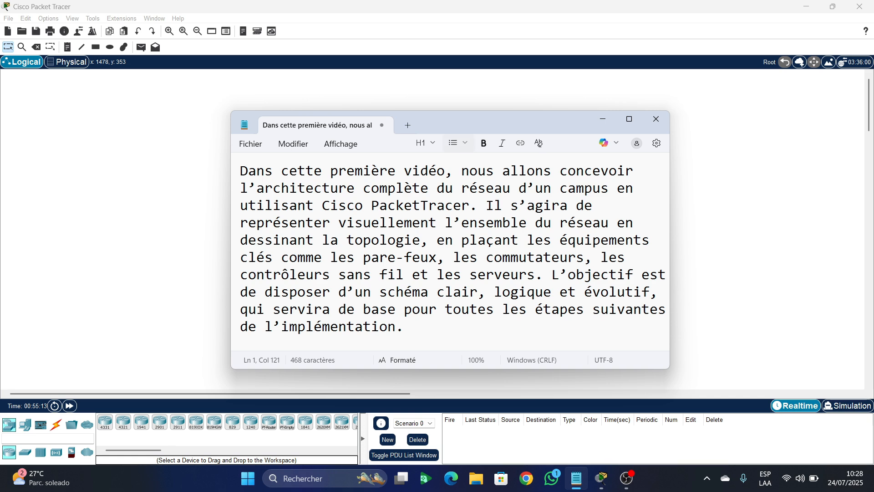
- Switch the note's H1 introduction text to a smaller text style and minimise the note window
click(458, 143)
click(425, 143)
click(425, 143)
click(419, 331)
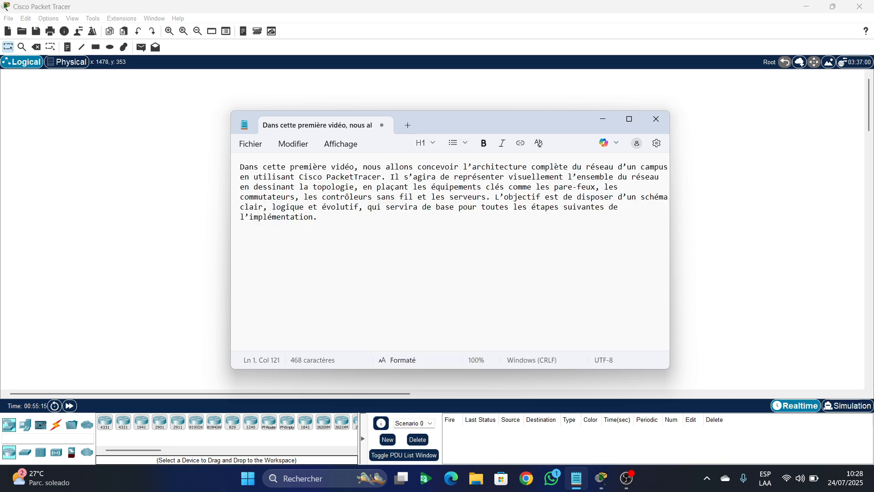
click(603, 119)
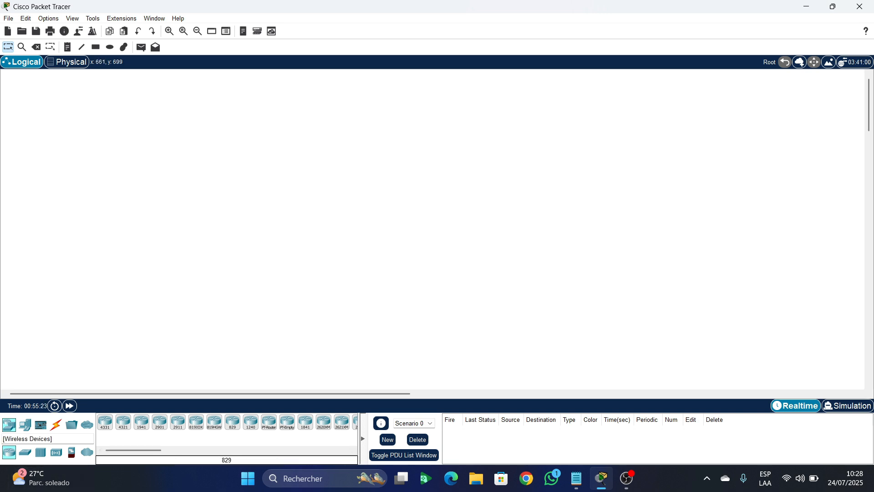
- Add a 5506-X firewall to the logical workspace and move it to the horizontal centre
click(71, 452)
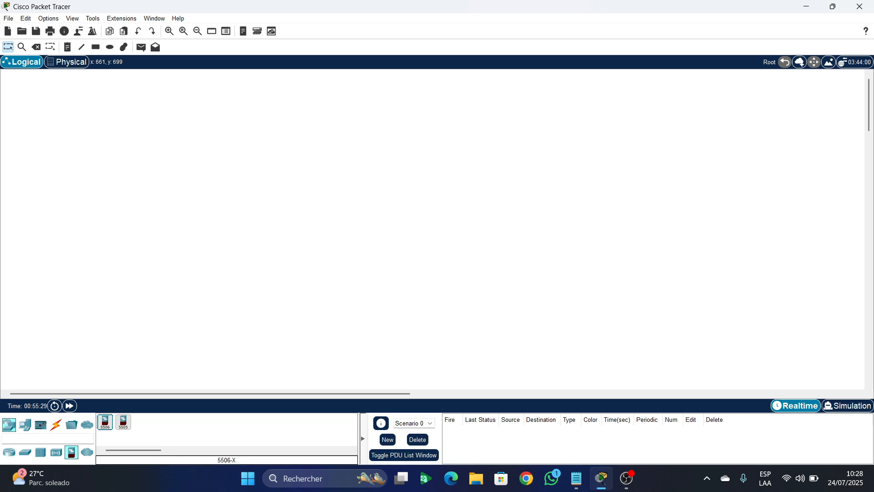
drag(105, 422, 276, 278)
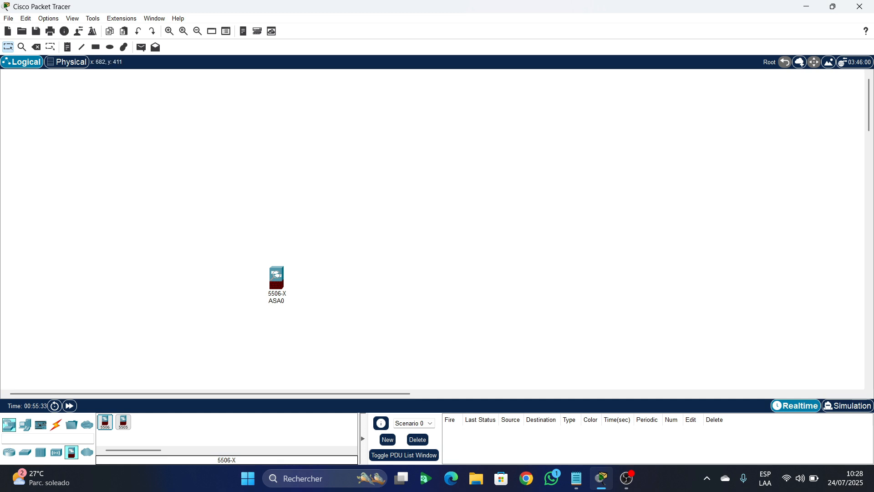
drag(276, 274, 416, 283)
scroll(474, 223, down, 1)
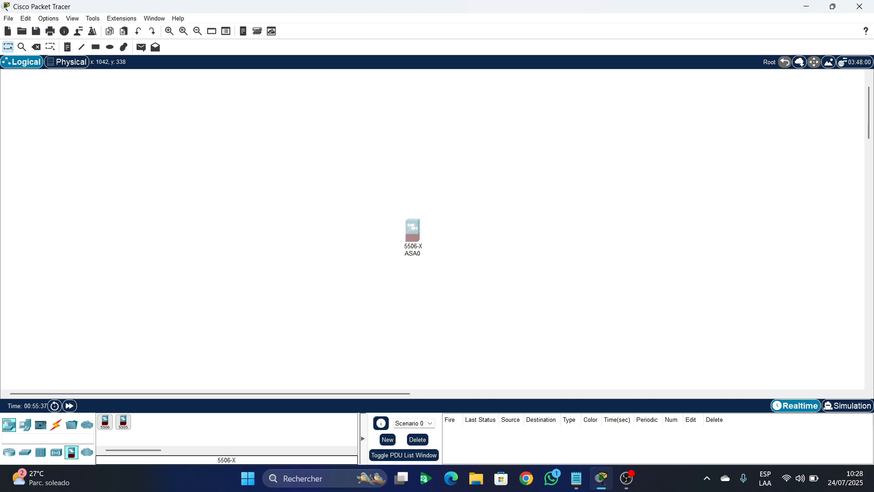
- Place two 3650-24PS multilayer switches side by side below the firewall, one on each side of it
scroll(474, 223, down, 3)
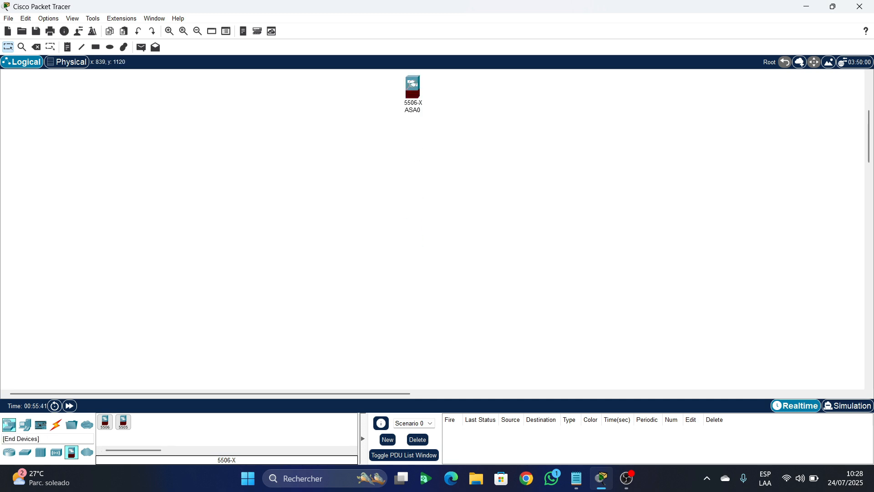
click(25, 452)
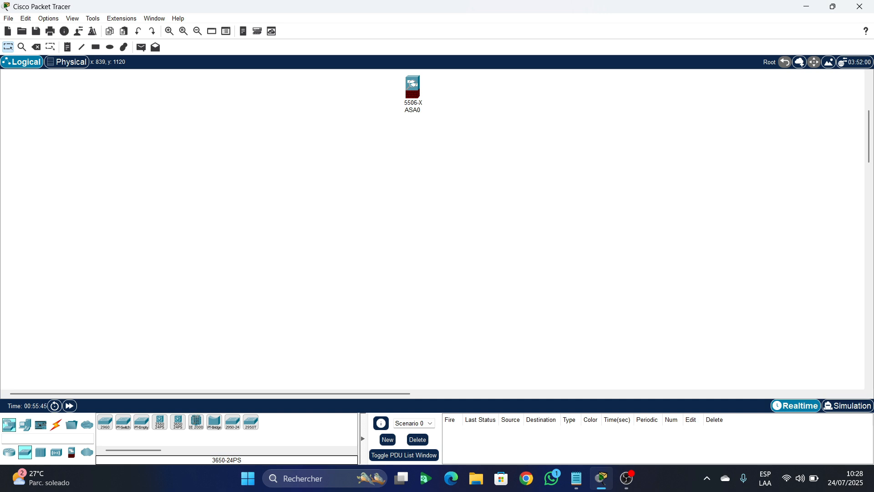
click(178, 423)
click(335, 226)
drag(335, 226, 331, 195)
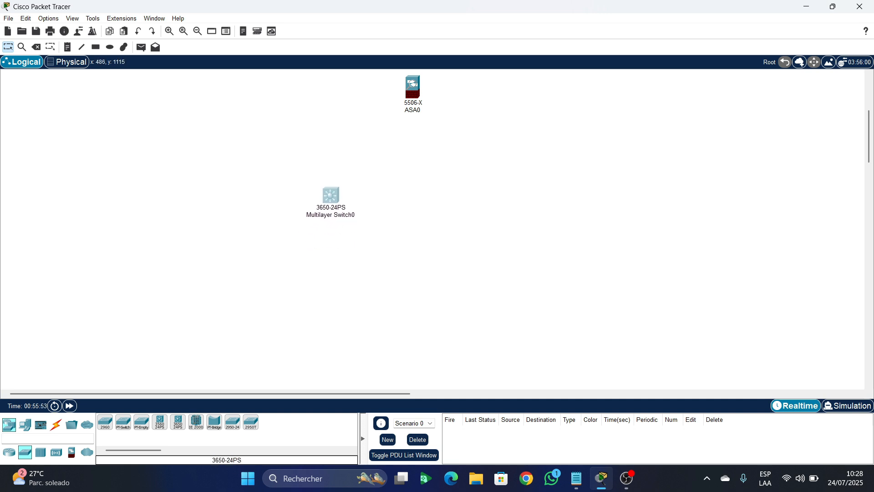
click(178, 422)
click(482, 192)
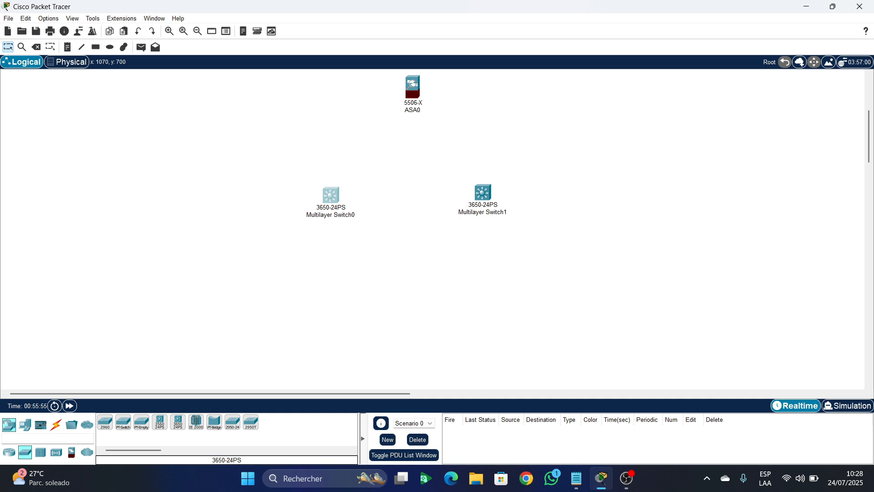
mouse_move(483, 192)
mouse_down()
mouse_move(486, 214)
mouse_move(487, 189)
mouse_move(493, 196)
mouse_up()
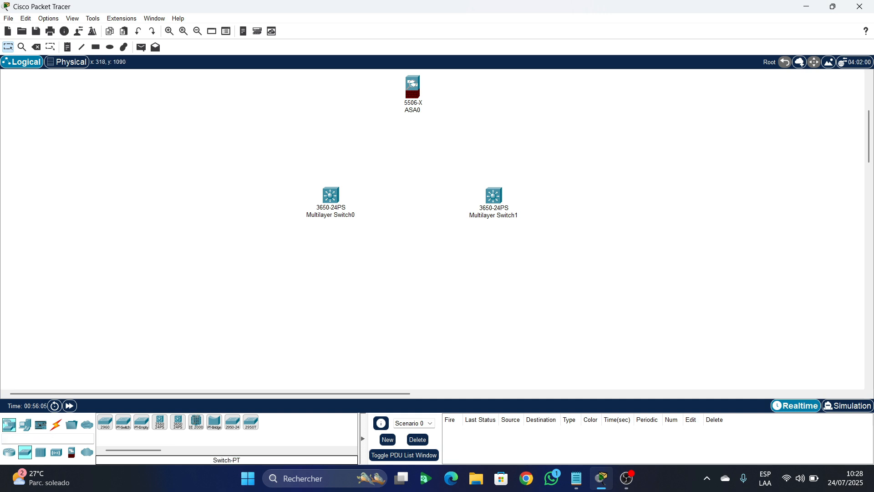
- Place two 2960 switches in a row below the multilayer switches, one centred and one to its left
click(105, 422)
click(408, 275)
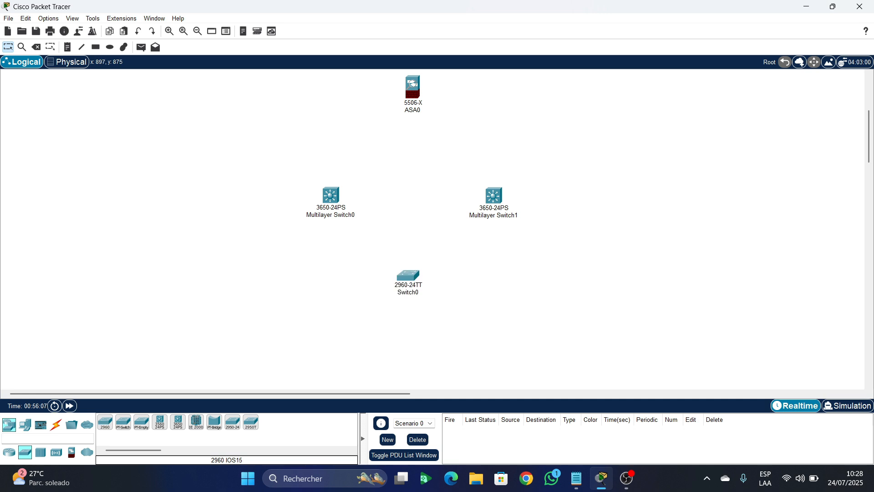
drag(407, 275, 410, 302)
scroll(410, 301, down, 3)
scroll(410, 302, up, 2)
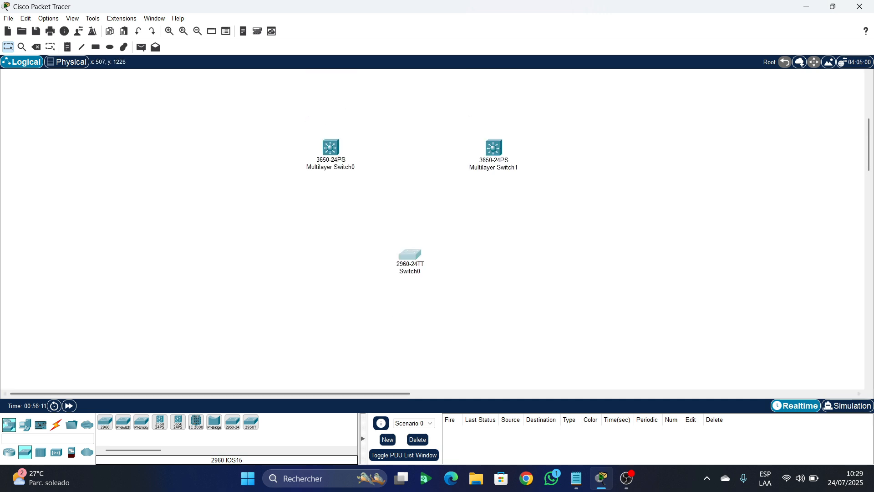
click(105, 422)
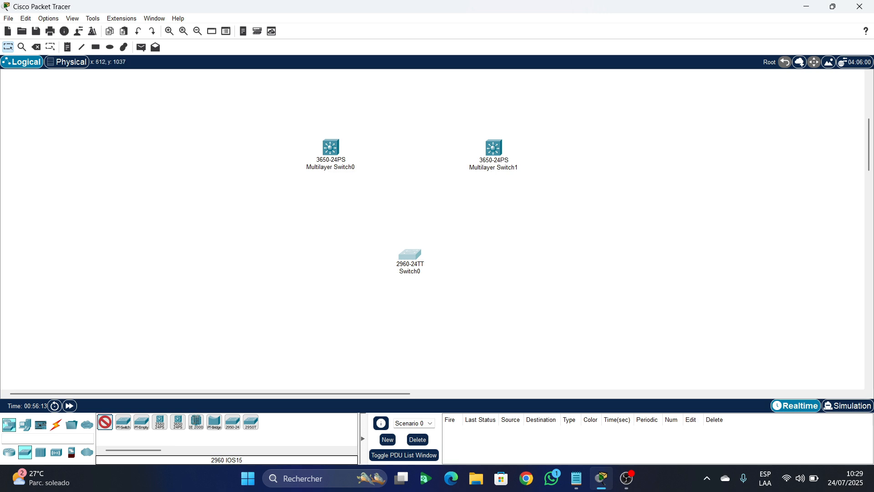
click(325, 258)
drag(325, 258, 306, 252)
drag(410, 254, 416, 249)
- Duplicate the two 2960 switches and align the copies to the right of the originals in the same row
drag(449, 299, 293, 249)
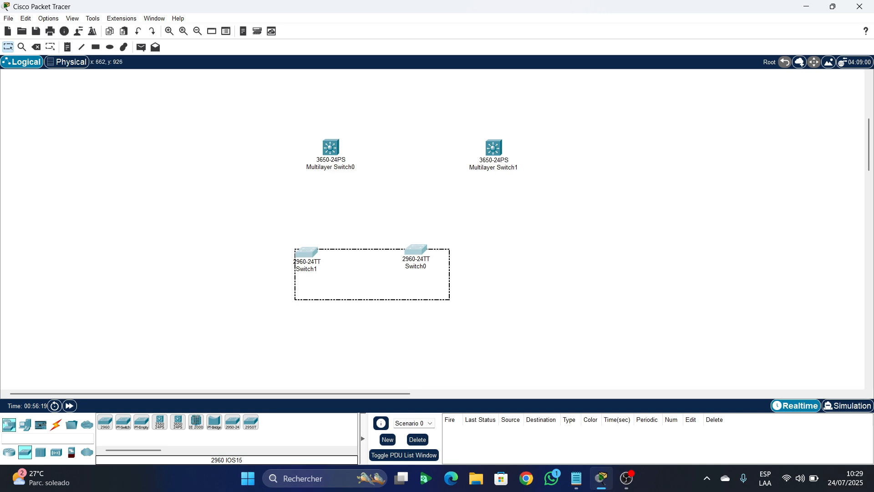
key(ctrl+c)
key(ctrl+v)
drag(413, 223, 620, 231)
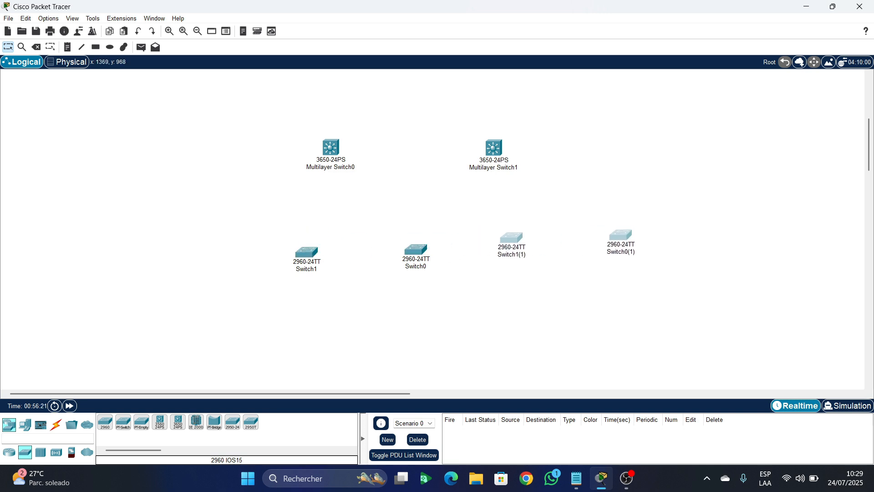
click(620, 296)
drag(618, 295, 515, 216)
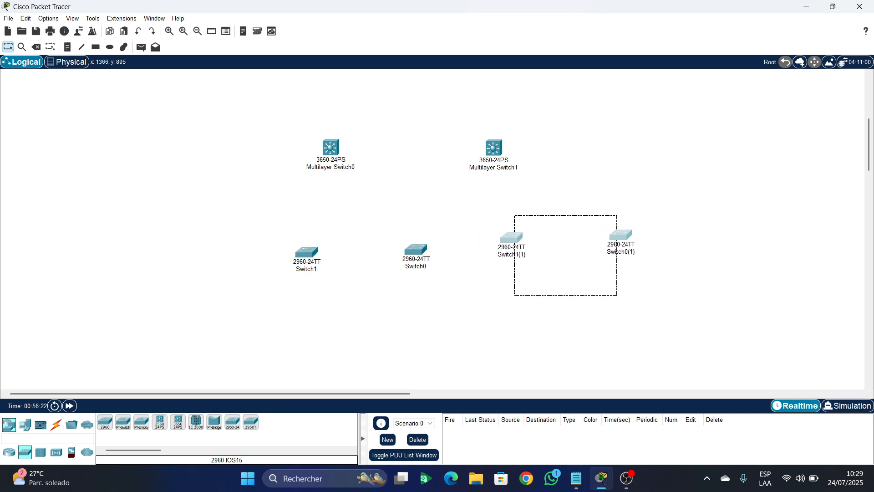
mouse_move(622, 235)
mouse_down()
mouse_move(645, 241)
mouse_move(620, 243)
mouse_up()
click(577, 330)
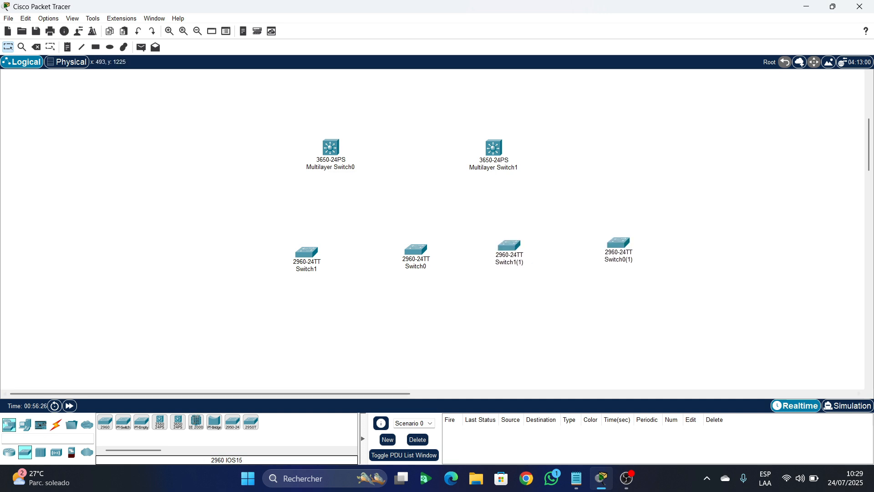
- Add a fifth 2960 switch at the left end of the access switch row
click(105, 422)
click(201, 253)
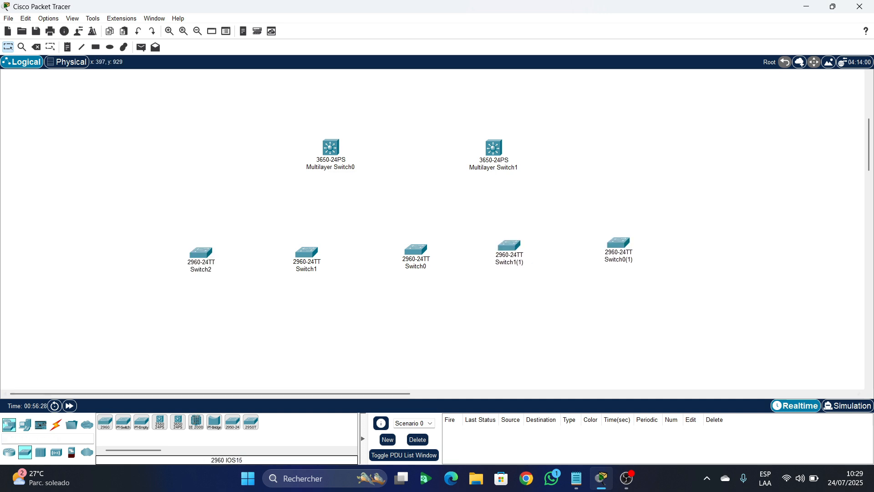
drag(201, 253, 161, 253)
- Spread the other four 2960 switches along the row so that all five are roughly evenly spaced
drag(307, 252, 286, 251)
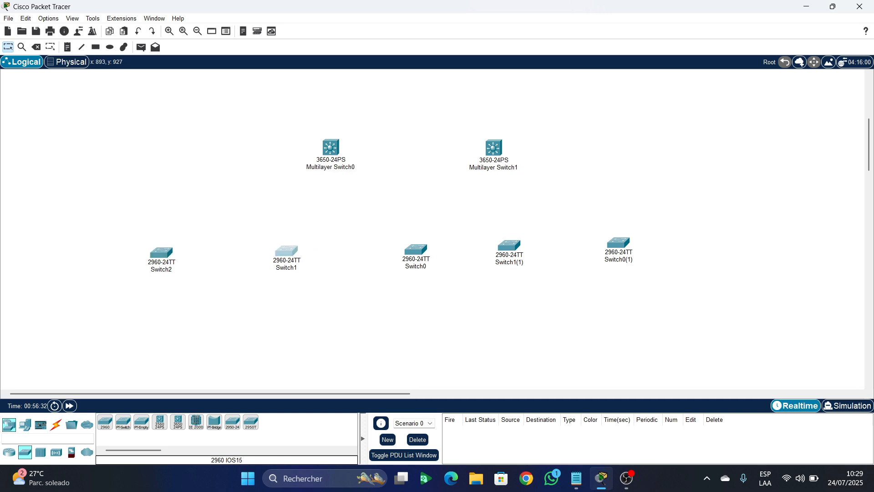
drag(416, 249, 412, 250)
drag(509, 246, 520, 245)
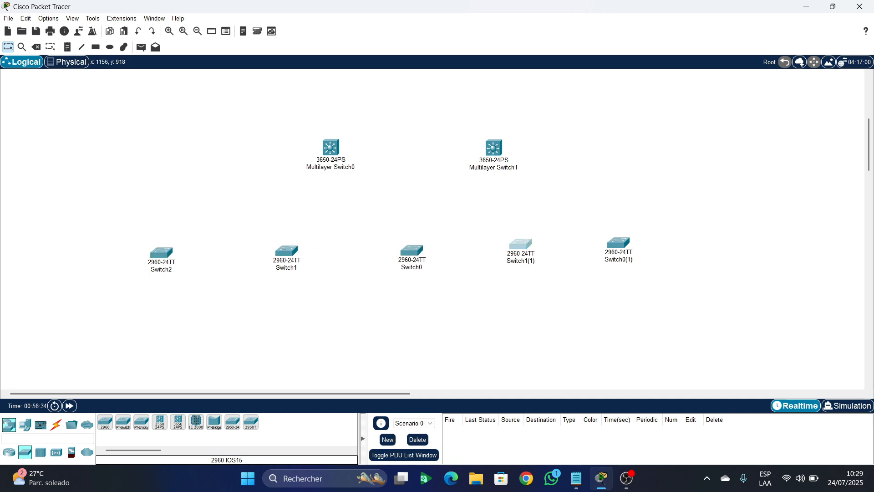
drag(619, 242, 657, 241)
drag(520, 244, 546, 244)
drag(415, 251, 415, 251)
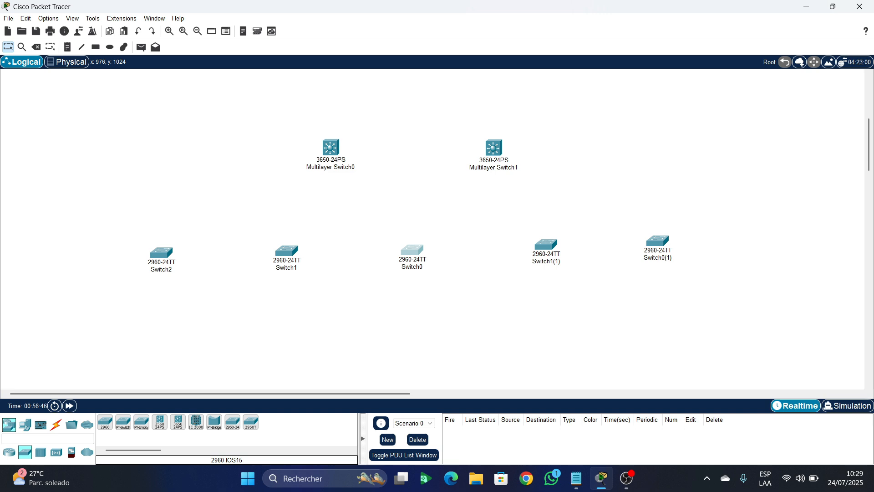
- Connect the ASA0 firewall to Multilayer Switch0 and Multilayer Switch1 using the automatic connection type
scroll(433, 228, up, 2)
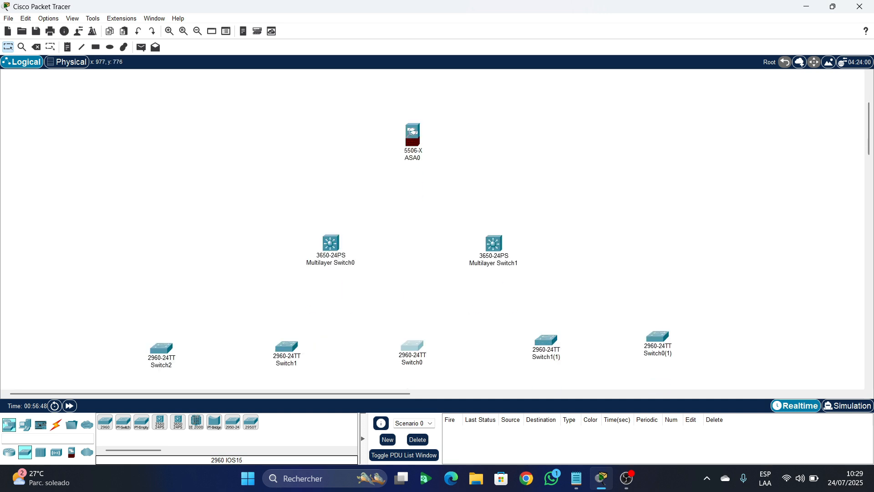
scroll(433, 228, down, 1)
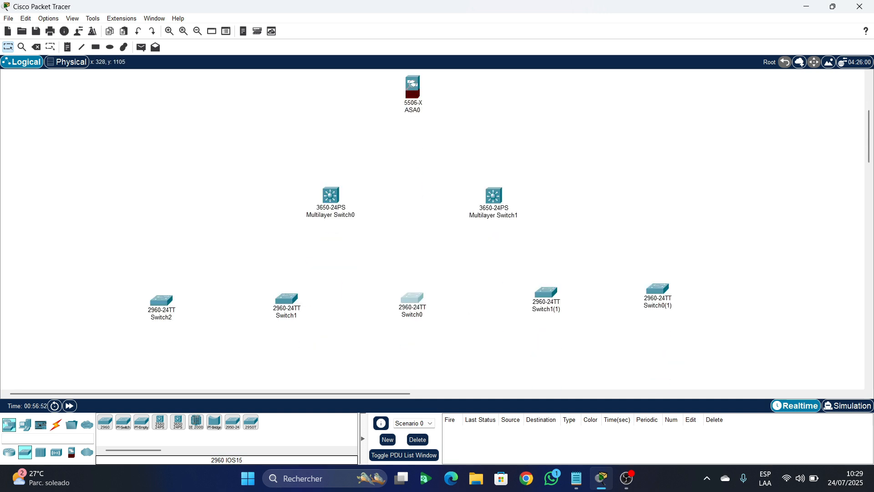
click(56, 425)
click(105, 422)
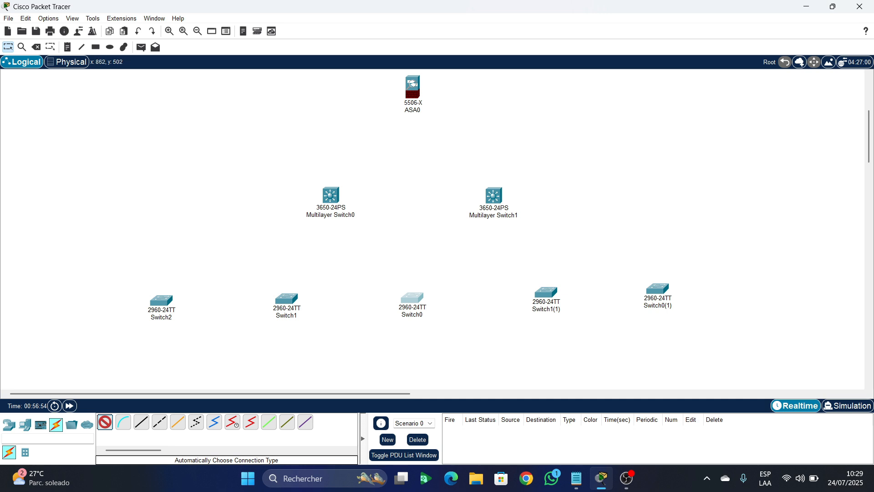
mouse_move(412, 86)
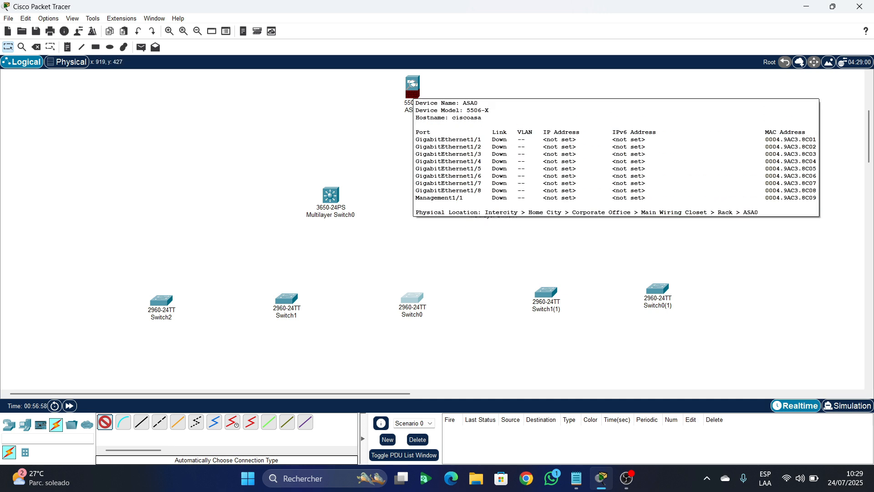
click(411, 91)
click(341, 193)
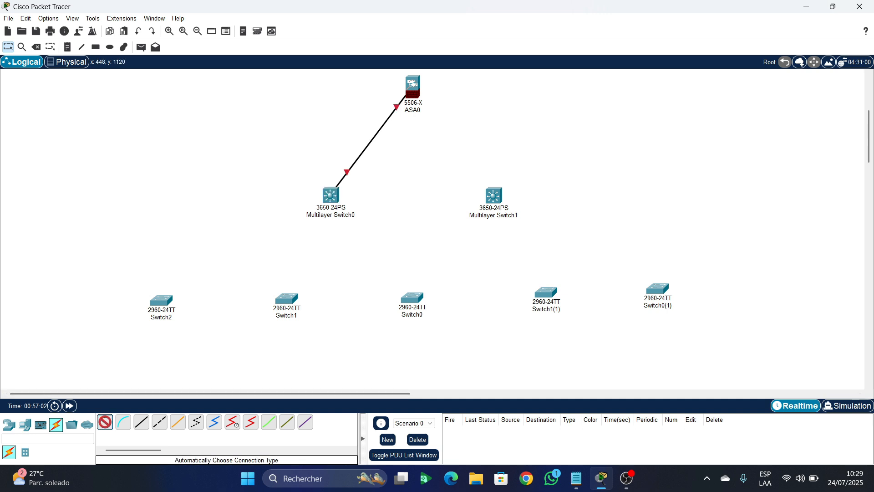
click(105, 422)
click(413, 84)
click(494, 195)
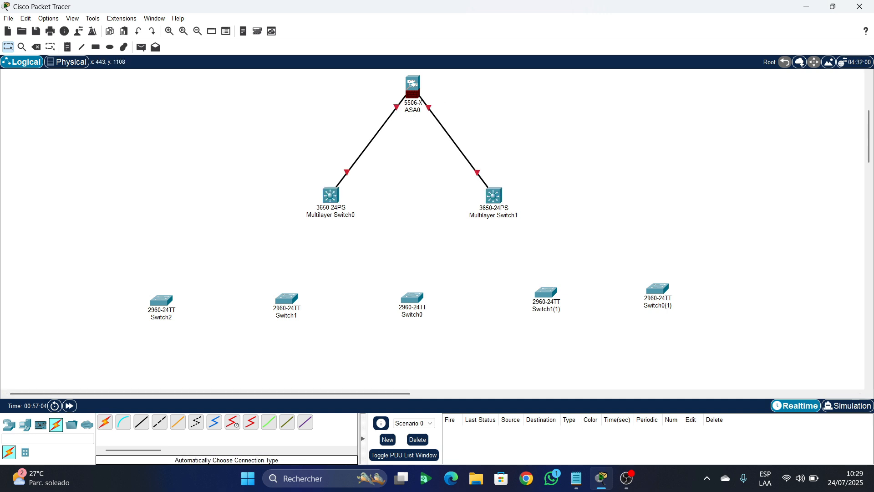
- Connect Multilayer Switch0 to the access switches Switch2 and Switch1 with automatically chosen cables
click(105, 422)
click(330, 195)
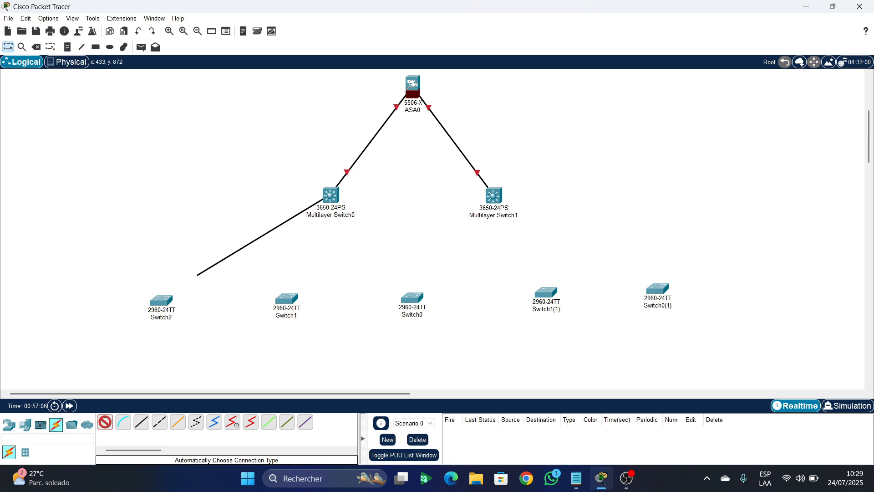
click(161, 300)
click(105, 422)
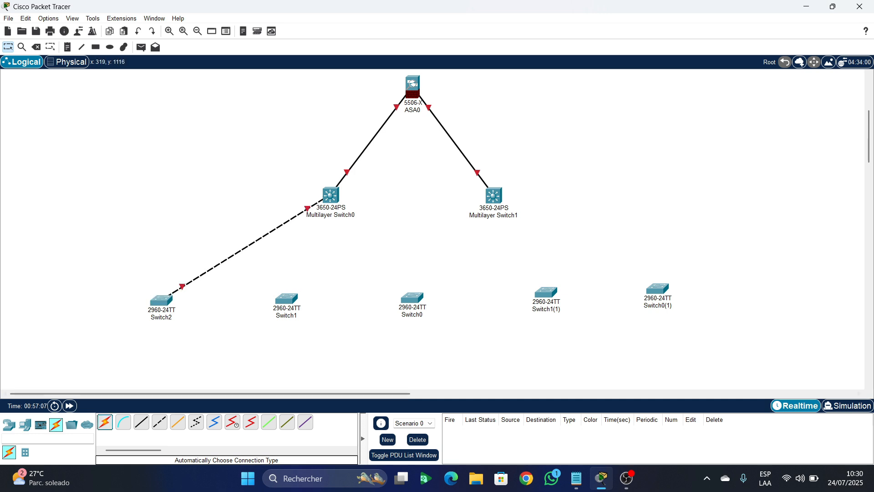
click(331, 195)
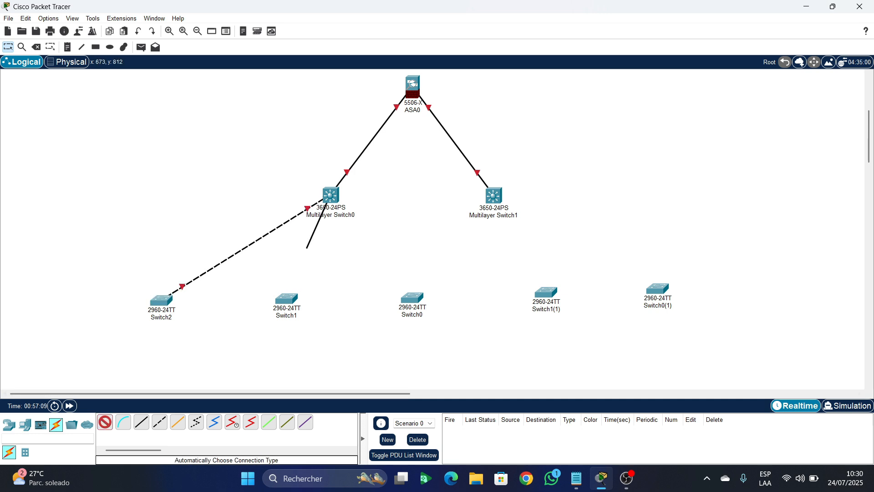
click(287, 298)
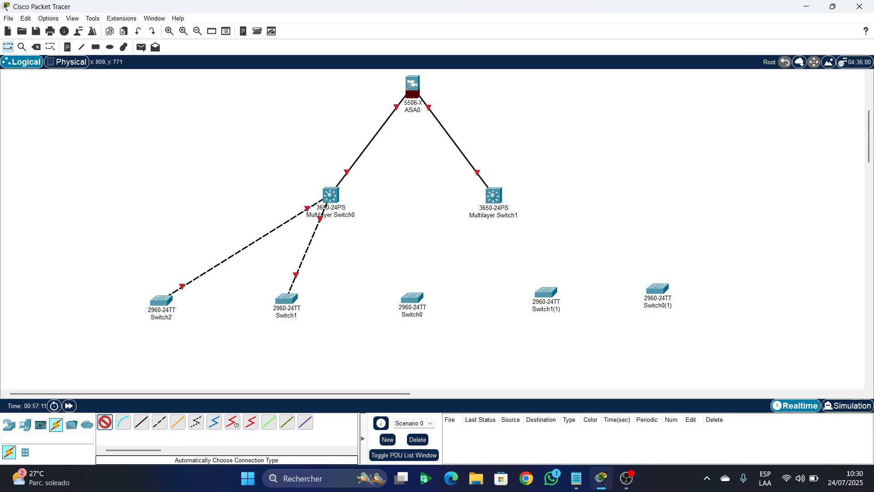
- Connect Multilayer Switch0 to Switch0, Switch1(1) and Switch0(1) with automatically chosen cables
click(331, 195)
click(412, 298)
click(105, 422)
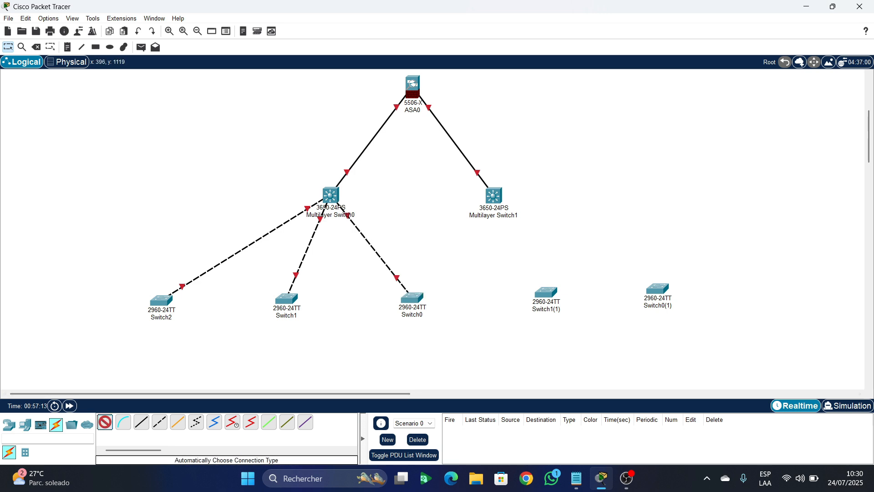
click(331, 194)
click(545, 291)
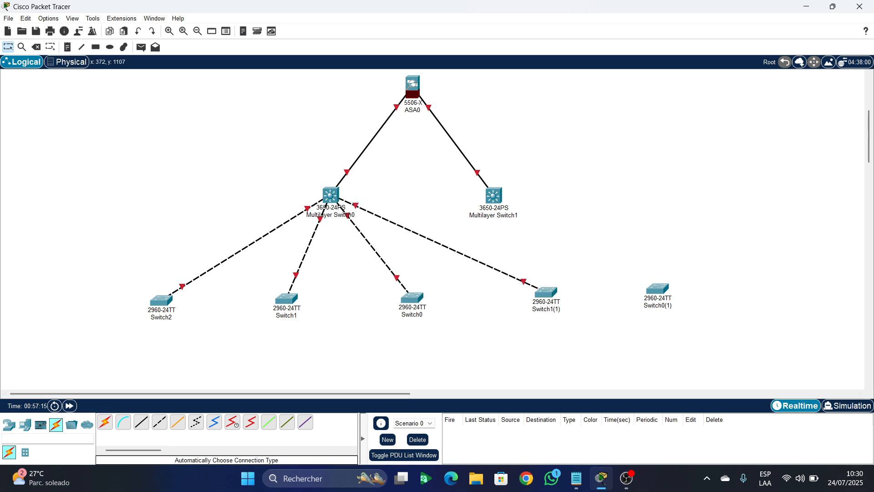
click(105, 422)
click(331, 195)
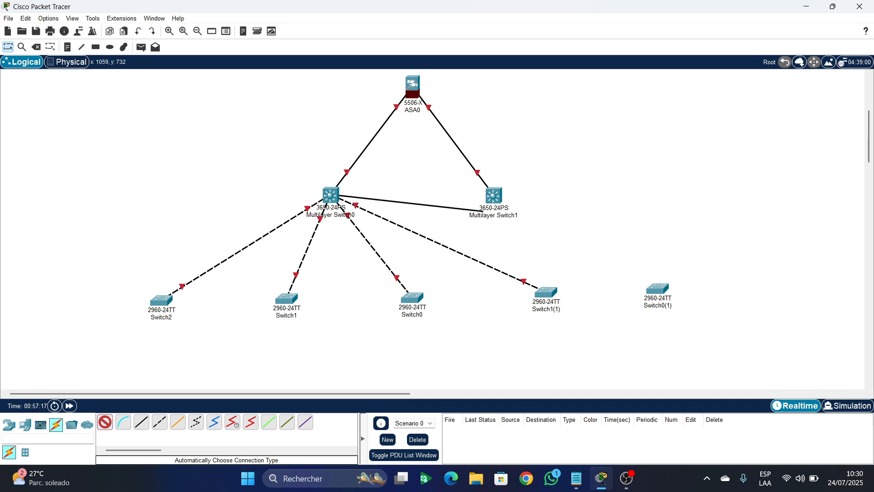
click(657, 289)
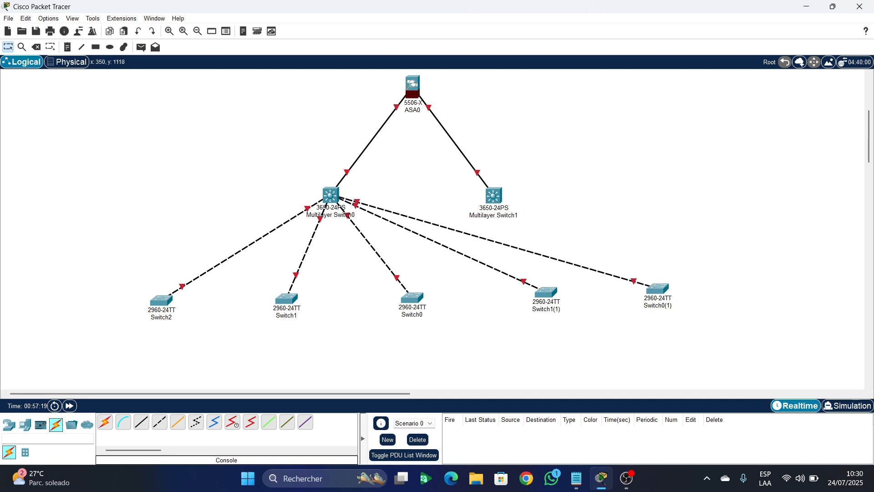
- Connect Multilayer Switch1 to the access switches Switch2 and Switch1 with automatically chosen cables
click(105, 422)
click(493, 195)
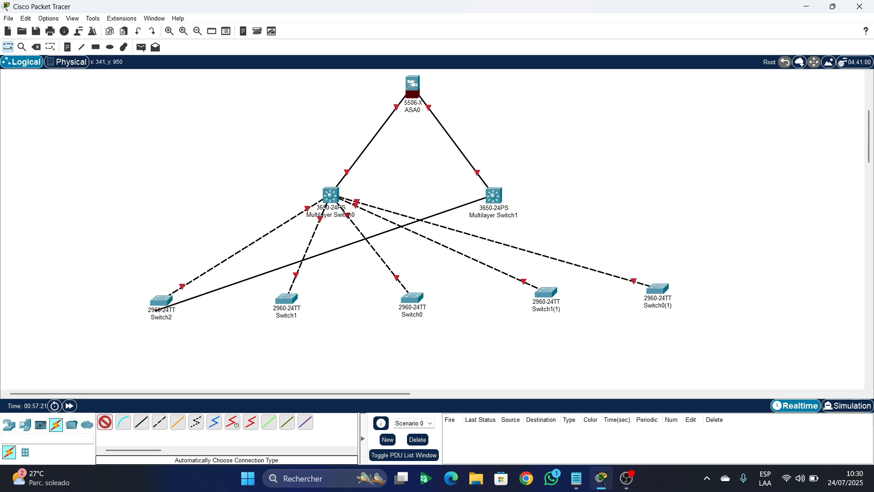
click(157, 308)
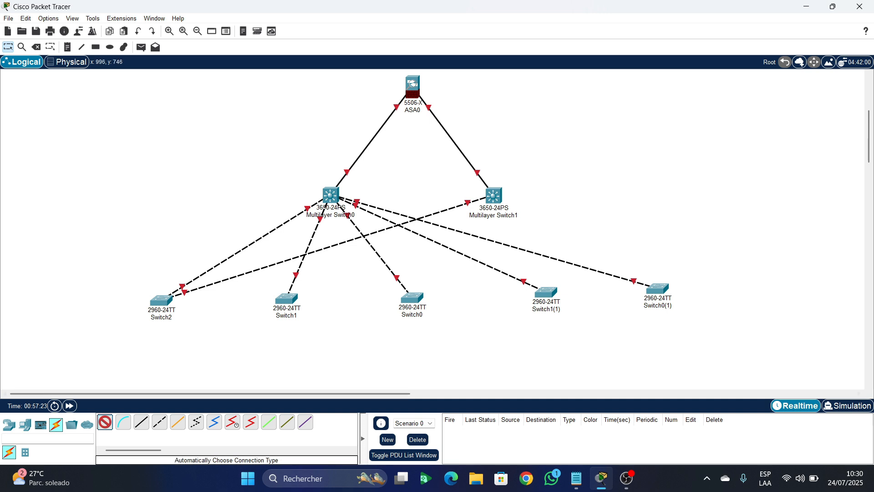
click(104, 422)
click(493, 194)
click(280, 302)
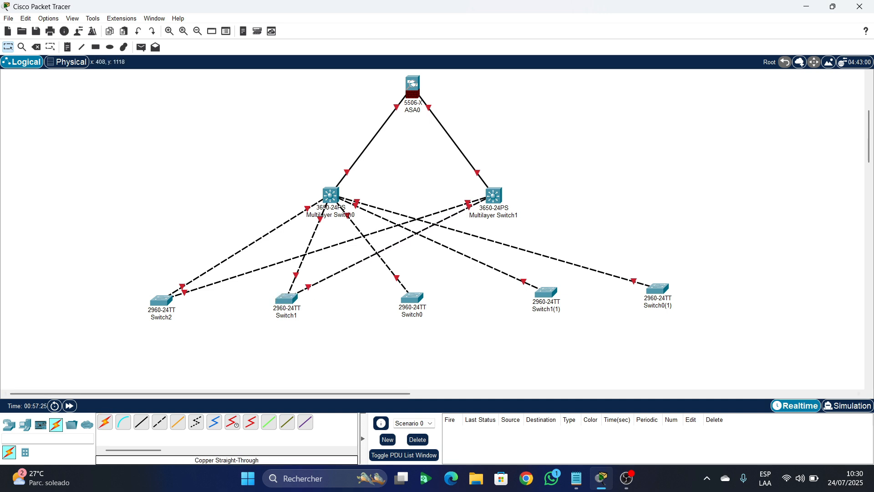
- Connect Multilayer Switch1 to Switch0, Switch1(1) and Switch0(1) with automatically chosen cables
click(105, 422)
click(494, 196)
click(417, 296)
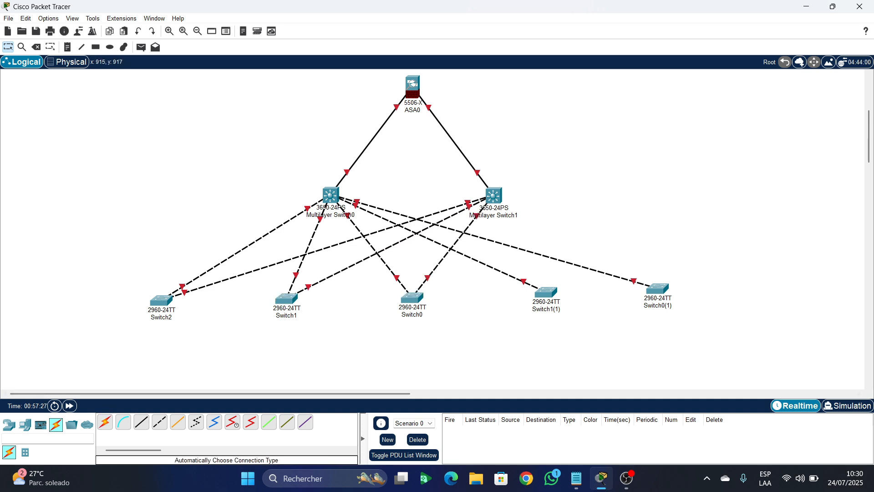
click(105, 423)
click(494, 196)
click(543, 288)
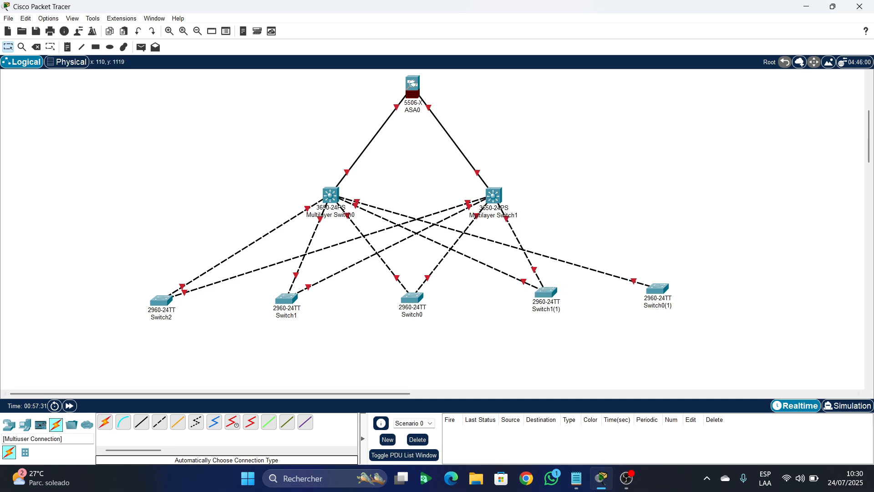
click(105, 422)
click(493, 196)
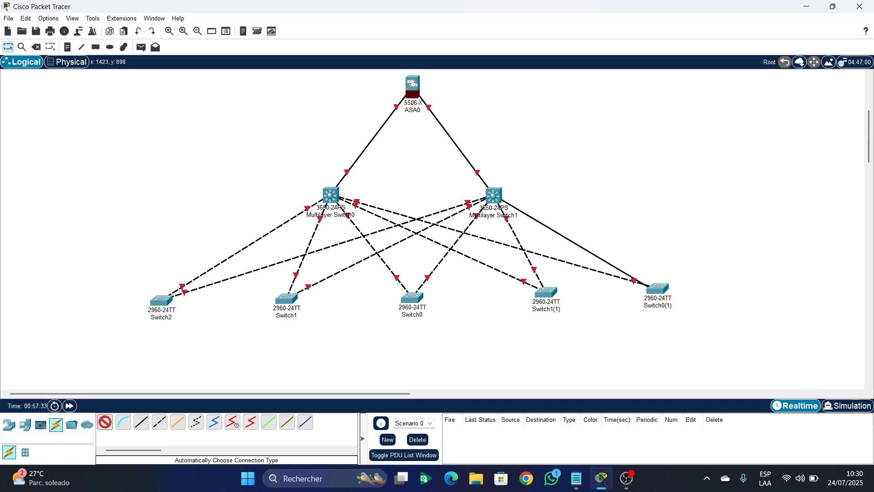
click(657, 288)
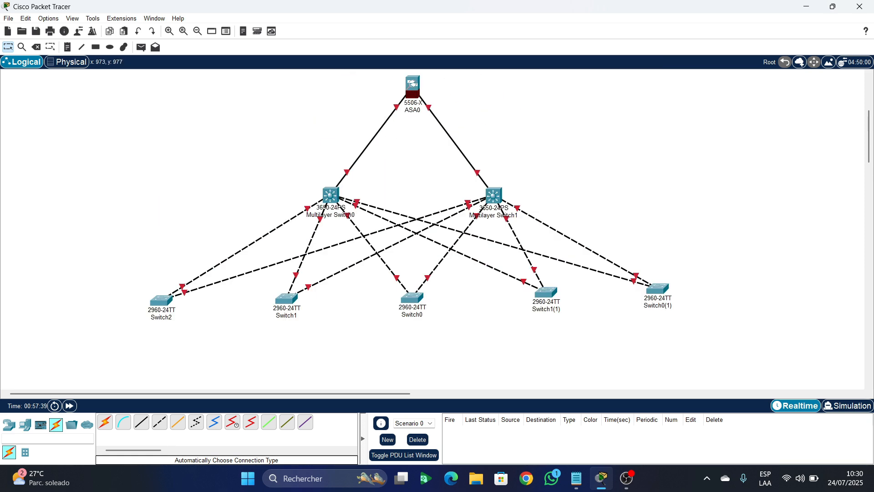
- Add two PC-PT computers below Switch2, placing the second just beneath the first
scroll(432, 227, down, 5)
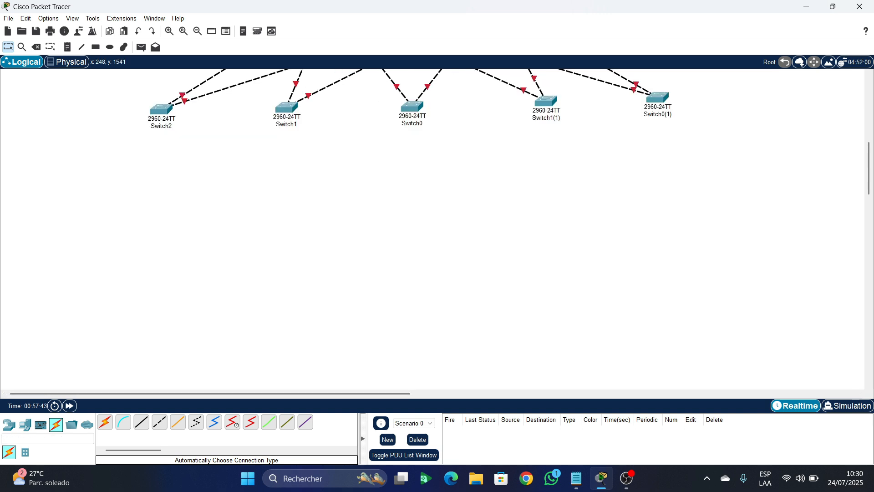
click(25, 425)
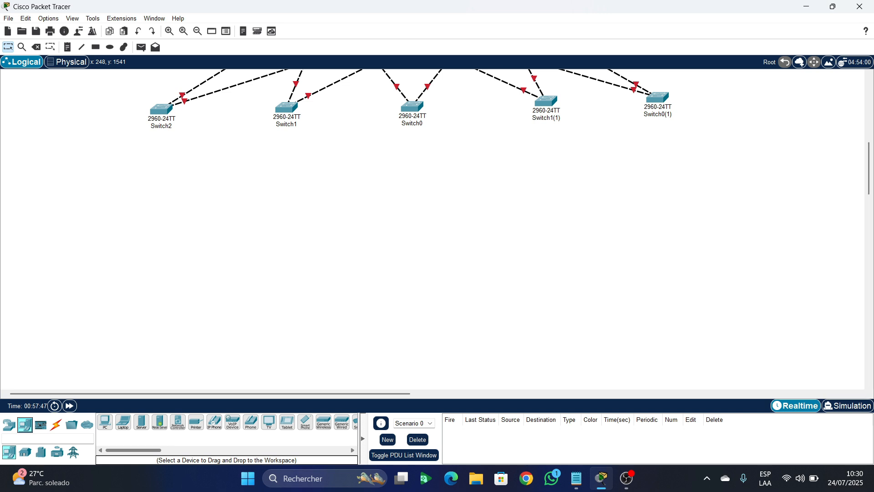
click(105, 422)
click(149, 174)
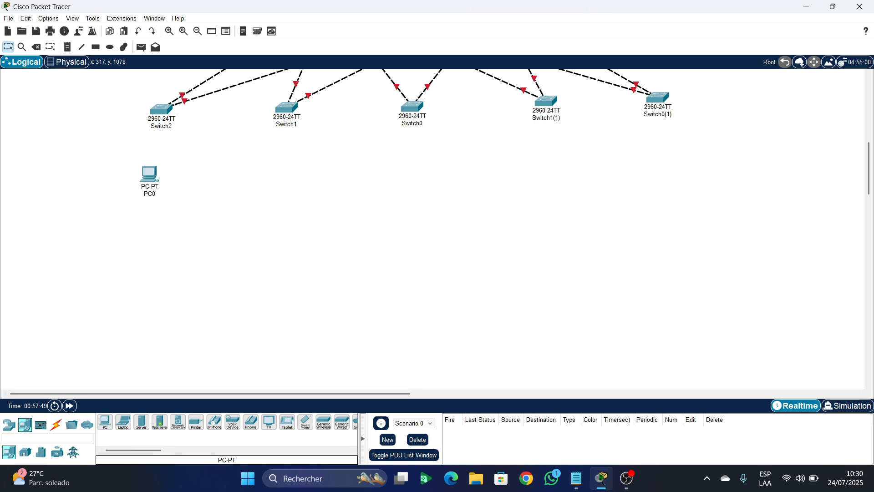
mouse_move(148, 174)
mouse_down()
mouse_move(138, 170)
mouse_move(144, 157)
mouse_up()
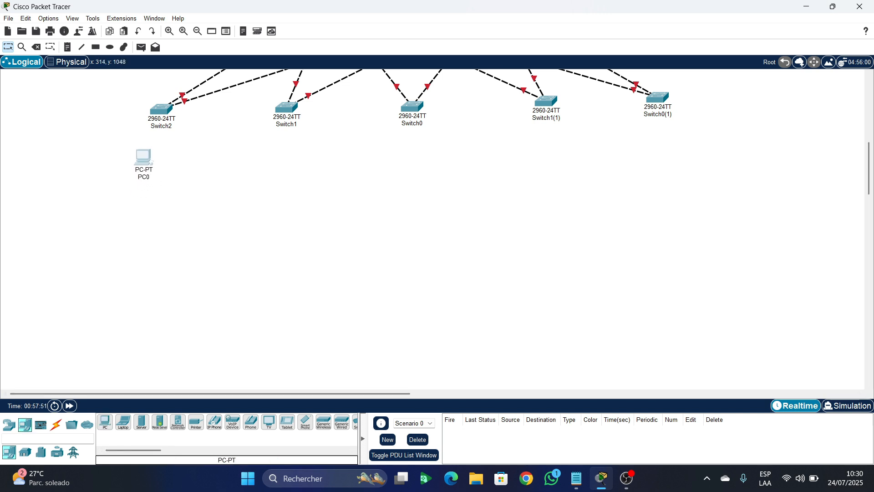
click(105, 422)
click(156, 180)
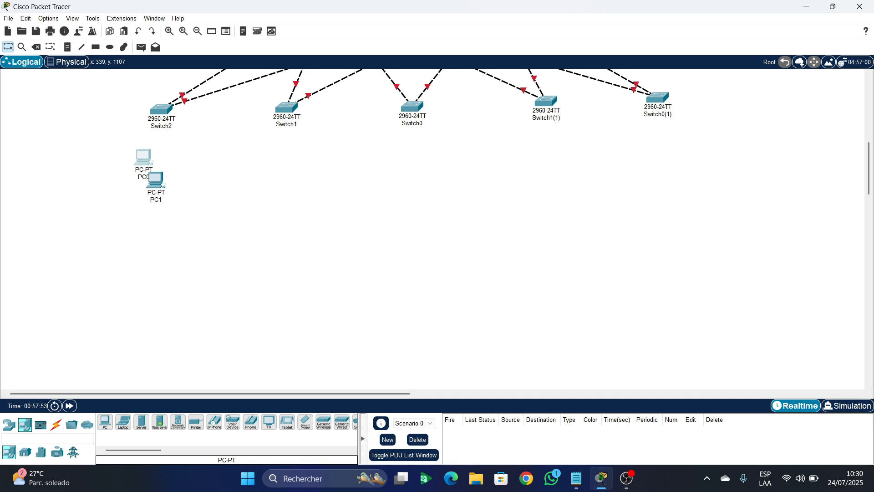
drag(143, 157, 141, 150)
drag(155, 181, 151, 182)
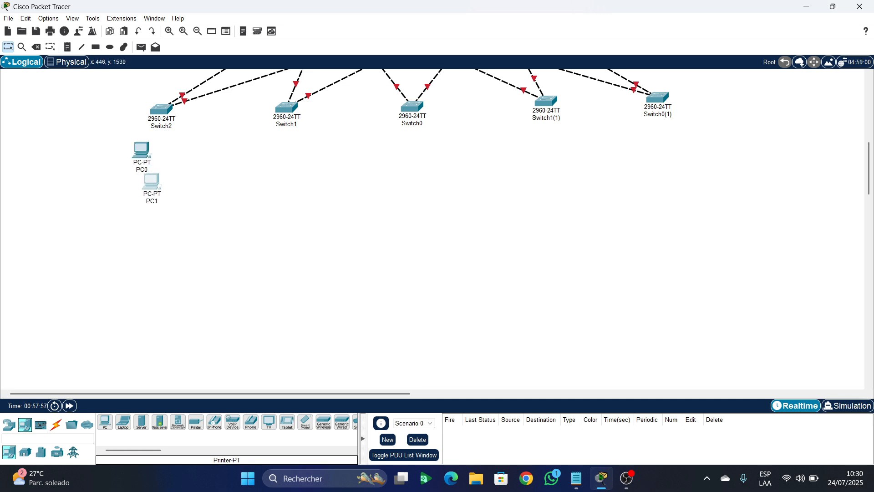
- Add a Printer-PT below Switch2 beside the PCs and shift both PCs away from it to spread the devices out
click(196, 422)
click(202, 157)
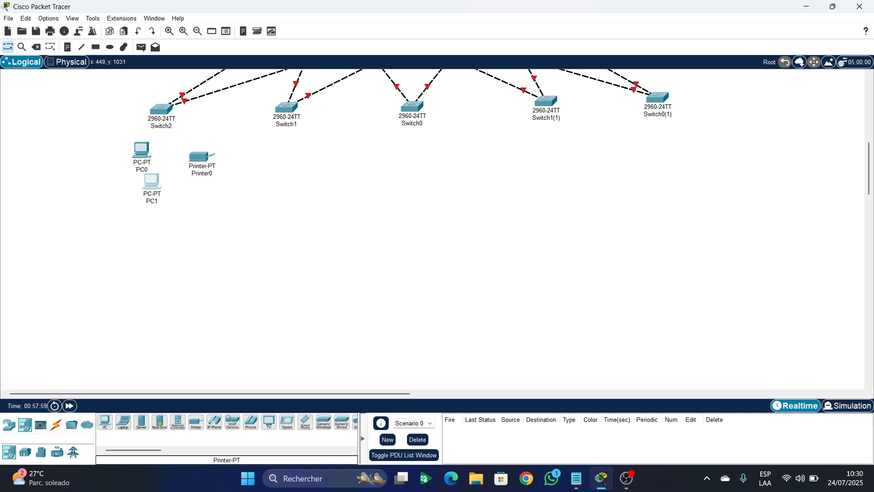
drag(202, 157, 125, 149)
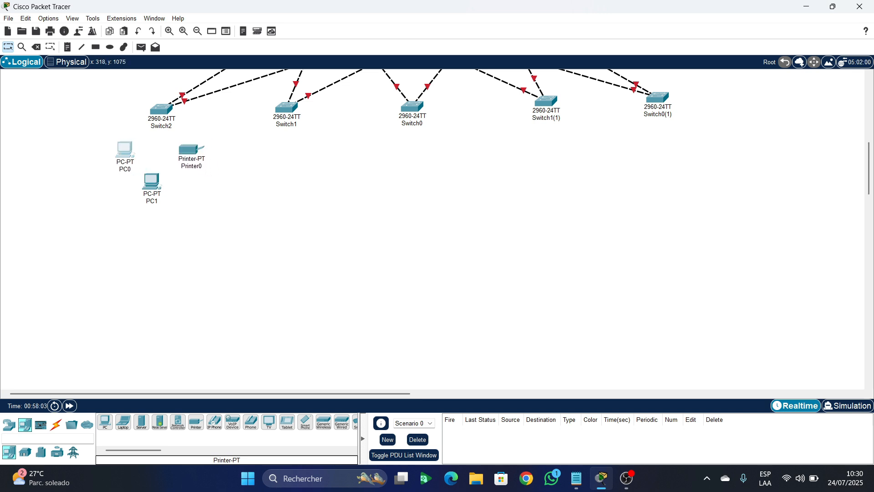
mouse_move(152, 181)
mouse_down()
mouse_move(129, 183)
mouse_move(139, 181)
mouse_up()
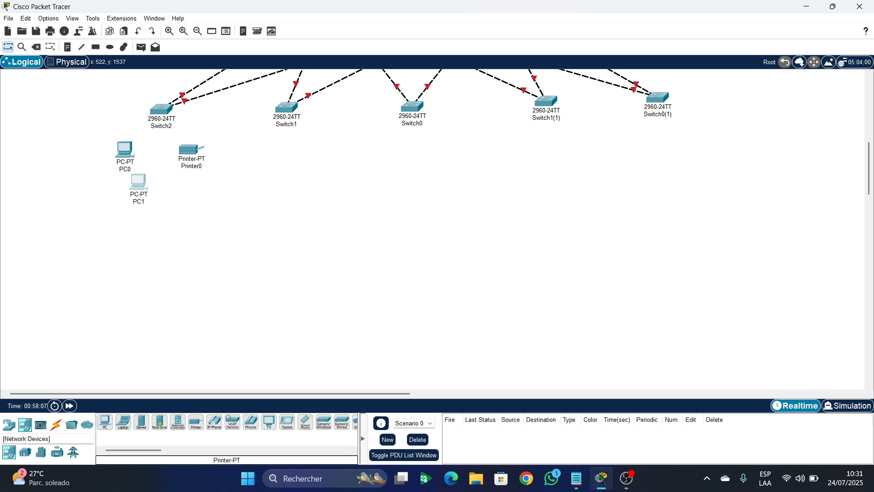
- Add a LAP-PT lightweight access point and position it some distance below the two PCs
click(9, 424)
click(25, 452)
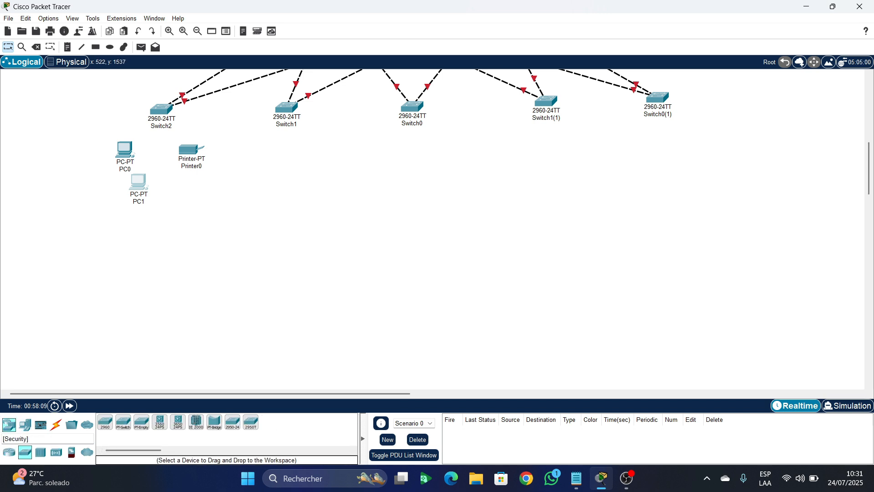
click(56, 452)
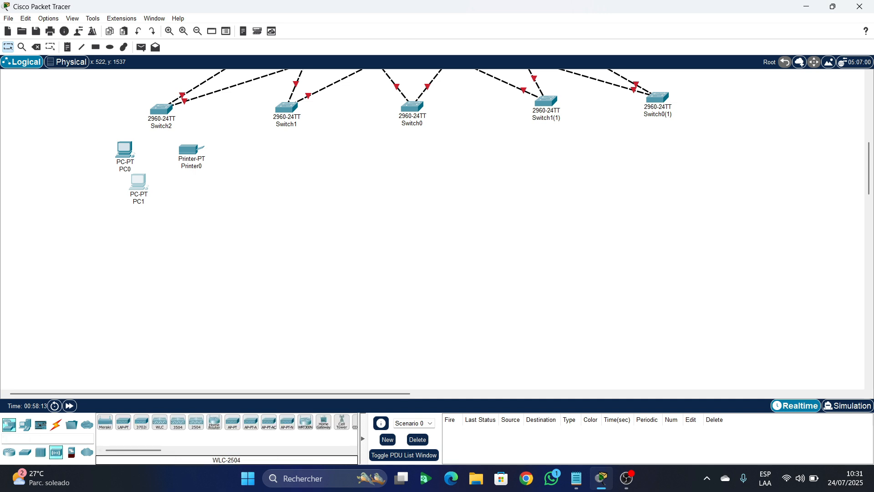
click(123, 422)
click(163, 220)
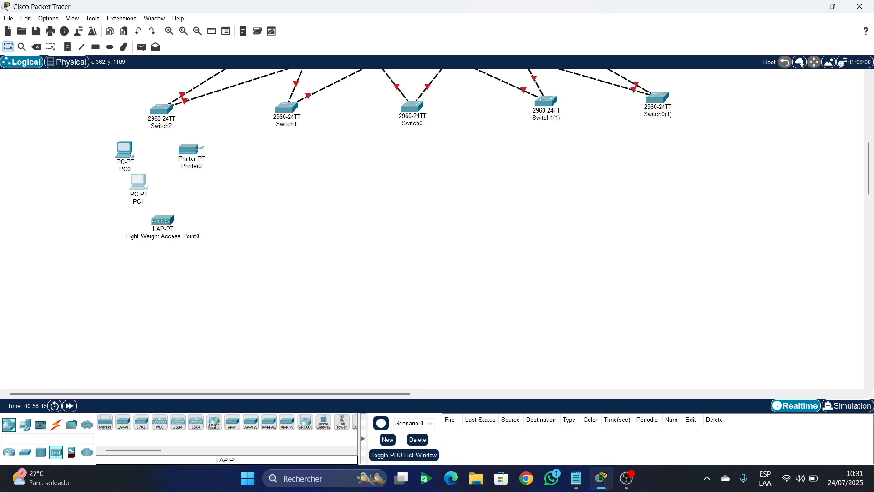
drag(162, 221, 155, 248)
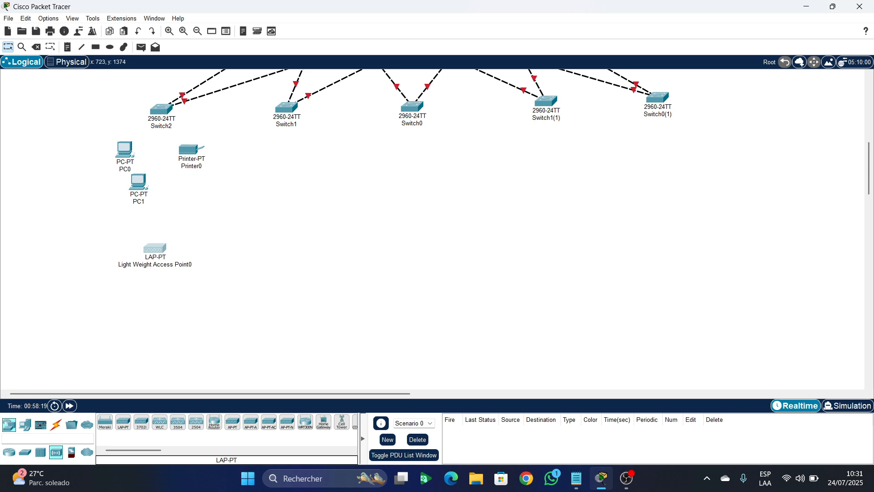
- Add a laptop, a tablet and a smartphone close together below the lightweight access point
scroll(328, 312, up, 5)
scroll(327, 312, down, 7)
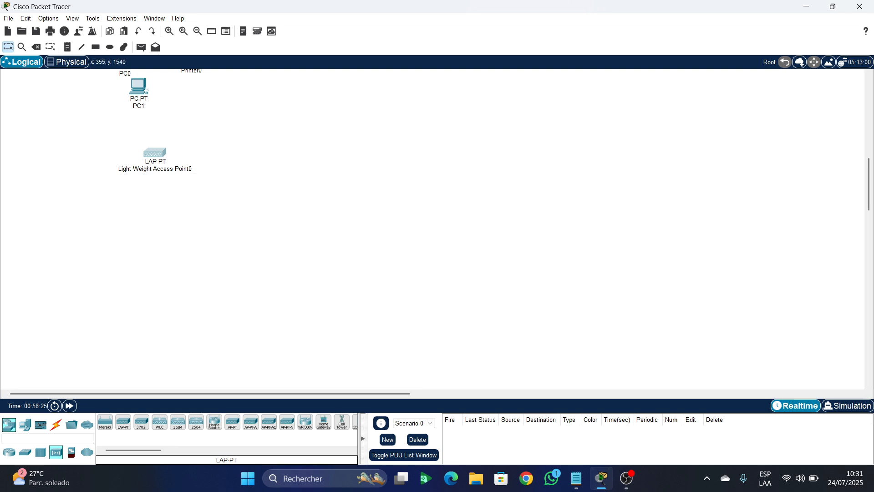
click(25, 424)
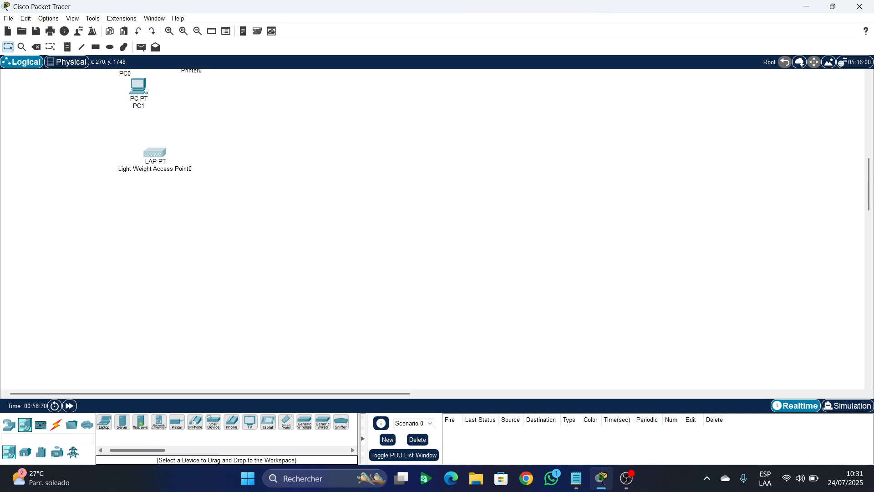
drag(123, 422, 158, 262)
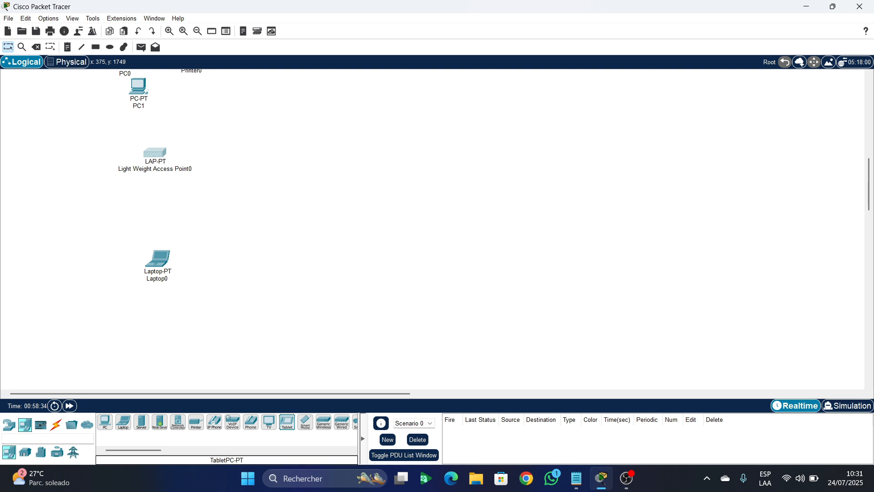
drag(287, 422, 185, 248)
mouse_move(137, 450)
mouse_down()
mouse_move(163, 450)
mouse_move(151, 450)
mouse_up()
drag(223, 422, 127, 252)
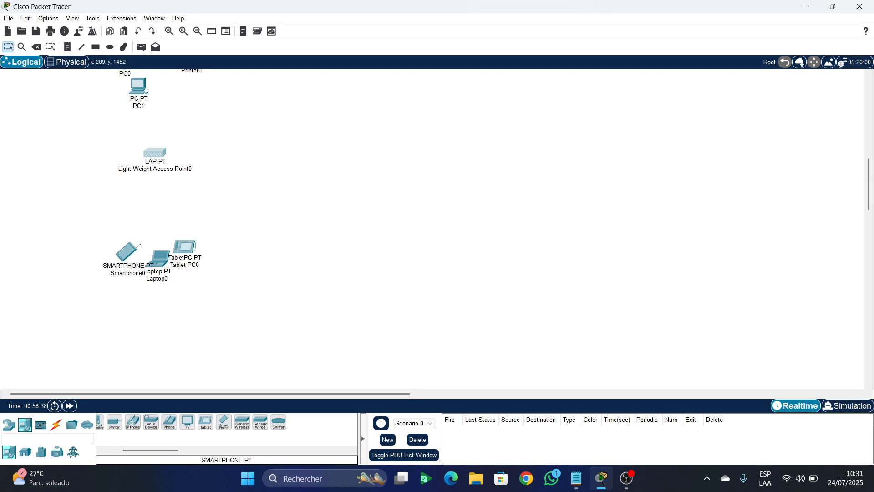
scroll(436, 227, up, 2)
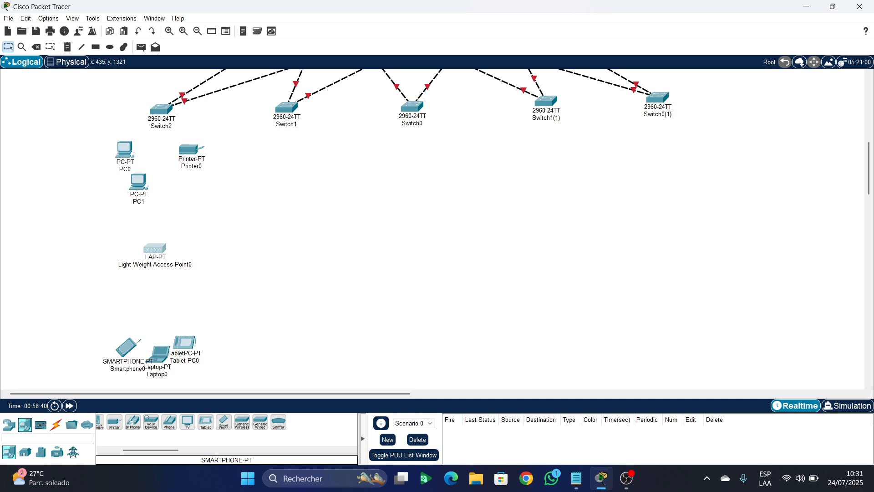
drag(127, 346, 182, 342)
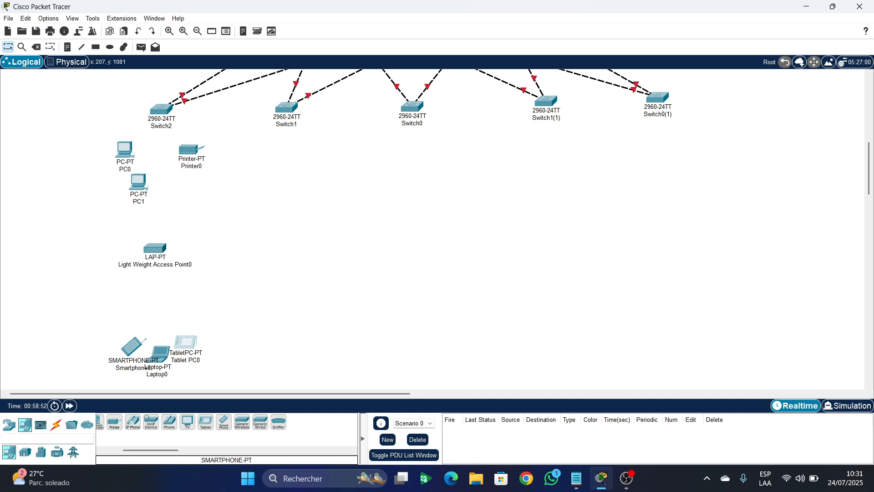
- Duplicate the whole group of end devices and the access point under Switch2 and place the copy under Switch1
drag(76, 148, 228, 368)
key(ctrl+c)
key(ctrl+v)
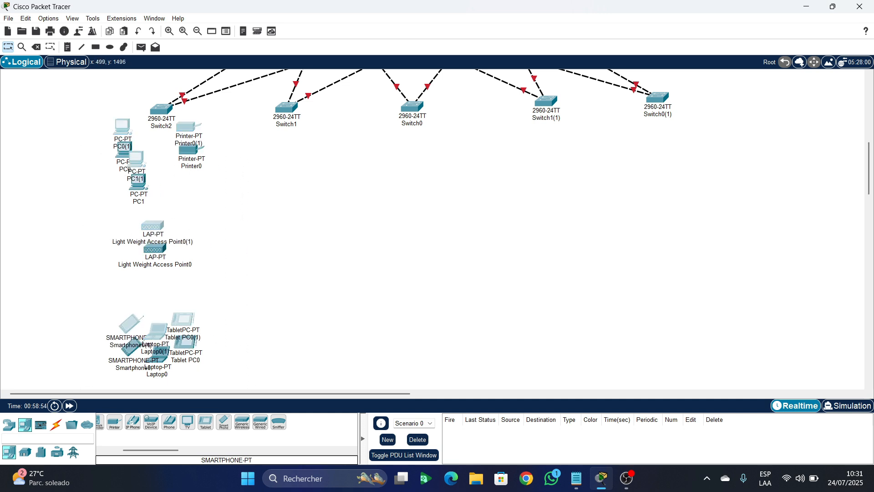
drag(191, 326, 329, 337)
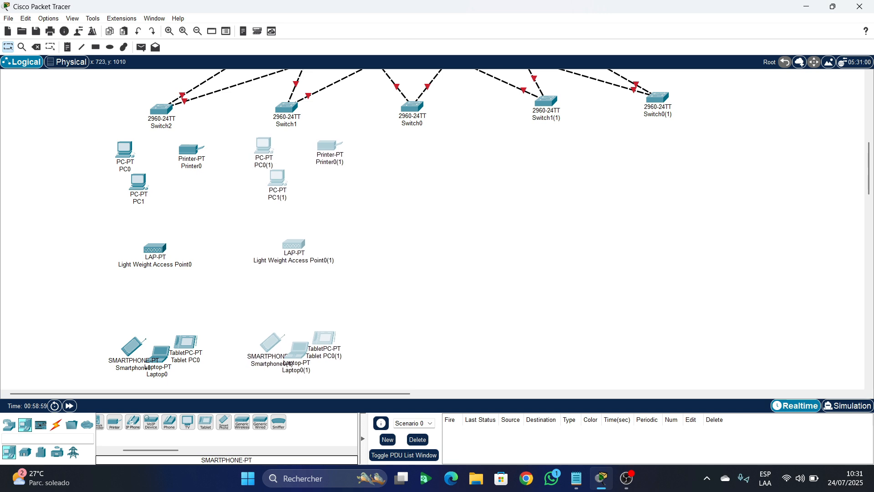
- Paste three more copies of the device group and place them under Switch0, Switch1(1) and Switch0(1)
key(ctrl+c)
key(ctrl+v)
drag(265, 315, 531, 328)
key(ctrl+v)
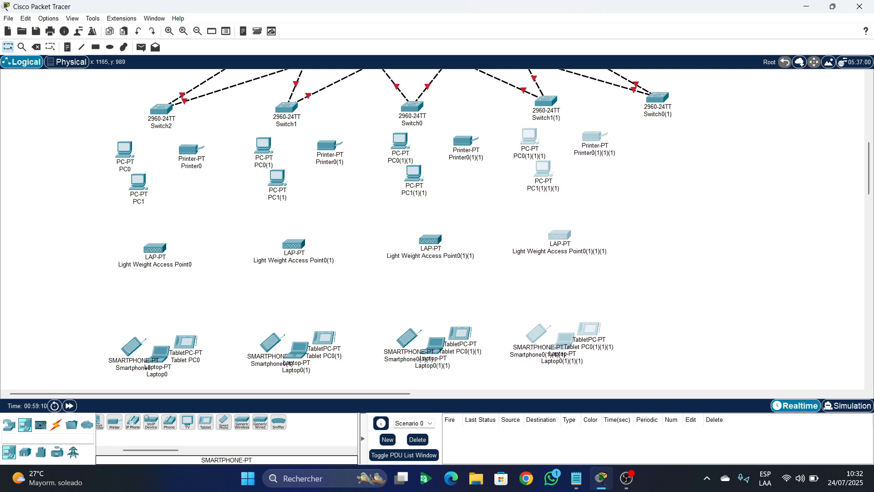
key(ctrl+v)
drag(528, 303, 662, 324)
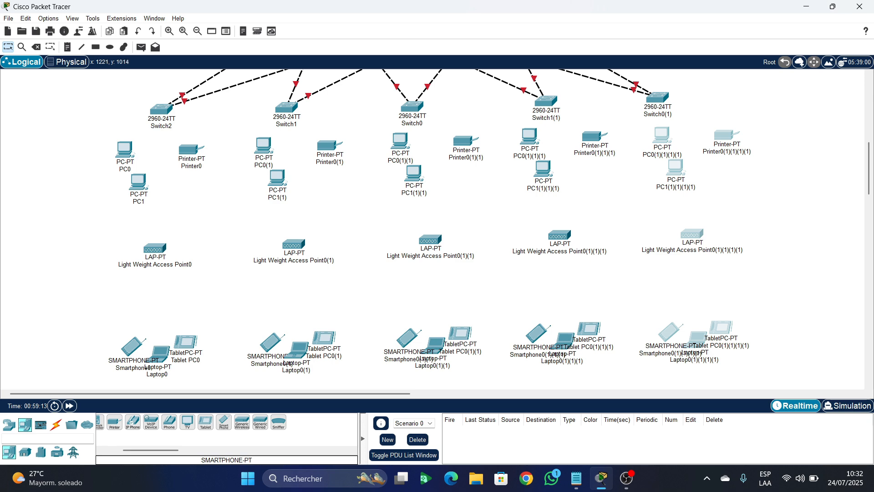
click(811, 225)
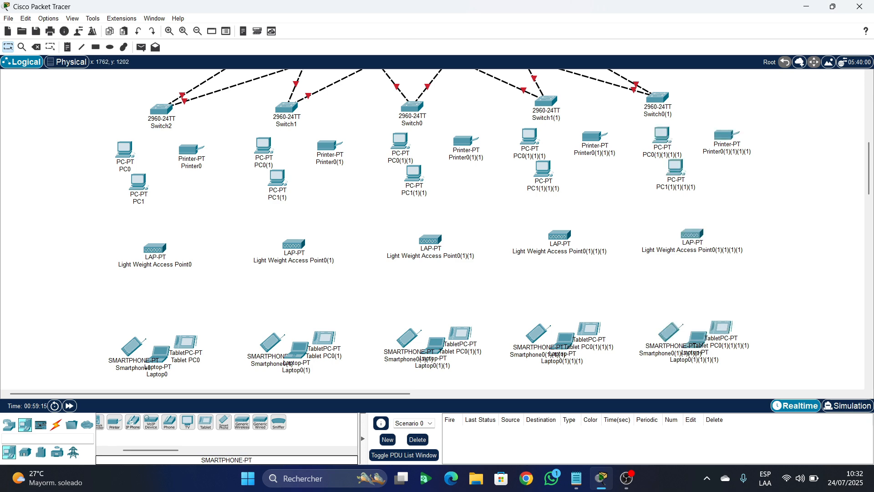
- Move all five device groups together slightly down to leave more space beneath the access switches
drag(71, 151, 767, 385)
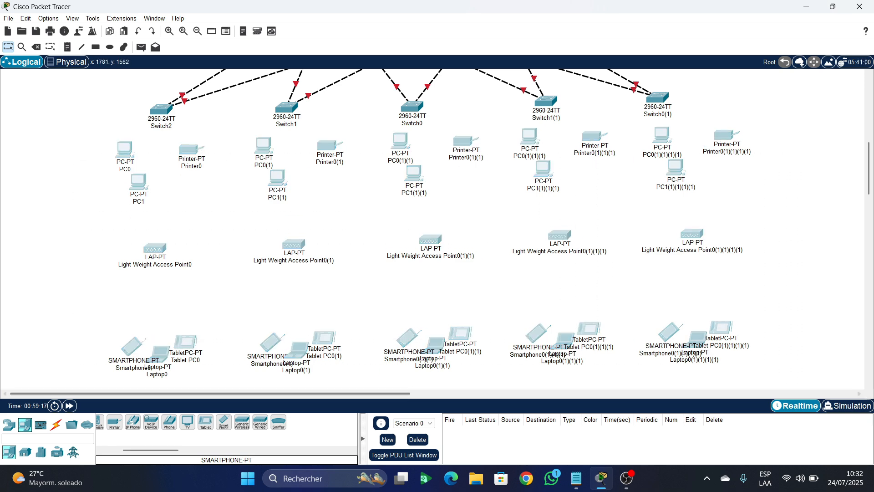
scroll(646, 255, down, 2)
scroll(637, 245, up, 2)
drag(546, 163, 549, 177)
click(794, 151)
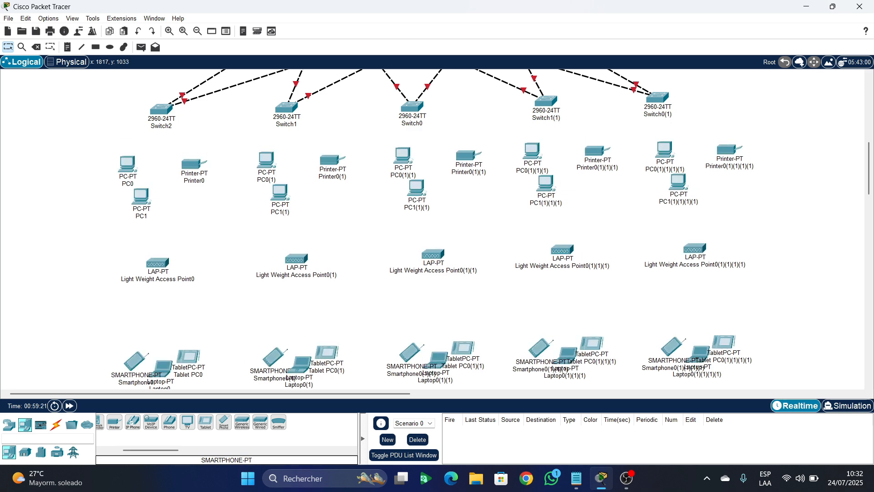
scroll(824, 182, down, 2)
scroll(824, 182, up, 4)
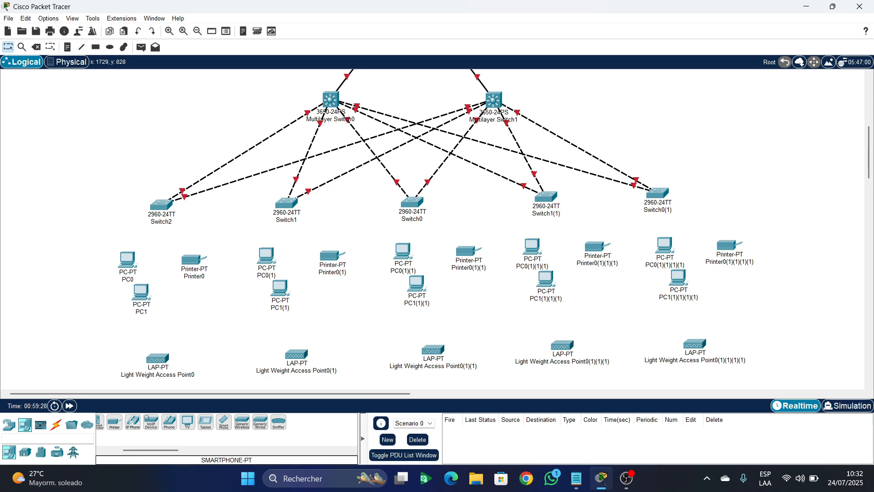
scroll(774, 182, up, 3)
scroll(774, 182, down, 1)
scroll(774, 182, up, 1)
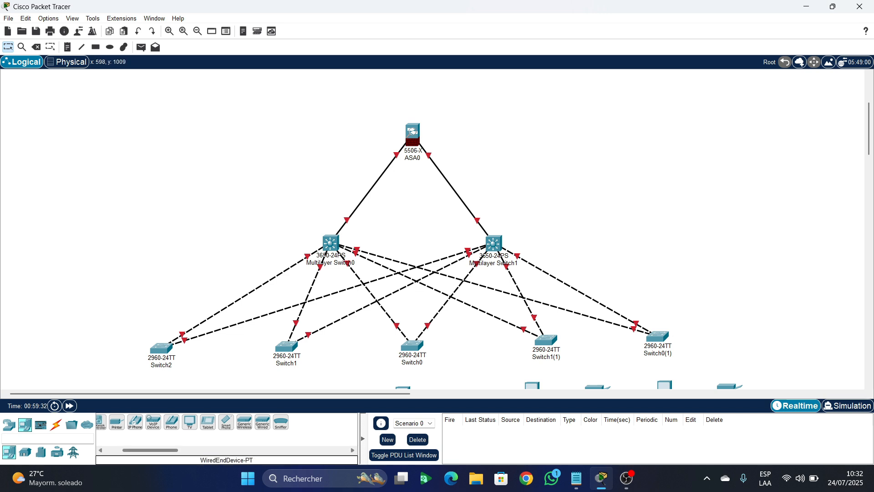
- Add a WLC-2504 wireless LAN controller above Multilayer Switch0, on its outer side
scroll(273, 449, left, 3)
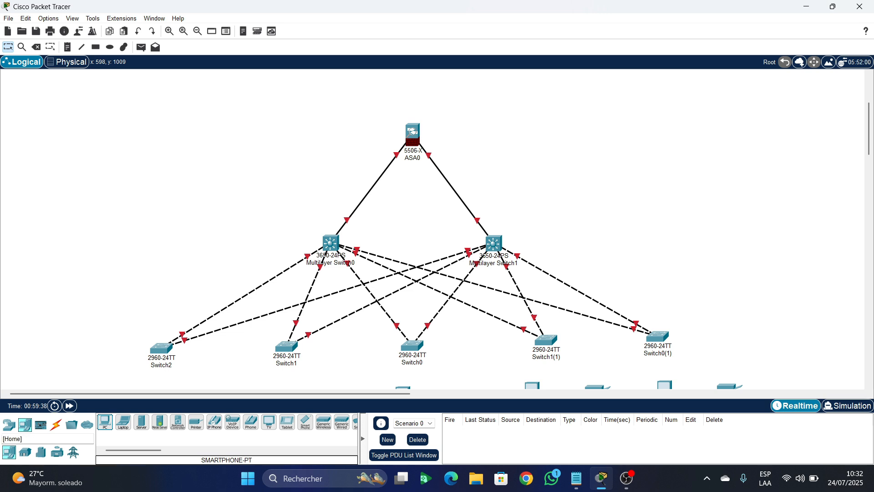
click(9, 425)
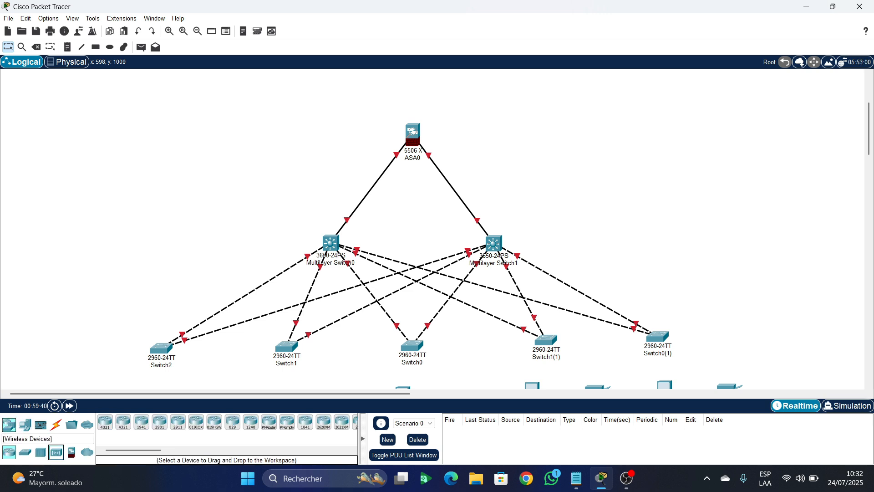
click(56, 452)
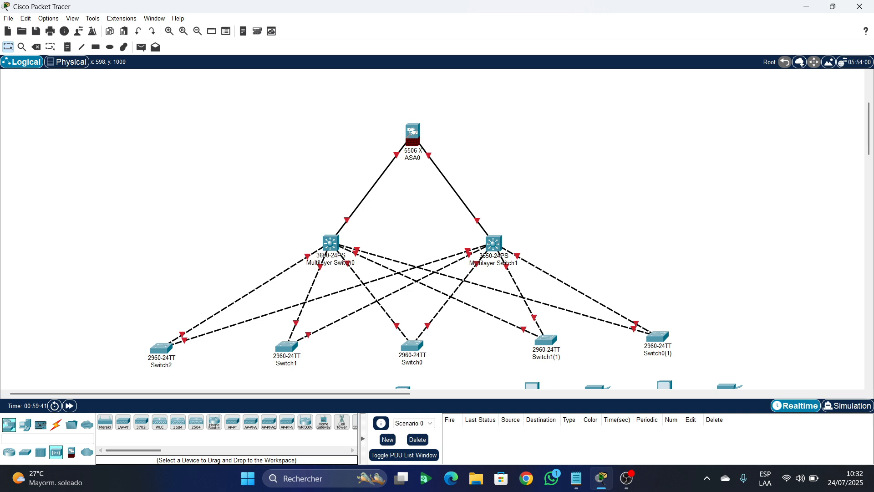
click(196, 421)
click(261, 209)
drag(261, 210, 247, 199)
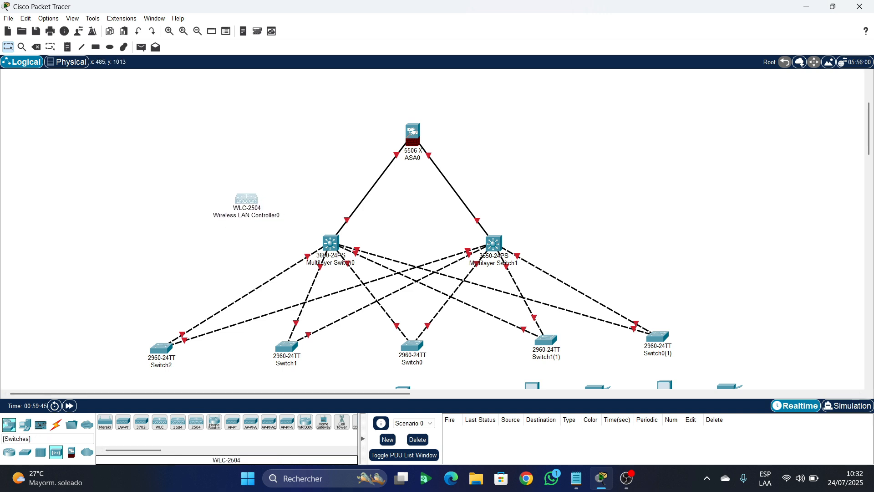
- Add a PC beside the wireless LAN controller, on the side away from the firewall
click(25, 425)
click(105, 422)
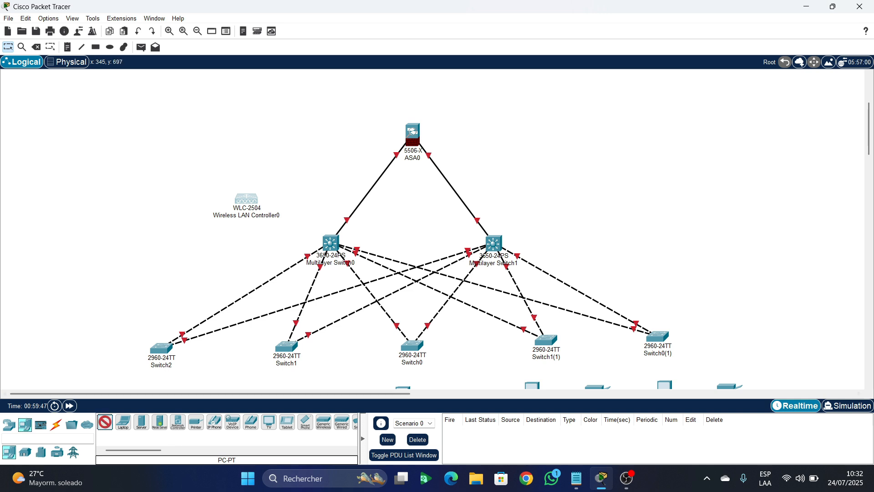
click(148, 213)
mouse_move(148, 213)
mouse_down()
mouse_move(145, 205)
mouse_move(157, 213)
mouse_up()
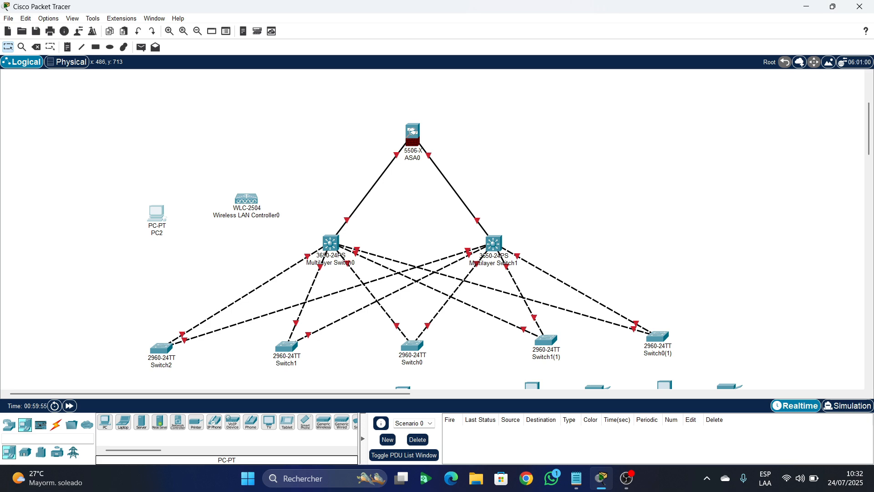
- Cable PC0, PC1, Printer0 and Light Weight Access Point0 to Switch2 using the automatically chosen connection type
scroll(432, 228, down, 5)
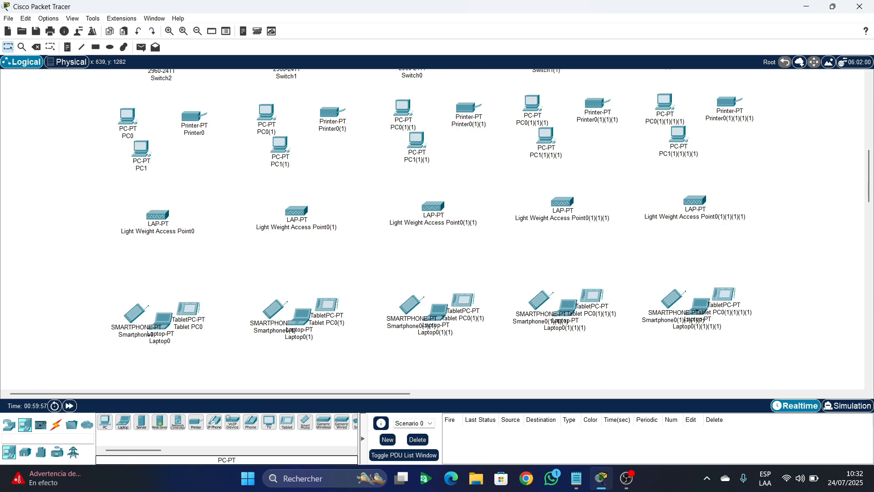
scroll(432, 227, up, 1)
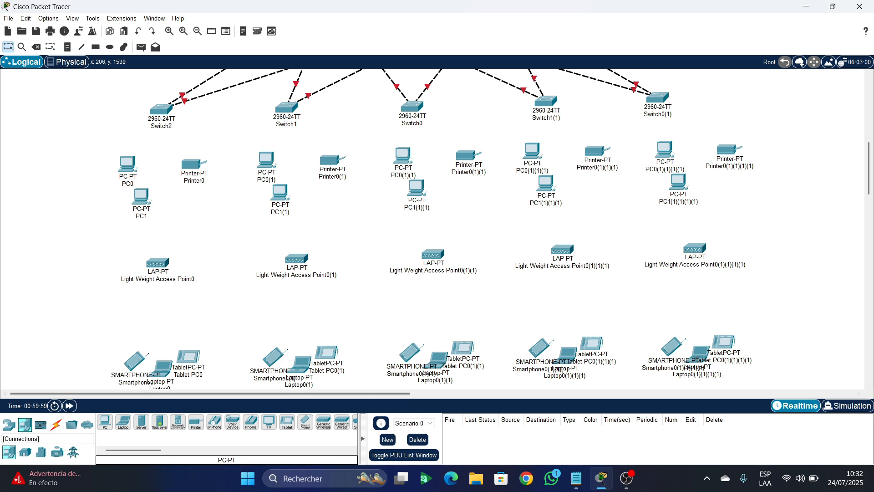
click(56, 425)
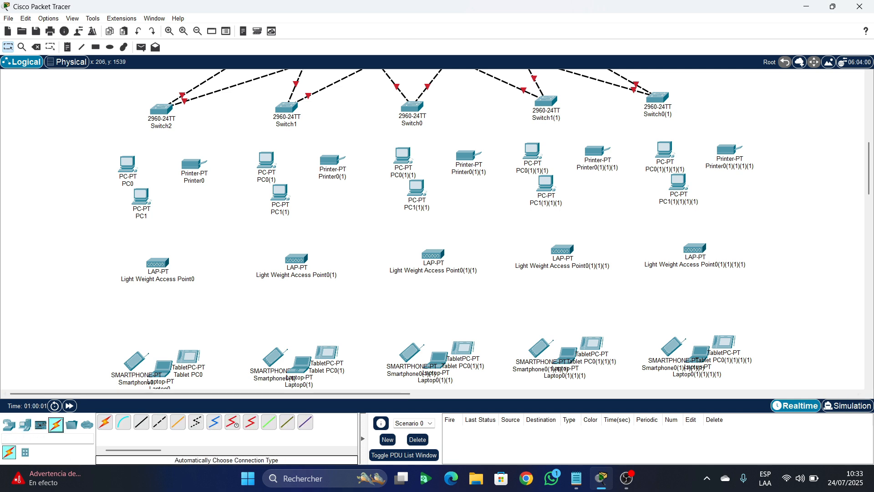
click(105, 422)
click(160, 109)
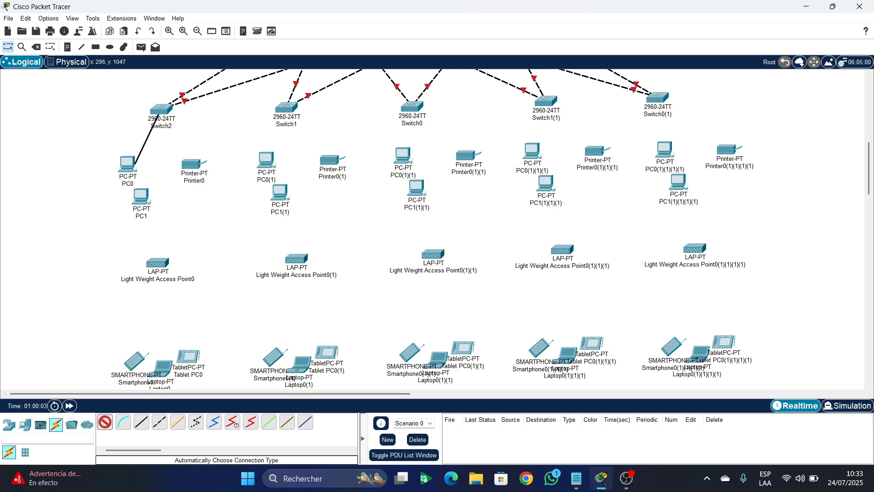
click(127, 162)
click(159, 109)
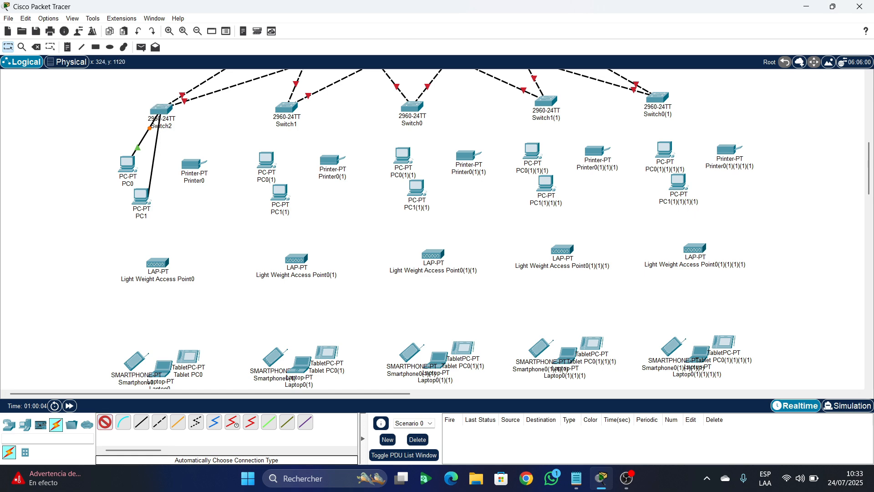
click(141, 196)
click(160, 108)
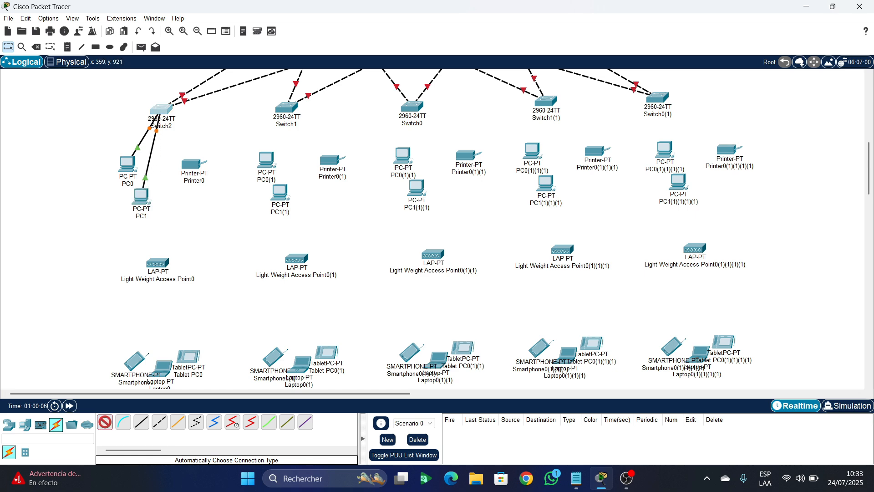
click(194, 164)
click(160, 108)
click(158, 263)
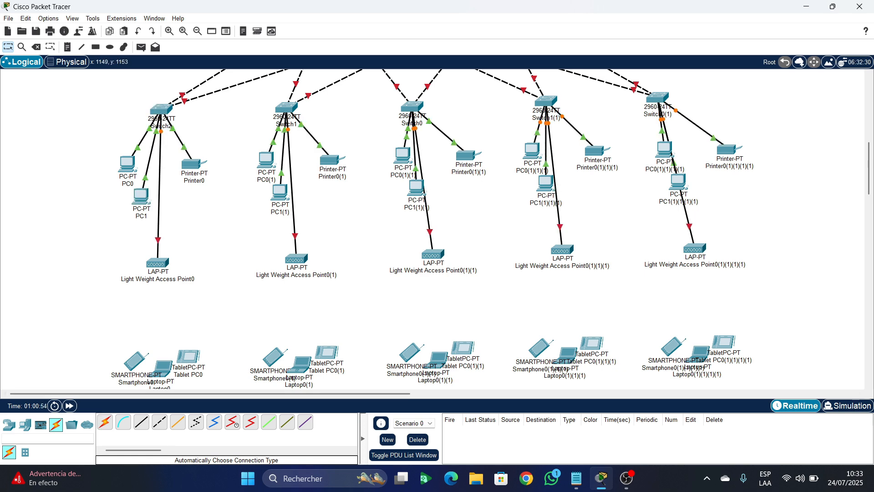
- Cable the wireless LAN controller to Multilayer Switch0 and PC2 to the controller using automatically chosen connections
scroll(433, 228, up, 4)
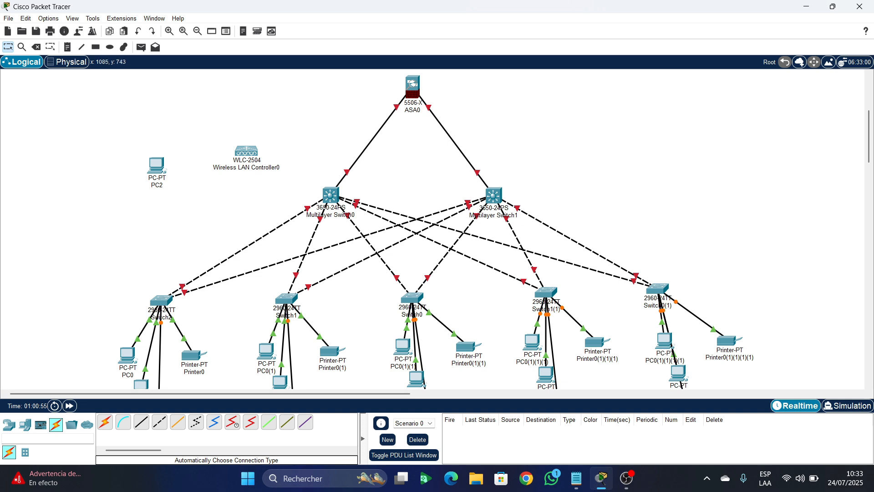
click(105, 422)
click(246, 151)
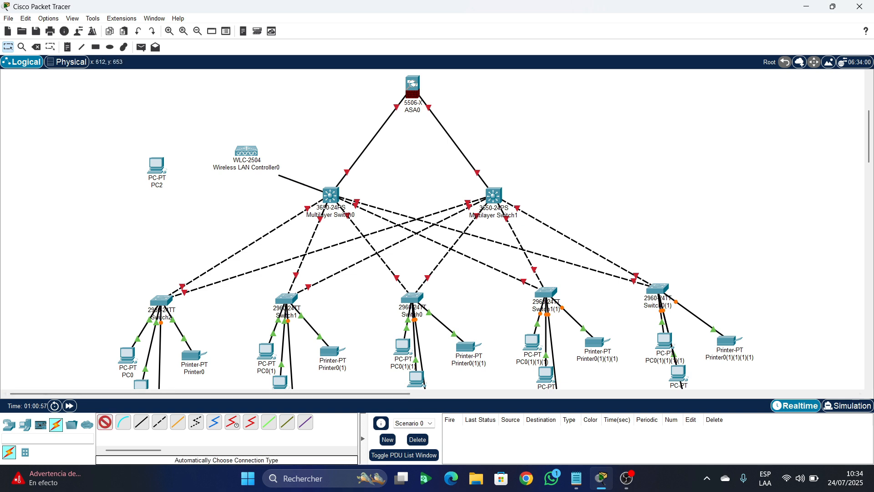
click(330, 194)
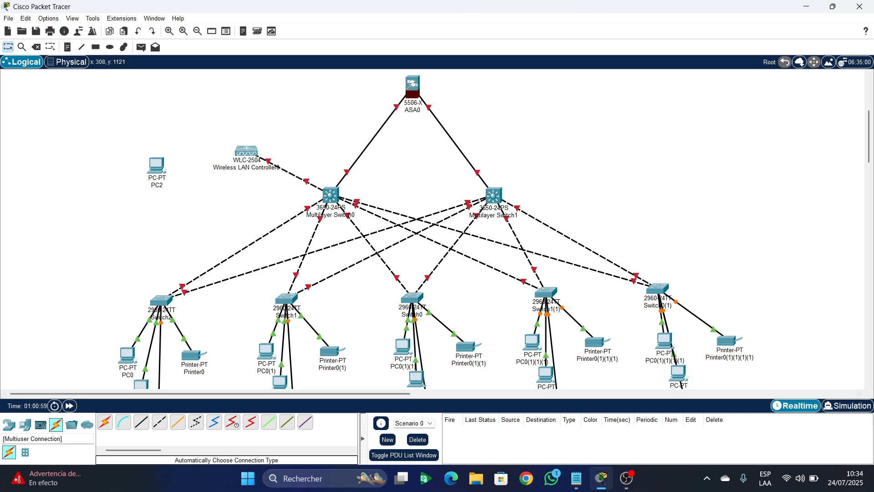
click(156, 165)
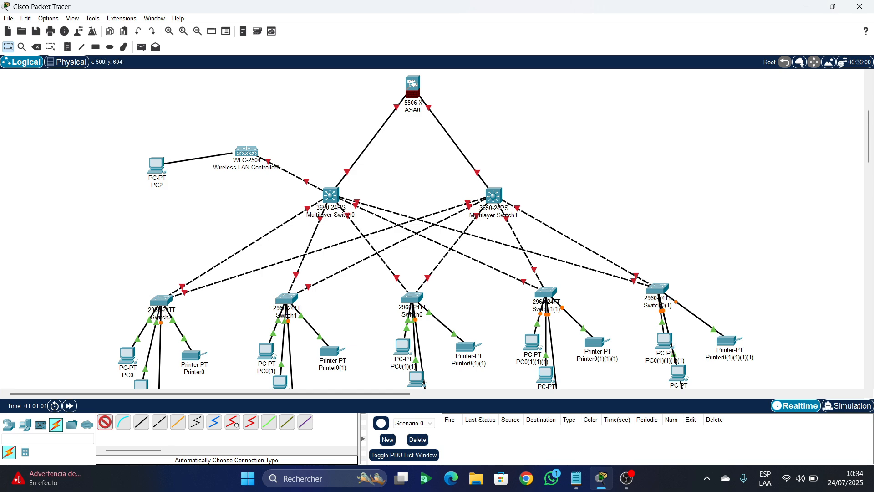
click(246, 151)
- Select the five access switches with all their device groups and shift them together slightly to the left
scroll(351, 228, down, 3)
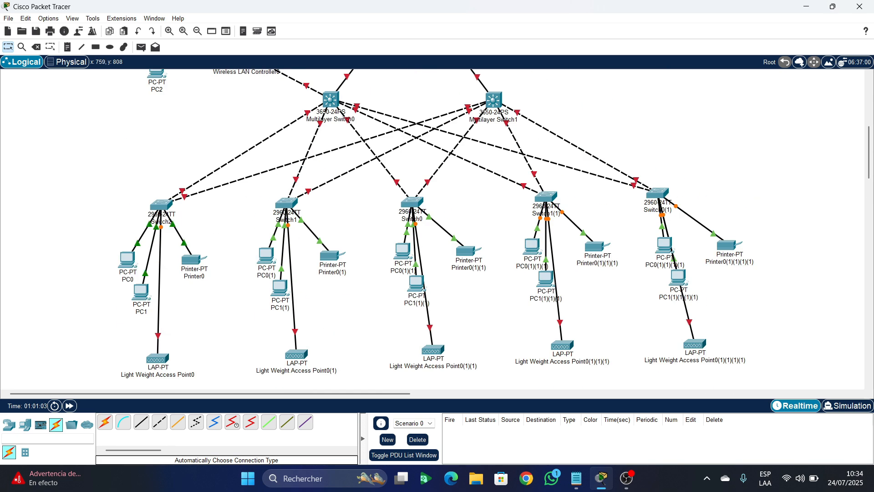
scroll(350, 237, down, 1)
scroll(350, 237, up, 3)
scroll(630, 369, down, 3)
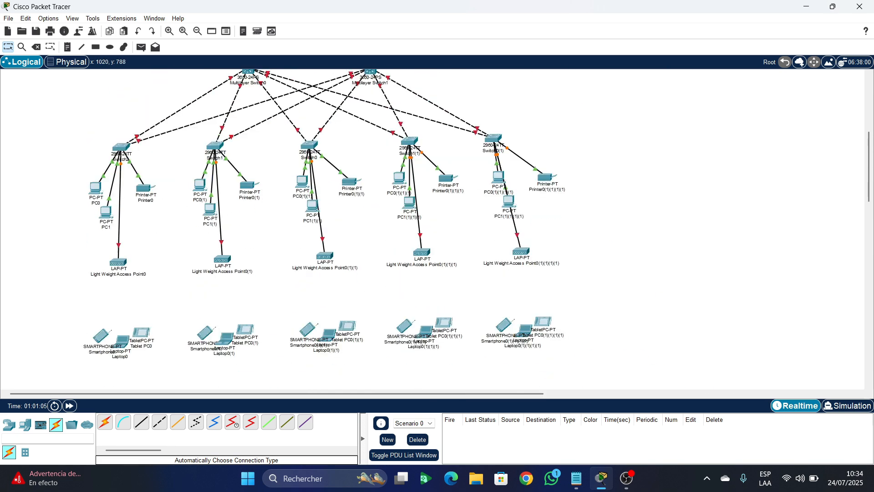
scroll(631, 369, up, 1)
scroll(630, 369, down, 1)
drag(630, 369, 63, 142)
drag(305, 143, 302, 144)
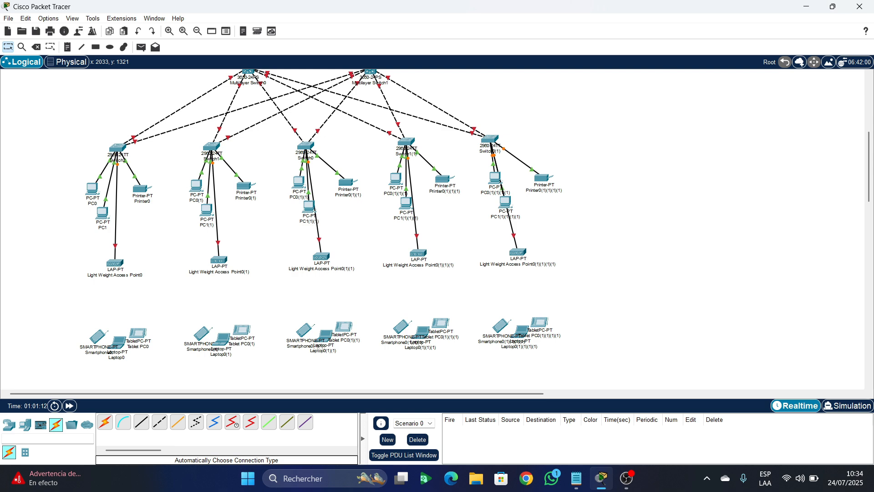
- Add three 2911 routers in a triangle above and to the right of ASA0, with Router1 at the apex
scroll(300, 144, up, 5)
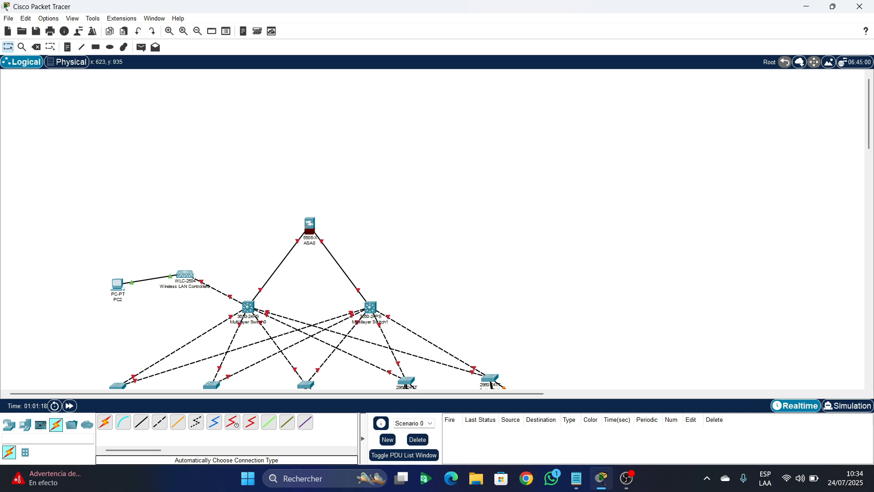
click(9, 424)
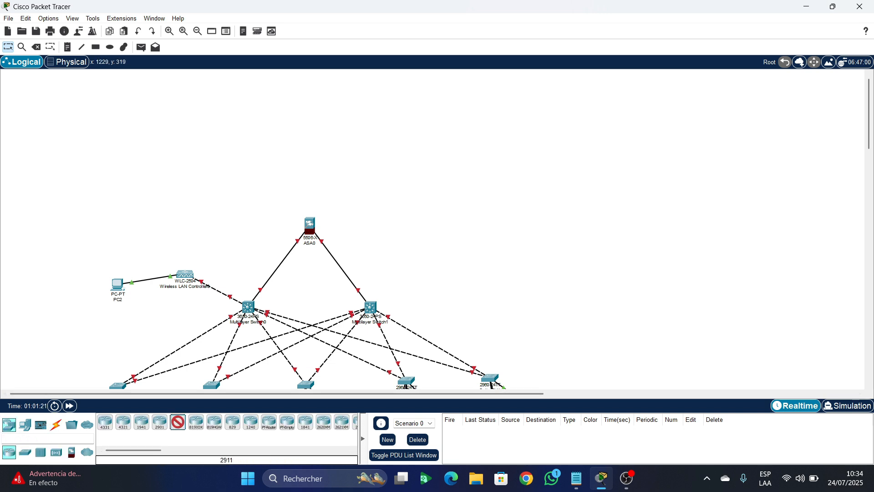
drag(178, 422, 411, 177)
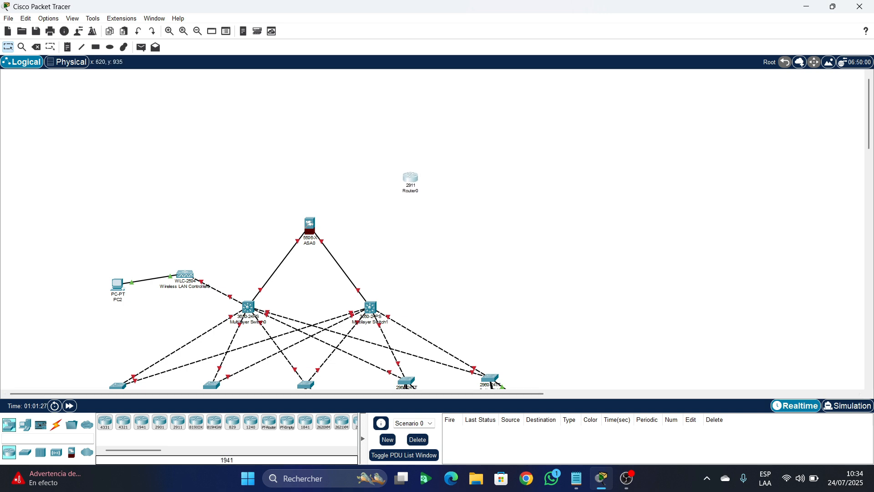
drag(178, 422, 501, 129)
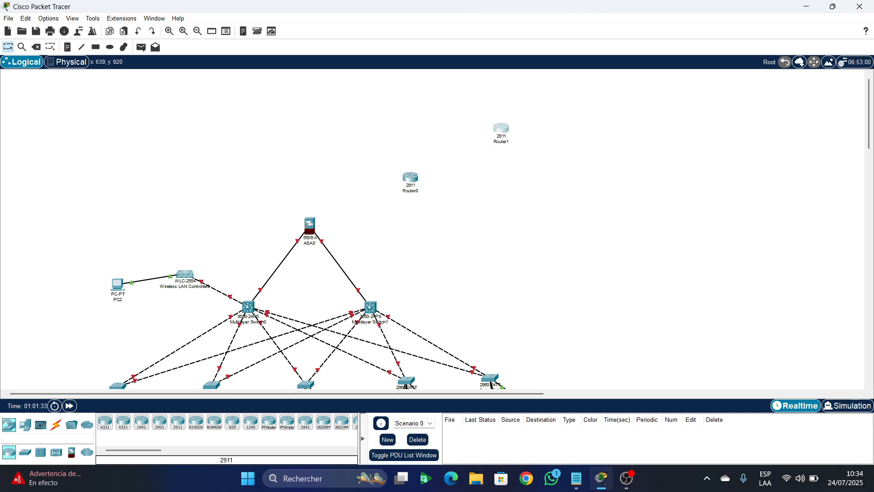
drag(178, 422, 571, 187)
drag(500, 129, 504, 126)
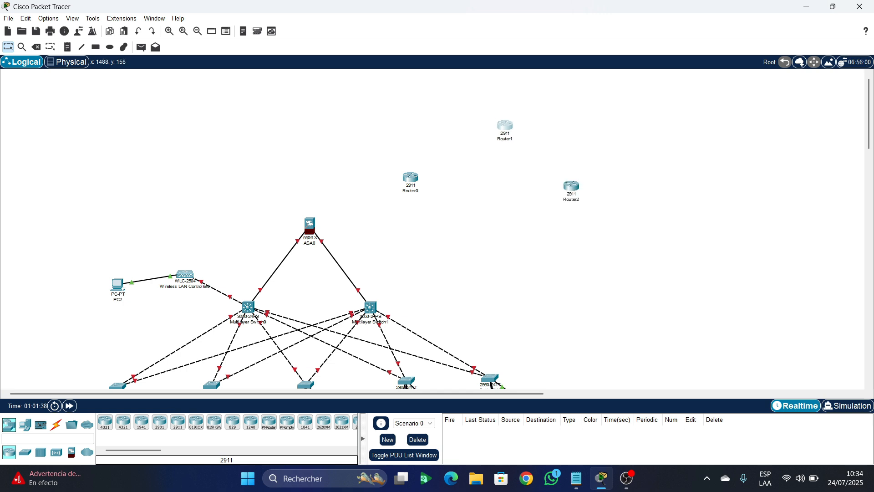
drag(571, 186, 590, 183)
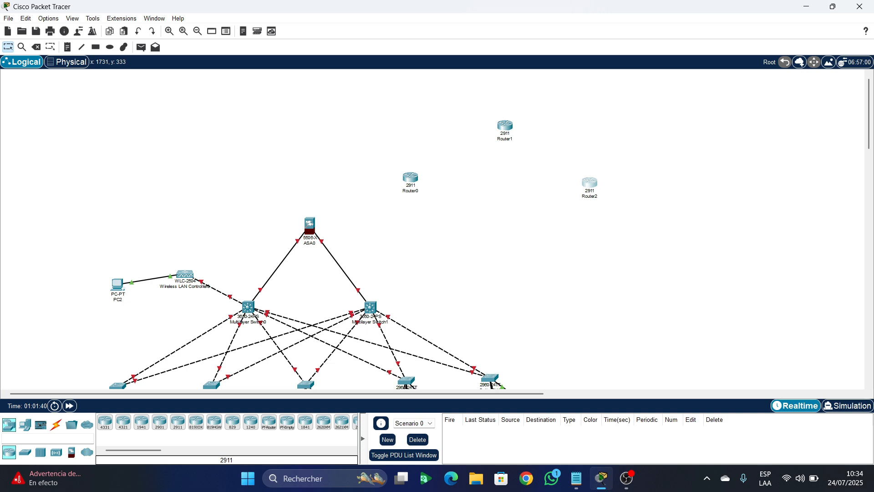
- Add a second 5506-X firewall to the right of Router2 and slightly below it
scroll(591, 183, down, 5)
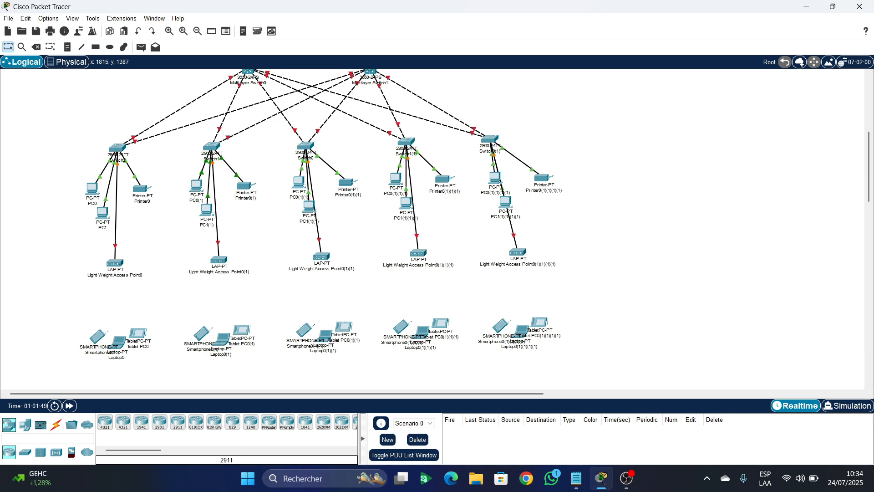
scroll(318, 228, up, 3)
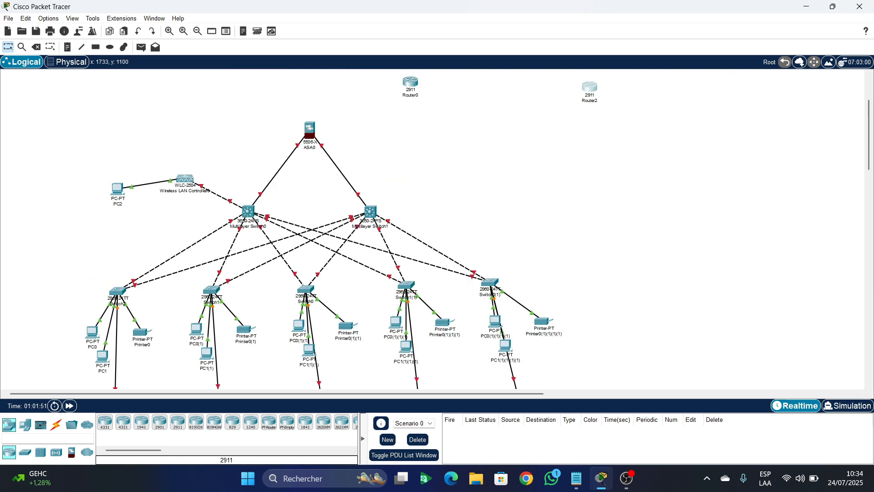
scroll(433, 228, right, 5)
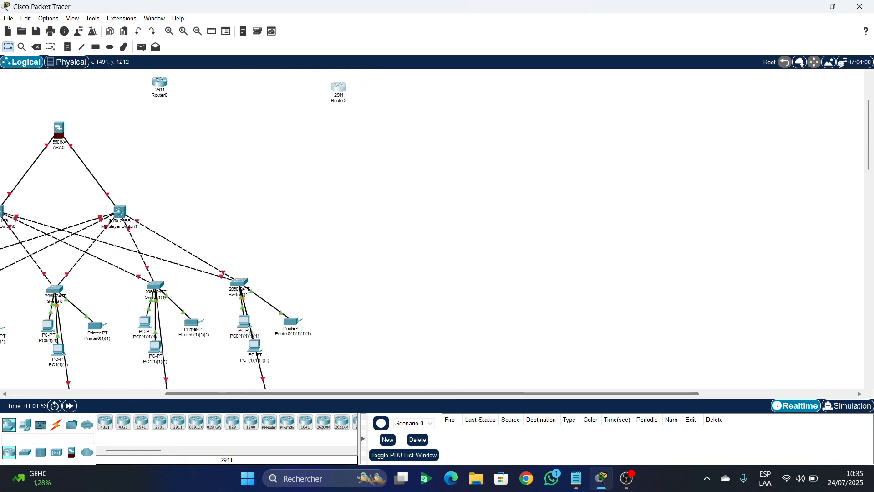
scroll(433, 228, up, 2)
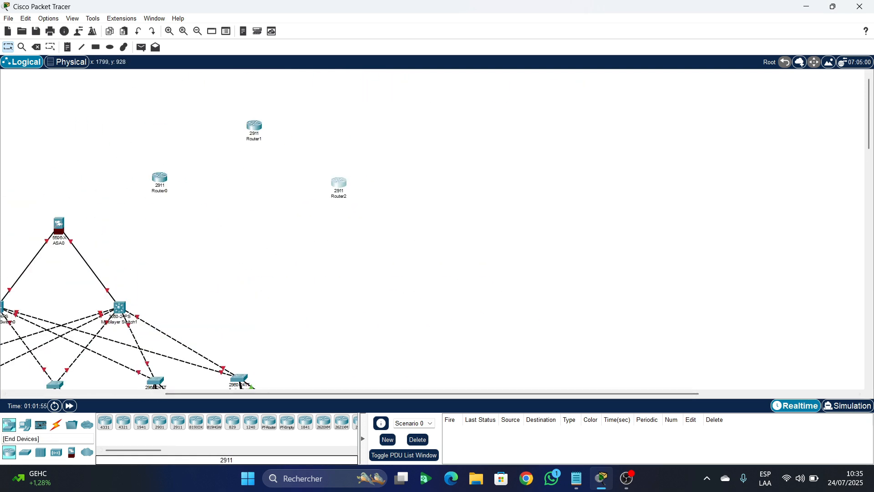
click(71, 452)
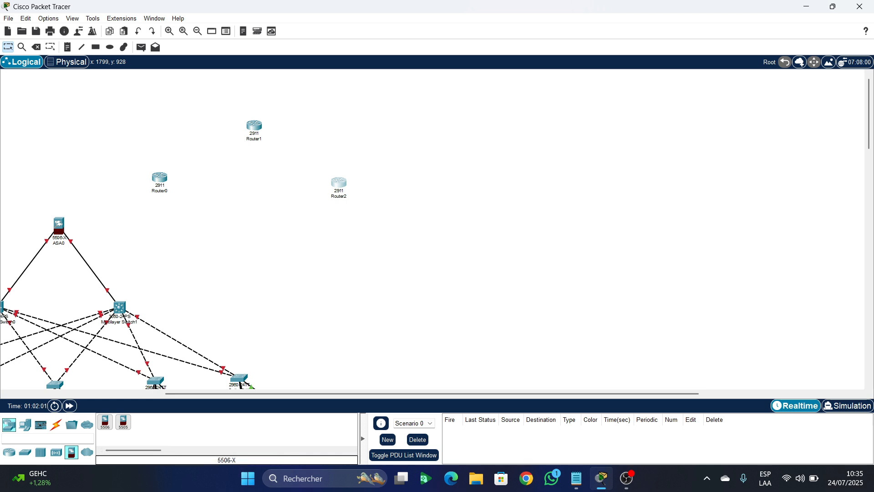
click(105, 422)
click(470, 207)
drag(470, 207, 488, 212)
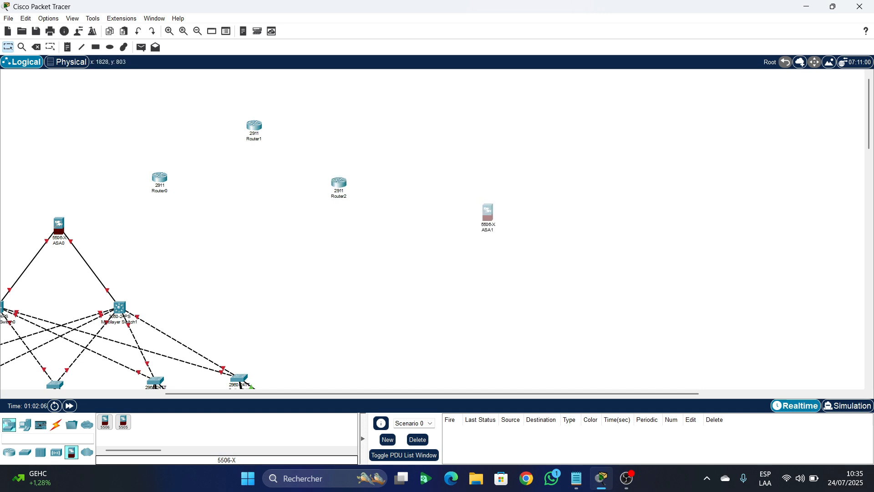
- Add a 3650-24PS multilayer switch above and to the right of ASA1
drag(401, 394, 517, 393)
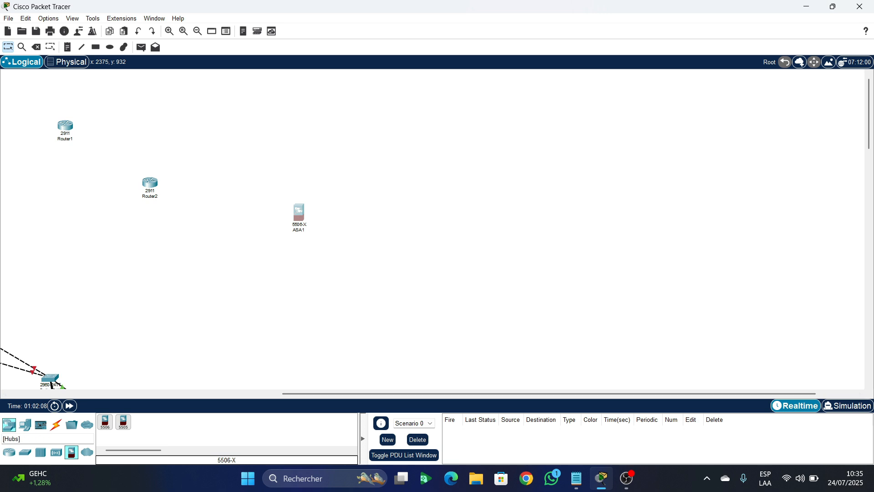
click(25, 452)
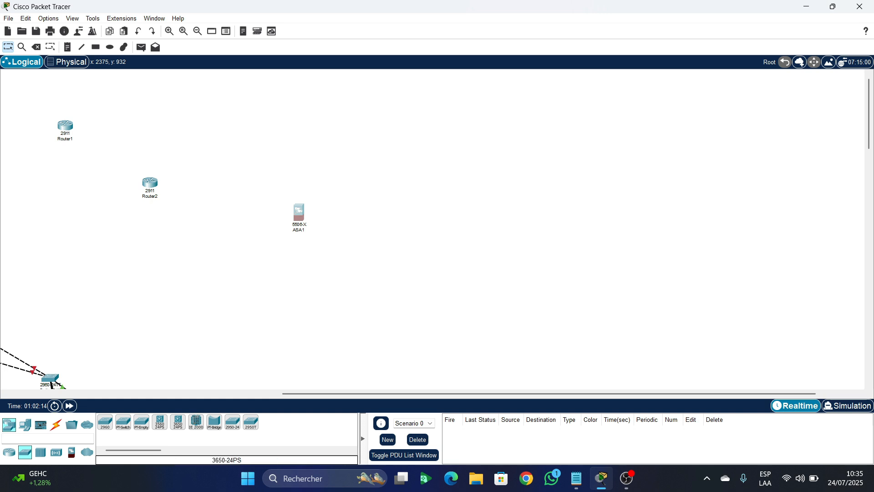
drag(177, 422, 403, 150)
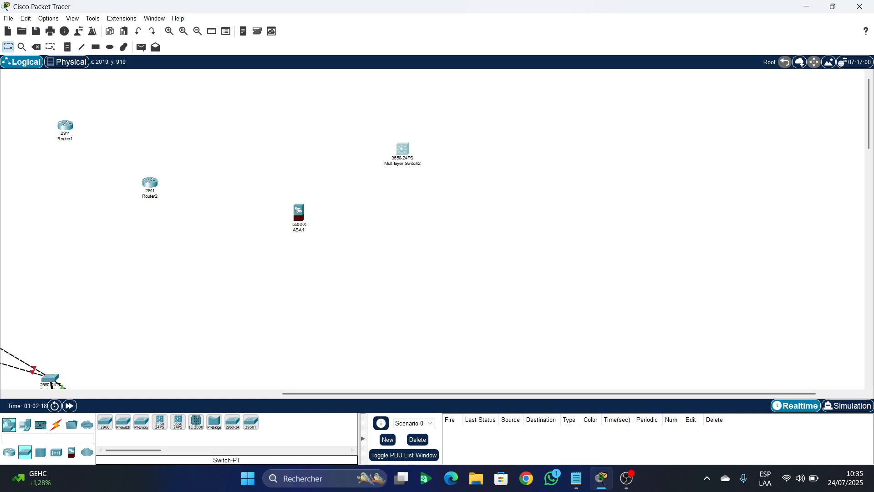
- Add a second 3650-24PS multilayer switch below Multilayer Switch2 and shift Multilayer Switch2 slightly upward
drag(178, 422, 405, 265)
drag(402, 149, 402, 141)
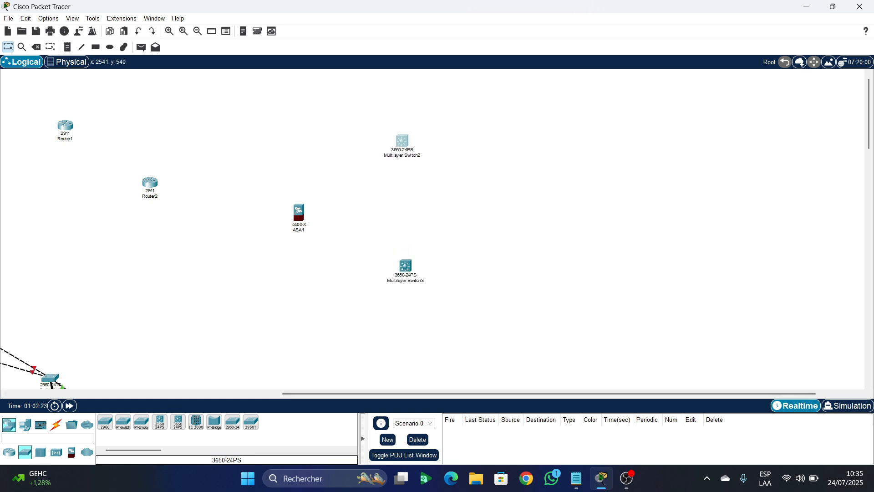
- Add two 2960 switches one above the other, to the right of Multilayer Switch2
drag(379, 394, 418, 394)
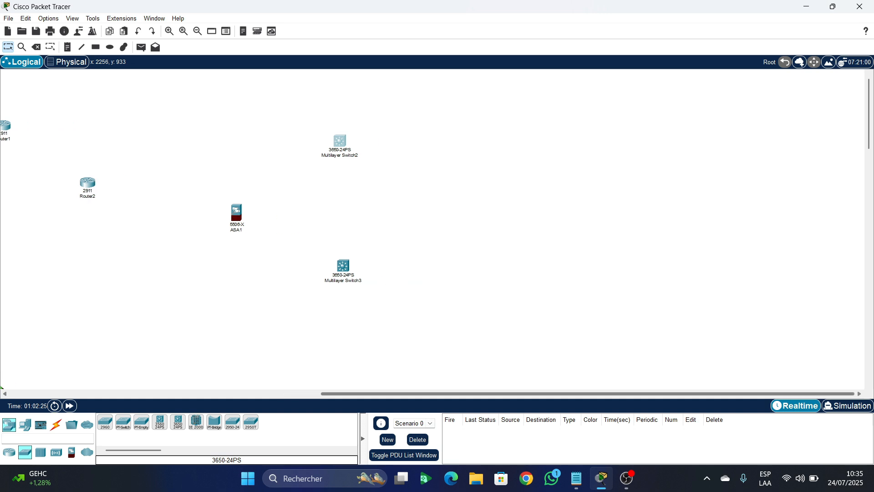
click(105, 422)
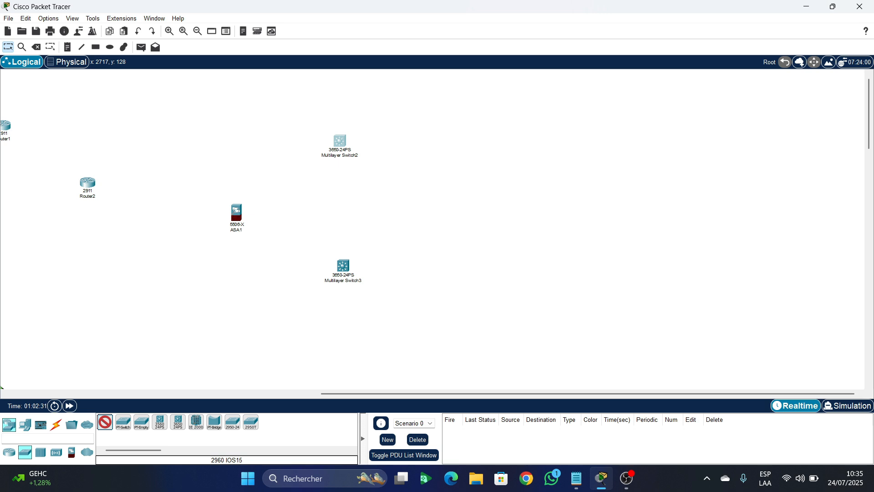
click(422, 113)
click(412, 177)
drag(412, 176, 422, 195)
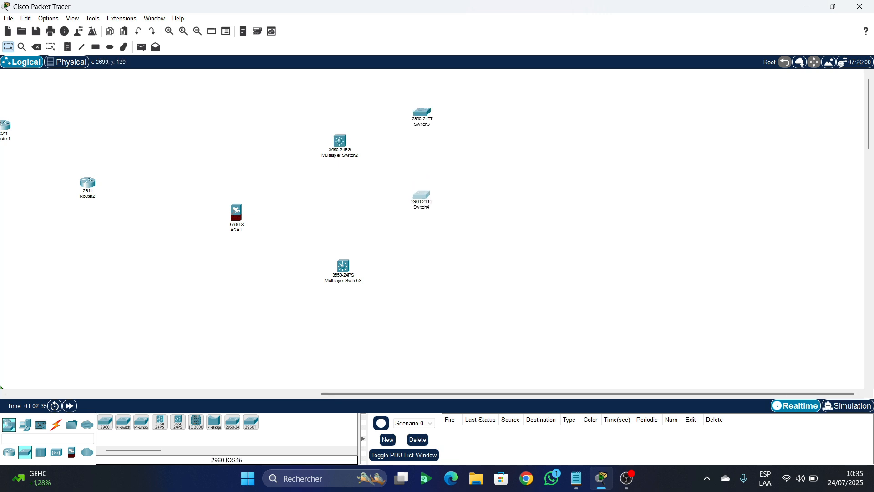
drag(422, 112, 423, 104)
drag(421, 193, 423, 180)
- Add two more 2960 switches below Switch4, aligned in the same vertical column
click(105, 422)
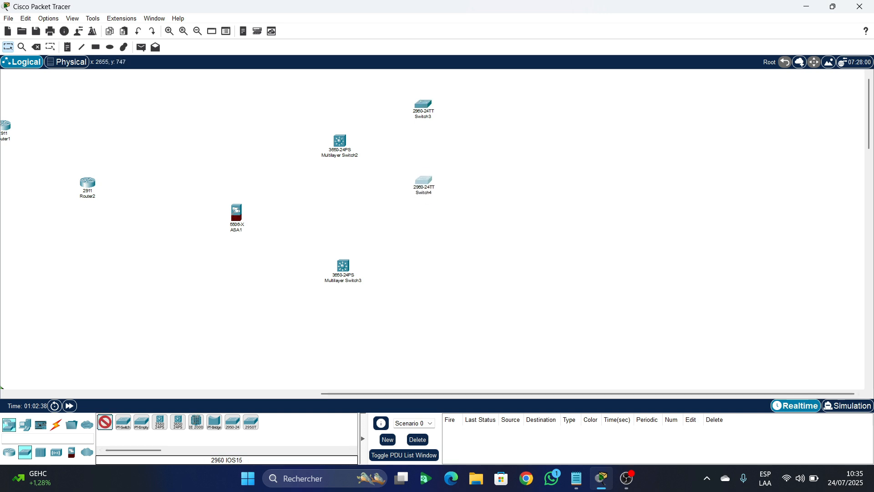
click(420, 270)
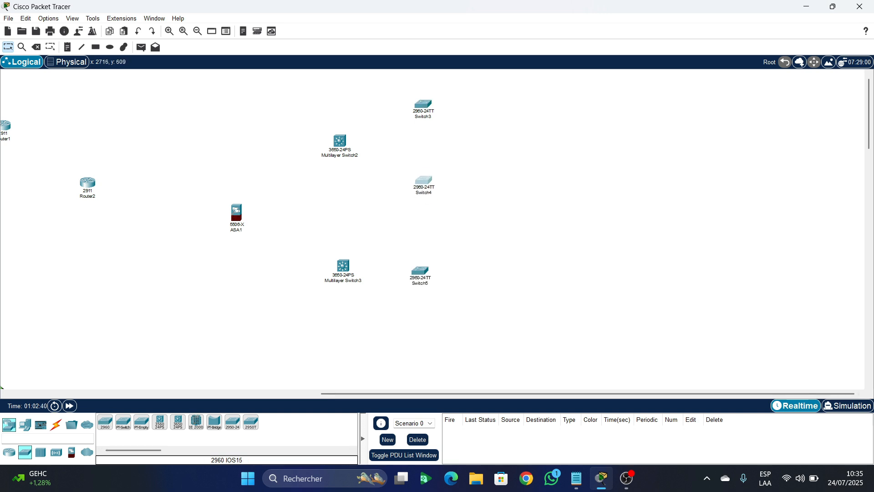
drag(420, 271, 424, 258)
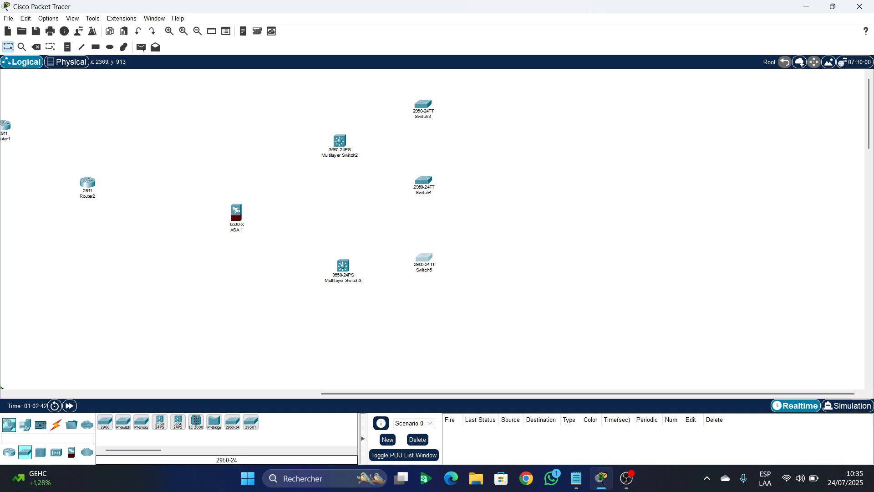
click(105, 422)
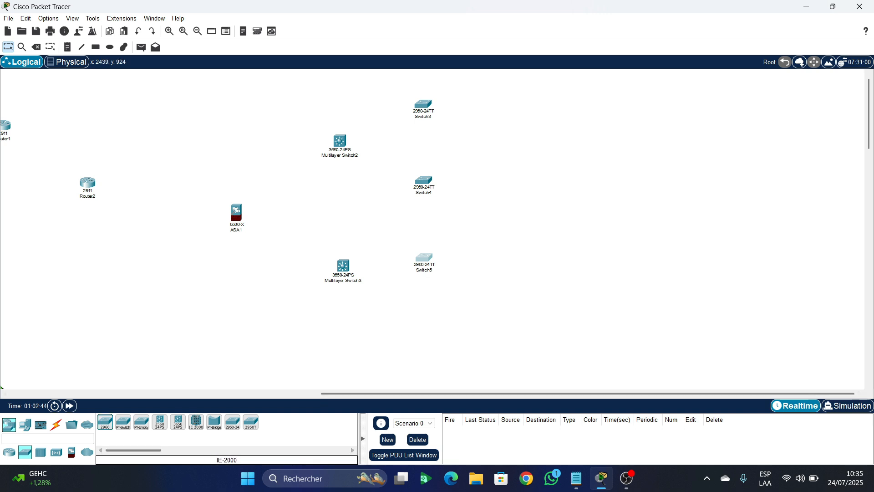
click(420, 334)
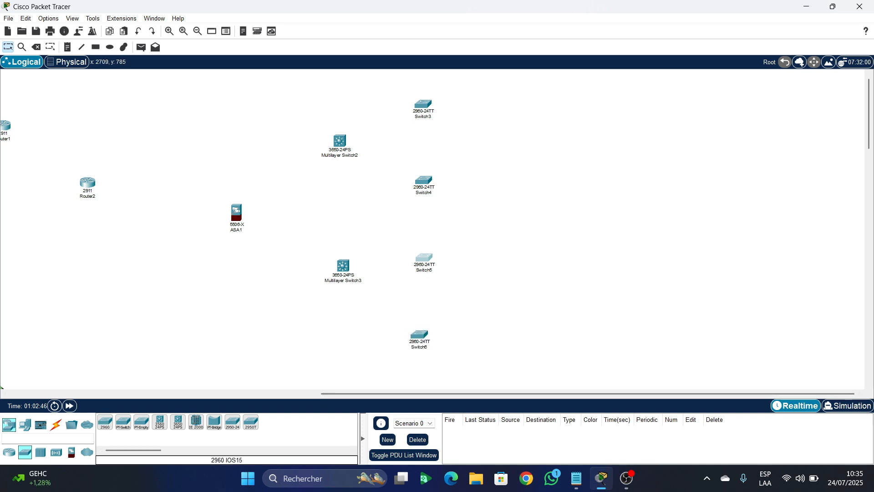
drag(419, 333, 423, 337)
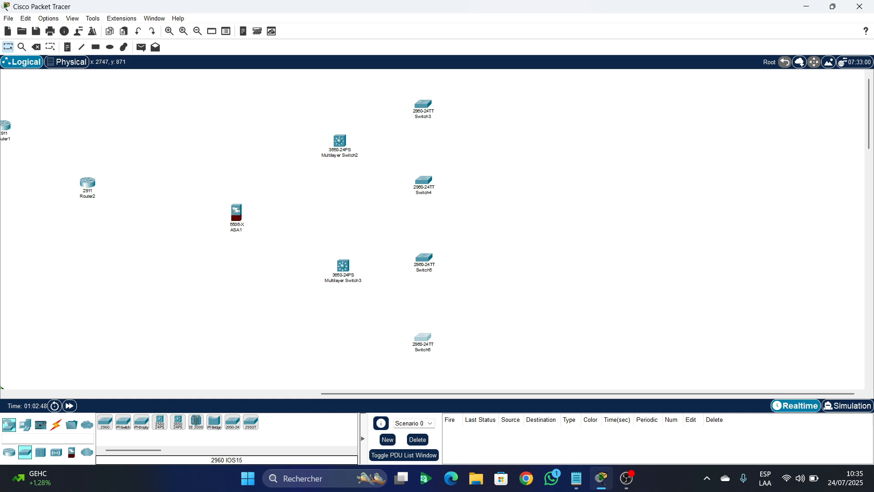
drag(438, 394, 483, 394)
- Cable ASA1 to both multilayer switches and each multilayer switch to all four 2960 switches, using the automatic connection type
click(56, 424)
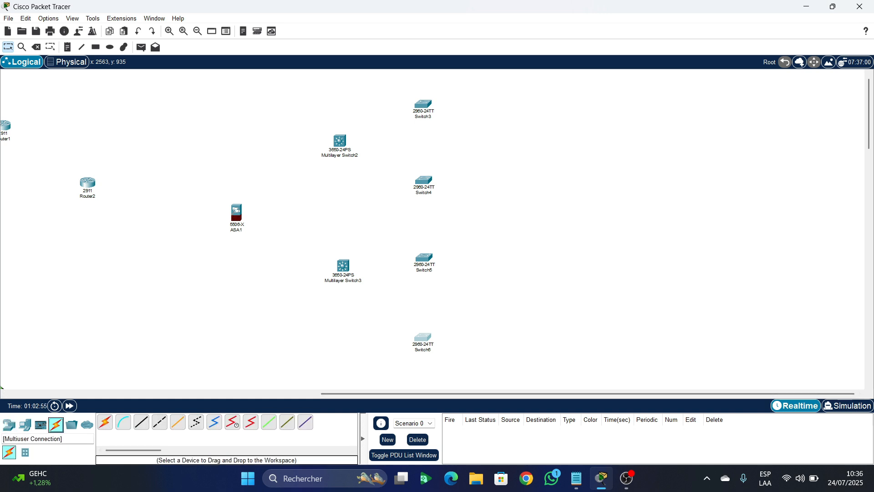
click(104, 422)
click(237, 211)
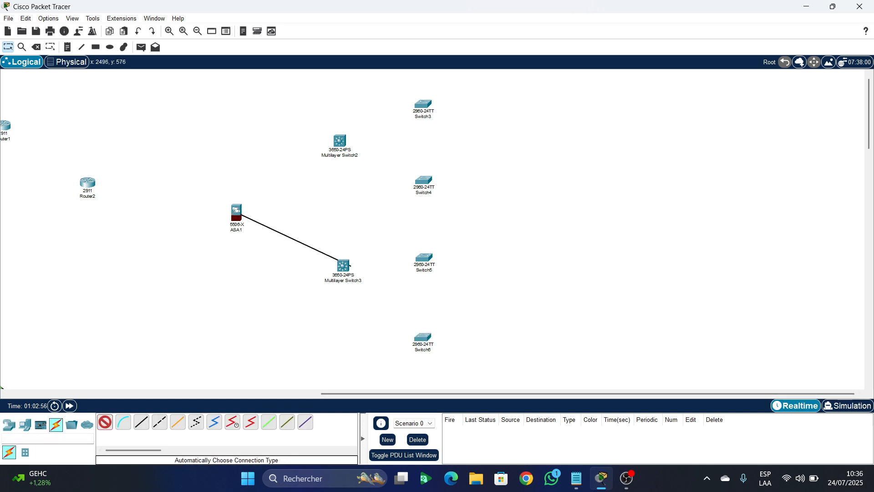
click(343, 266)
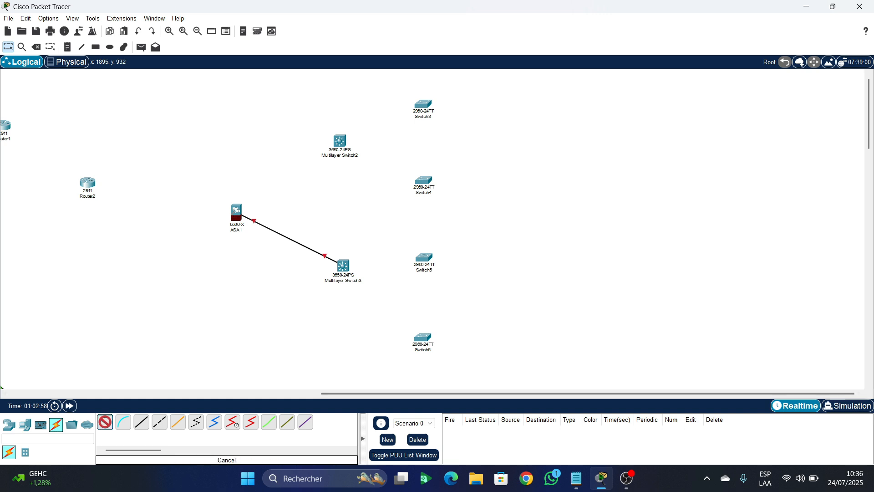
click(236, 210)
click(340, 141)
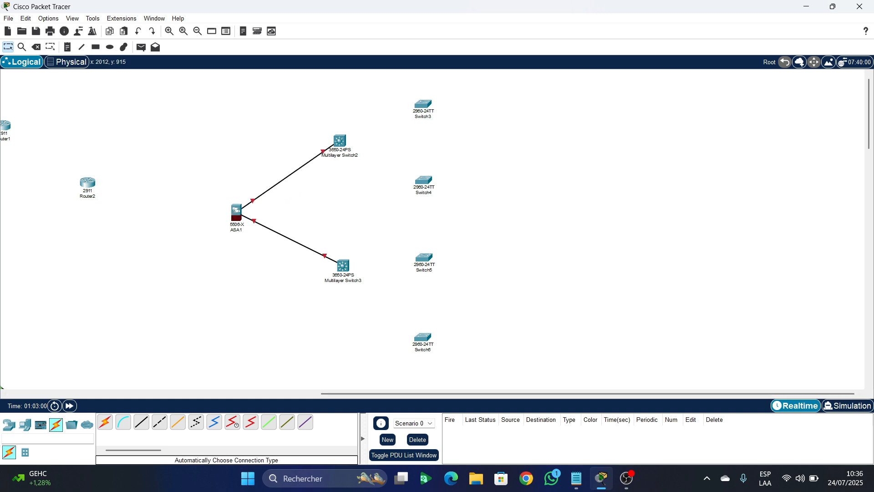
click(340, 141)
click(423, 104)
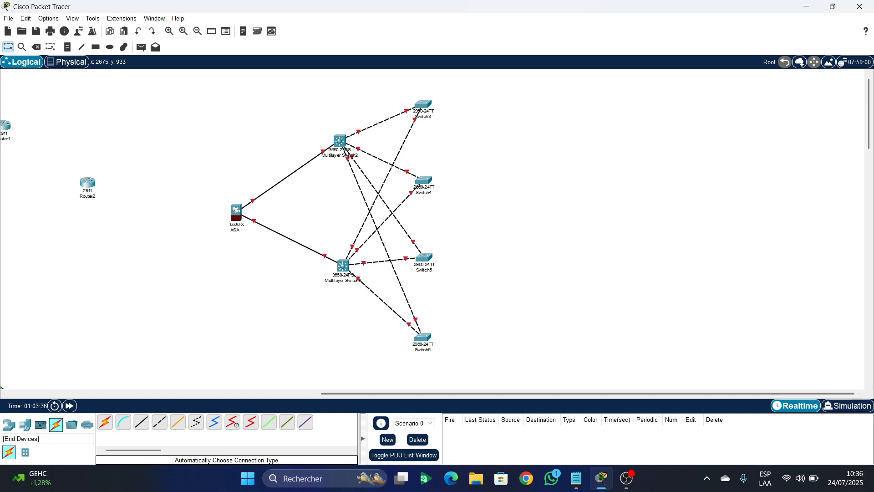
- Add two PCs side by side to the right of Switch3, with a printer below them
click(25, 425)
drag(105, 422, 489, 90)
drag(105, 422, 509, 93)
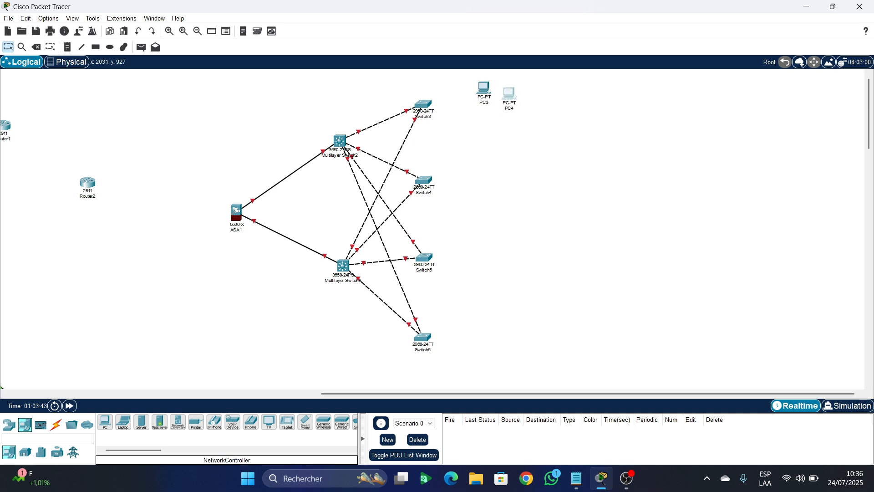
drag(196, 422, 487, 134)
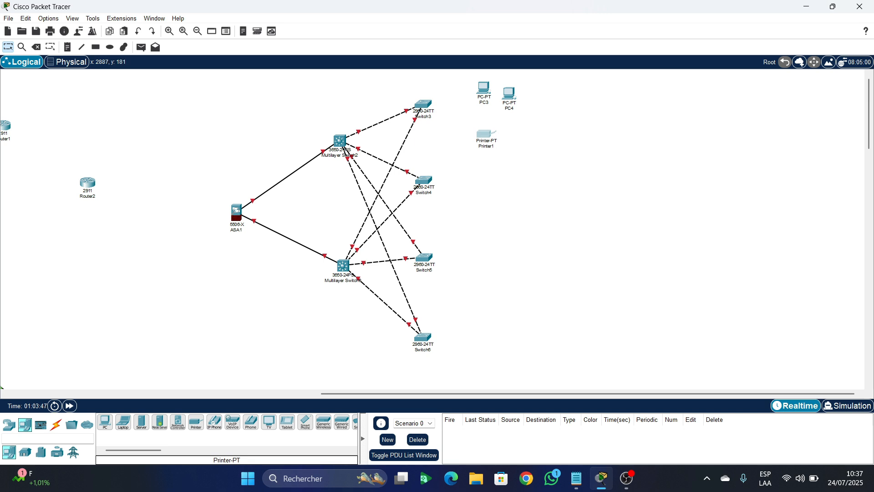
drag(483, 88, 504, 91)
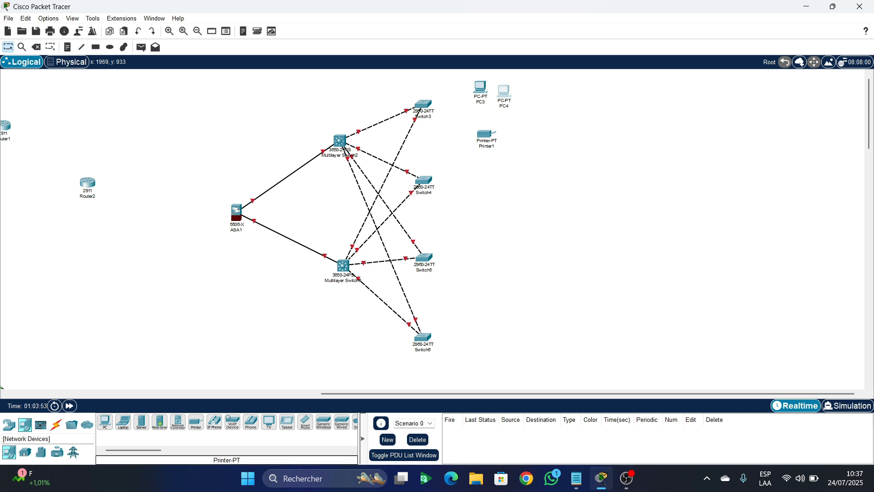
- Add a LAP-PT lightweight access point to the right of the two PCs and the printer
click(10, 425)
click(56, 452)
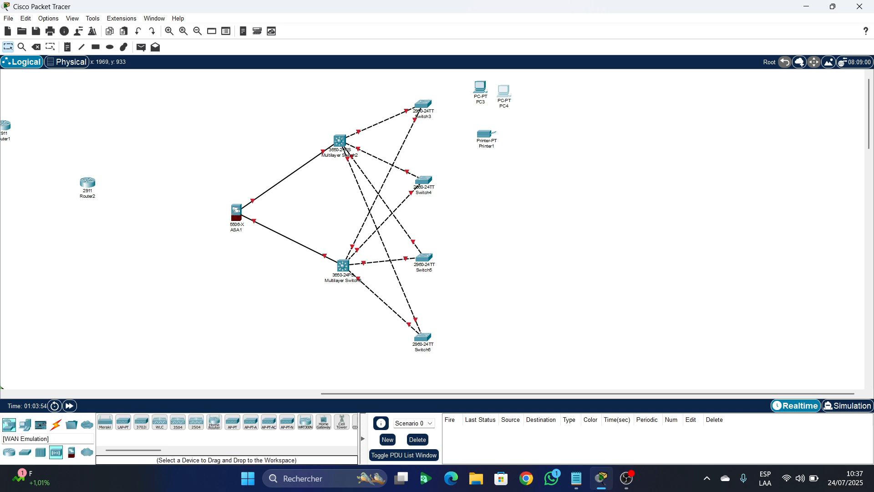
click(123, 422)
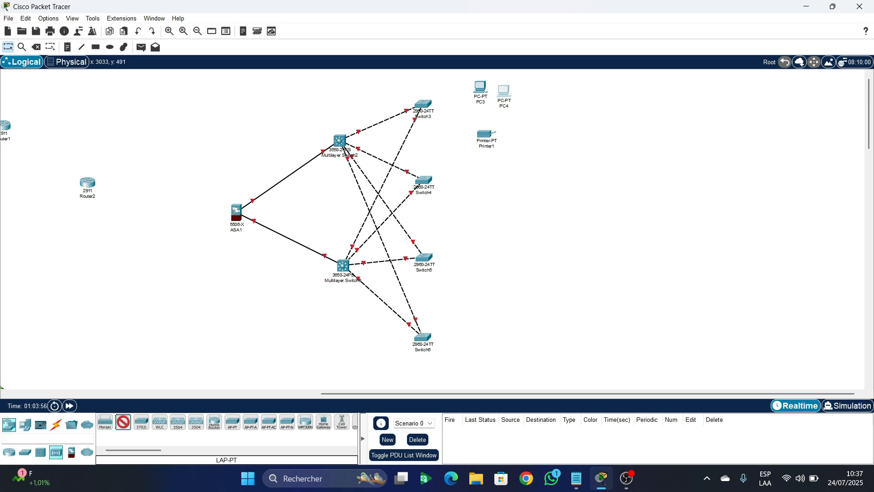
click(572, 108)
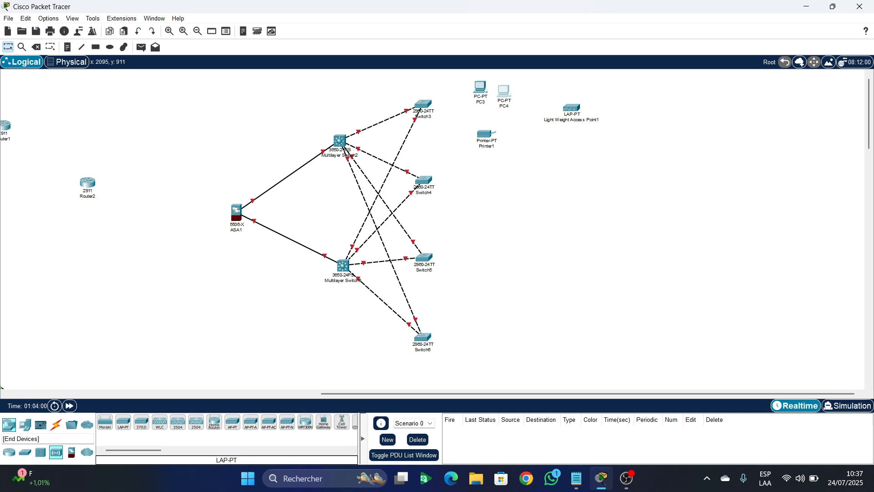
- Add a laptop, a tablet and a smartphone to the right of the access point, arranged in a vertical stack
click(25, 424)
click(122, 422)
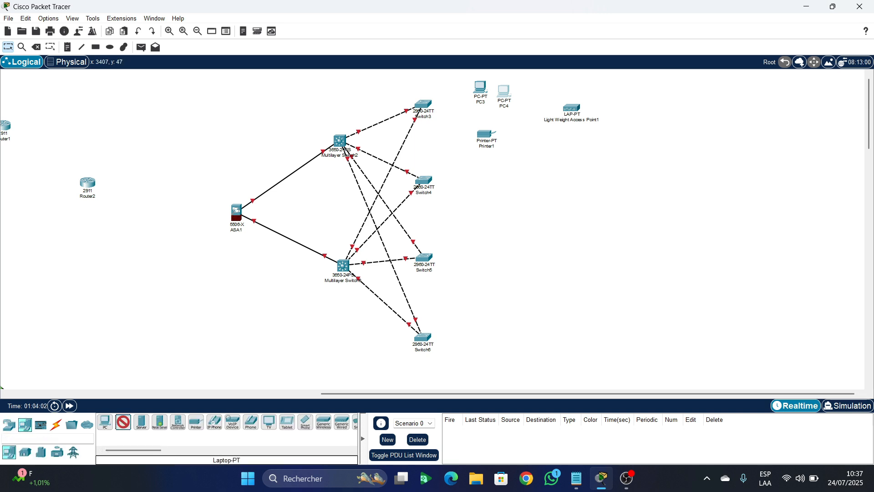
click(651, 85)
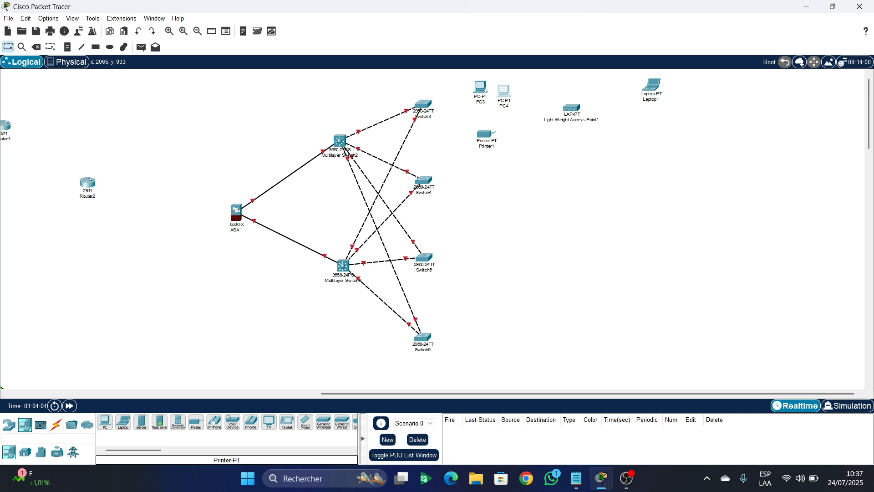
click(286, 423)
click(657, 101)
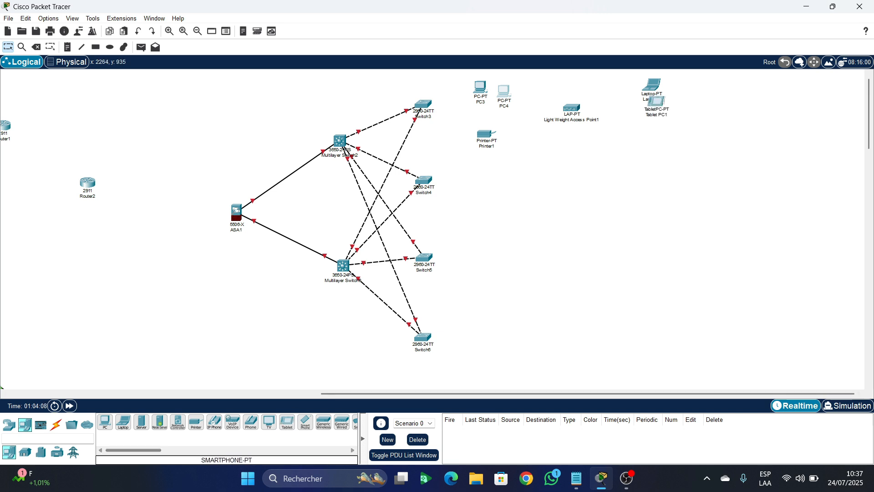
click(305, 422)
click(657, 124)
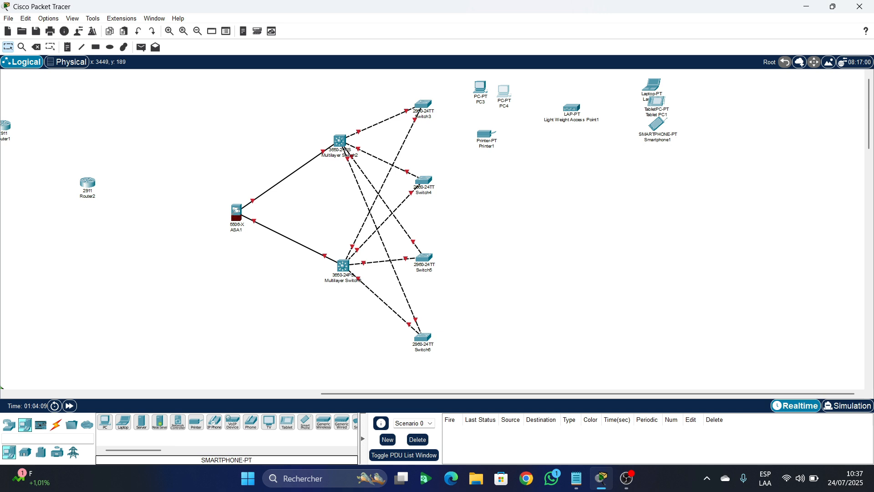
drag(652, 85, 650, 127)
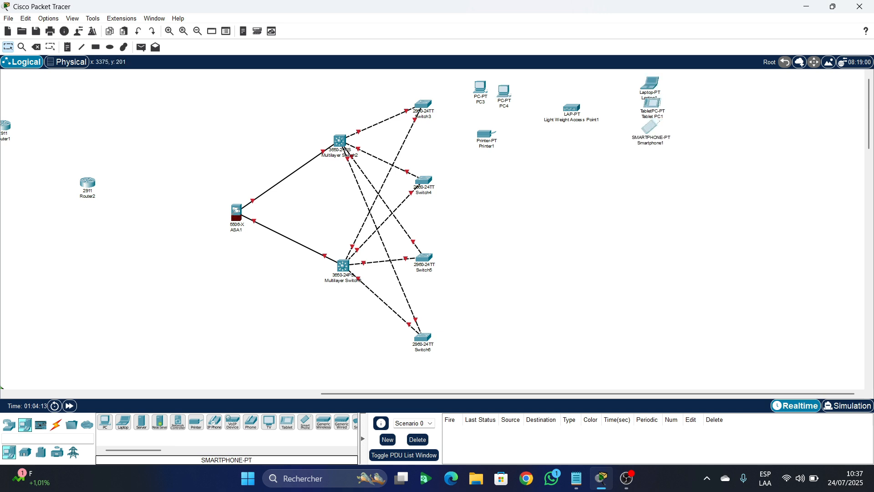
- Copy the whole group of end devices and access point three times, placing the copies below it beside Switch4, Switch5 and Switch6
drag(706, 165, 449, 76)
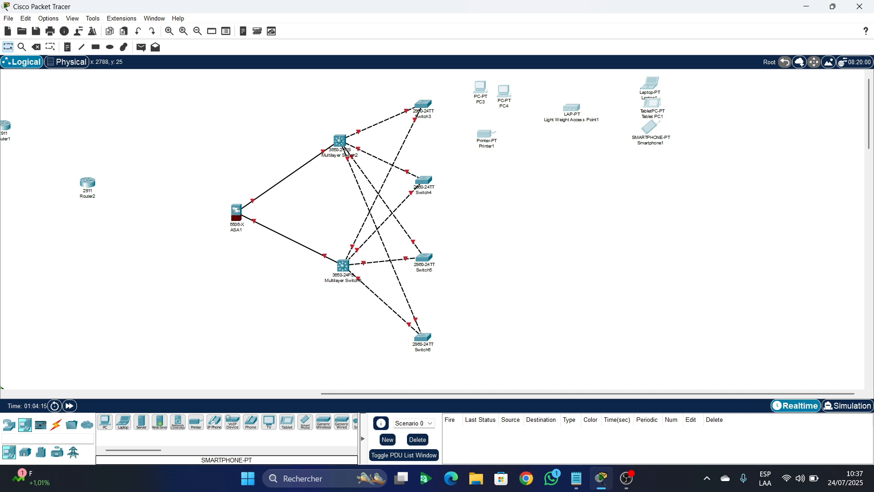
key(ctrl+c)
key(ctrl+v)
drag(569, 91, 572, 284)
key(ctrl+v)
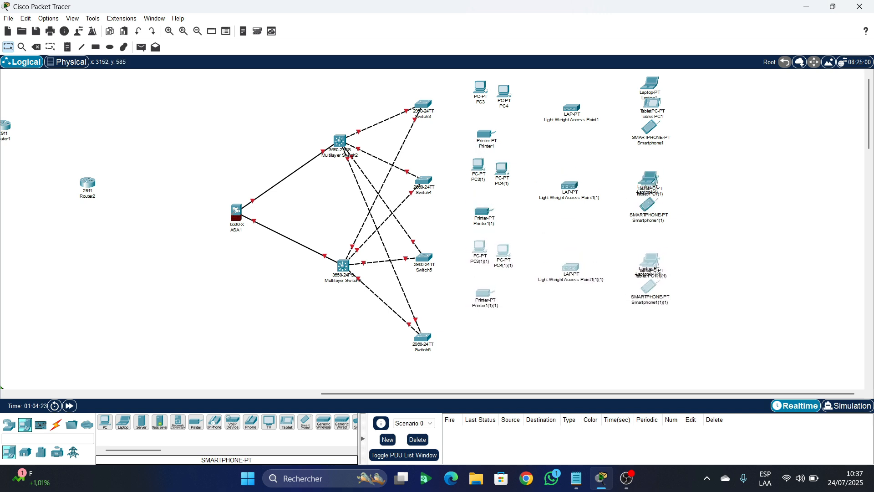
key(ctrl+v)
scroll(570, 282, down, 3)
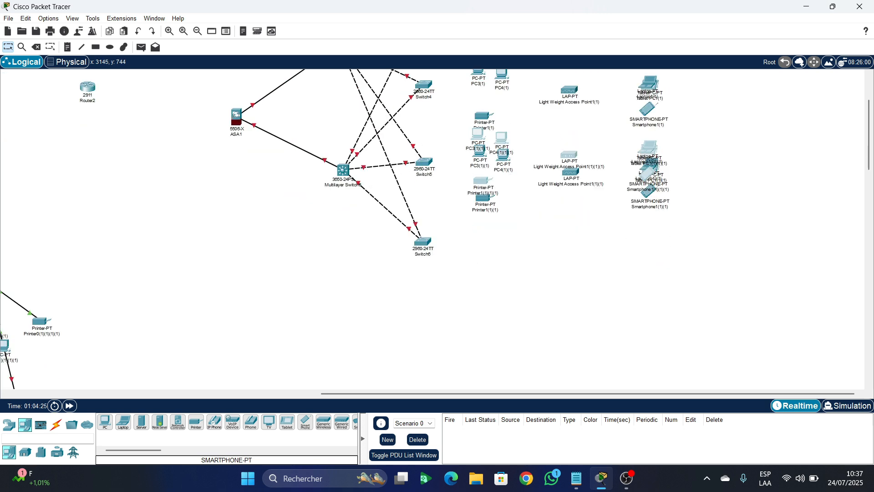
drag(569, 155, 571, 259)
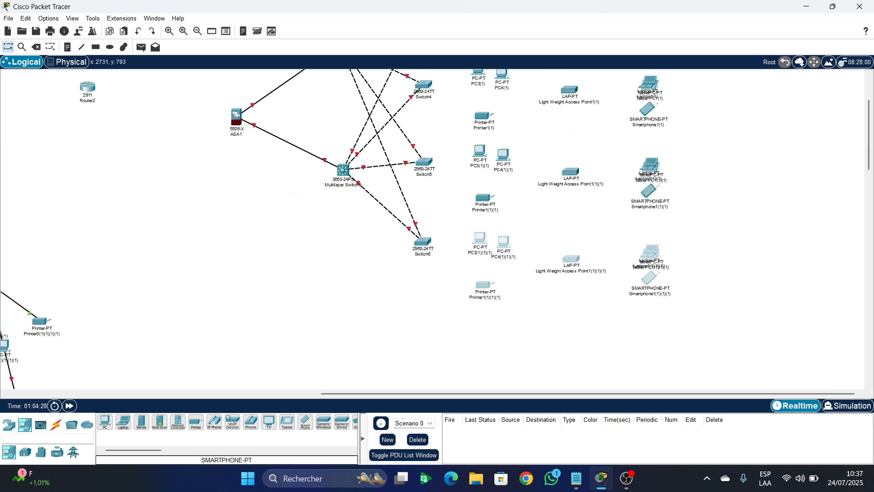
- Move Switch6 down to line up with the lowest device group and nudge Switch3 slightly down
scroll(437, 228, up, 1)
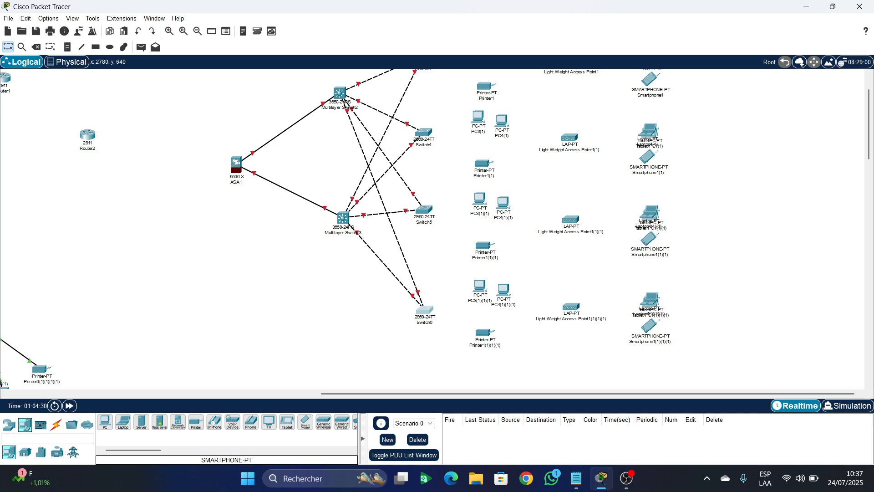
scroll(435, 228, up, 1)
drag(423, 104, 425, 106)
scroll(430, 166, down, 4)
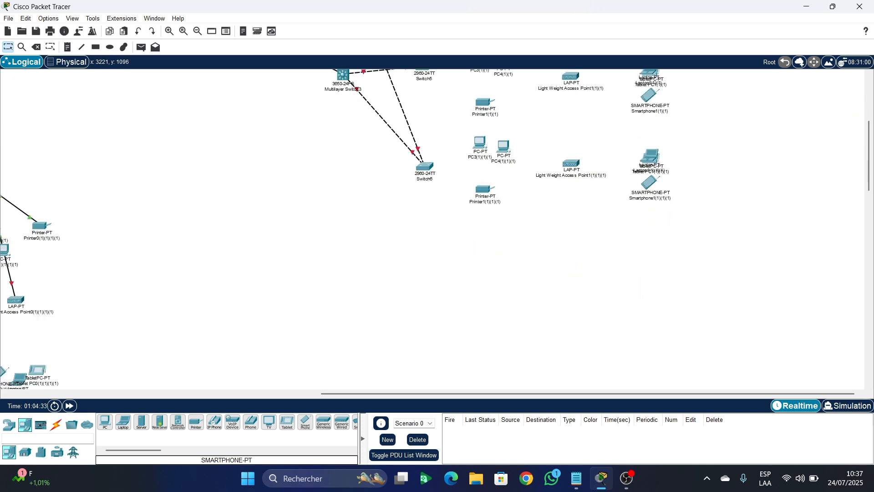
scroll(428, 168, up, 4)
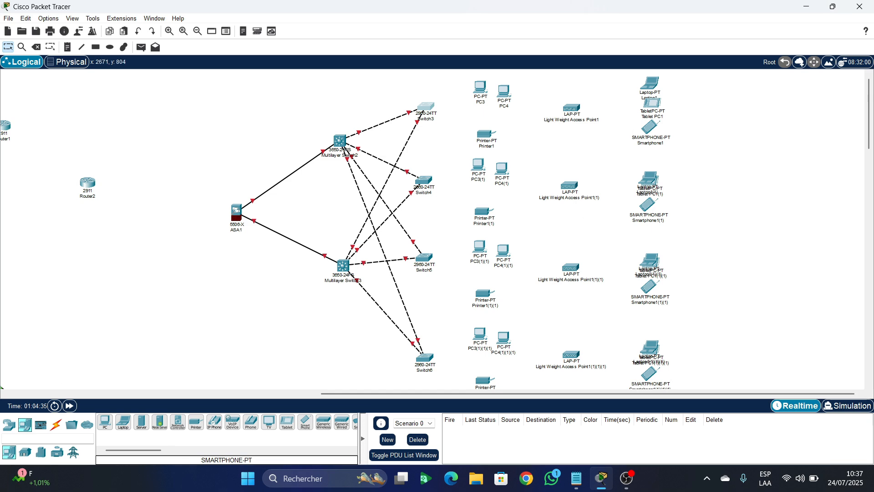
- Cable the four 2960 switches to the PCs, printer and access point of their own device groups, using the automatic connection type
click(56, 424)
click(104, 422)
click(426, 106)
click(481, 87)
click(104, 422)
click(426, 106)
click(485, 133)
click(105, 422)
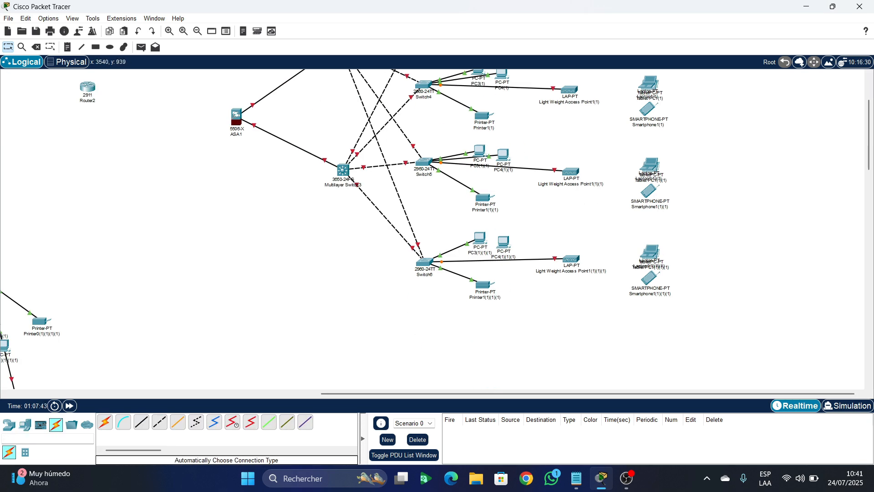
scroll(433, 180, up, 2)
scroll(433, 180, down, 3)
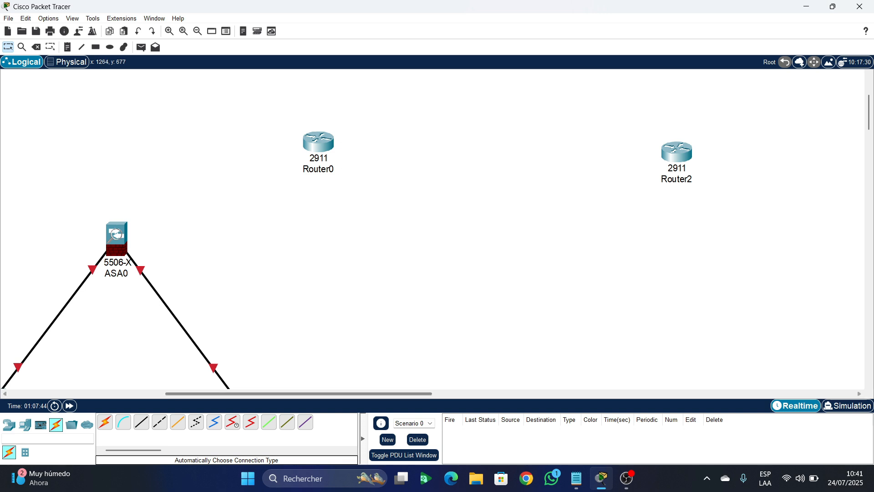
- Spread the overlapping laptop, tablet and smartphone of Switch6's device group into a clear vertical stack
drag(364, 394, 706, 394)
scroll(592, 318, down, 3)
scroll(697, 321, down, 3)
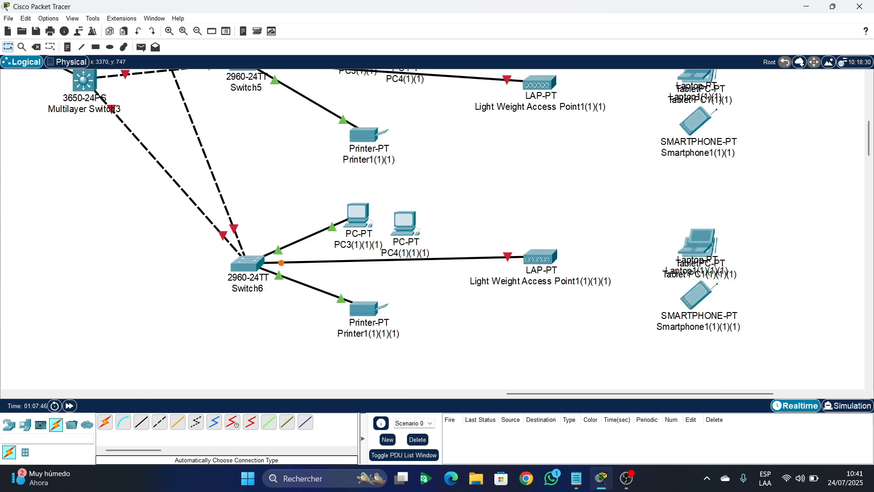
drag(698, 245, 700, 221)
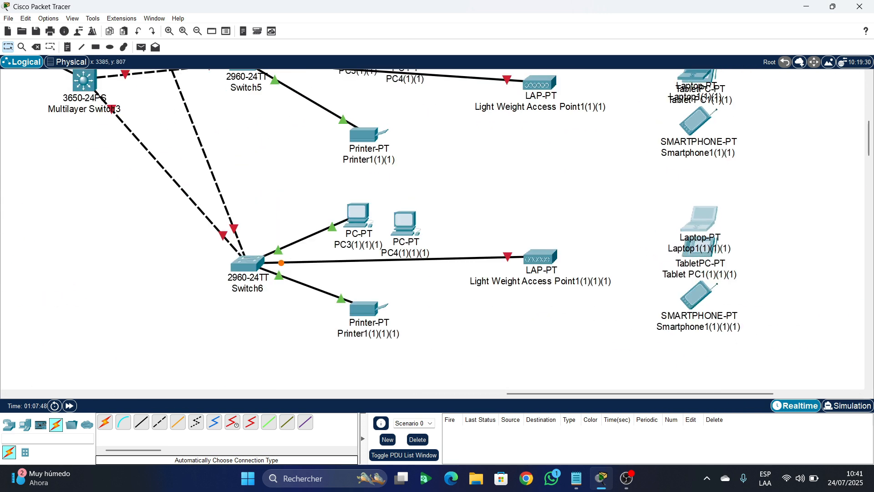
drag(696, 296, 695, 320)
drag(700, 248, 700, 269)
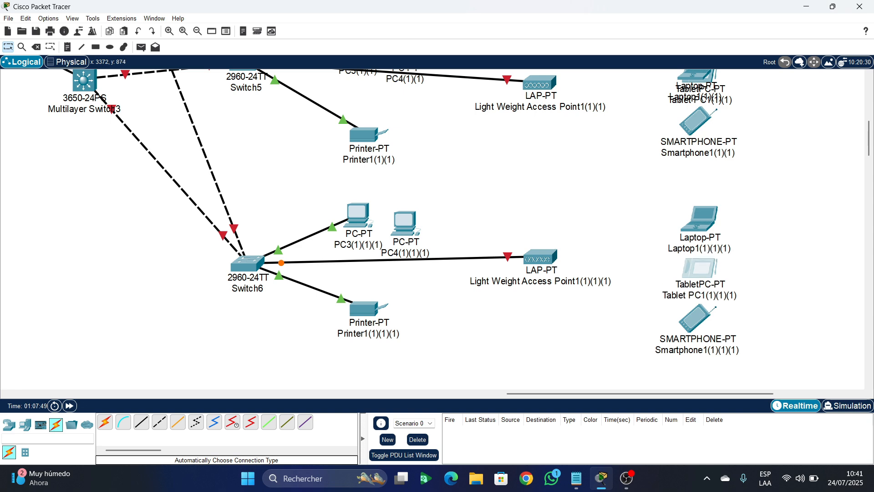
drag(698, 223, 690, 227)
- Separate the overlapping laptops, tablets and smartphones in the Switch5 and Switch4 device groups
scroll(697, 218, up, 1)
scroll(694, 245, up, 3)
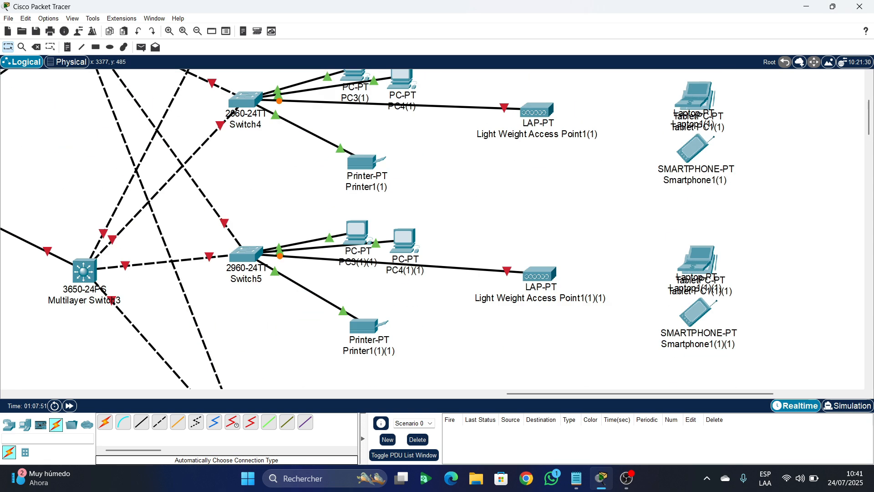
drag(695, 259, 693, 277)
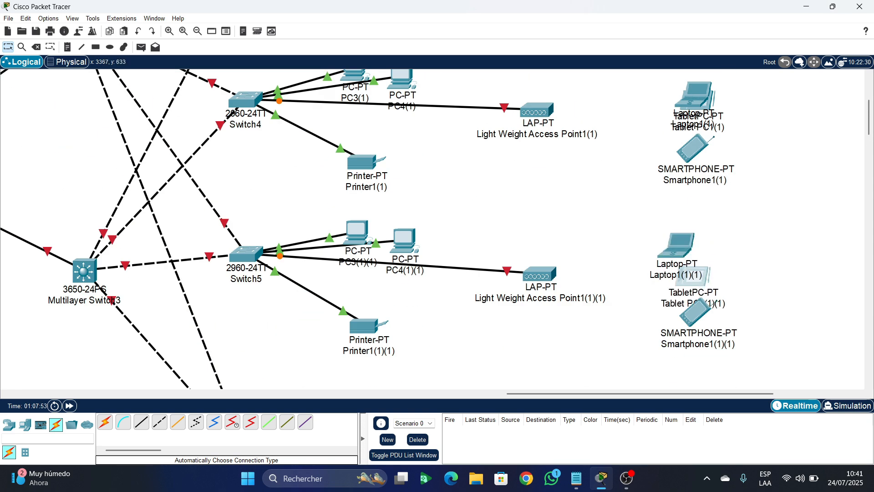
drag(695, 312, 682, 318)
scroll(683, 309, up, 1)
drag(694, 143, 704, 162)
scroll(704, 162, up, 1)
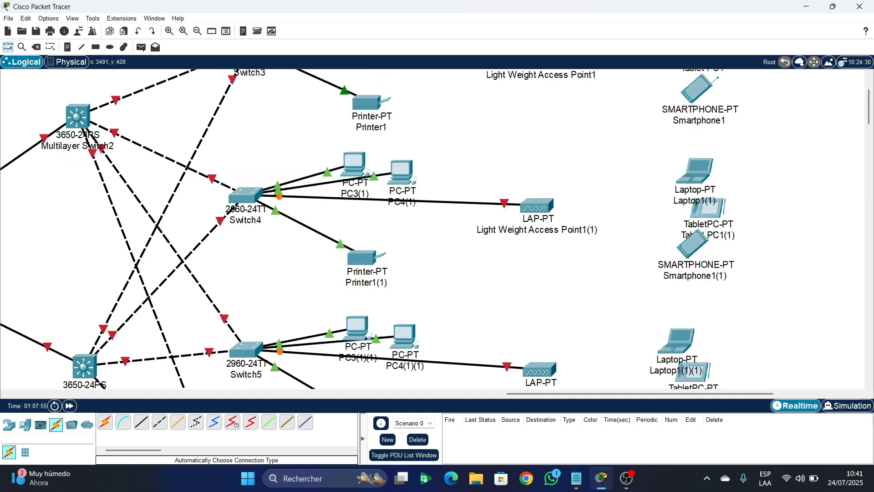
scroll(705, 162, down, 5)
drag(759, 225, 710, 132)
click(781, 198)
scroll(433, 227, down, 5)
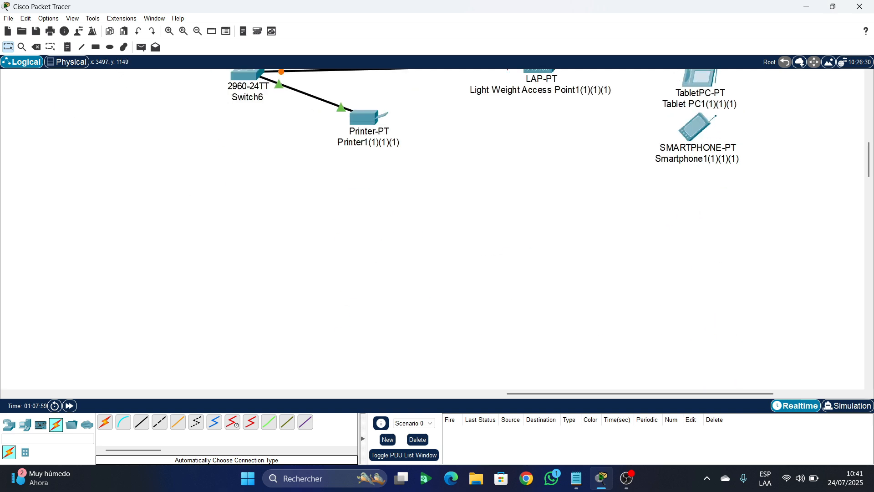
- Adjust the positions of the lightweight access points in the Switch6, Switch5 and Switch4 groups
scroll(433, 227, up, 3)
scroll(433, 228, up, 1)
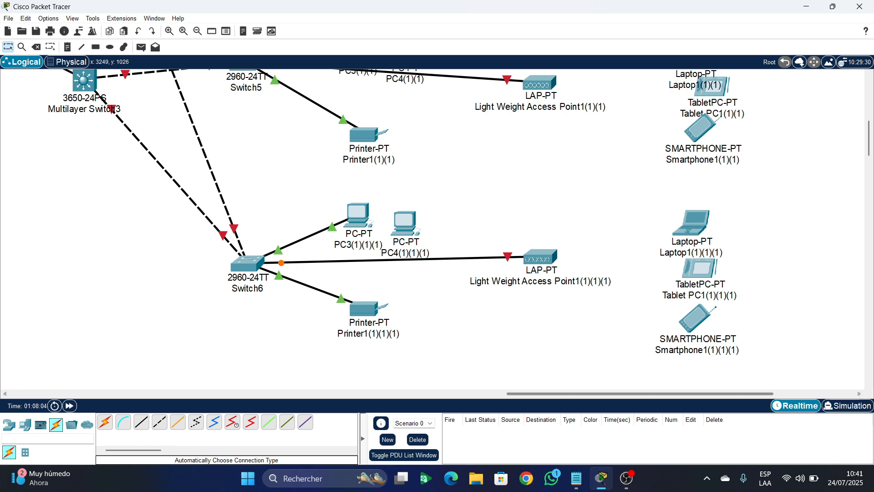
drag(540, 257, 539, 262)
scroll(432, 227, up, 4)
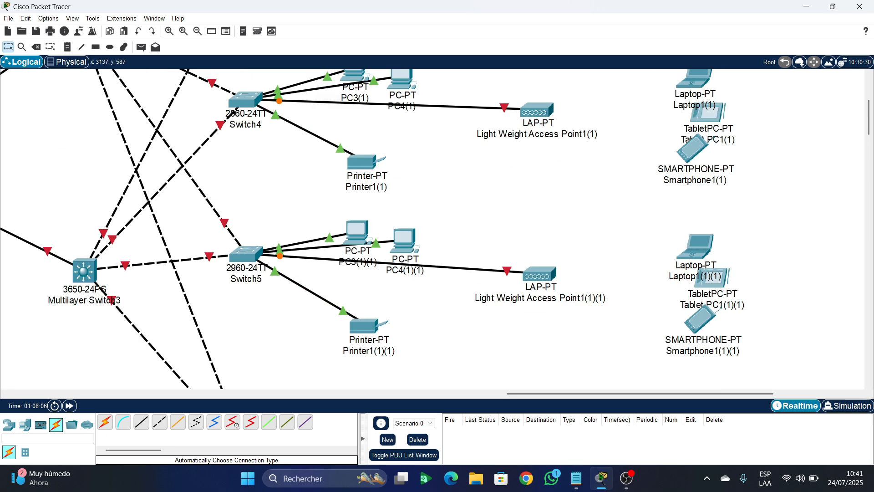
scroll(539, 258, up, 3)
drag(537, 253, 539, 242)
scroll(538, 242, up, 1)
scroll(539, 242, down, 15)
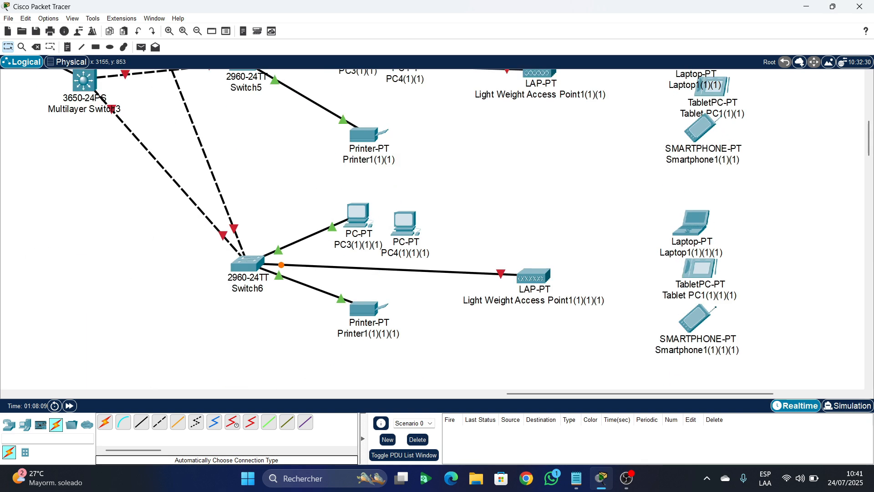
- Cable firewall ASA0 to Router0 and firewall ASA1 to Router2, using the automatic connection type
scroll(539, 242, down, 5)
scroll(432, 227, left, 1)
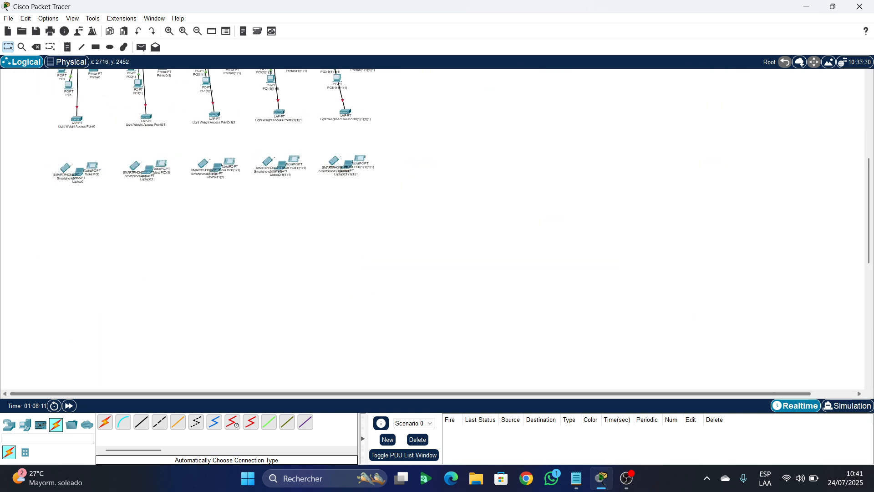
scroll(433, 228, up, 5)
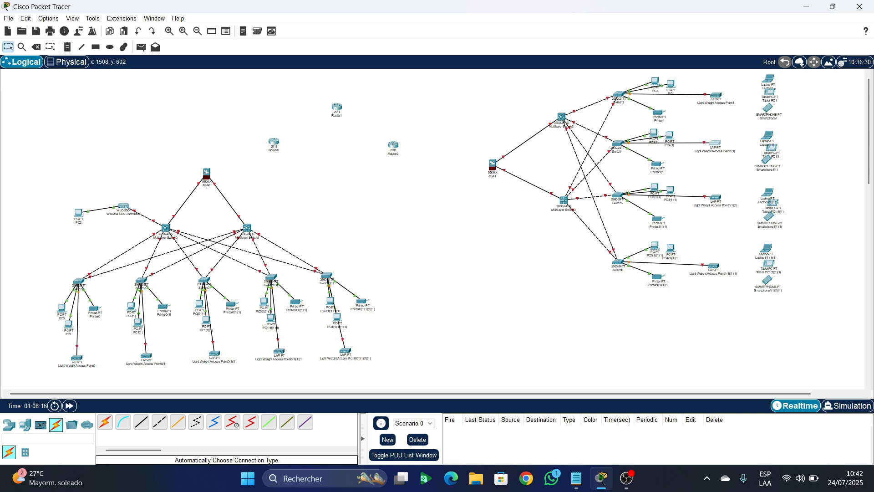
scroll(433, 228, up, 3)
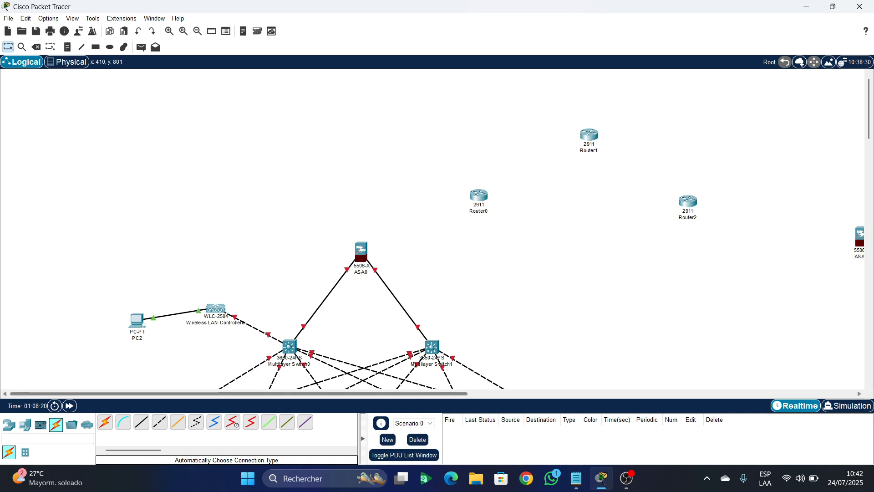
click(361, 250)
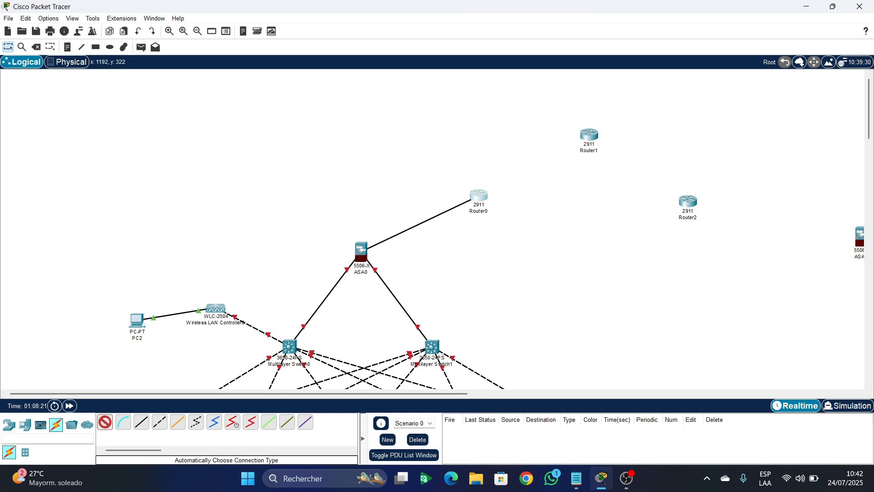
click(478, 196)
drag(395, 393, 453, 394)
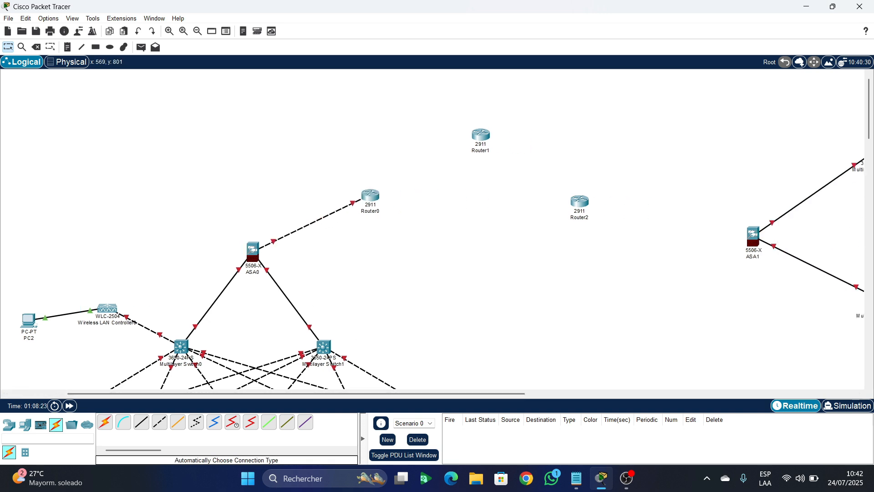
click(105, 422)
click(752, 235)
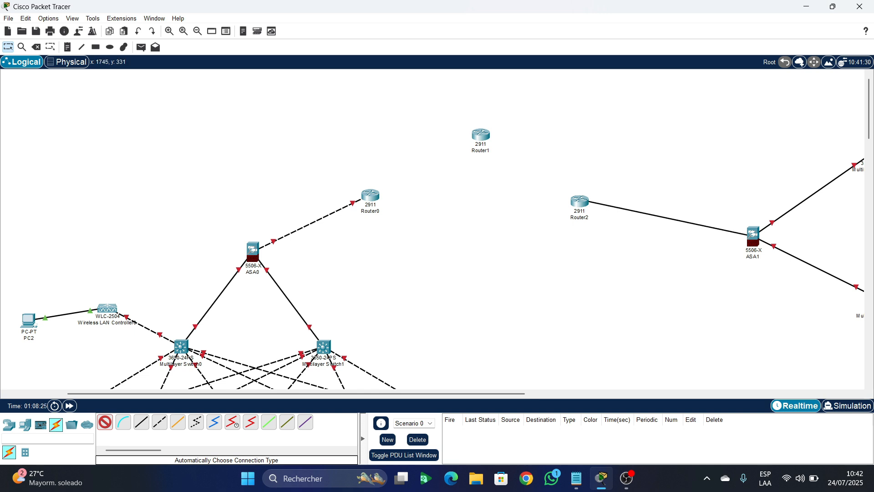
click(579, 200)
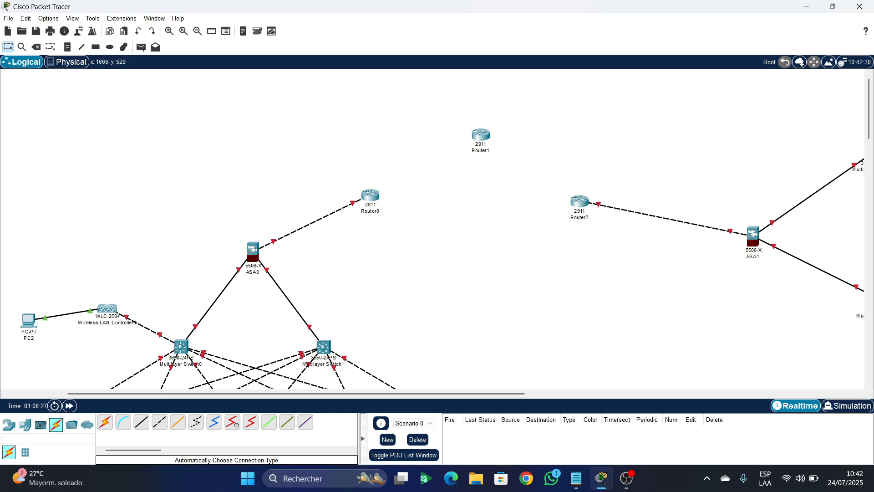
- Install an HWIC-2T serial module in the leftmost expansion slot of Router0, Router2 and Router1
click(370, 195)
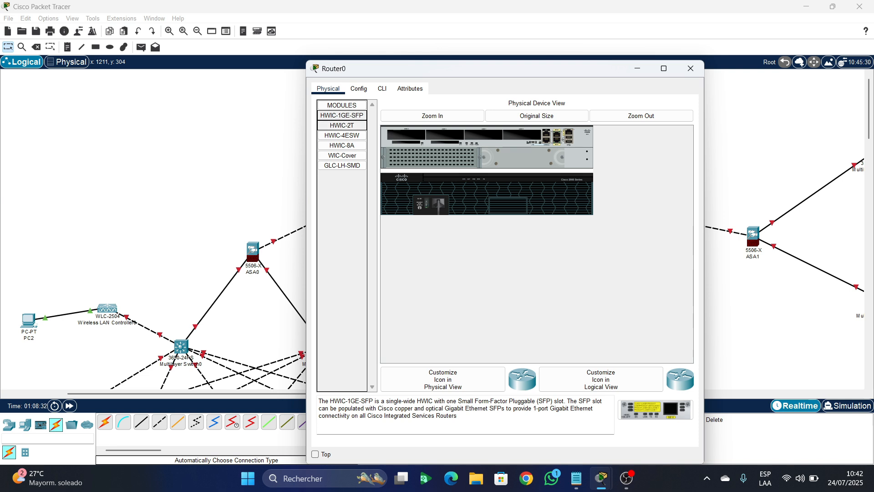
click(342, 125)
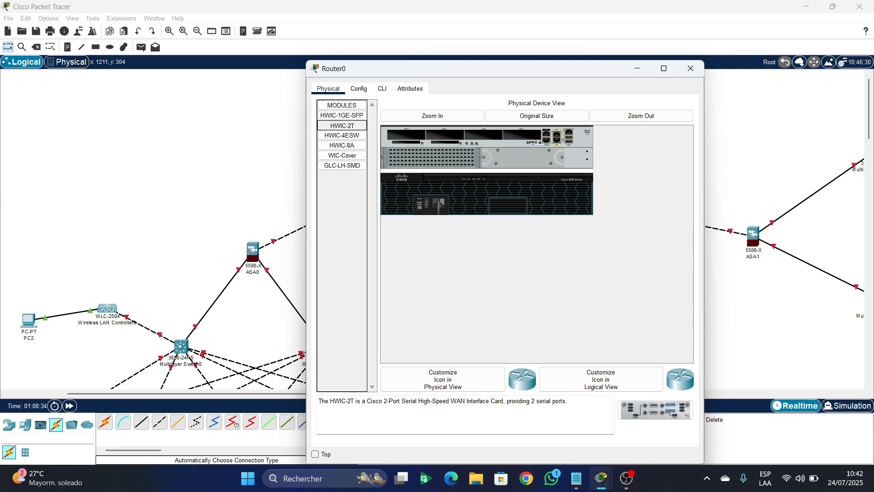
drag(342, 125, 406, 135)
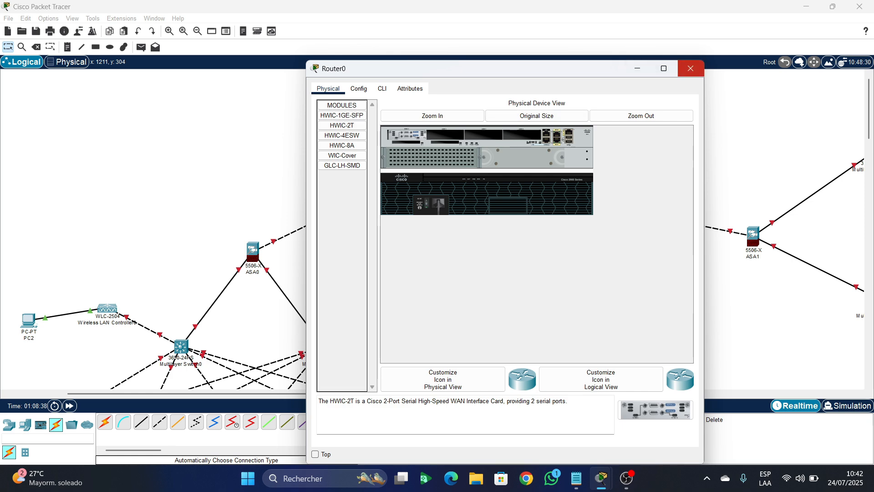
click(690, 68)
click(478, 133)
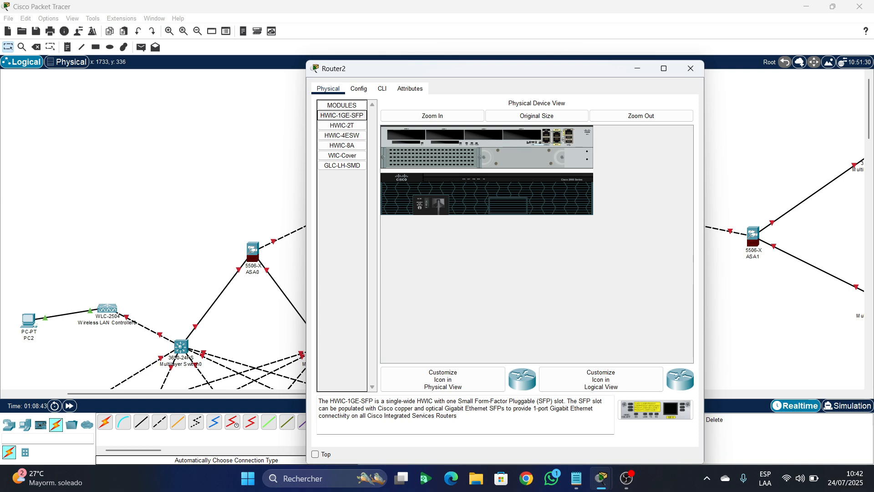
drag(342, 125, 406, 135)
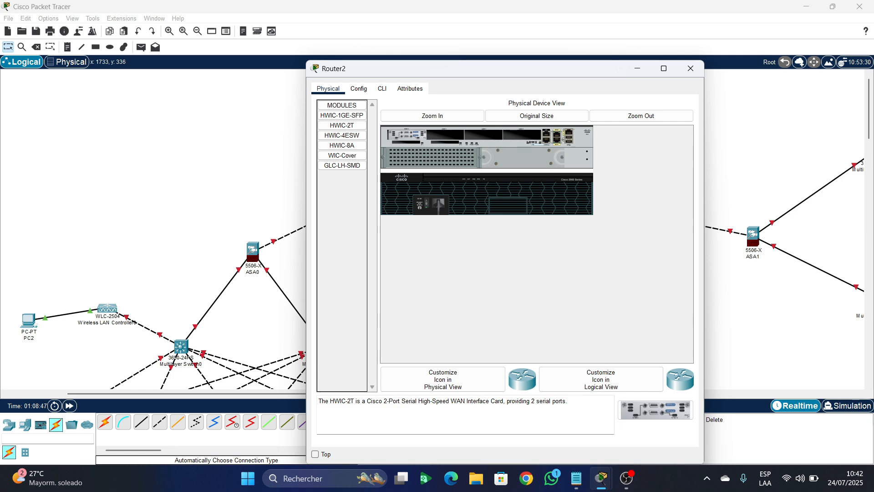
click(690, 68)
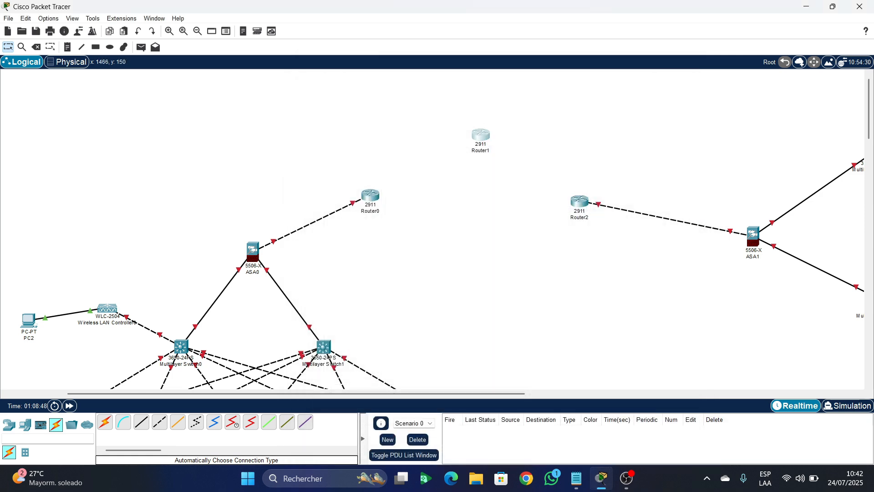
click(481, 135)
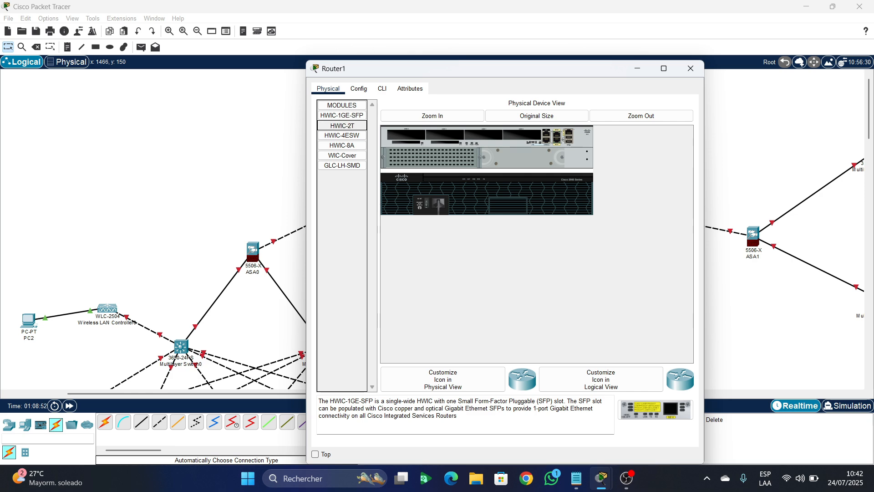
drag(341, 125, 406, 135)
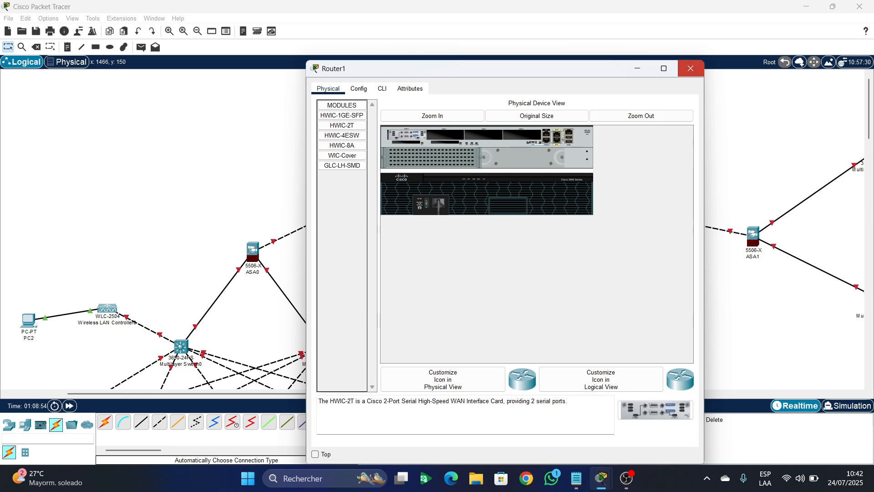
click(691, 68)
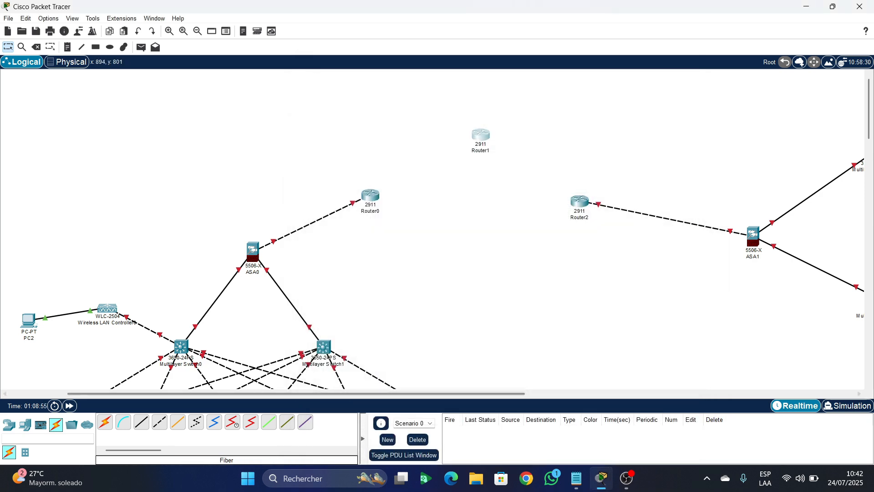
- Link Router1 to Router0 and to Router2, using the automatic connection type
click(105, 422)
click(481, 135)
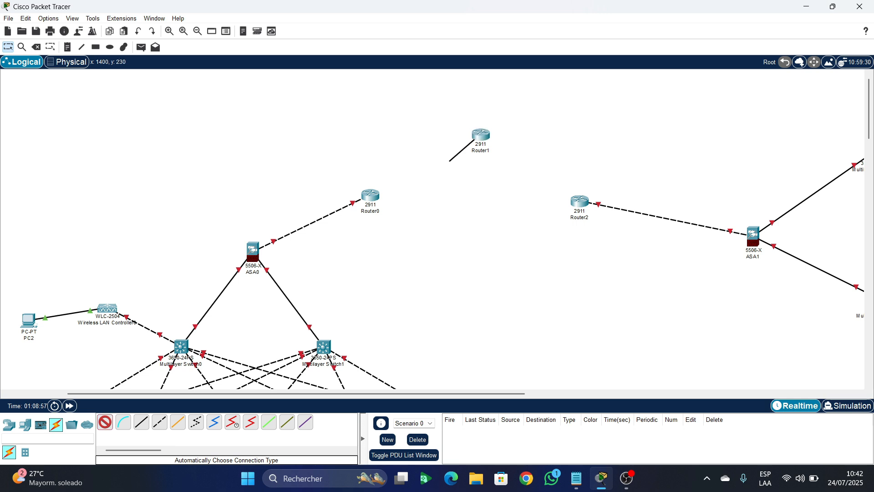
click(370, 195)
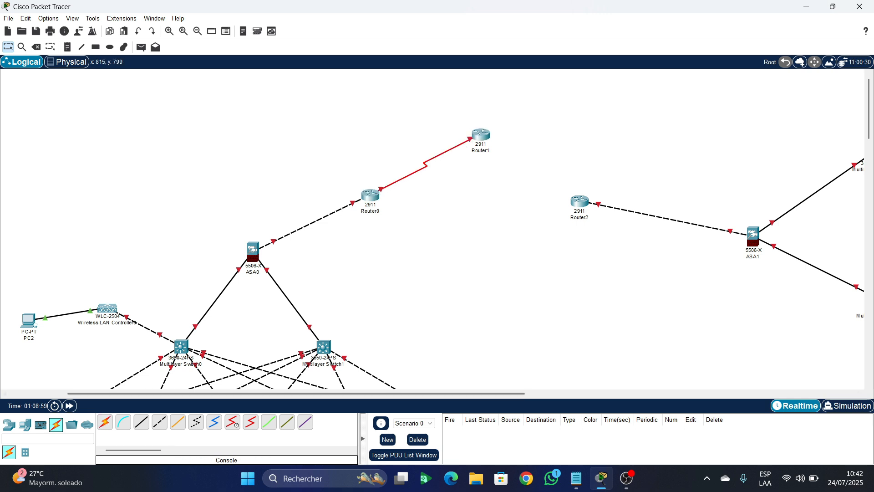
click(104, 422)
click(481, 135)
click(580, 201)
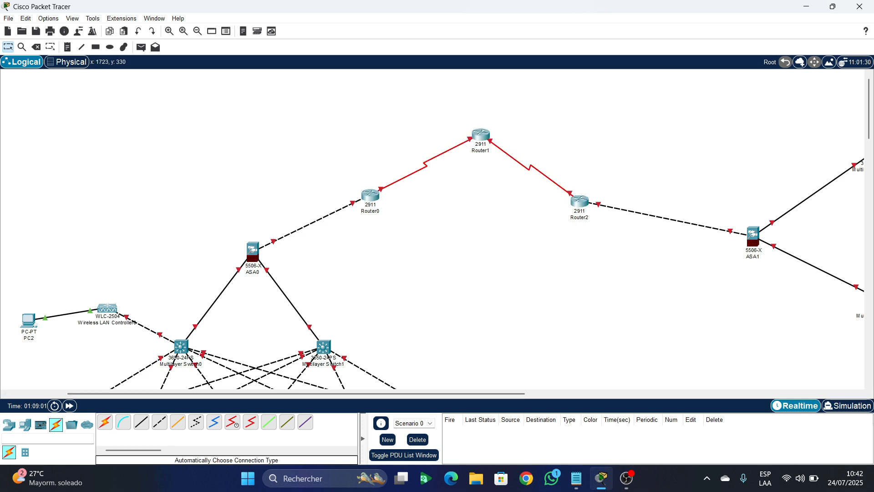
- Add a 2960 switch just above and to the right of Router1
scroll(579, 201, down, 3)
scroll(580, 200, up, 3)
click(24, 424)
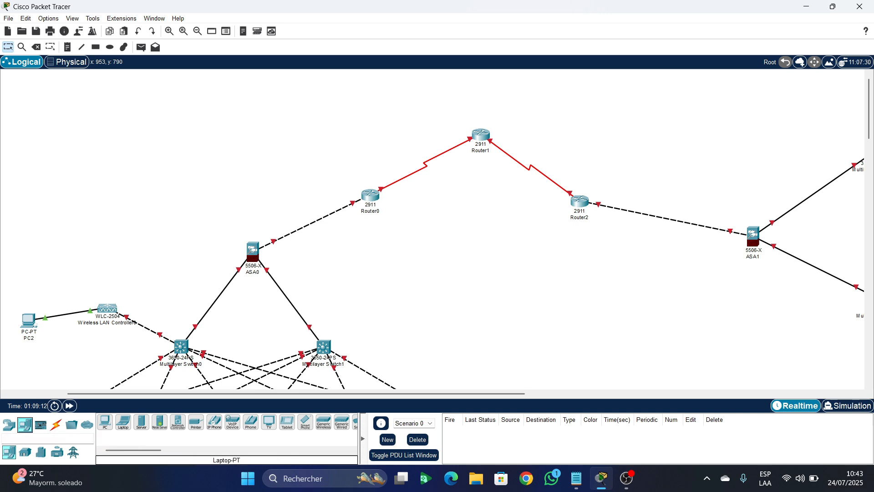
click(8, 425)
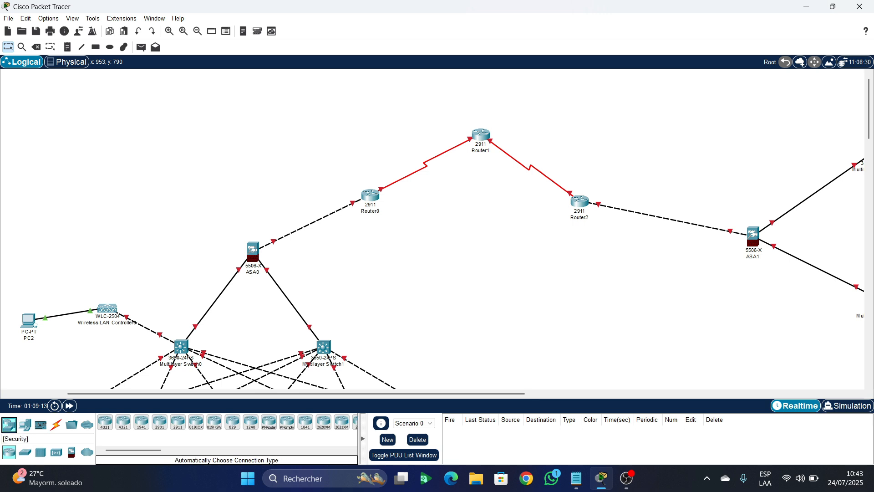
click(25, 453)
drag(105, 421, 521, 113)
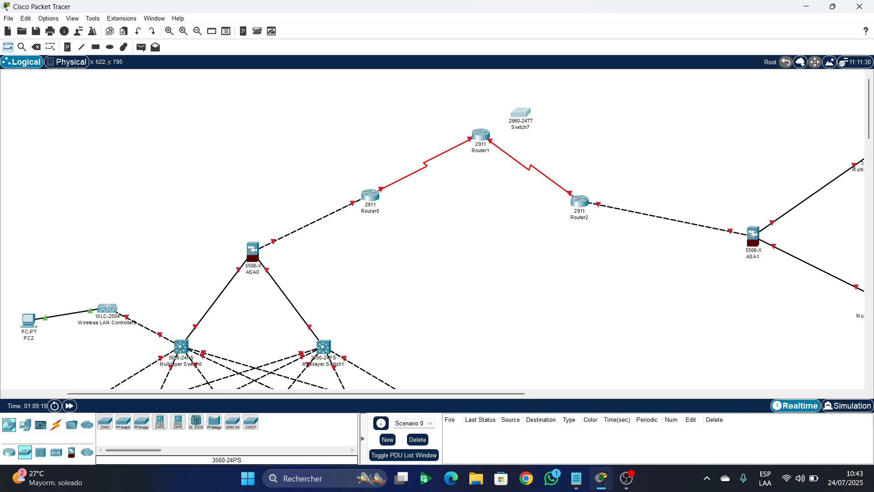
- Add a PC and a server above the new 2960 switch, and arrange the three devices with the server left and the PC right
click(25, 425)
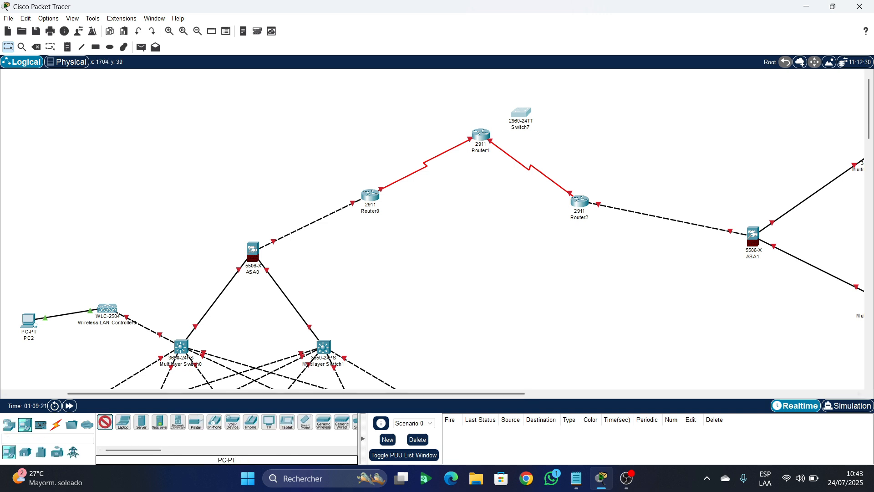
click(553, 83)
click(141, 422)
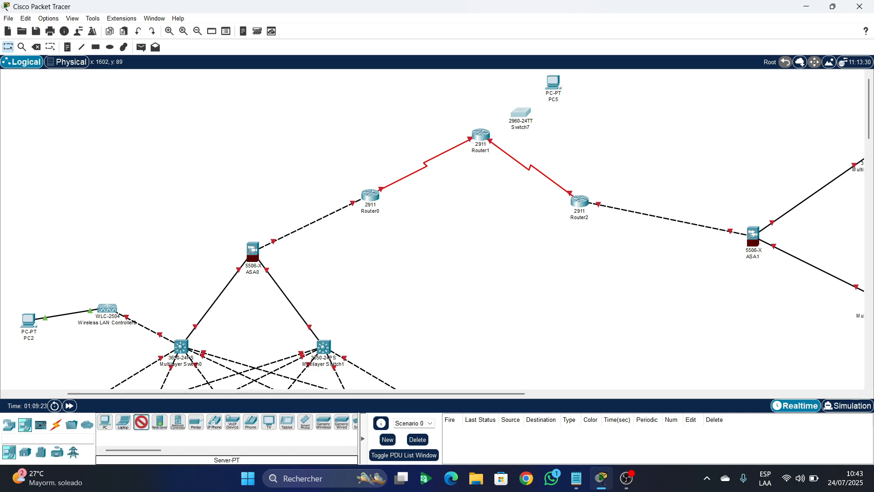
click(501, 82)
drag(520, 112, 525, 119)
drag(502, 82, 565, 95)
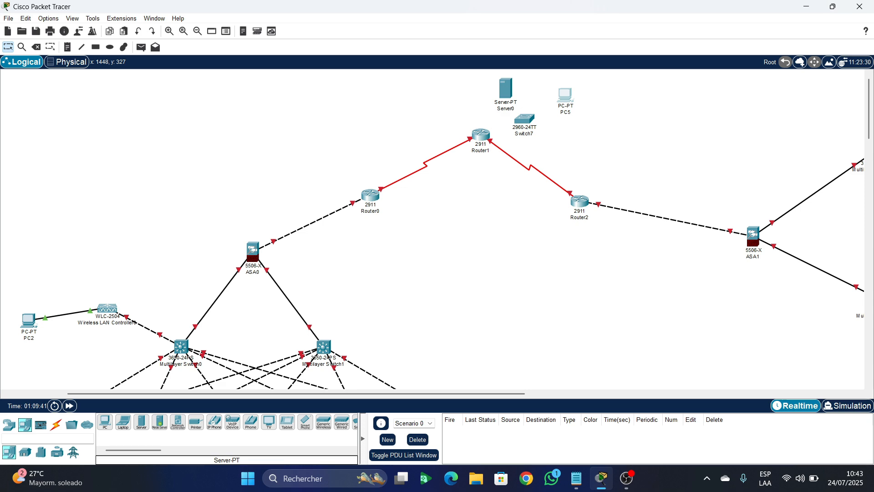
- Rename the leftmost access switch, Switch2, as H&S_SW
scroll(432, 227, down, 5)
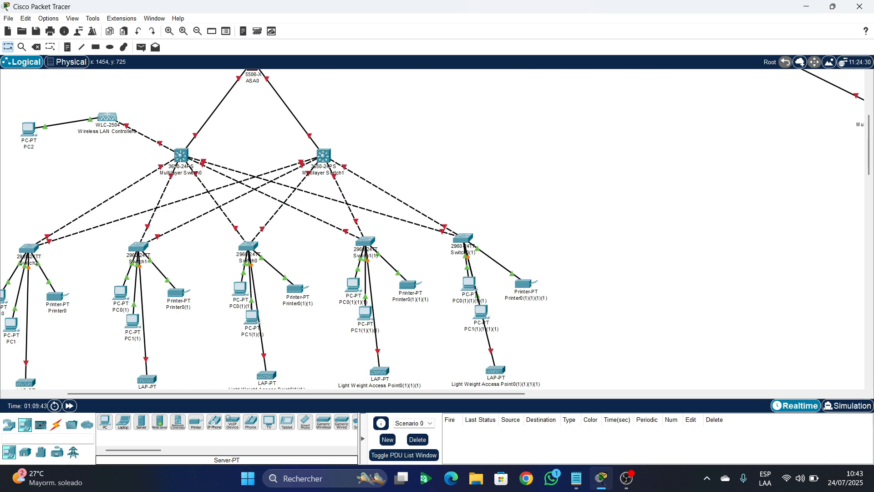
scroll(432, 227, left, 3)
scroll(432, 228, down, 4)
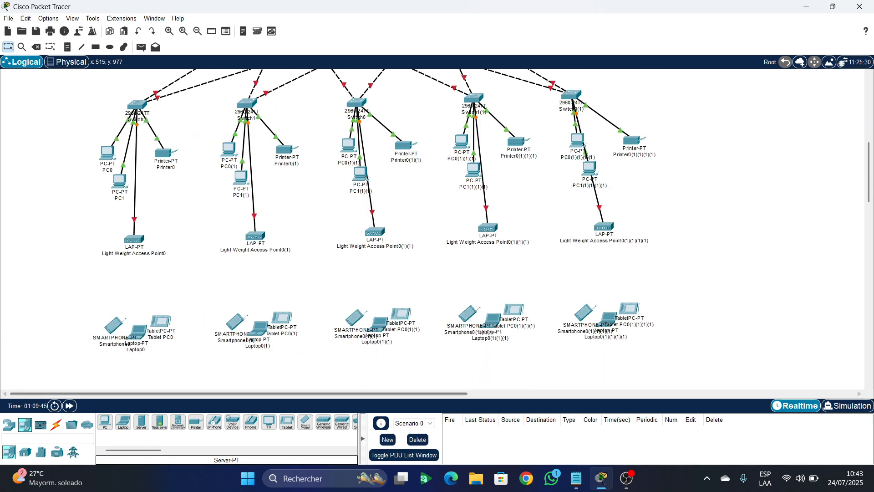
scroll(192, 242, up, 2)
scroll(192, 242, up, 1)
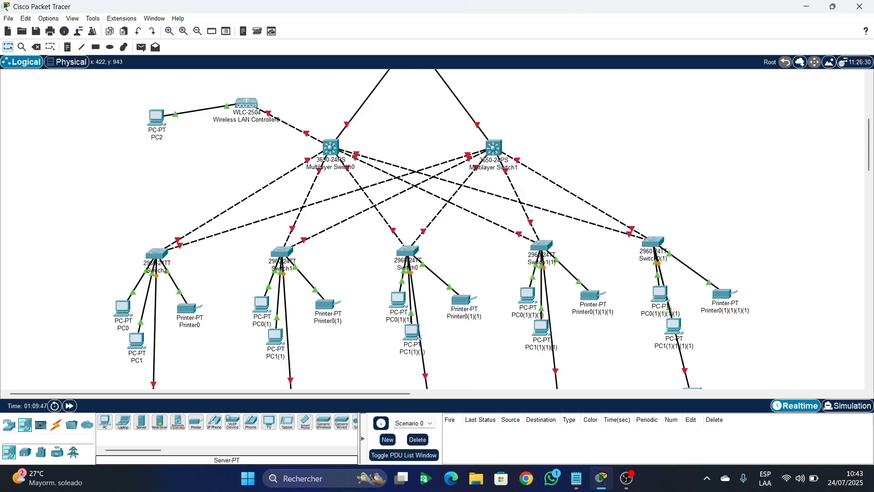
scroll(433, 228, up, 1)
scroll(433, 228, down, 5)
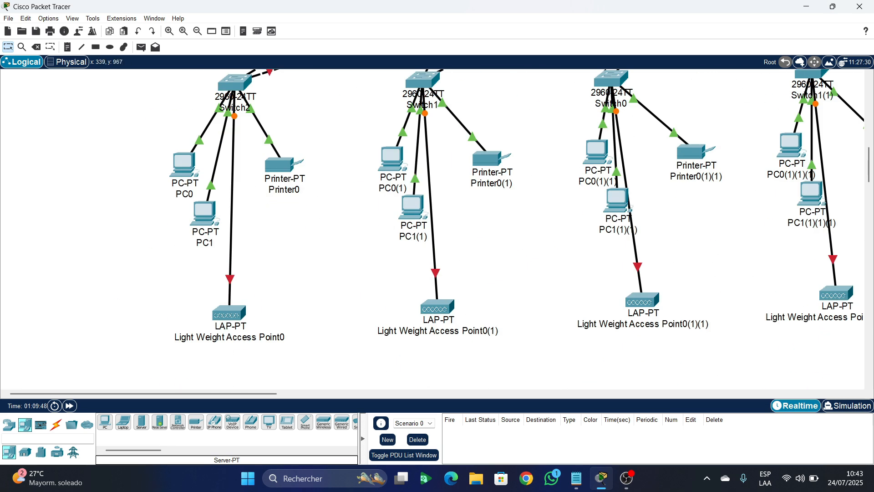
click(245, 108)
drag(245, 108, 220, 109)
key(BackSpace)
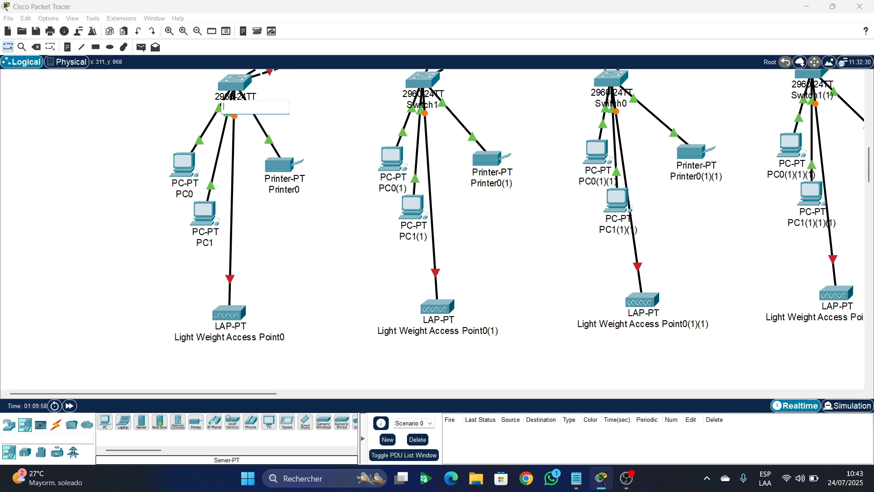
text(H)
key(BackSpace)
text(H&S_SW)
- Rename the neighbouring access switch, Switch1, as BUS_SW
click(423, 105)
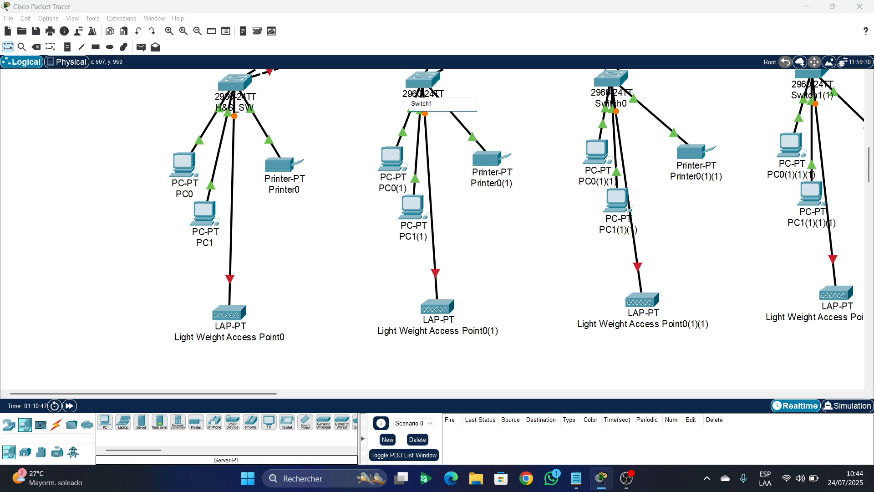
drag(434, 105, 409, 104)
key(BackSpace)
text(BS)
key(BackSpace)
text(US_SW)
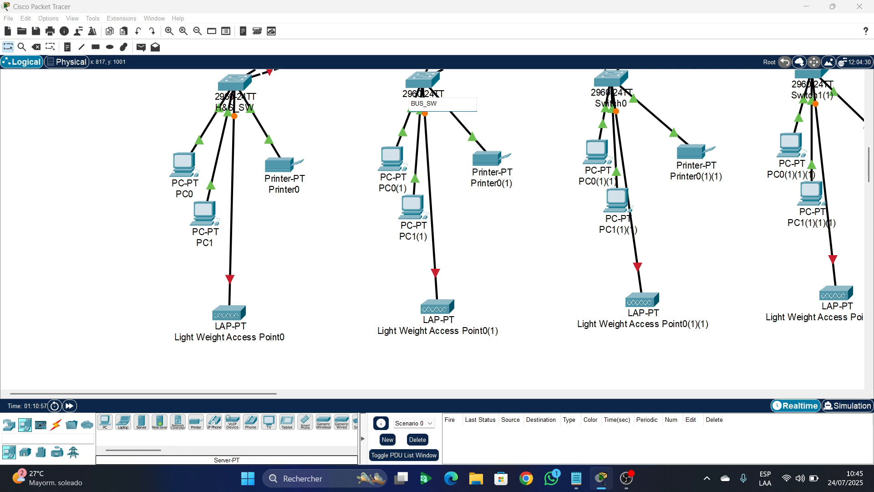
scroll(437, 227, down, 5)
scroll(437, 228, down, 5)
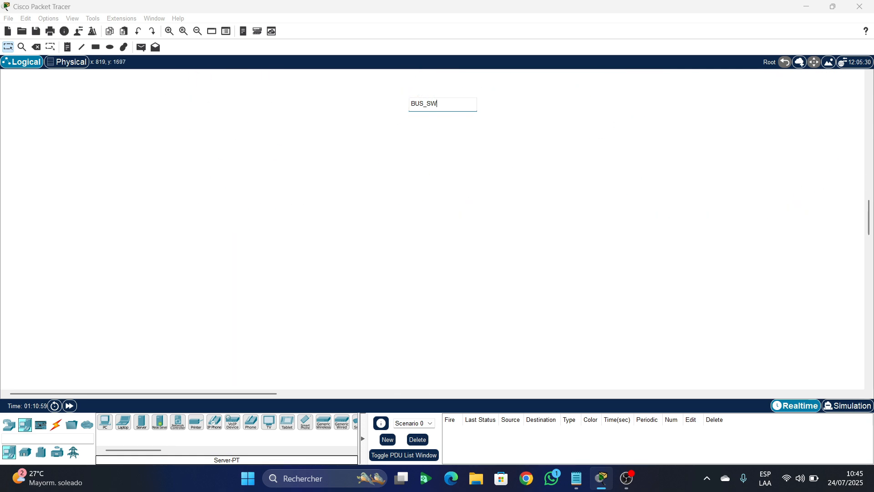
key(Return)
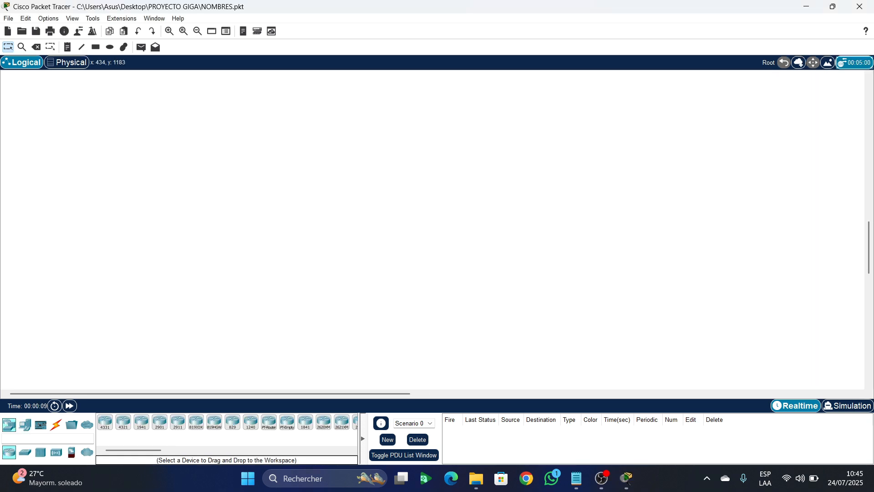
- Review the device names across the headquarters site, from HQ_FWL and the multilayer switches to the departments' end devices
scroll(212, 215, up, 6)
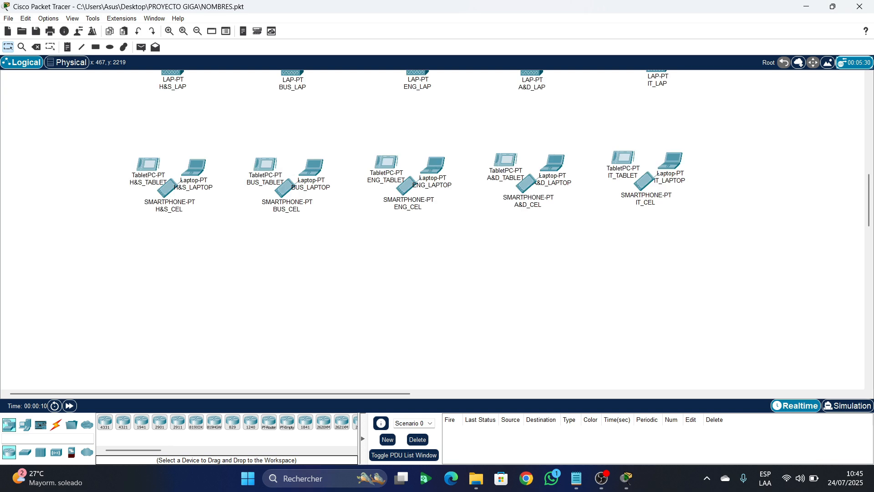
scroll(213, 215, up, 10)
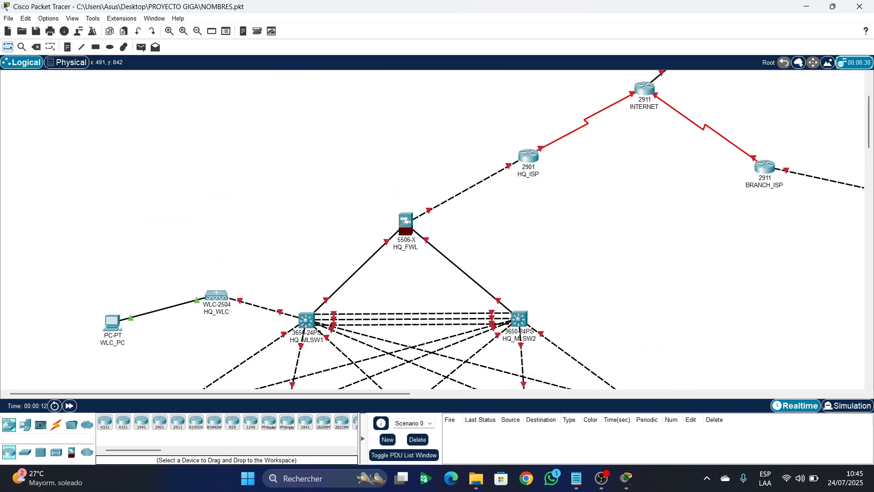
scroll(213, 216, down, 6)
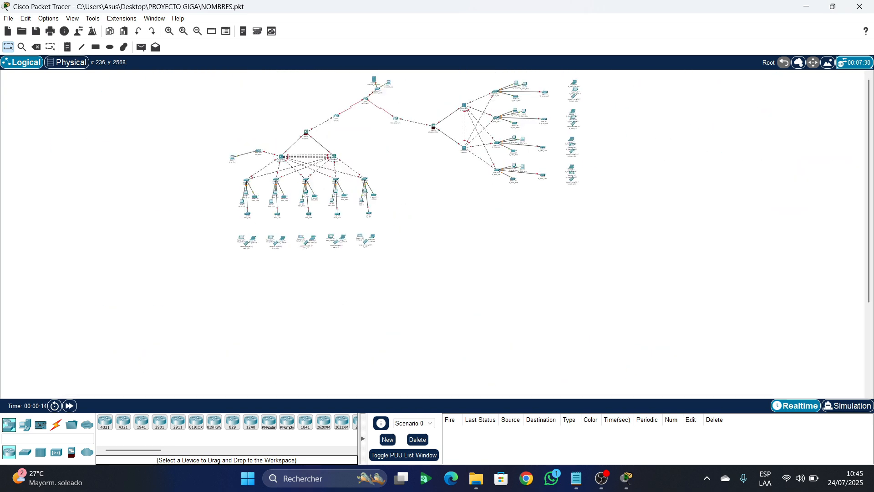
scroll(245, 128, up, 6)
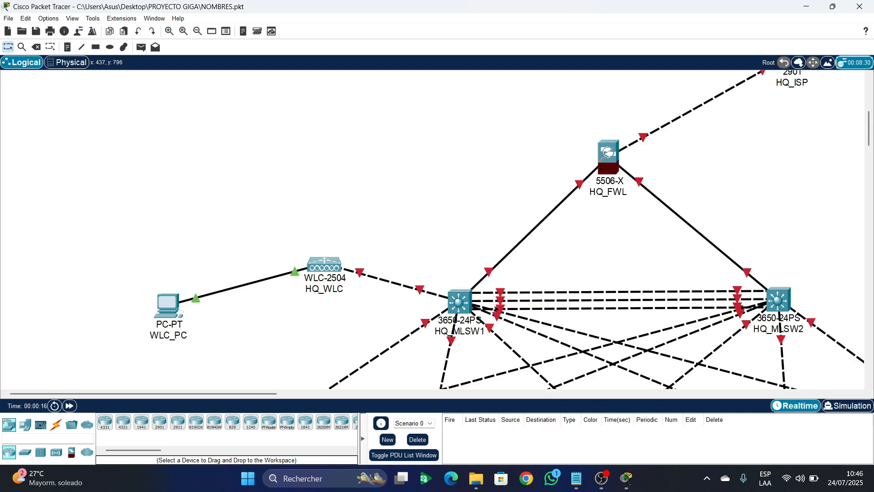
scroll(432, 228, down, 5)
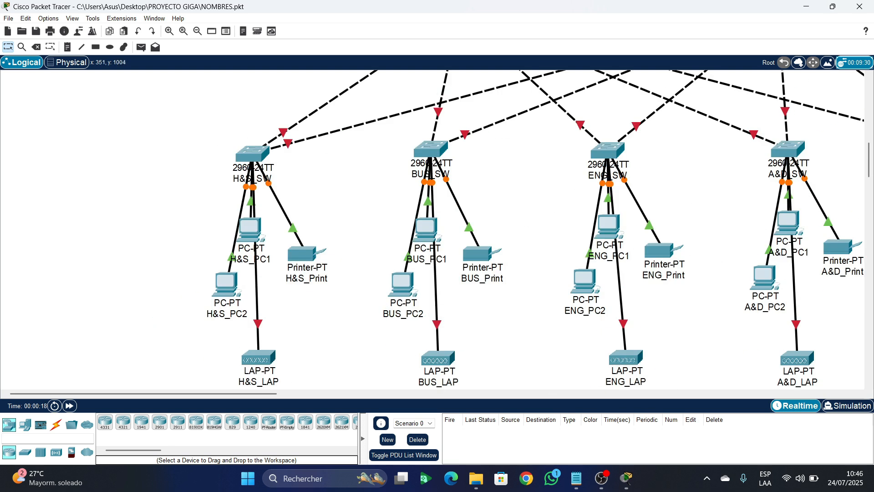
mouse_move(245, 185)
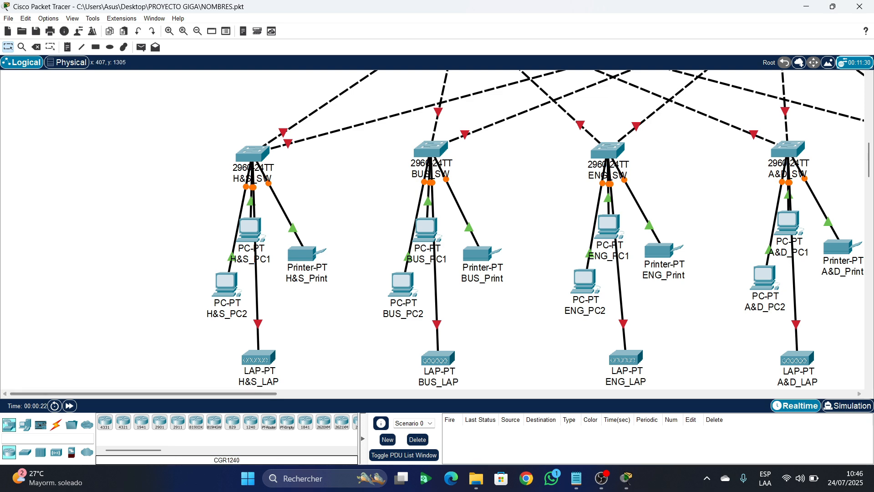
drag(255, 394, 383, 394)
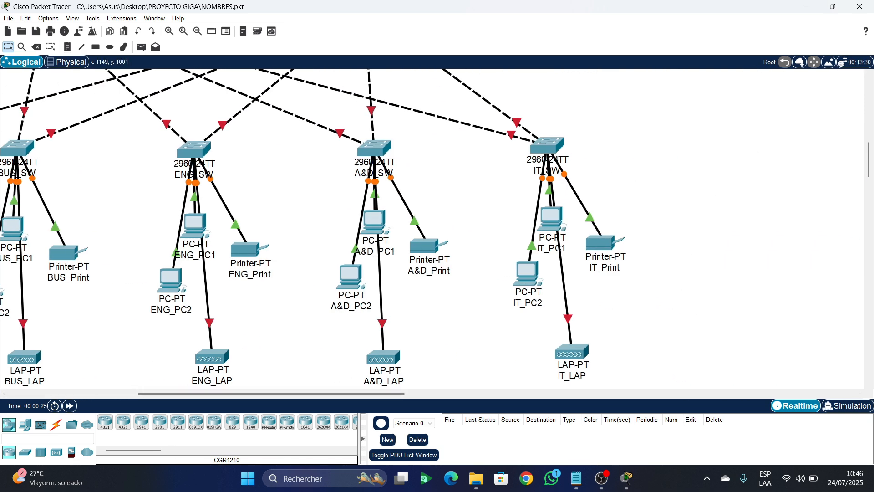
- Review the device names of the branch site, from BRANCH_FWL to the departments' switches, access points and mobile devices
drag(360, 393, 475, 393)
scroll(523, 309, down, 3)
scroll(524, 309, up, 11)
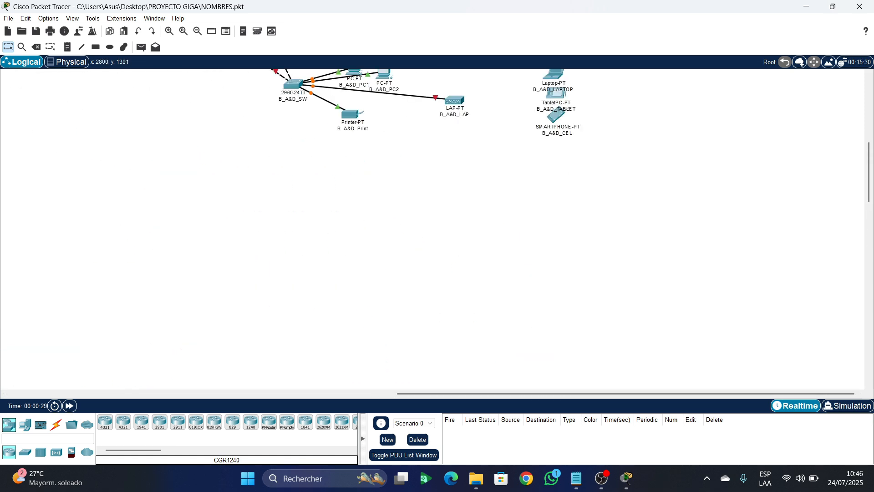
scroll(437, 228, up, 3)
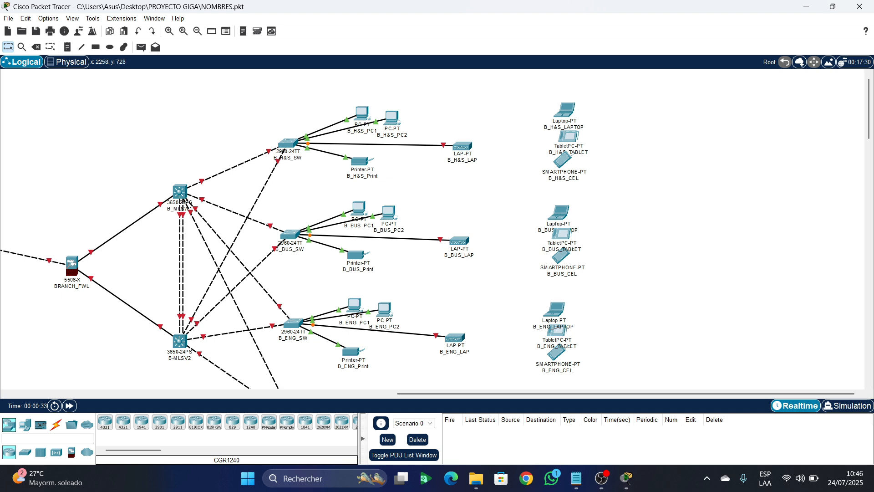
drag(414, 394, 310, 393)
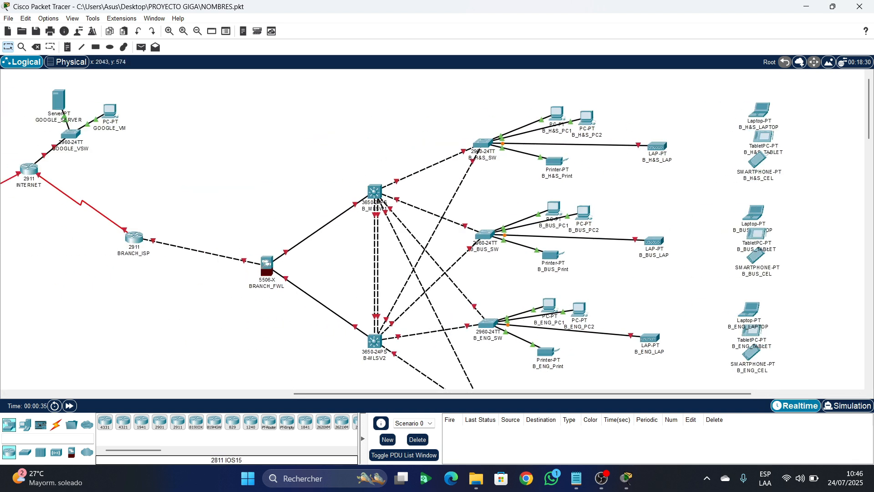
- Examine the names in the INTERNET, ISP and Google section and how it connects down to the headquarters network
drag(479, 394, 367, 394)
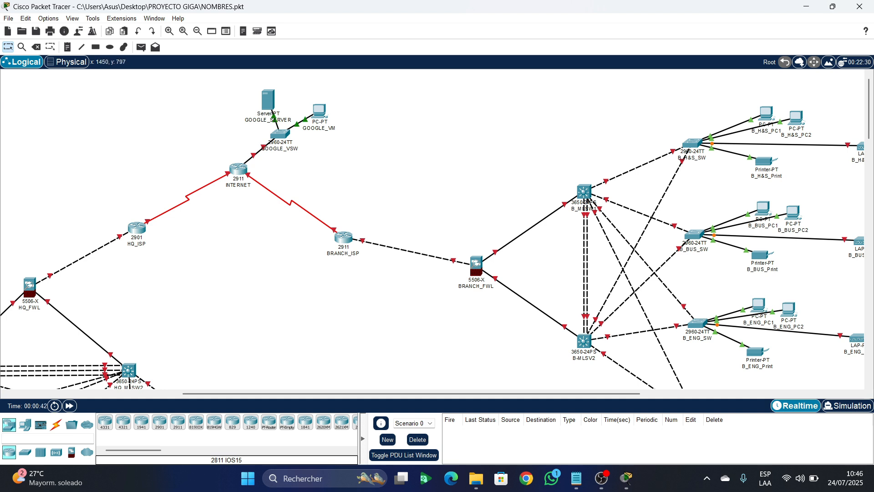
drag(367, 393, 320, 394)
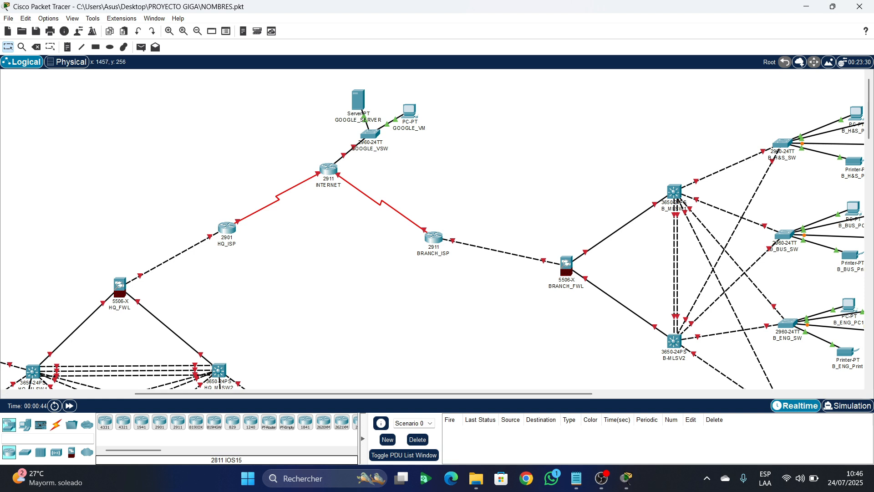
drag(252, 393, 127, 393)
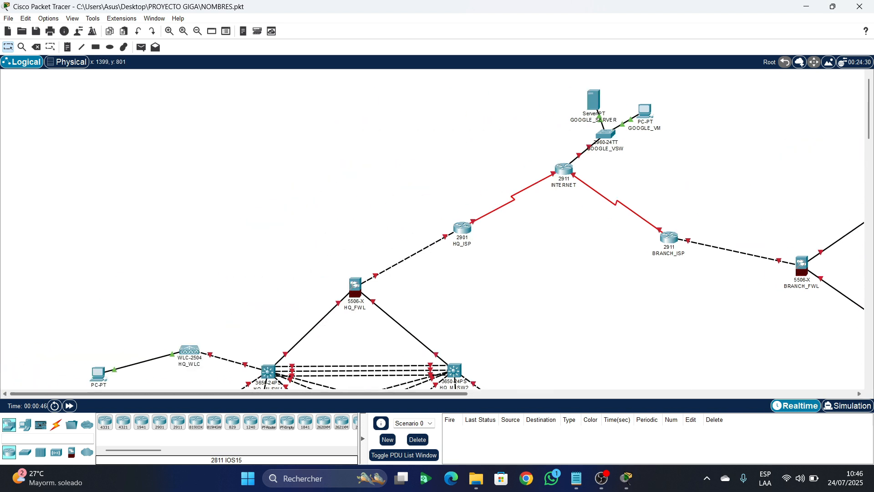
scroll(103, 314, down, 2)
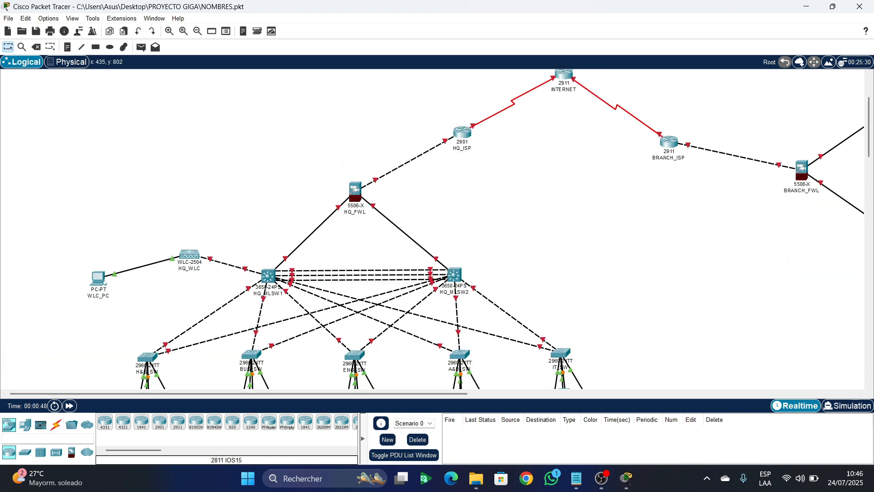
scroll(516, 328, down, 5)
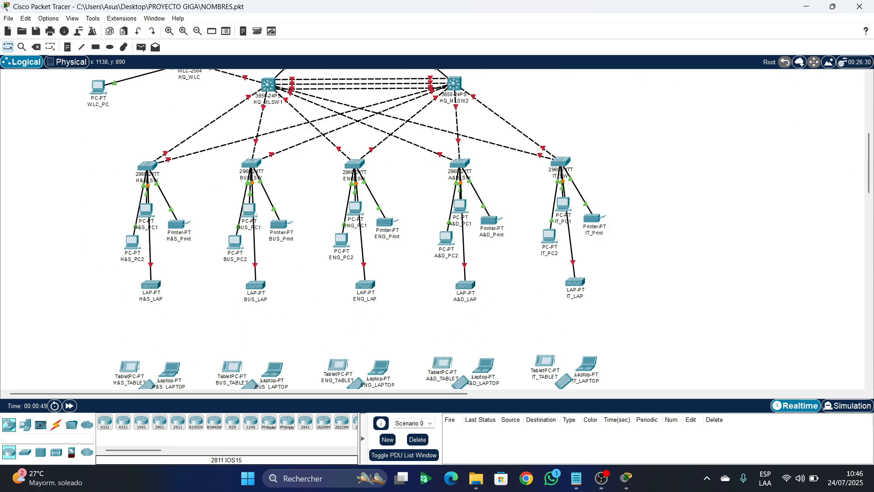
scroll(517, 328, up, 4)
scroll(519, 328, up, 3)
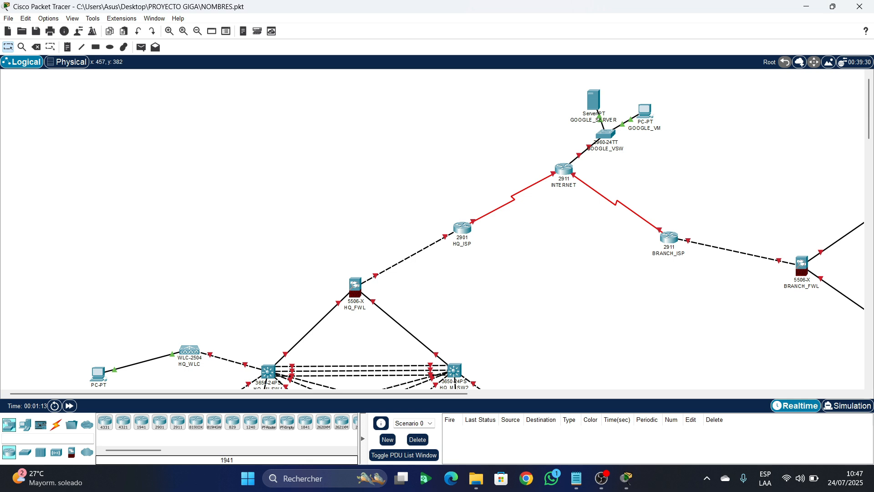
- Add a 2960 switch in the empty area above and to the left of HQ_FWL
click(25, 452)
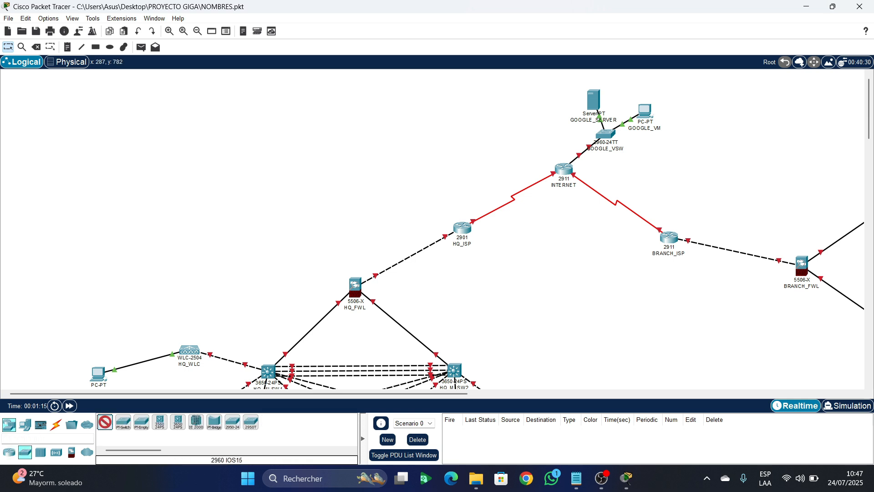
click(105, 422)
click(304, 237)
drag(304, 237, 300, 231)
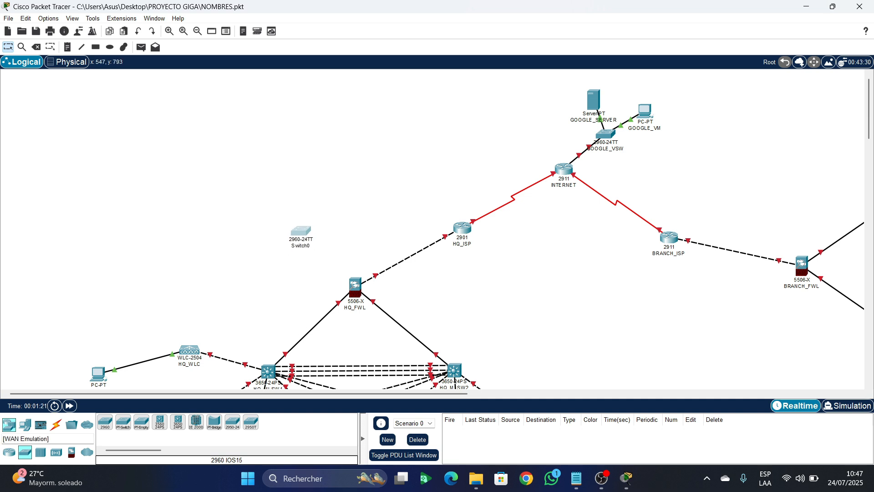
- Add three servers in an arc above the new 2960 switch, placing them from right to left
click(25, 424)
click(141, 422)
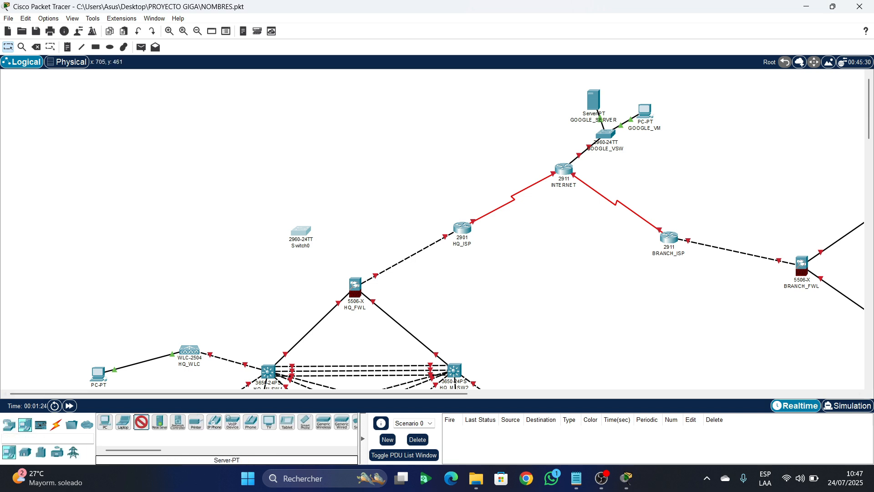
click(325, 175)
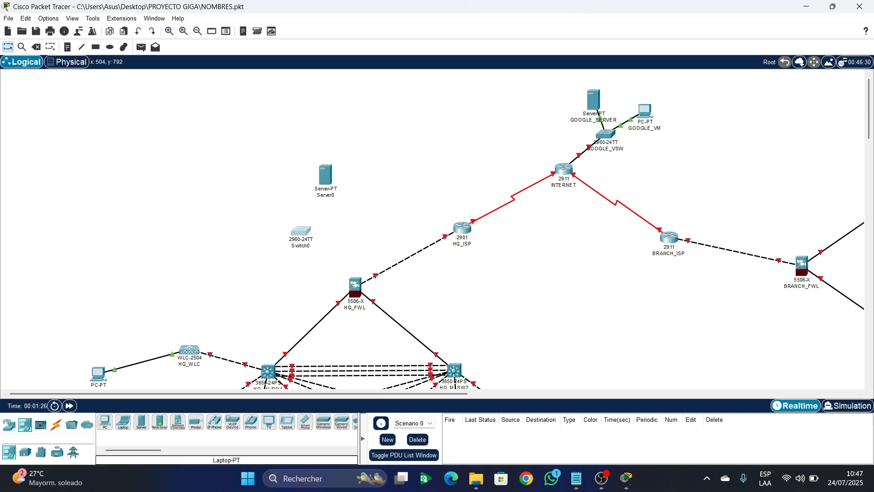
click(141, 422)
click(278, 162)
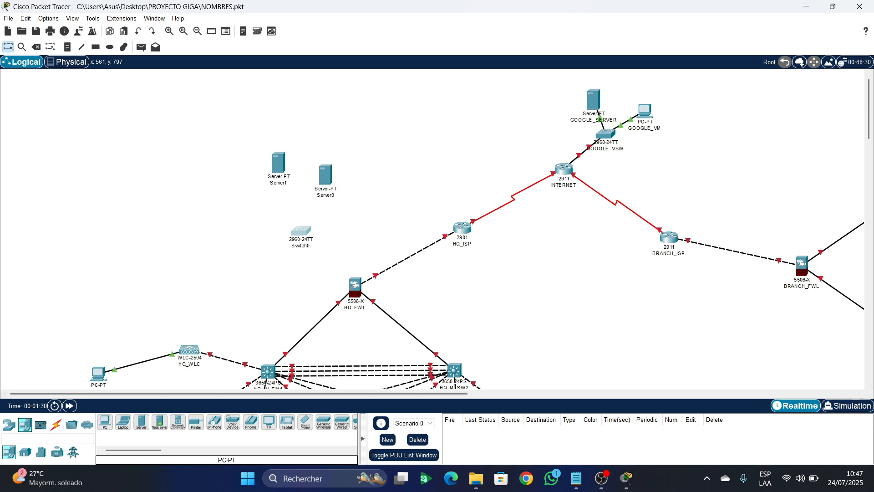
click(141, 422)
click(230, 187)
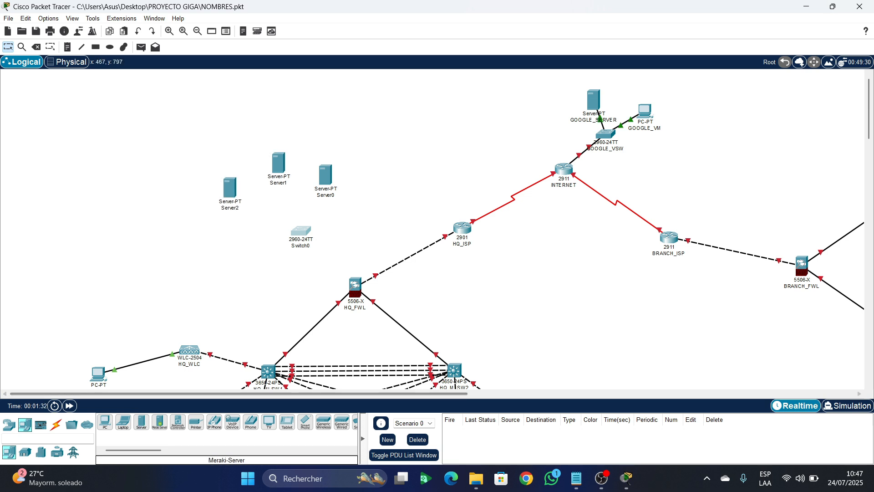
- Add two more servers to the left of the 2960 switch and arrange all five servers in an arc around it
click(141, 423)
click(226, 232)
drag(230, 187, 240, 178)
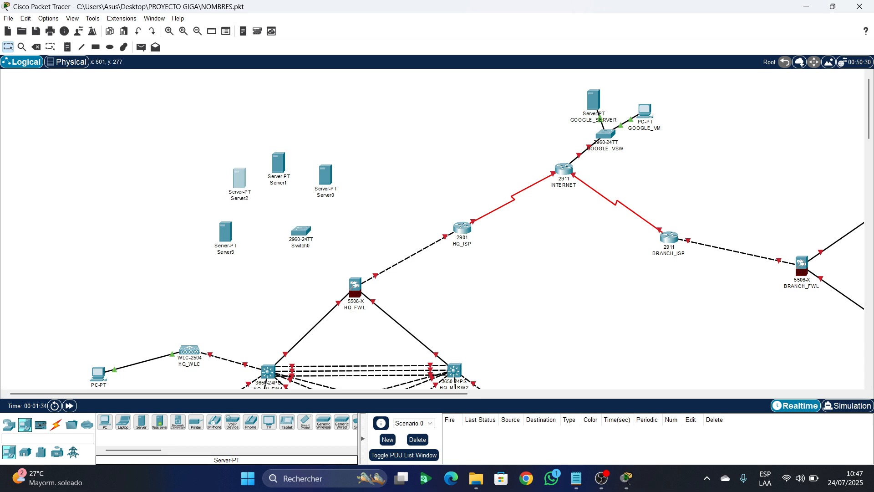
mouse_move(226, 231)
mouse_down()
mouse_move(242, 220)
mouse_move(229, 220)
mouse_up()
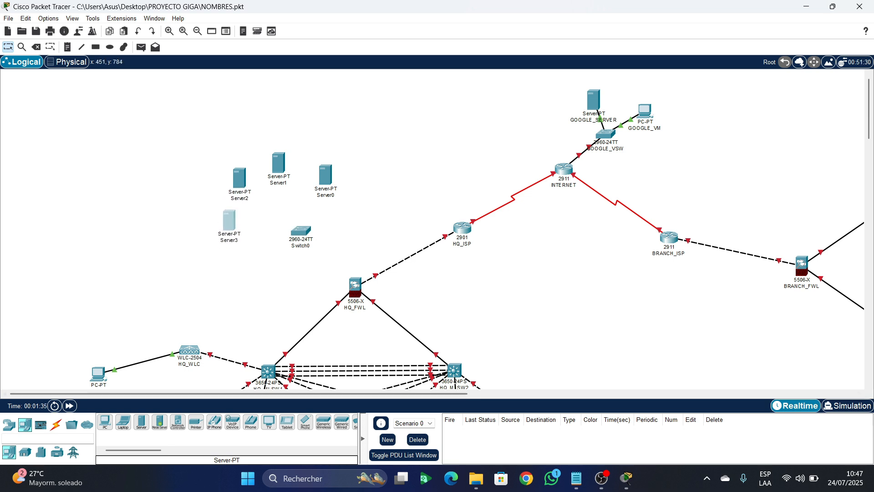
click(141, 422)
click(238, 262)
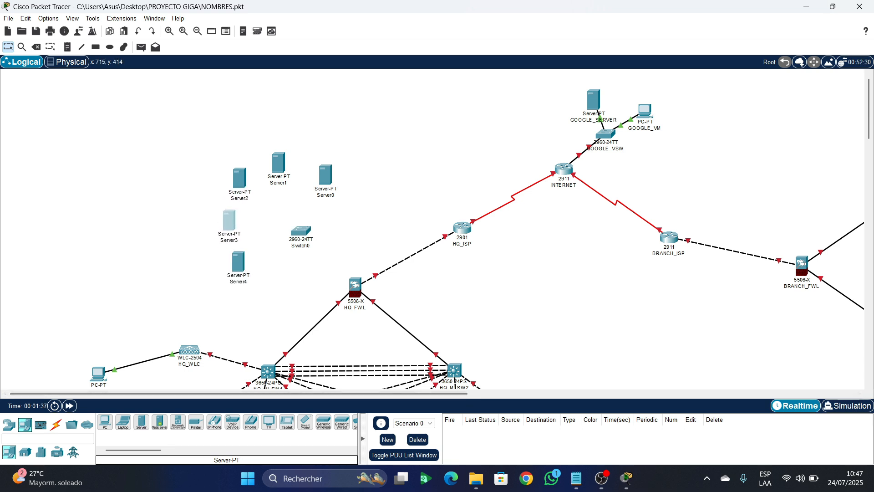
mouse_move(325, 175)
mouse_down()
mouse_move(318, 179)
mouse_move(333, 173)
mouse_up()
drag(238, 262, 249, 262)
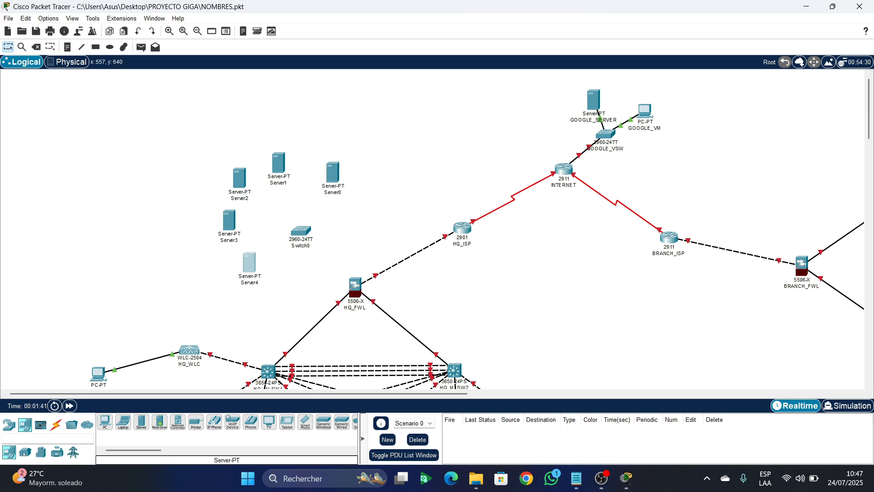
- Add a sixth server below the new 2960 switch and even out the arrangement of the servers around it
click(141, 422)
click(295, 272)
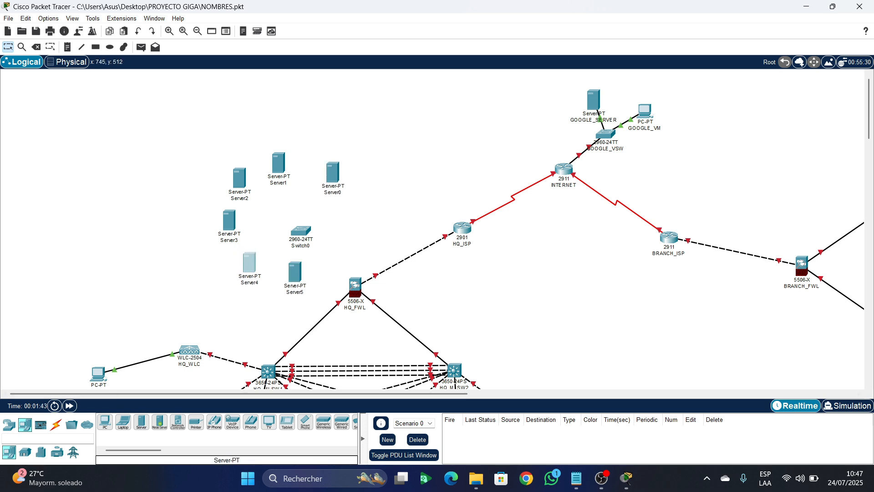
drag(250, 263, 249, 255)
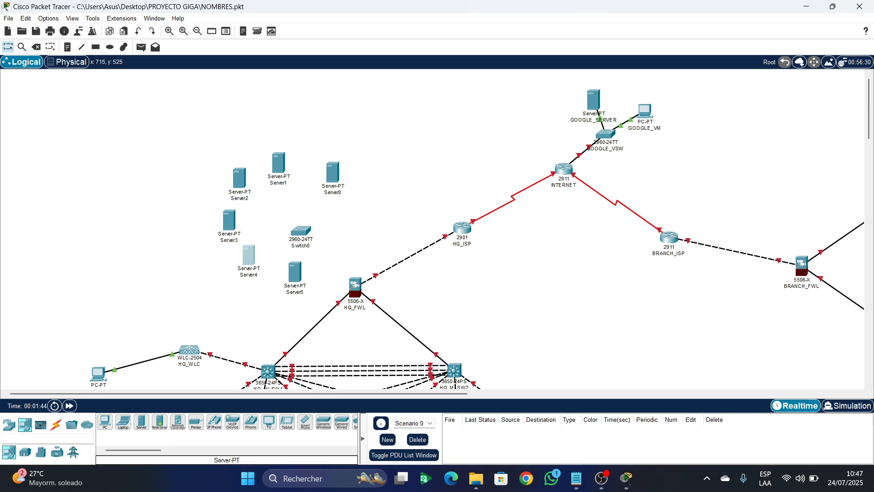
drag(295, 271, 282, 266)
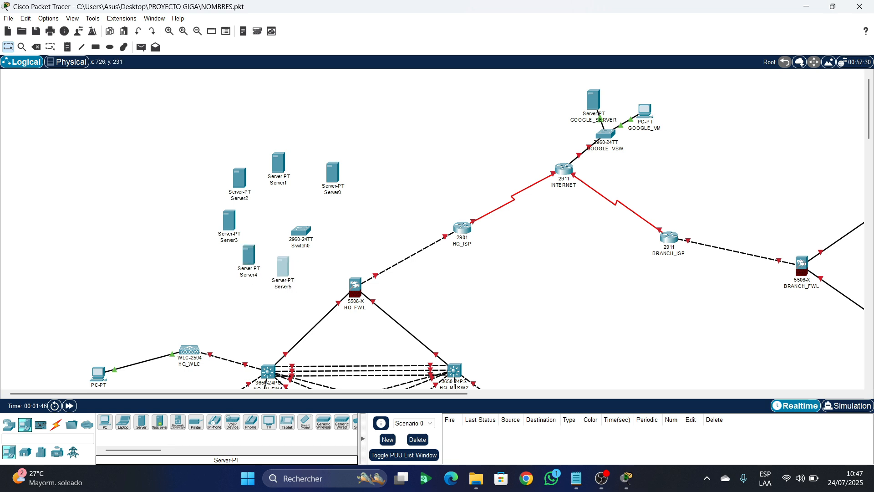
drag(279, 163, 258, 180)
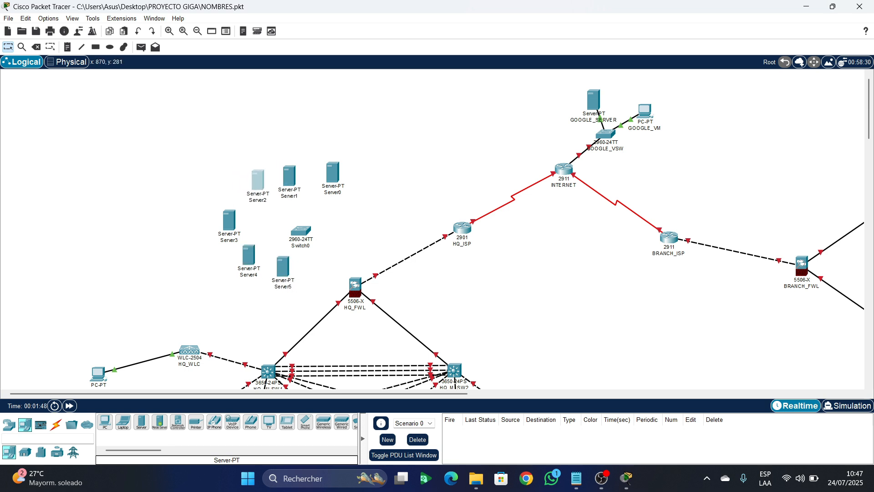
drag(333, 172, 332, 187)
drag(258, 180, 248, 182)
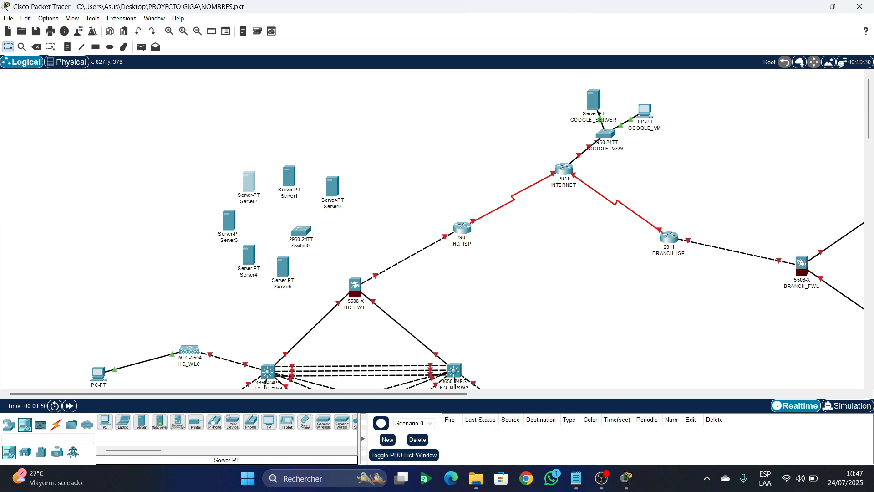
- Move the whole group of six servers and their 2960 switch slightly up, farther away from HQ_FWL
drag(172, 122, 327, 271)
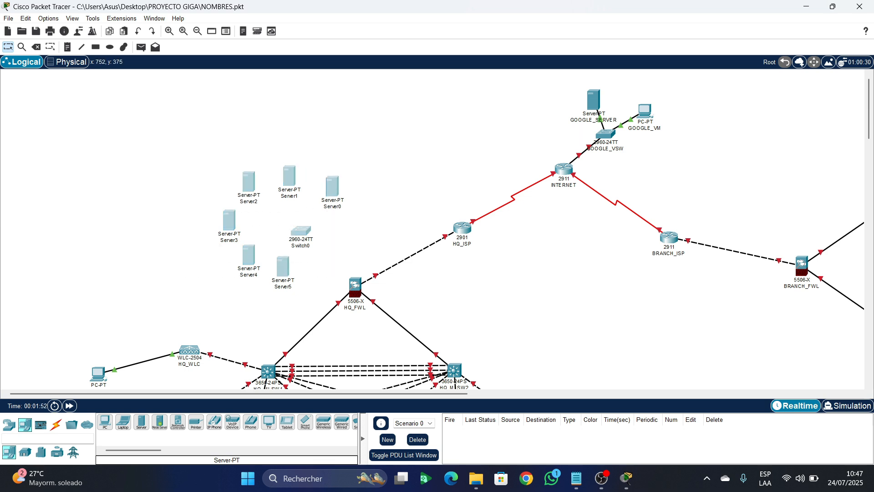
drag(309, 225, 303, 215)
drag(207, 137, 339, 287)
drag(301, 230, 306, 216)
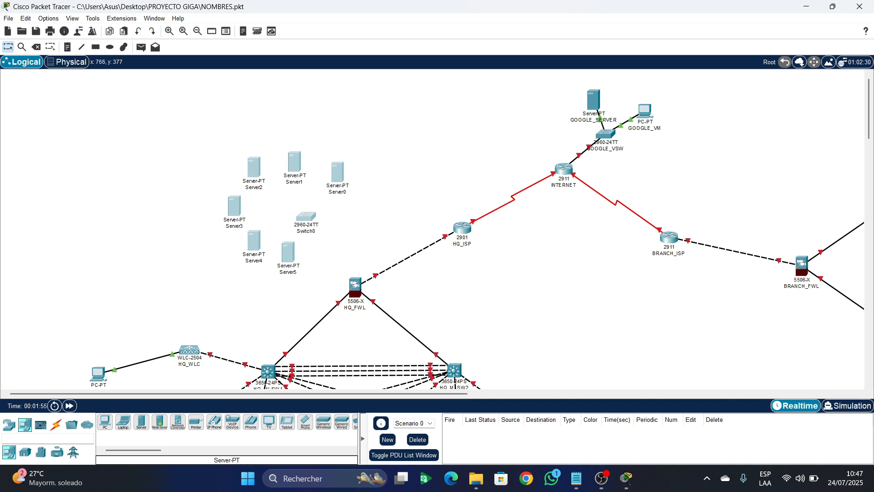
click(406, 180)
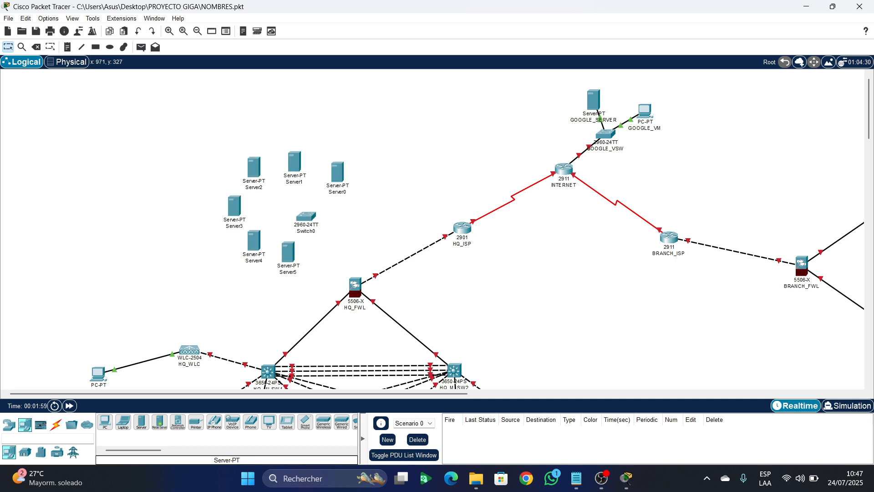
- Connect the server group's 2960 switch to HQ_FWL with an automatically chosen connection type
click(56, 424)
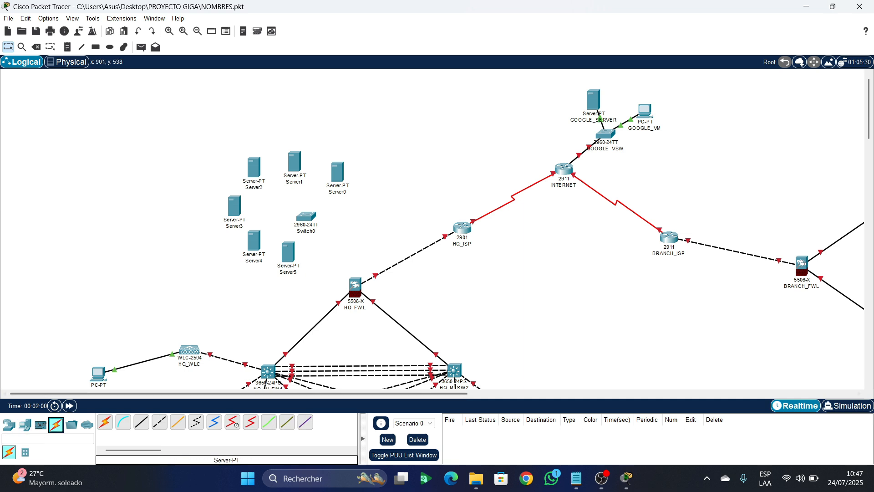
click(105, 422)
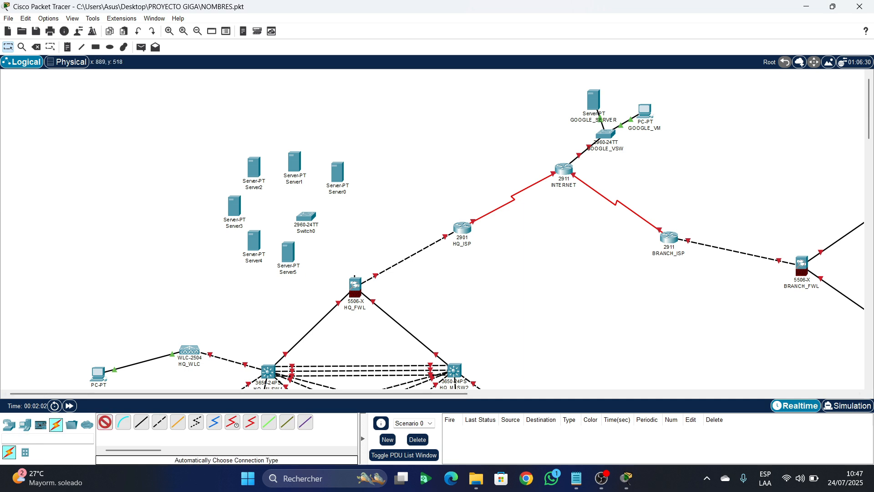
click(306, 217)
click(354, 283)
- Connect the server group's switch to Server0, Server1 and Server2 with automatically chosen cables
click(105, 422)
click(305, 218)
click(338, 174)
click(105, 422)
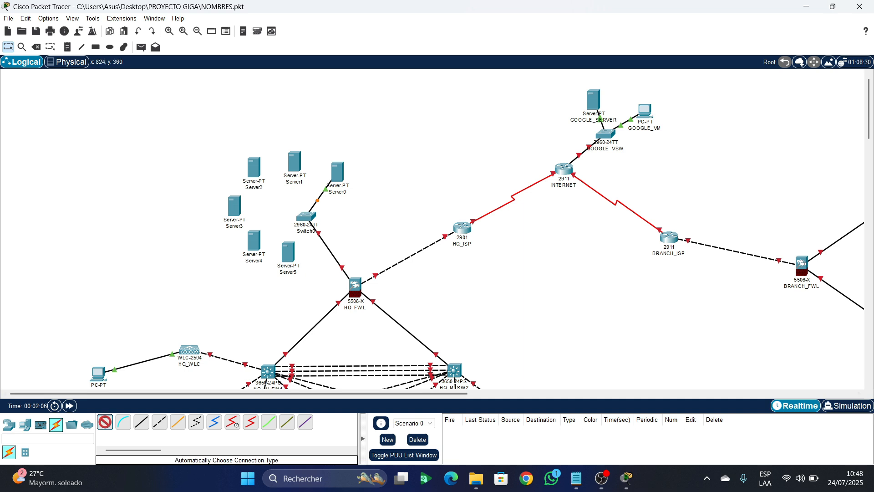
click(306, 217)
click(294, 162)
click(105, 422)
click(306, 217)
click(254, 167)
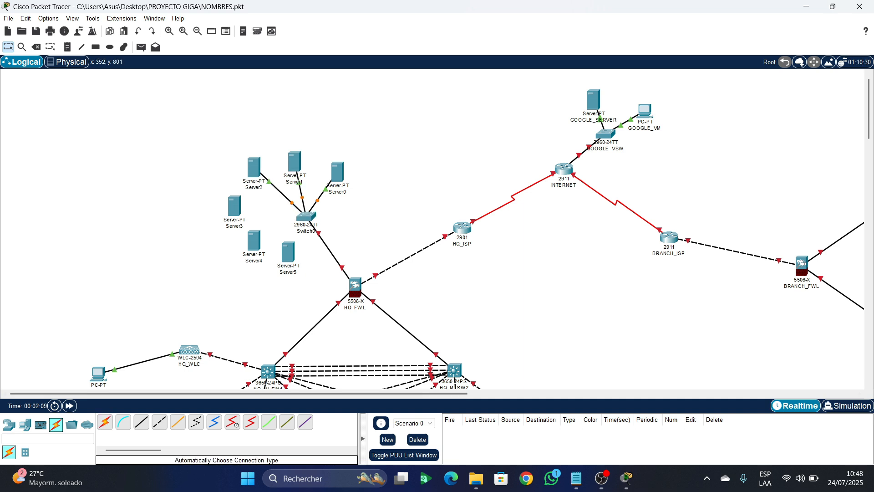
- Connect the server group's switch to Server3, Server4 and Server5 with automatically chosen cables
click(105, 422)
click(306, 216)
click(234, 206)
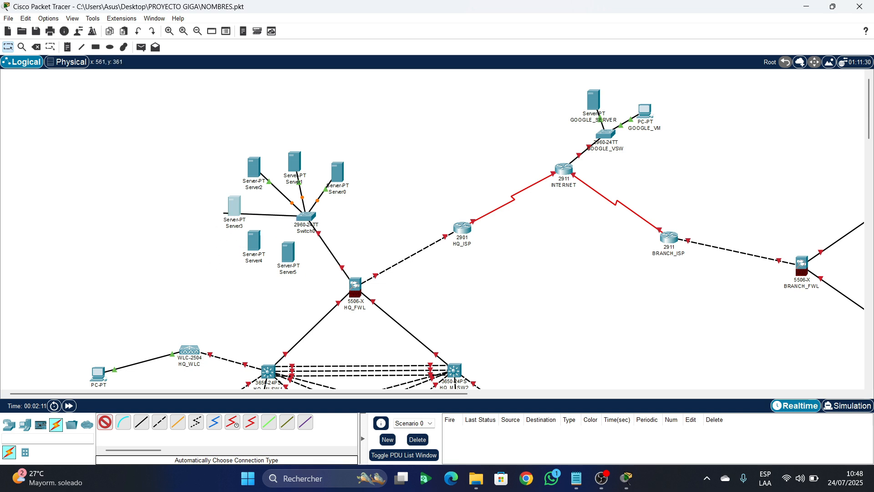
click(104, 423)
click(306, 216)
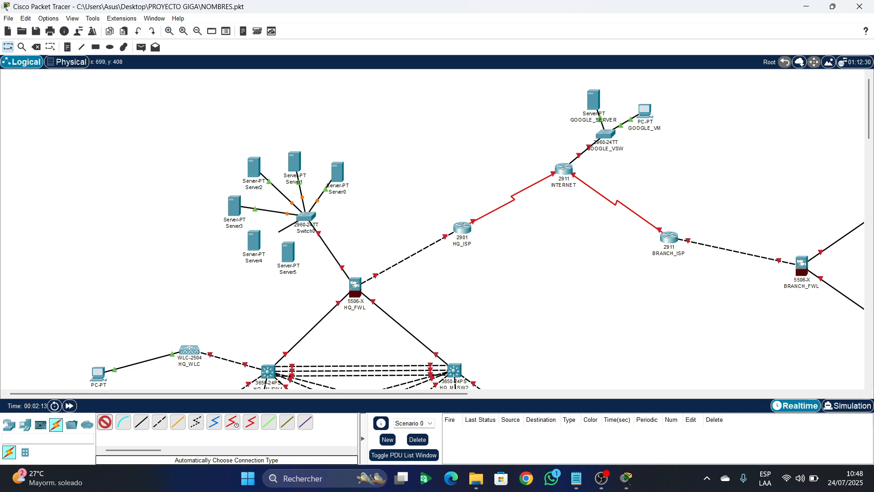
click(253, 240)
click(104, 422)
click(306, 217)
click(288, 252)
click(104, 422)
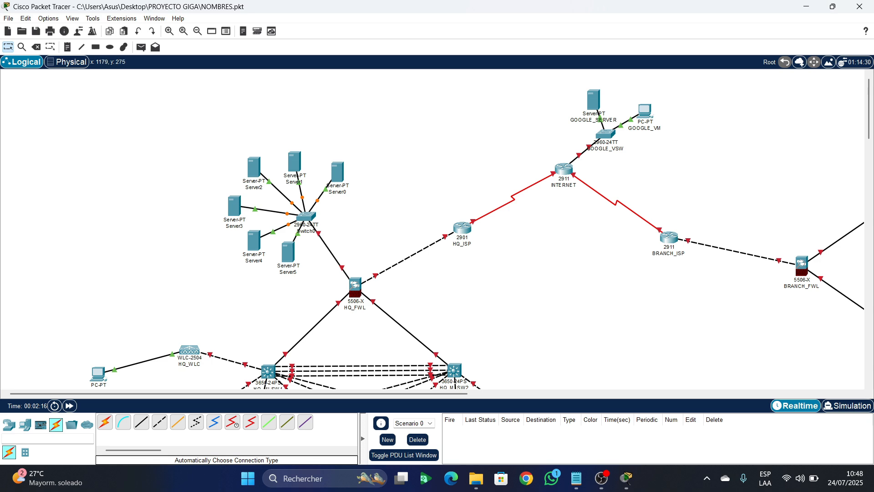
- Rename Server0 as DHCP_1 and copy the name for reuse
scroll(537, 195, down, 3)
scroll(541, 193, up, 3)
scroll(433, 236, up, 4)
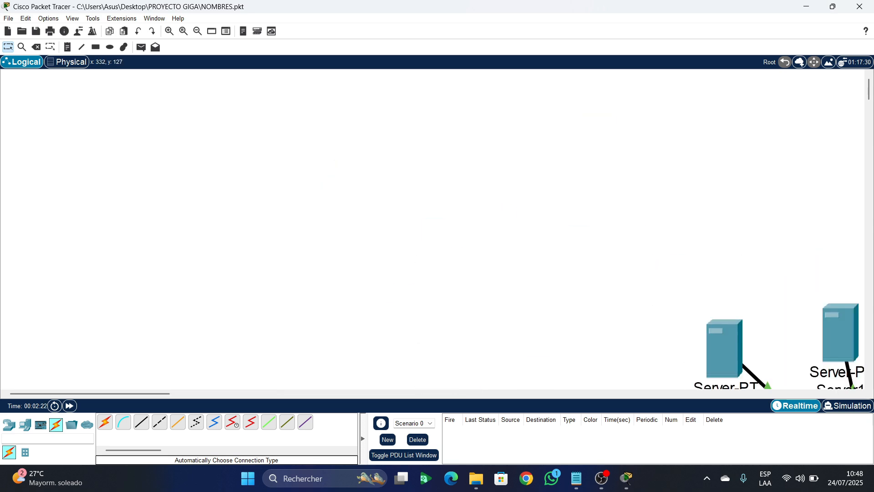
scroll(371, 211, down, 3)
drag(152, 393, 254, 394)
scroll(253, 364, down, 1)
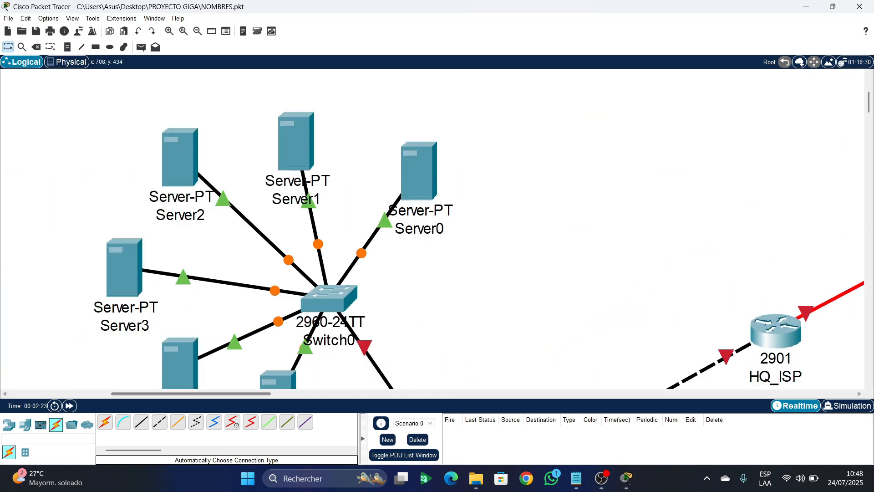
scroll(262, 355, down, 2)
scroll(292, 319, up, 2)
click(415, 226)
double_click(415, 224)
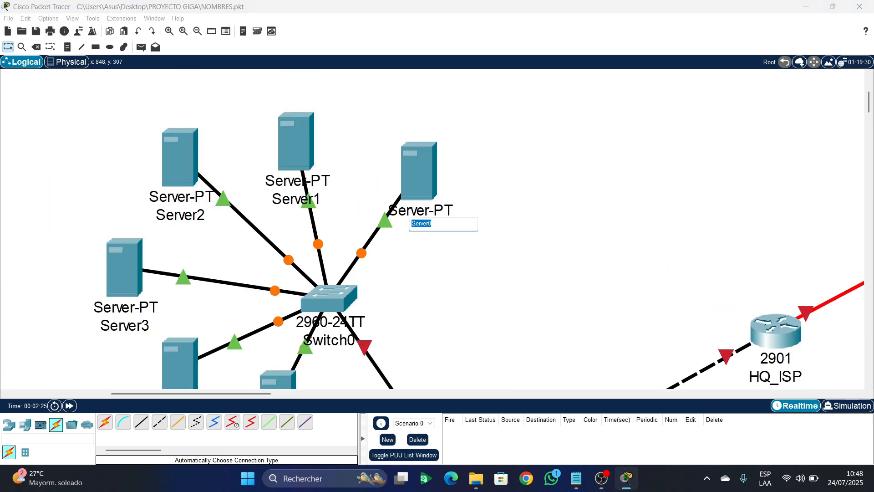
key(BackSpace)
text(DH)
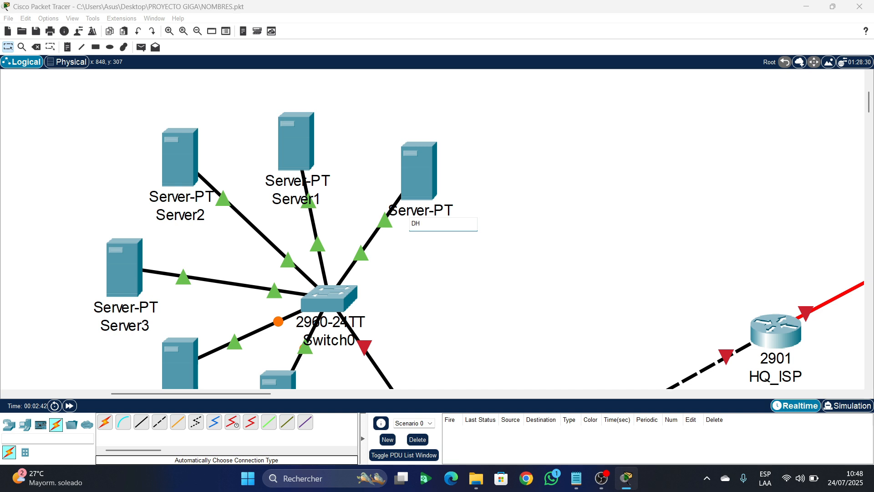
text(CP_1)
drag(437, 223, 411, 223)
key(ctrl+c)
- Rename Server1 as DHCP_2, reusing the copied name
click(310, 200)
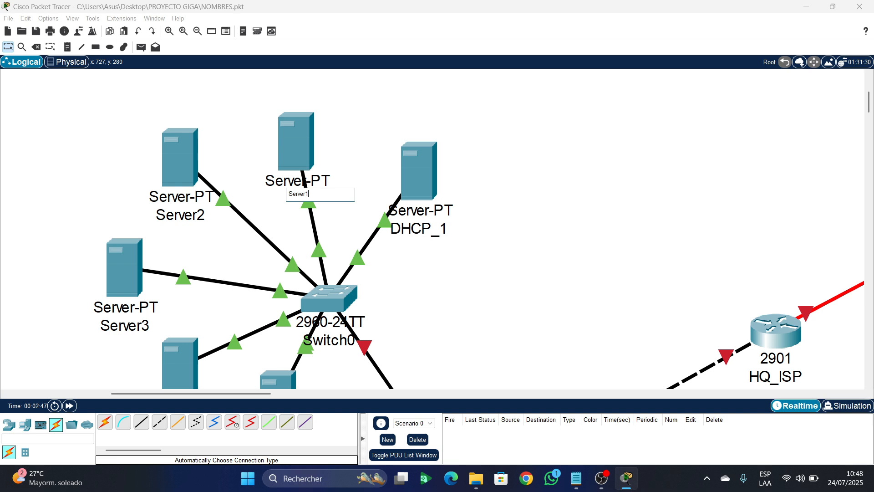
key(ctrl+a)
key(ctrl+v)
text(2)
- Rename Server2 as DNS and Server3 as WEB
click(195, 213)
drag(195, 212, 170, 212)
key(BackSpace)
text(DNS)
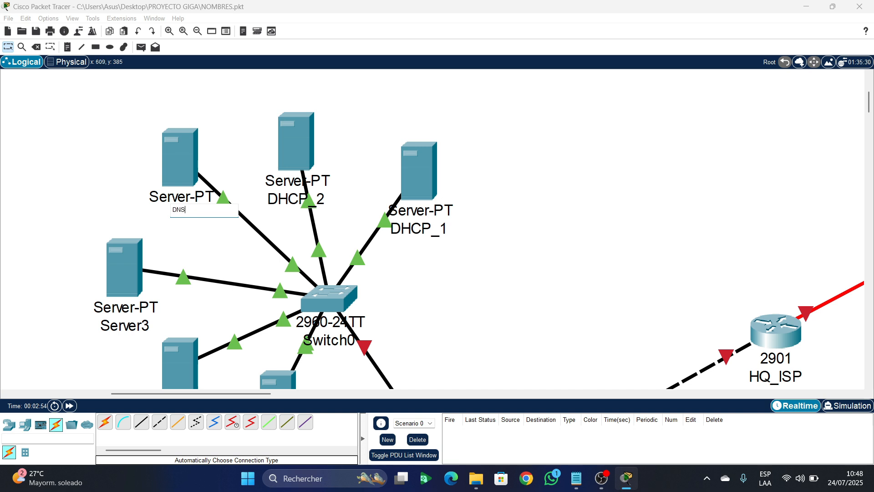
click(143, 325)
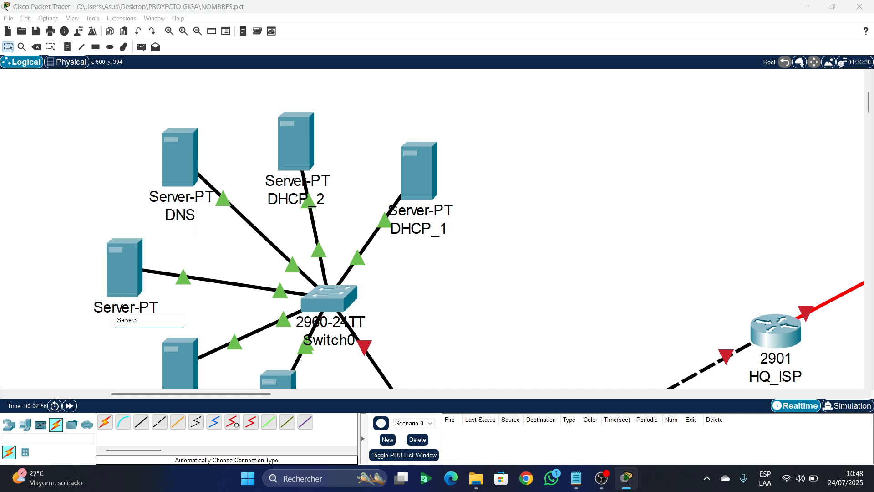
drag(146, 319, 116, 320)
key(BackSpace)
text(WEB)
- Rename Server4 as EMIAL
scroll(308, 228, down, 3)
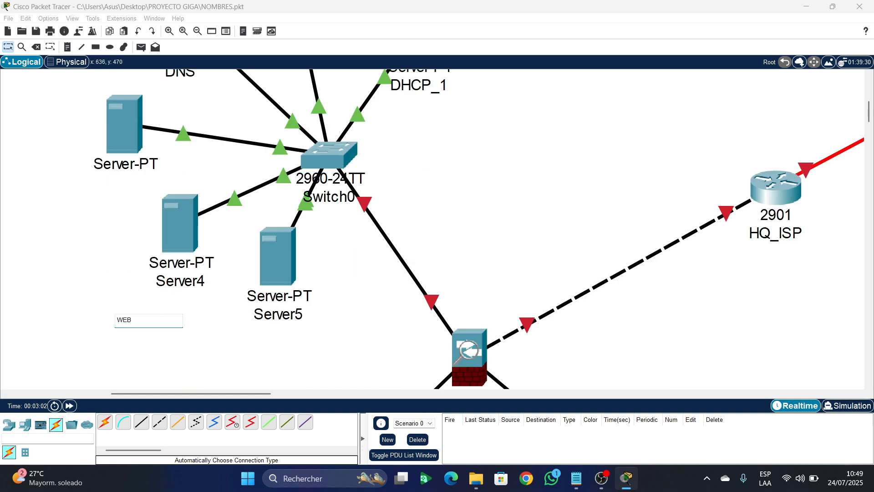
double_click(180, 281)
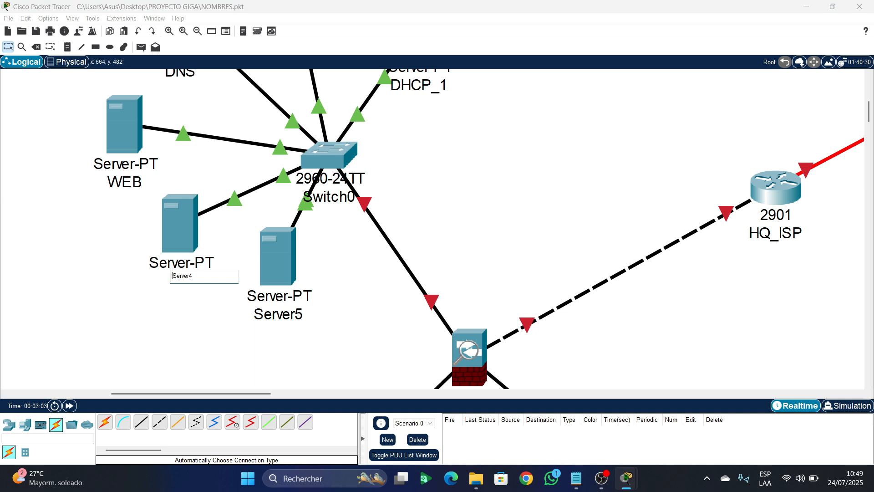
key(ctrl+a)
key(BackSpace)
text(EMIAL)
- Move Server5 slightly away from the switch and rename it as FTP
click(278, 315)
mouse_move(278, 270)
mouse_down()
mouse_move(234, 276)
mouse_move(286, 290)
mouse_move(287, 279)
mouse_up()
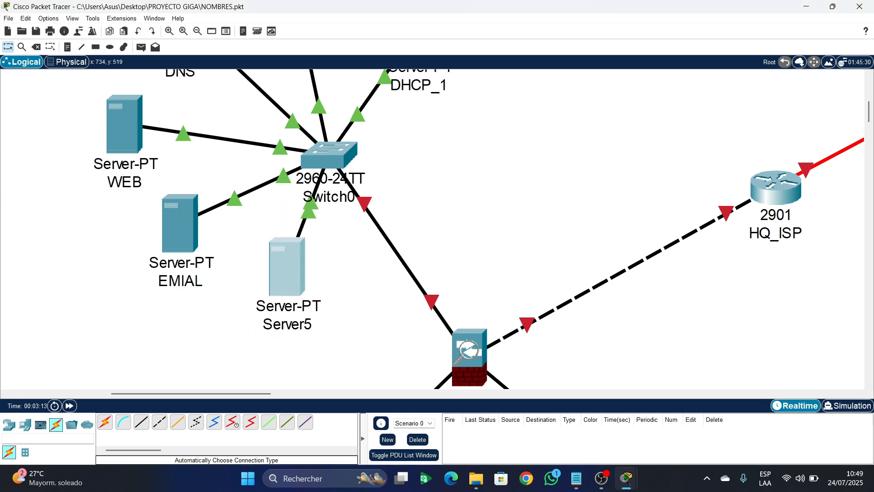
click(284, 318)
key(ctrl+a)
key(BackSpace)
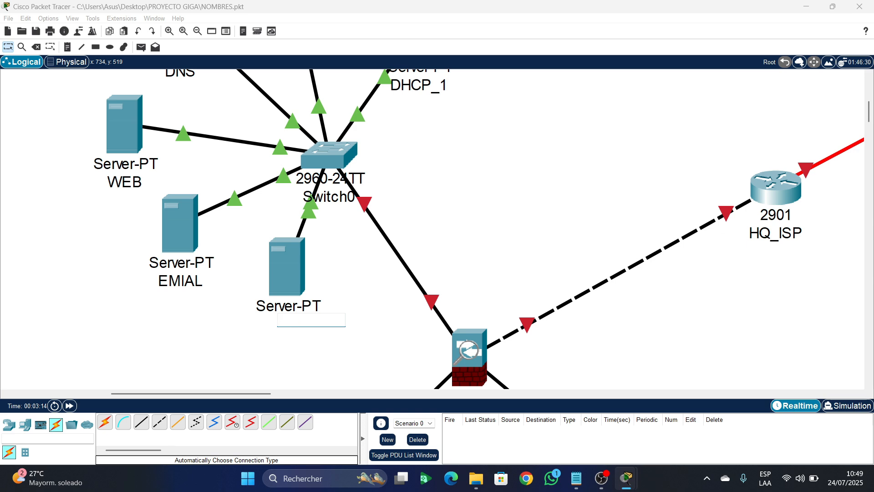
text(FTP)
key(Return)
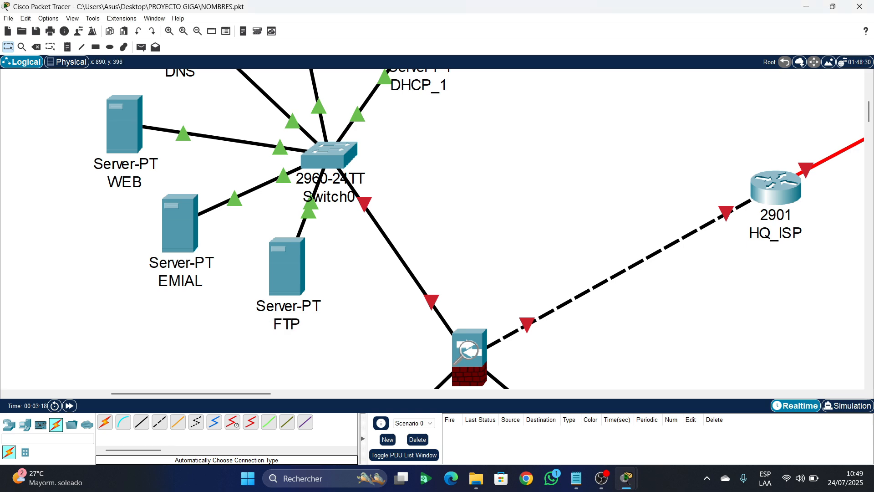
- Examine the full topology, from the server group and branch network down to the headquarters departments and their wireless devices
scroll(433, 228, up, 1)
scroll(461, 330, up, 2)
scroll(460, 329, down, 3)
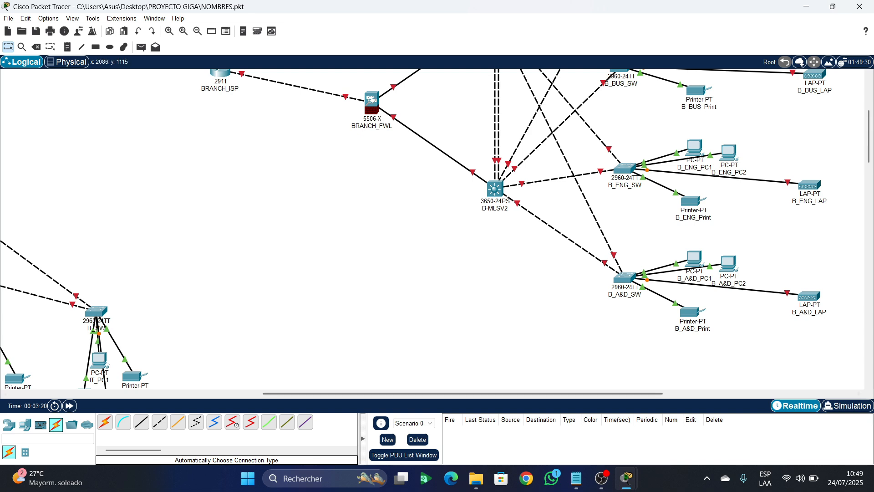
drag(401, 393, 185, 393)
scroll(185, 240, down, 2)
scroll(185, 239, up, 4)
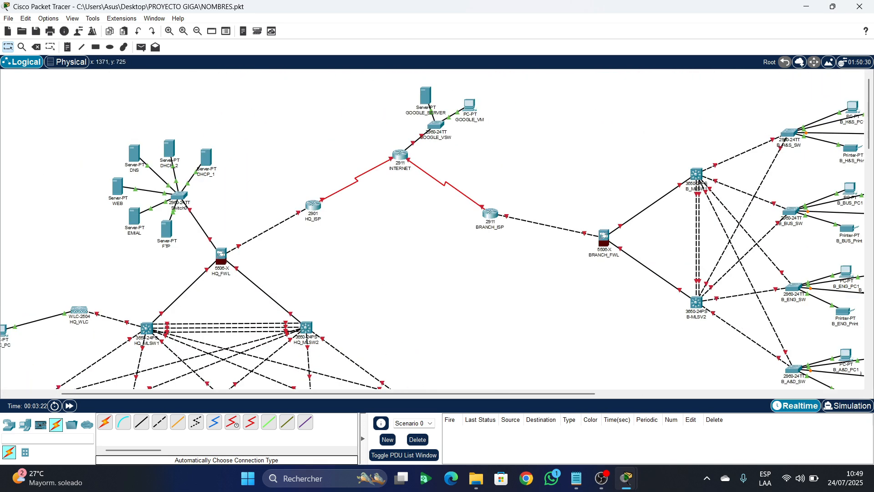
drag(279, 393, 227, 393)
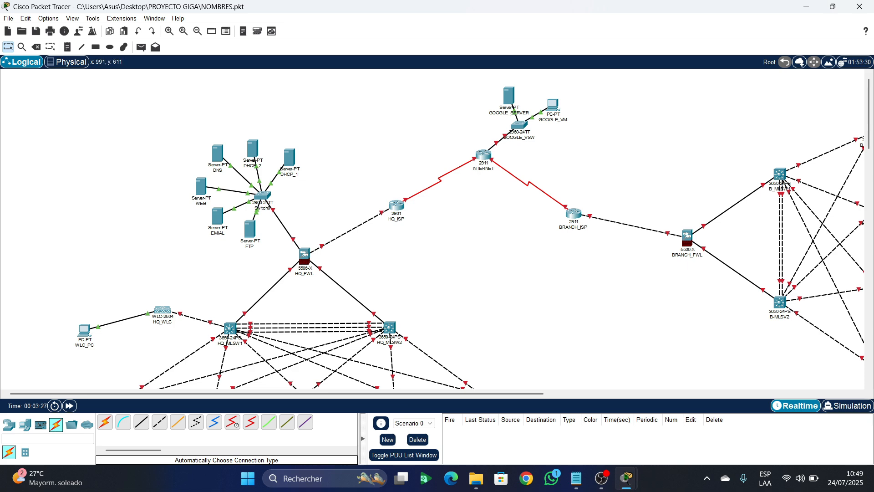
scroll(433, 228, down, 4)
scroll(433, 228, up, 3)
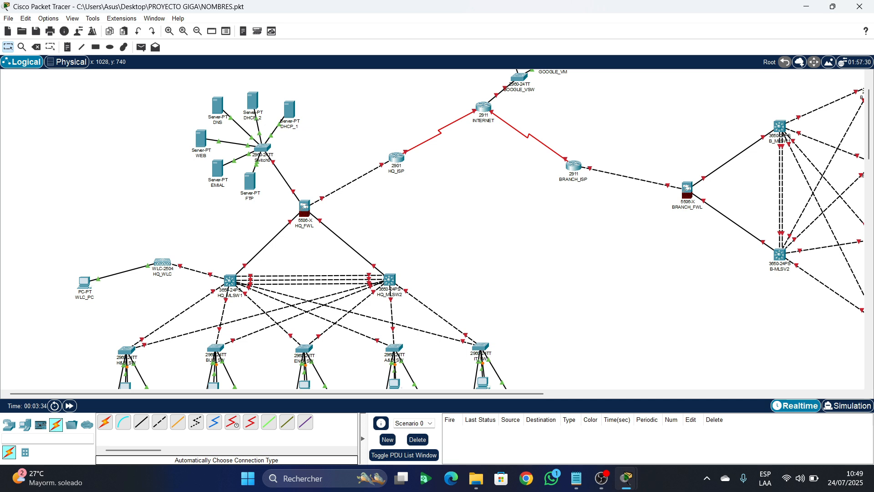
scroll(432, 228, up, 1)
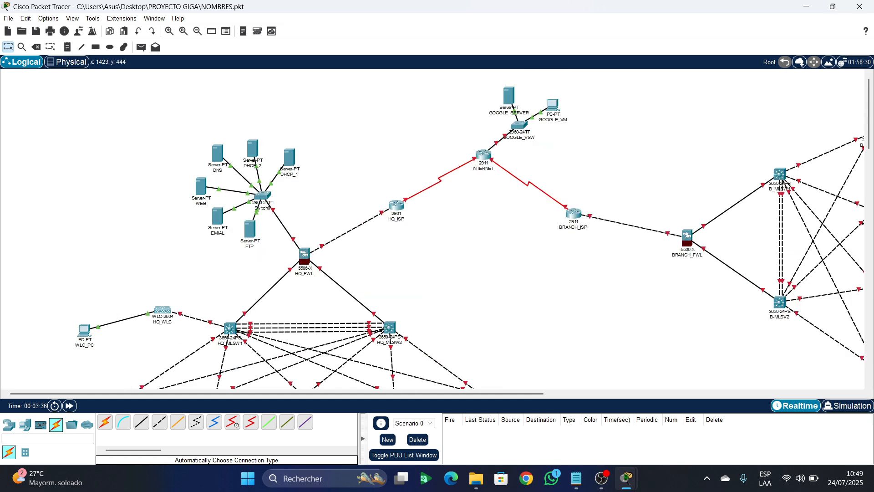
scroll(432, 228, down, 5)
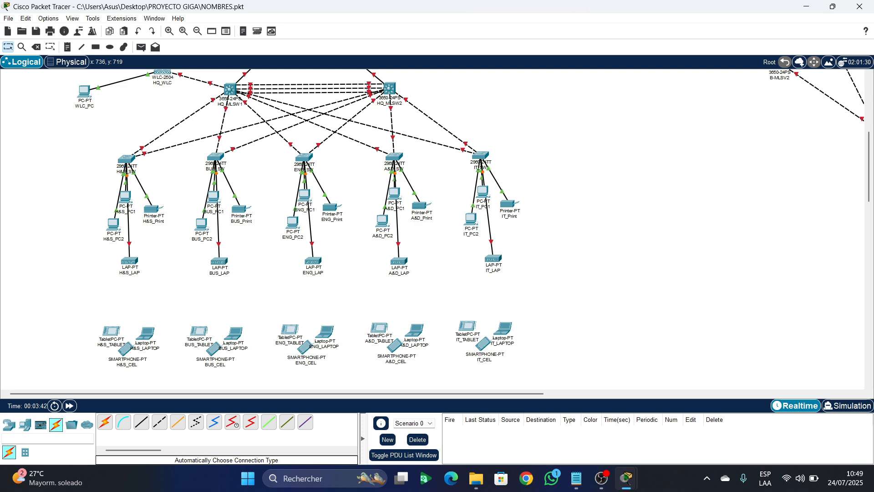
- Set up a rectangle shape with a solid fill in light cyan, #55ffff
click(95, 47)
click(400, 82)
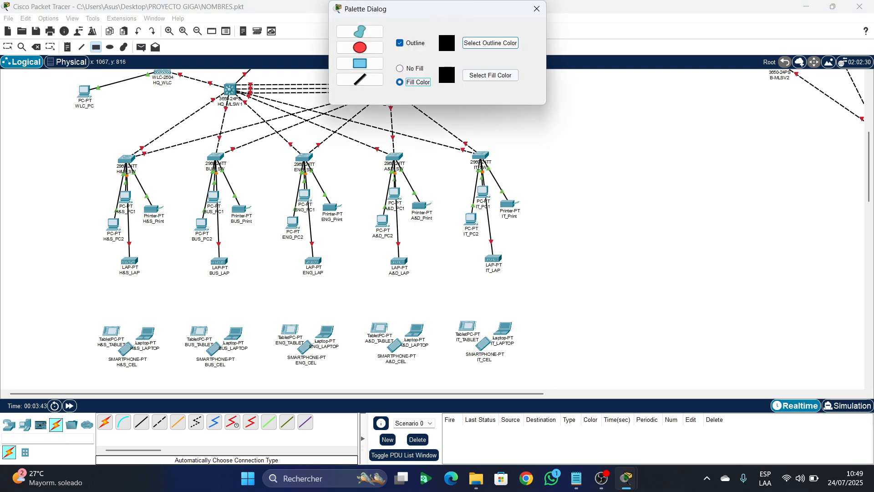
click(491, 75)
click(478, 175)
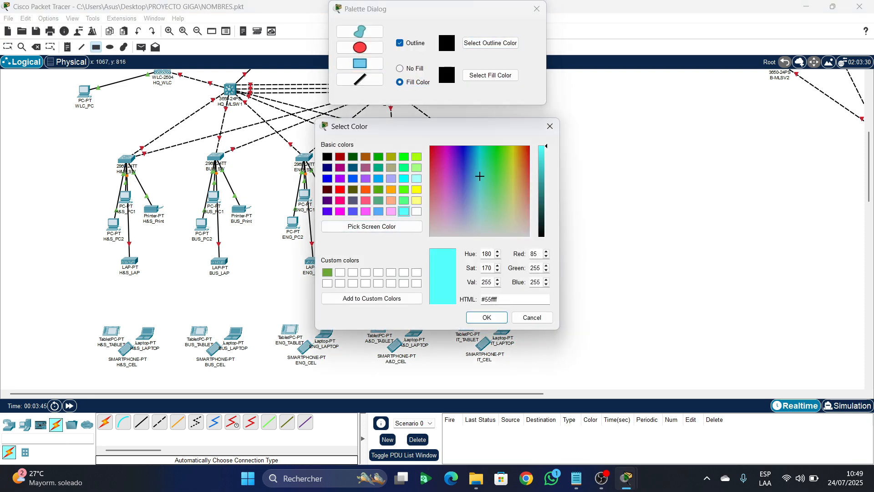
click(486, 317)
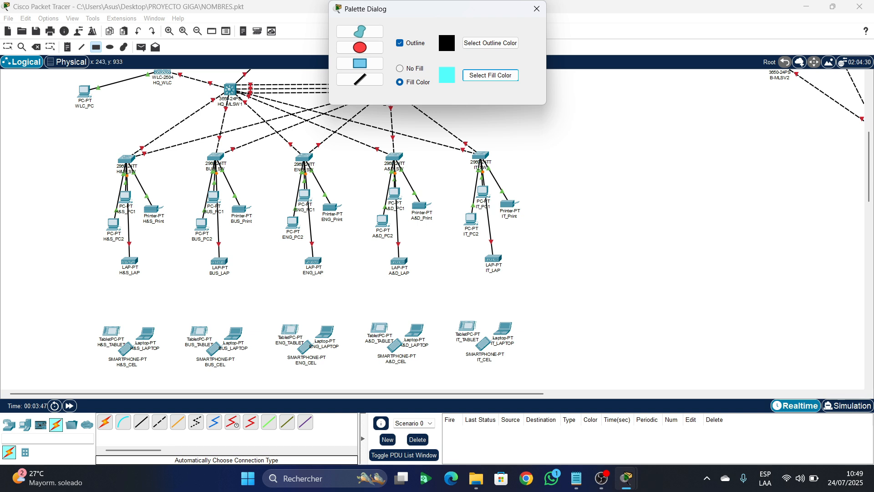
- Draw a cyan-filled rectangle around the H&S devices and an adjoining #55ff7f green one around the BUS devices
drag(79, 147, 175, 374)
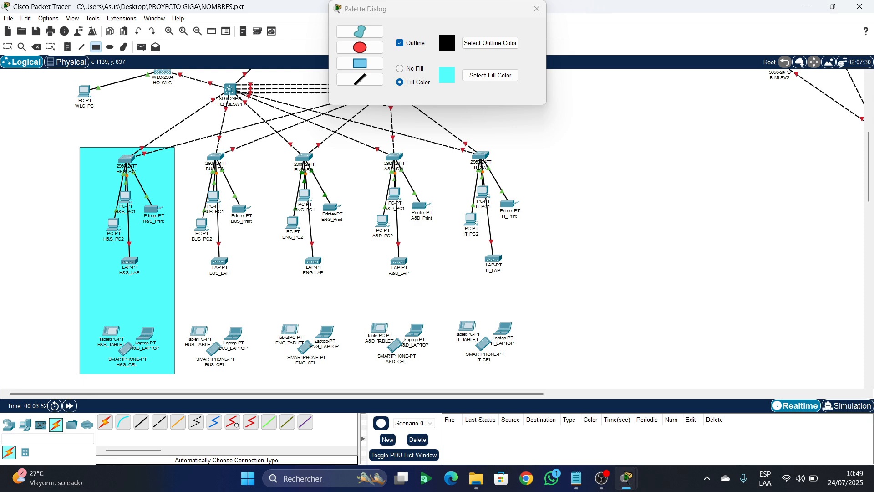
click(491, 75)
click(492, 176)
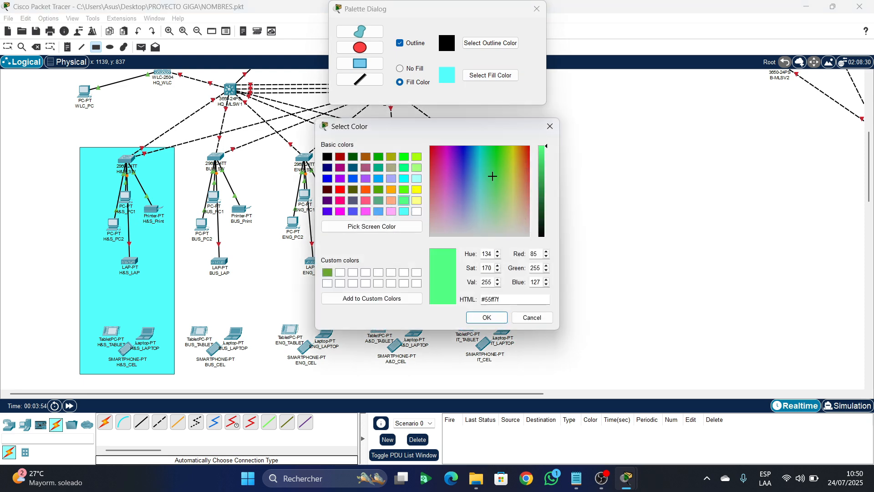
click(487, 318)
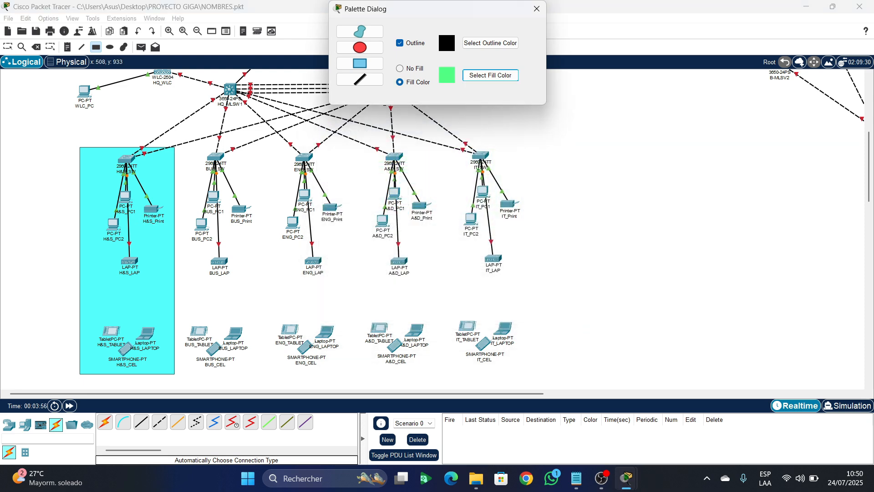
mouse_move(174, 146)
mouse_down()
mouse_move(264, 182)
mouse_move(275, 334)
mouse_move(266, 374)
mouse_up()
click(490, 75)
click(536, 8)
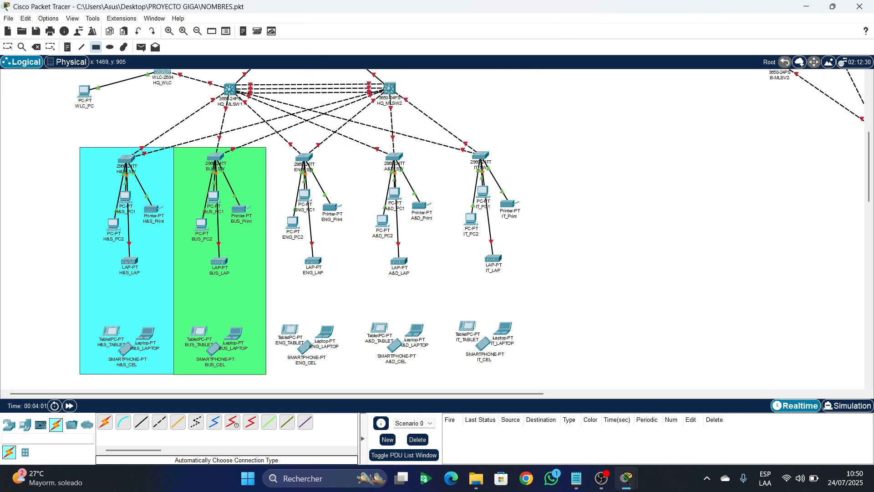
- Review the headquarters layout in COLORES.pkt, covering the coloured department zones, the WLC area and the server area
scroll(437, 228, down, 6)
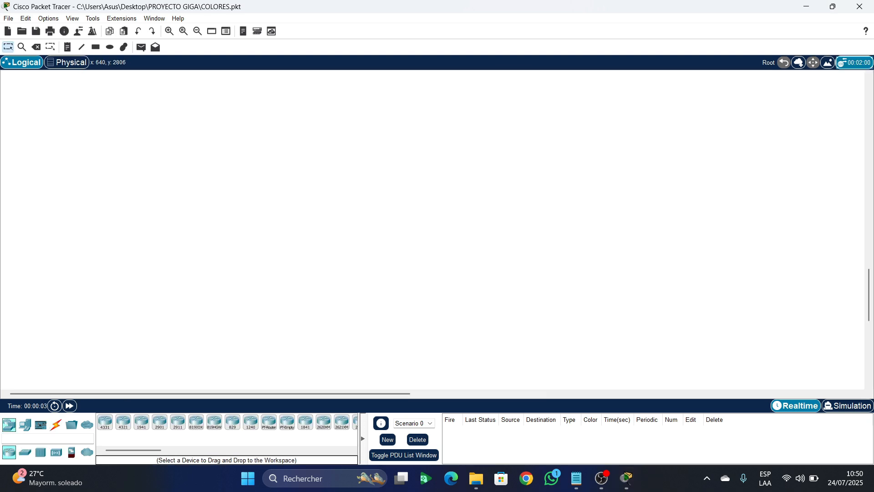
scroll(292, 237, up, 9)
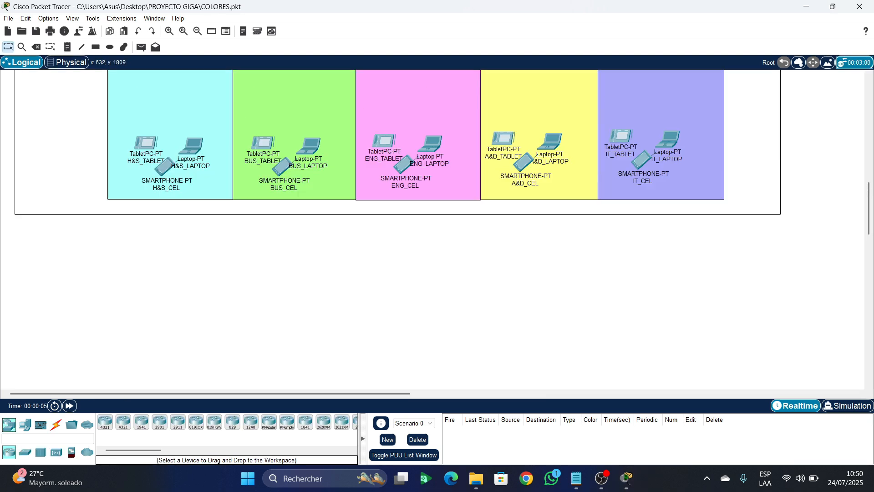
scroll(437, 228, up, 3)
scroll(654, 130, up, 2)
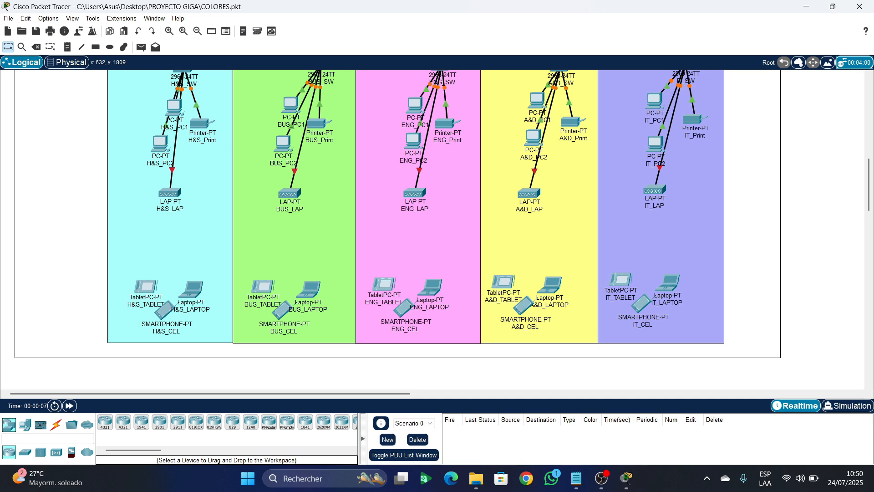
scroll(654, 130, up, 3)
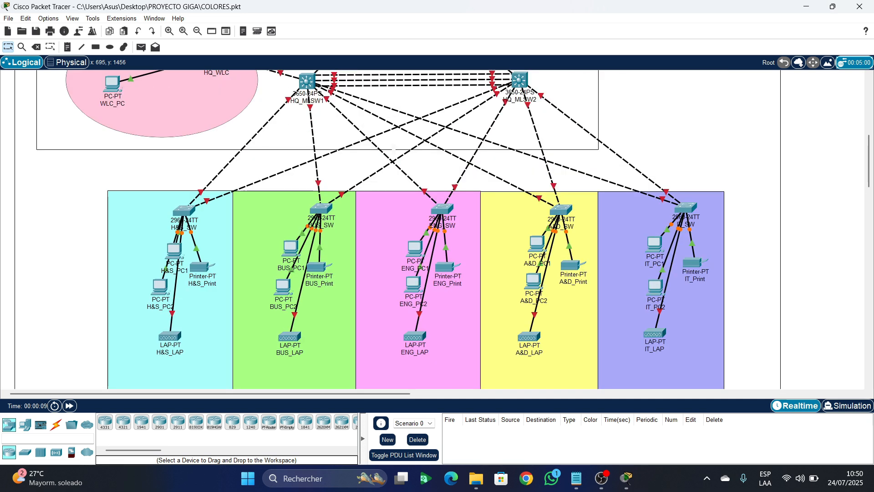
scroll(654, 130, down, 2)
scroll(654, 131, down, 1)
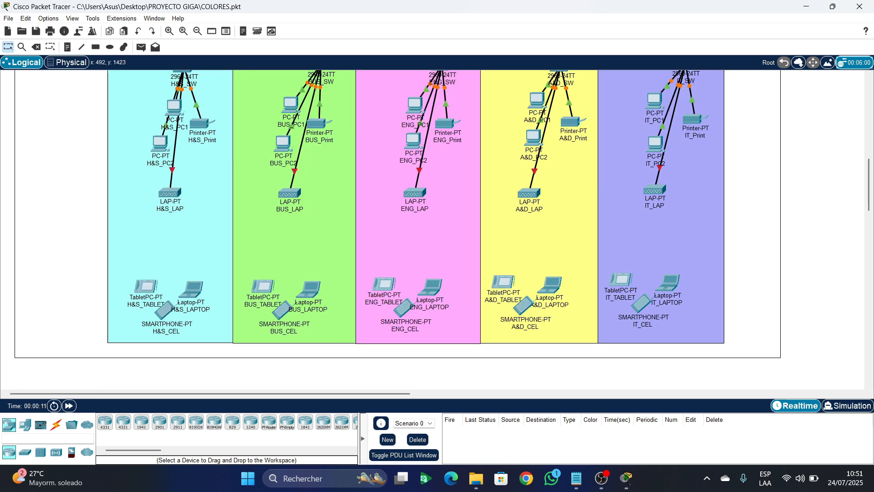
scroll(653, 130, up, 9)
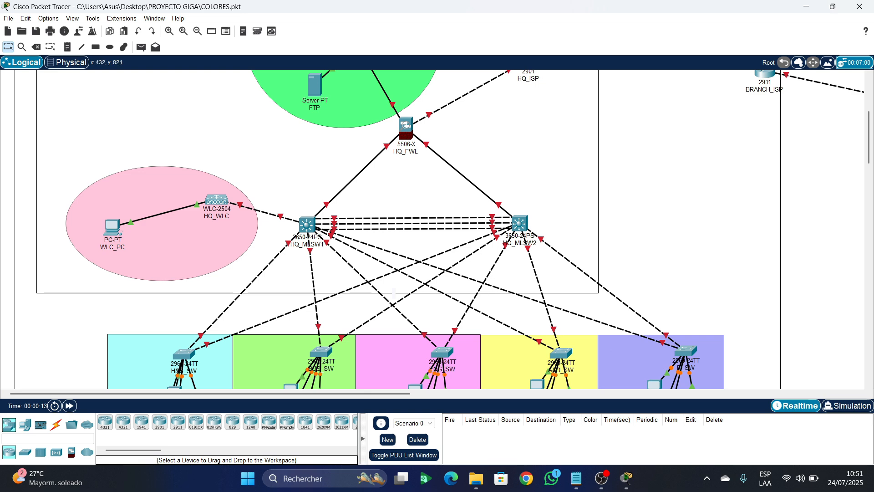
scroll(439, 229, up, 4)
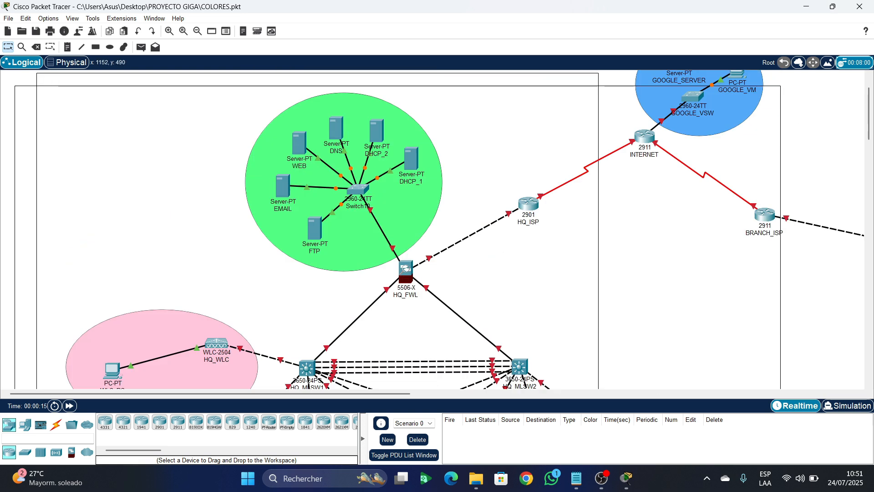
- Examine the internet section and the branch network with its coloured department zones
scroll(437, 228, right, 5)
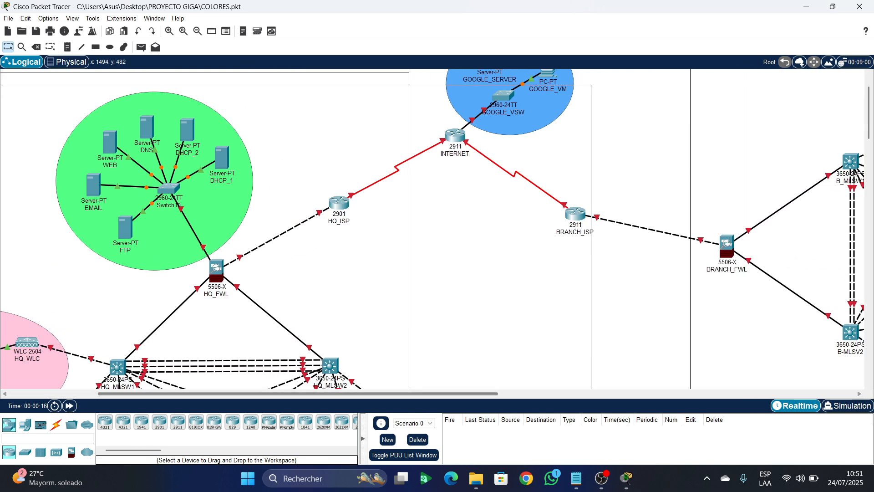
scroll(437, 228, up, 1)
scroll(437, 227, right, 12)
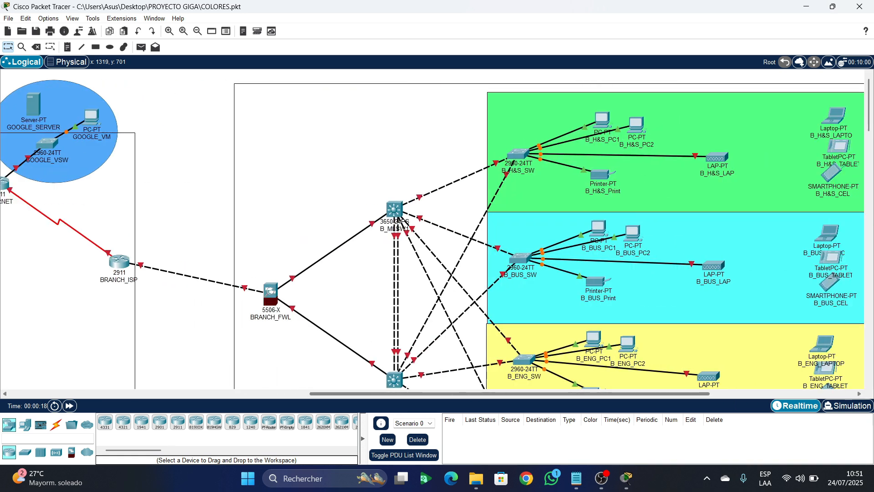
scroll(437, 228, right, 2)
scroll(437, 228, down, 4)
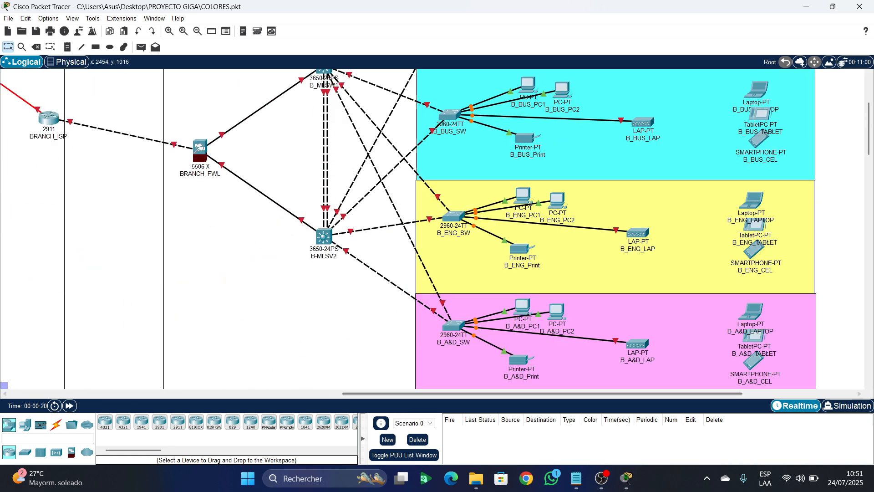
scroll(437, 228, left, 5)
scroll(437, 228, right, 7)
scroll(437, 227, left, 1)
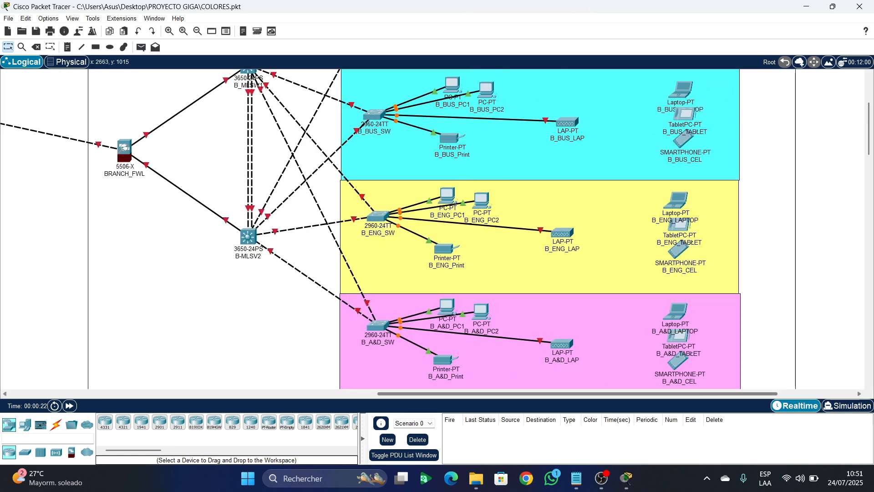
scroll(423, 228, down, 8)
scroll(424, 227, up, 3)
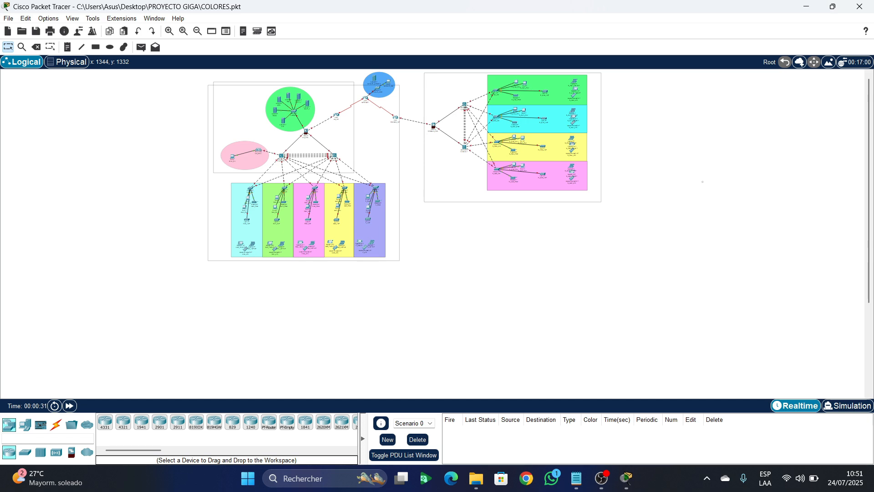
- Add the text notes "HEALTH & SCIENCE" and "BUSINESS" above the headquarters H&S and BUS zones
scroll(346, 196, up, 5)
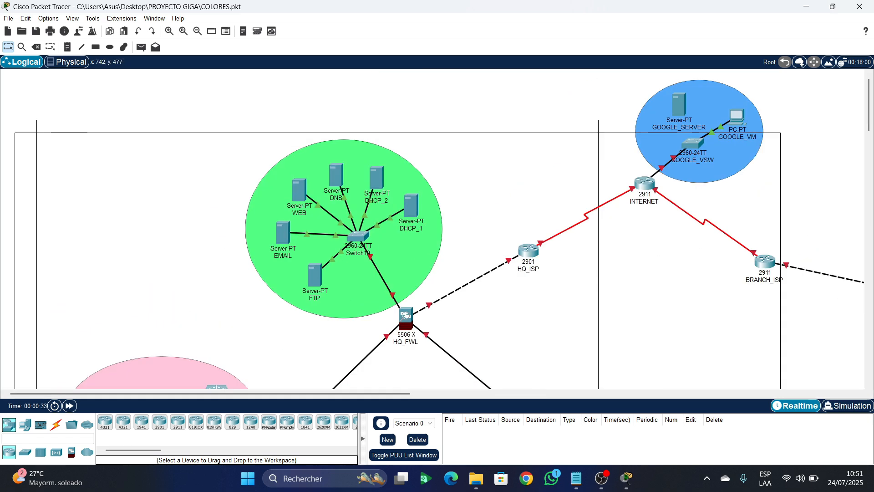
scroll(360, 218, down, 7)
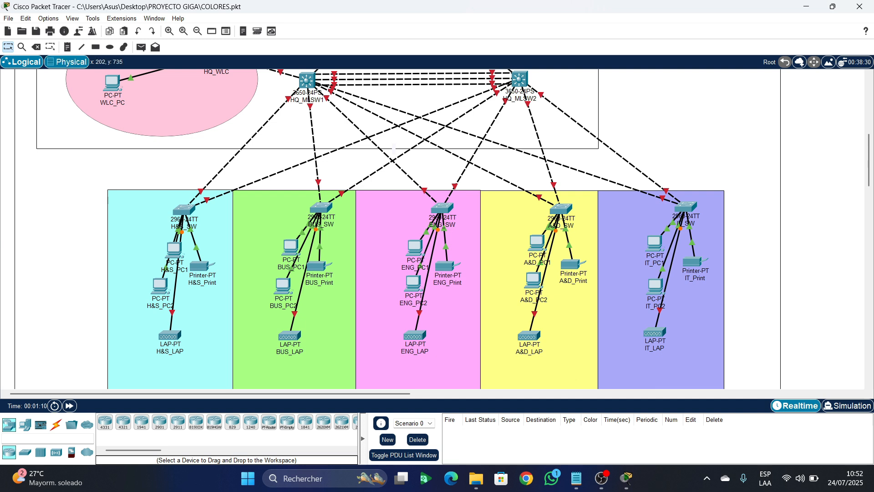
key(n)
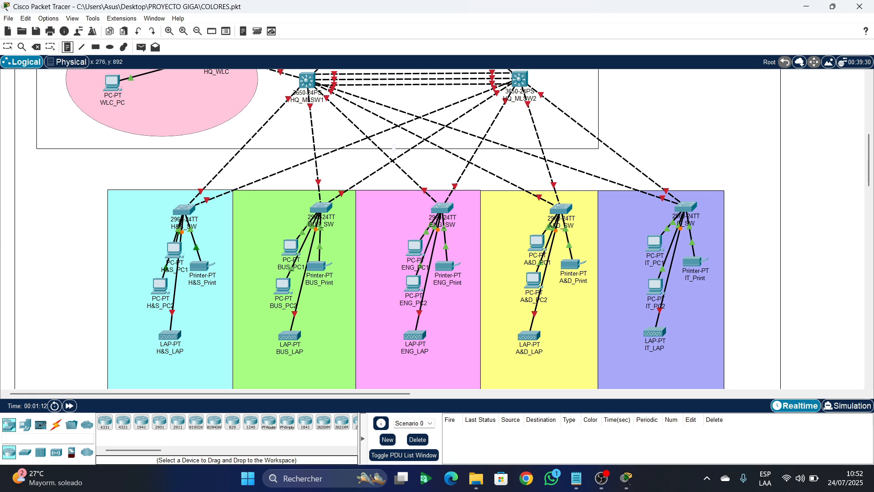
click(147, 183)
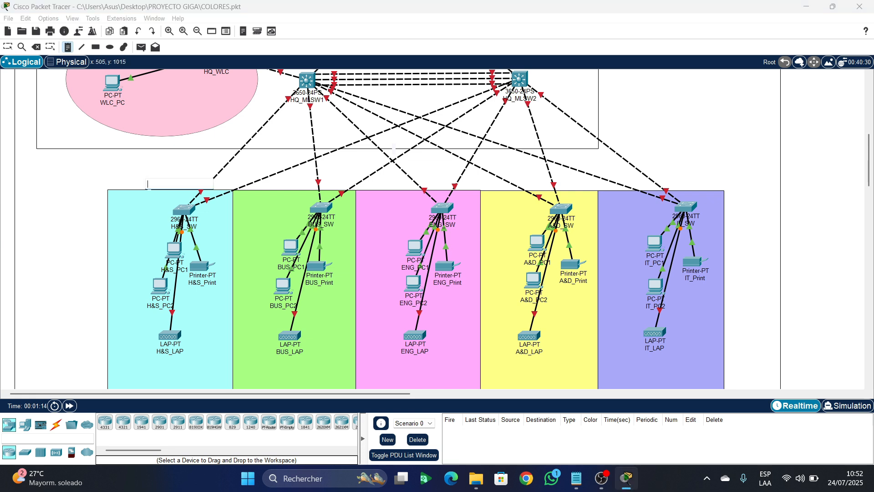
text(HEALTH & SCIENCE)
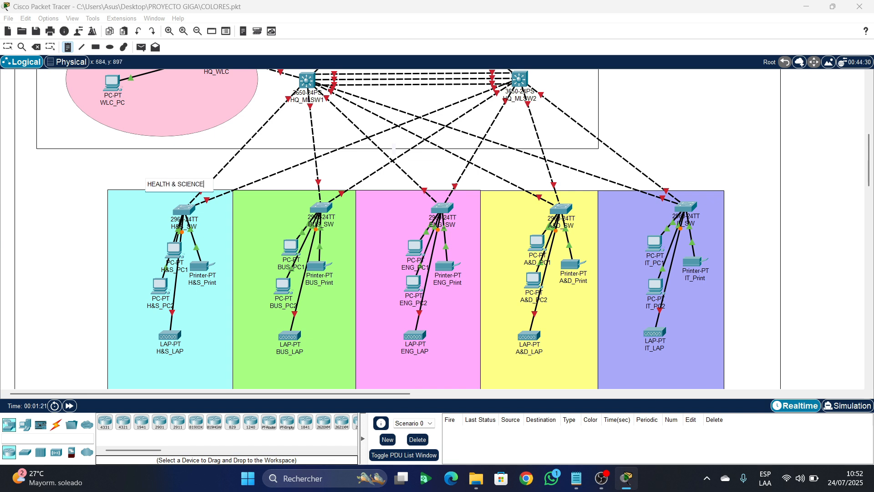
click(283, 184)
text(BUS)
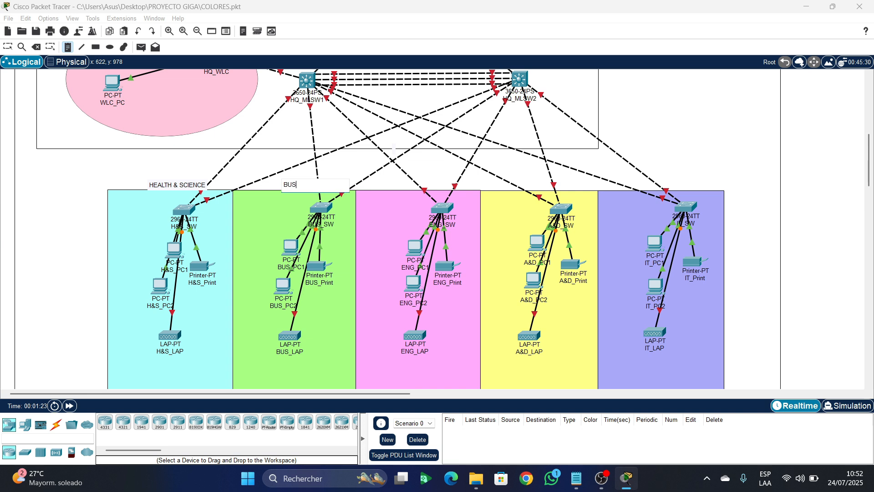
text(INESS)
- Add the notes "ENGINEERING", "ART & DESIGN" and "IT" above the pink, yellow and purple headquarters zones
click(397, 181)
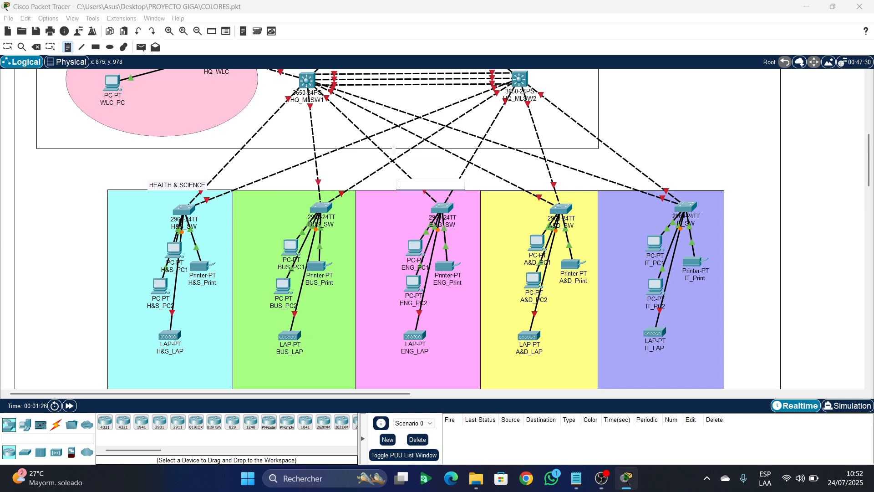
text(ENGIN)
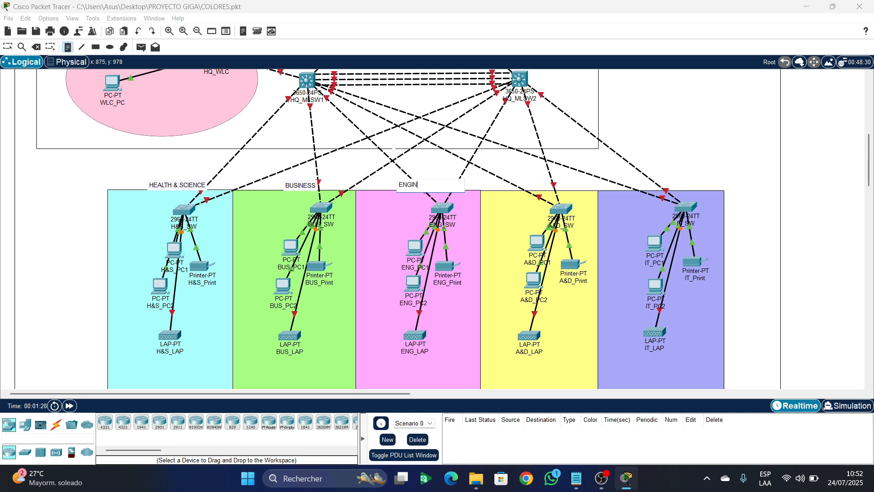
text(EERING)
click(509, 183)
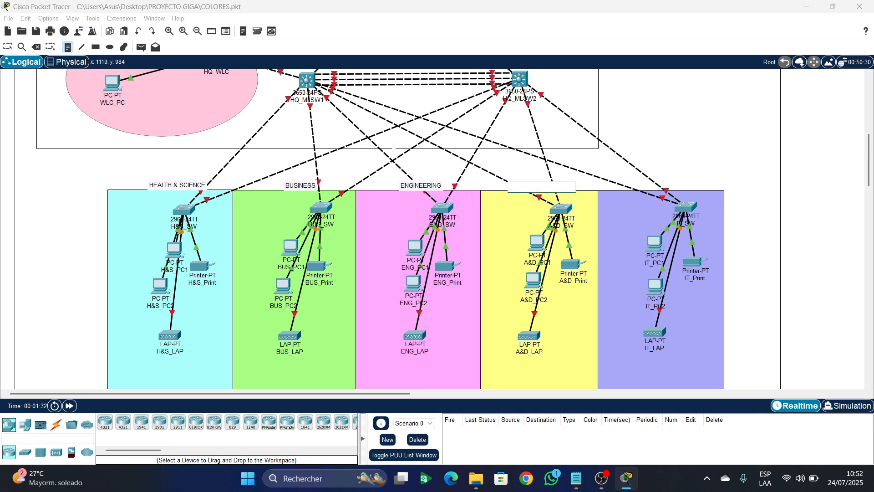
text(ART &)
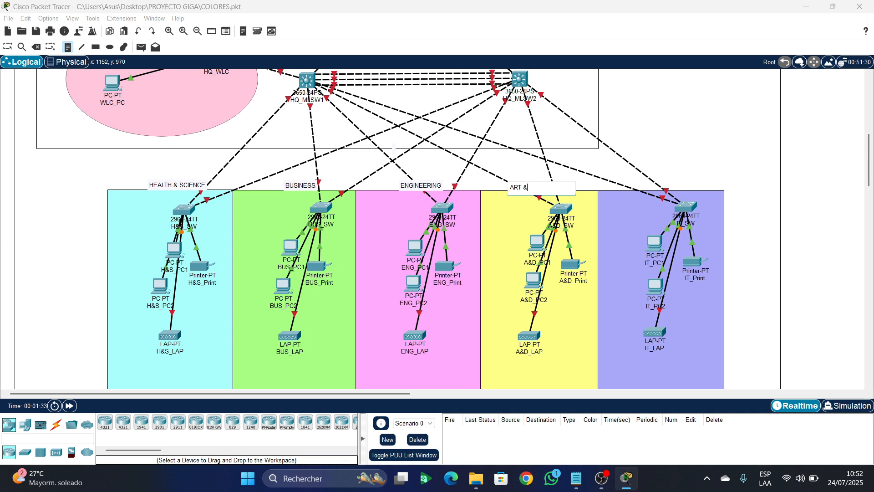
text( DESIGN)
click(655, 179)
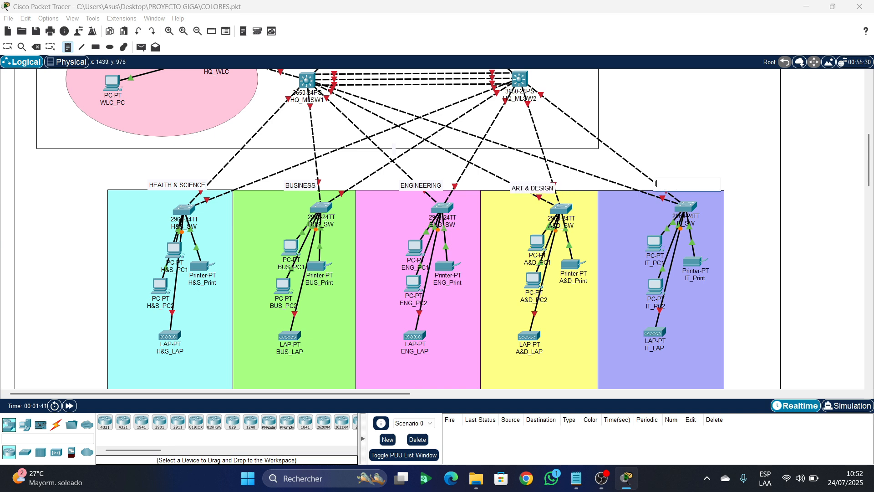
text(IT)
- Move the five department notes slightly upward so they sit clear of the coloured zones' upper edges
click(8, 47)
drag(174, 185, 174, 181)
drag(294, 187, 300, 181)
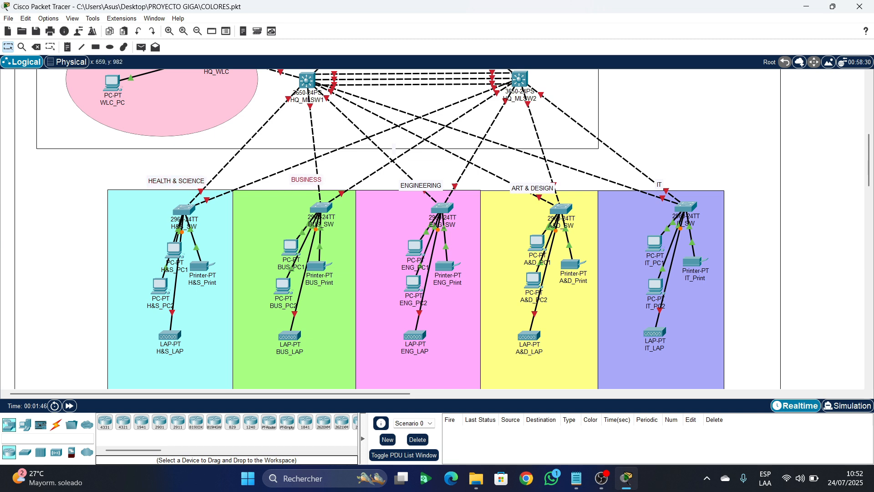
drag(421, 186, 424, 179)
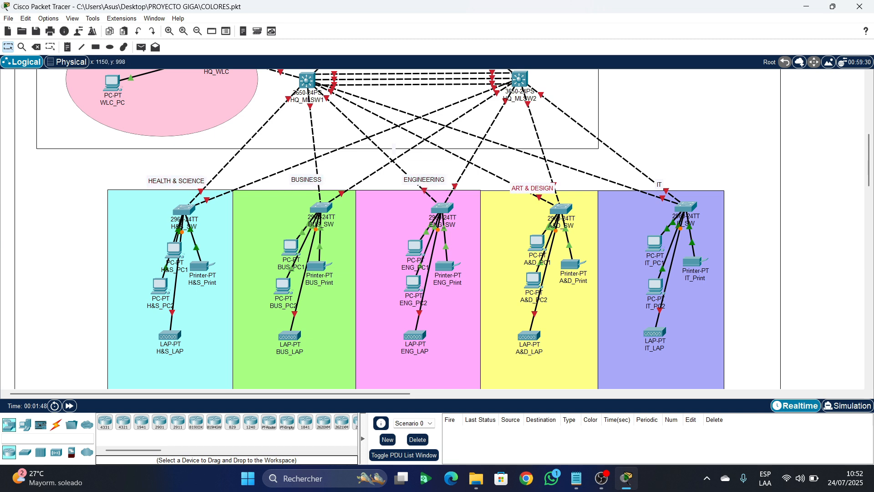
drag(532, 188, 535, 181)
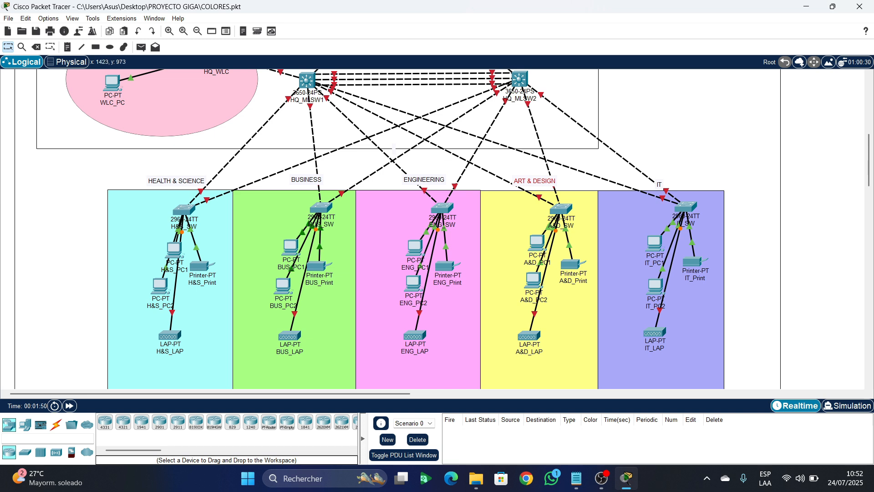
drag(659, 185, 665, 179)
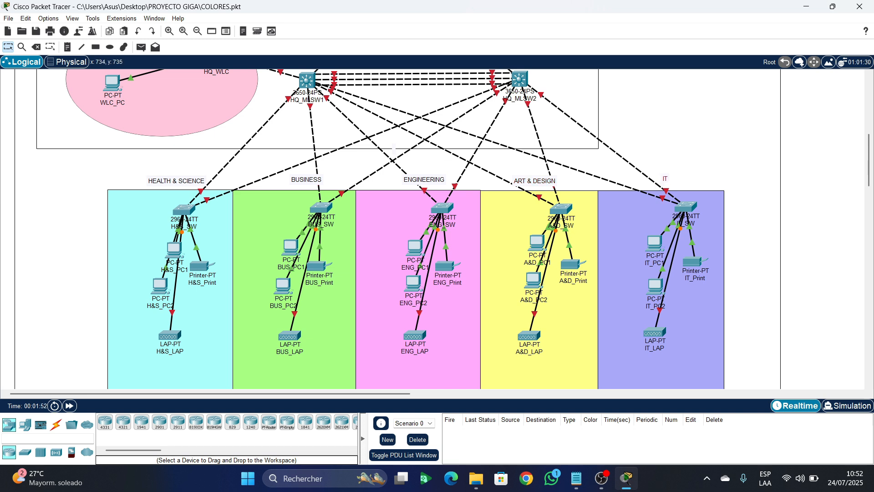
- Draw blue #5555ff filled rectangles with a black outline behind the five headquarters department notes, from HEALTH & SCIENCE to IT
key(r)
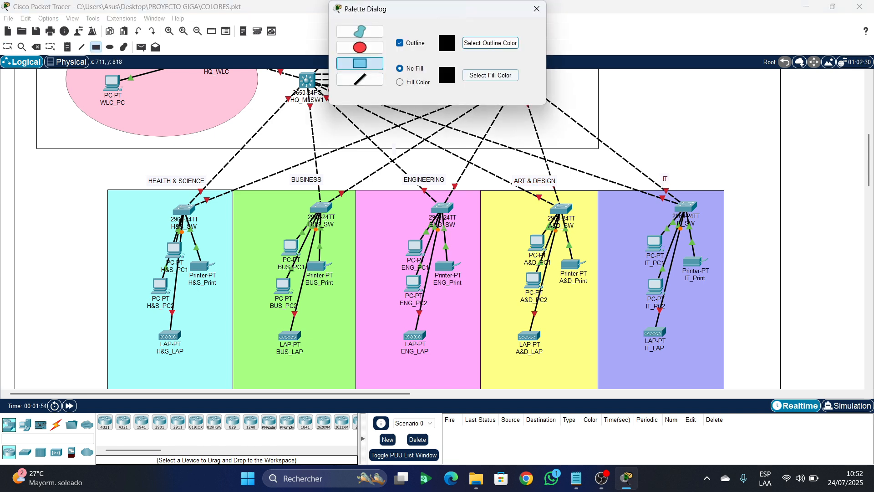
click(400, 82)
click(491, 75)
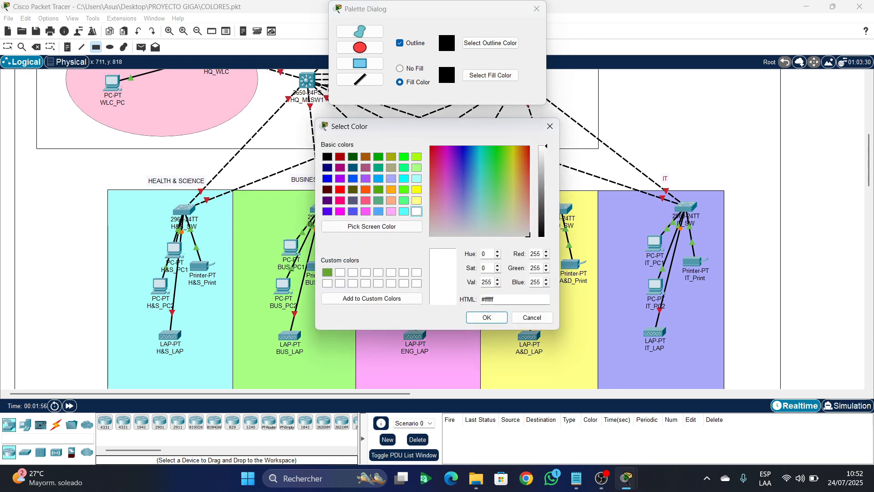
click(353, 212)
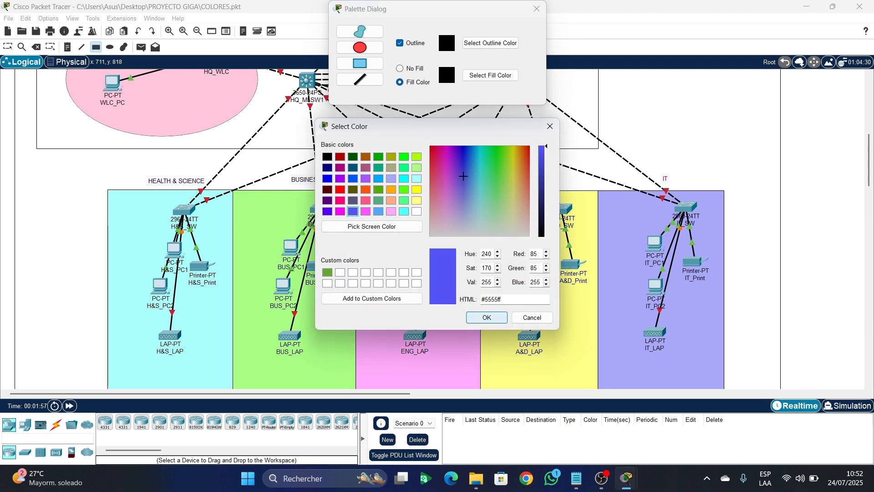
click(486, 317)
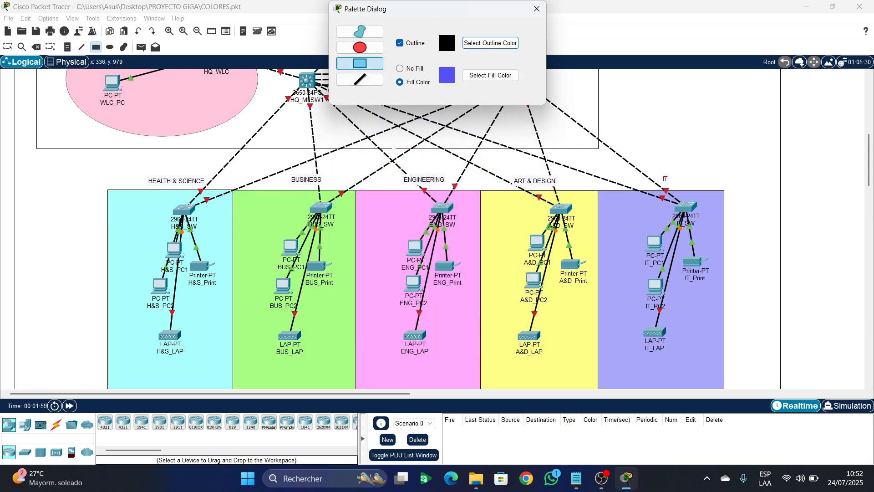
mouse_move(145, 175)
mouse_down()
mouse_move(151, 184)
mouse_move(210, 188)
mouse_up()
drag(280, 168, 327, 188)
drag(397, 171, 451, 187)
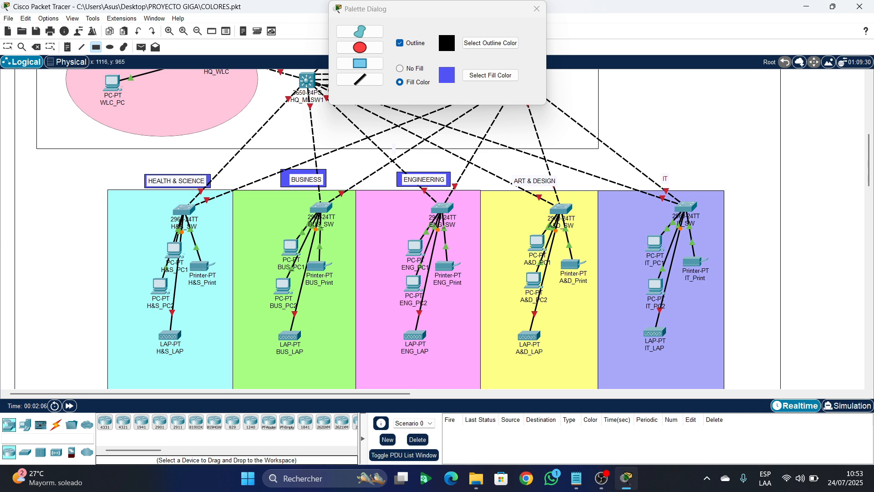
drag(508, 171, 558, 188)
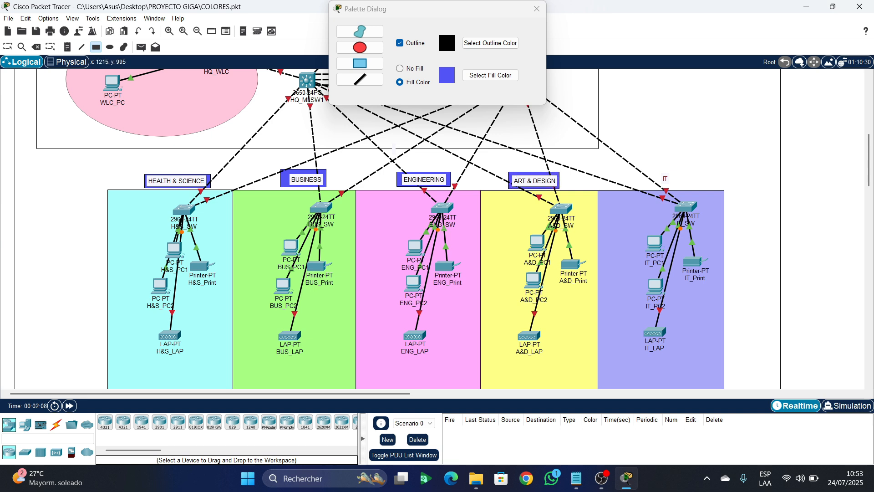
drag(647, 171, 685, 188)
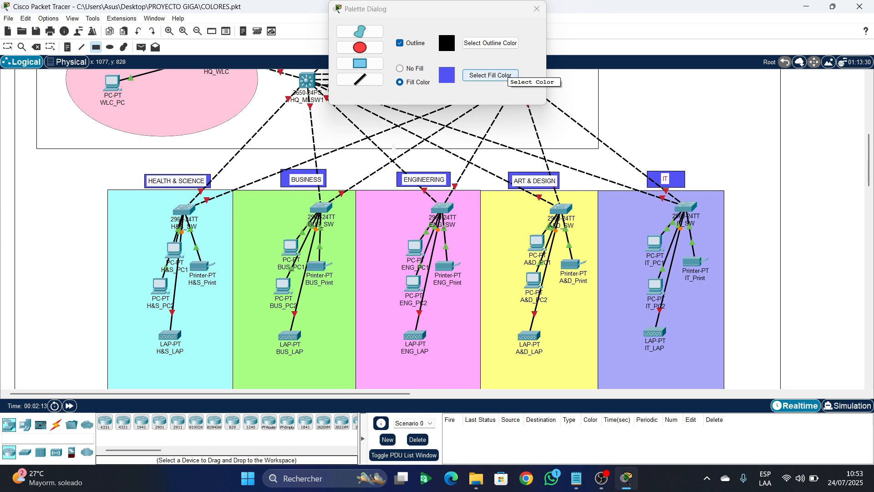
click(537, 9)
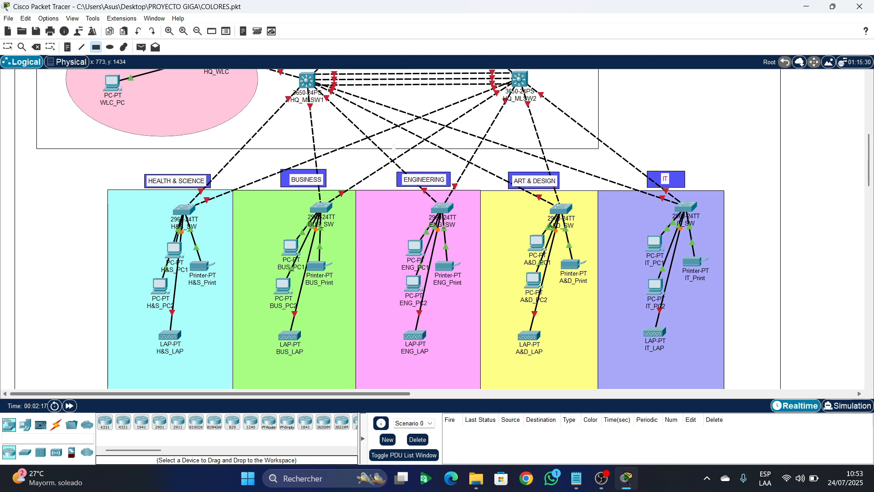
- Add the notes "BRANCH HEALTH & SCIENCE" and "BRANCH BUSINESS" inside the green and cyan branch zones
scroll(653, 273, right, 15)
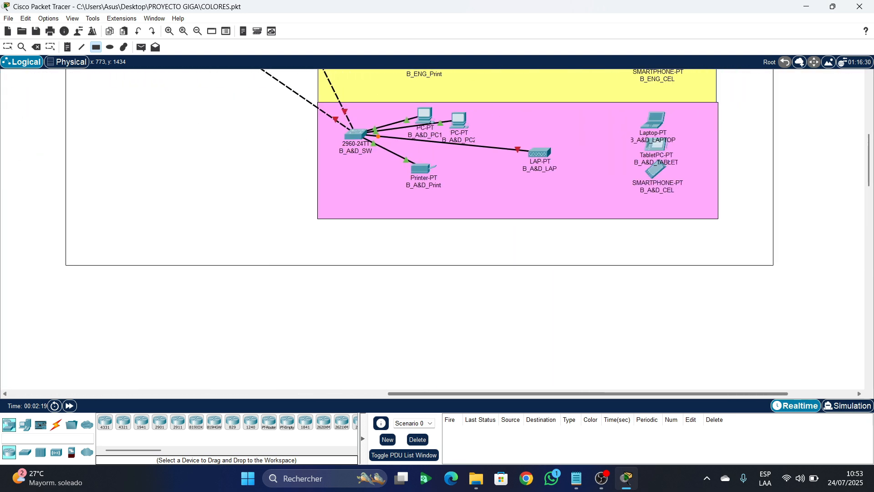
scroll(433, 228, up, 10)
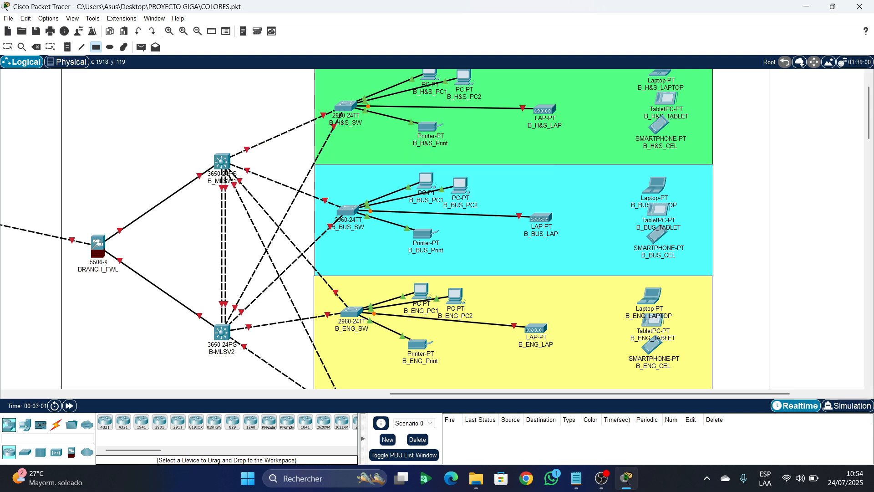
scroll(432, 227, up, 3)
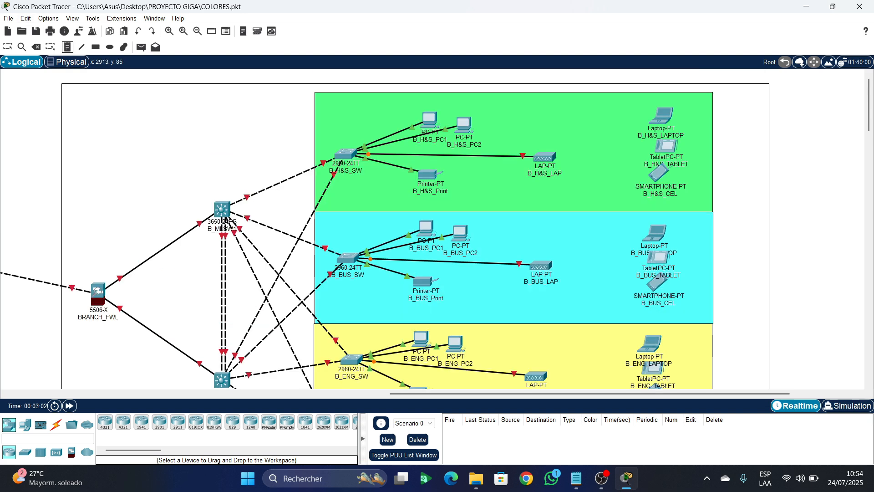
click(515, 102)
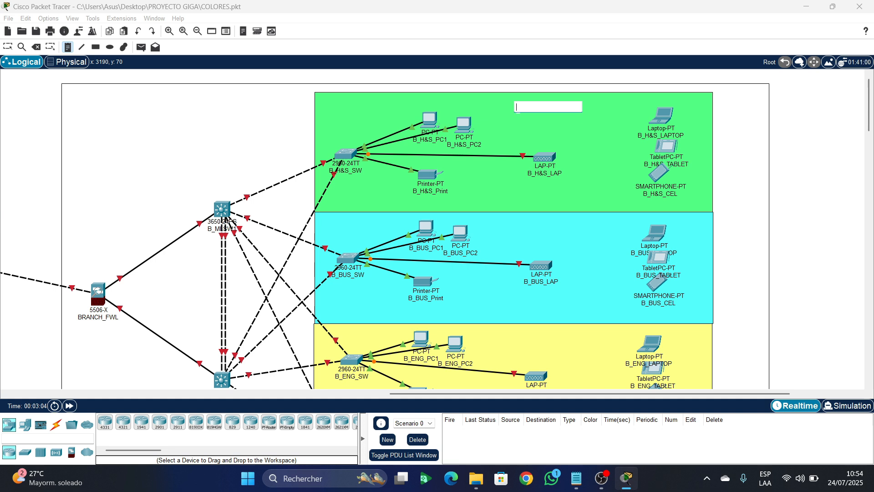
text(BRANCH HEAL)
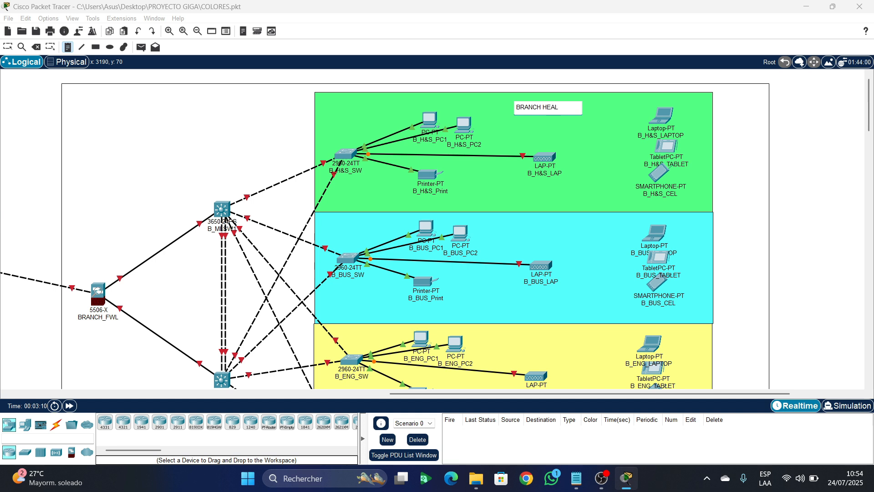
text(TH & SCIENCE)
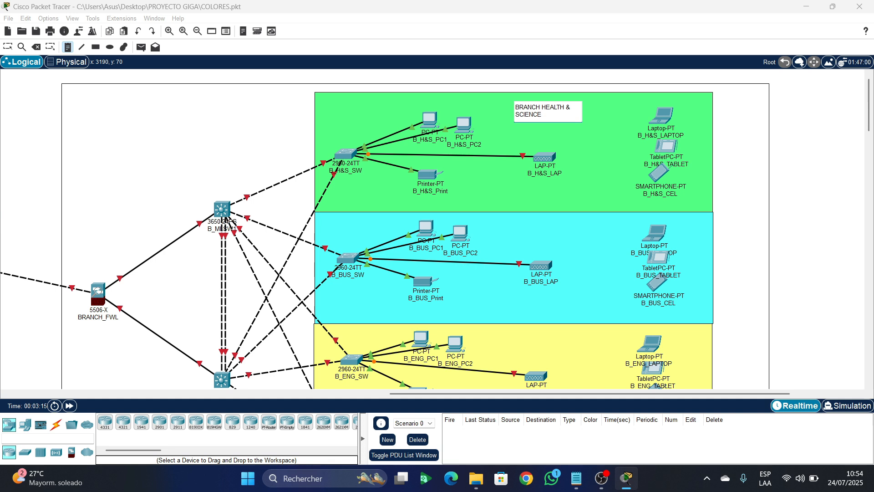
click(516, 224)
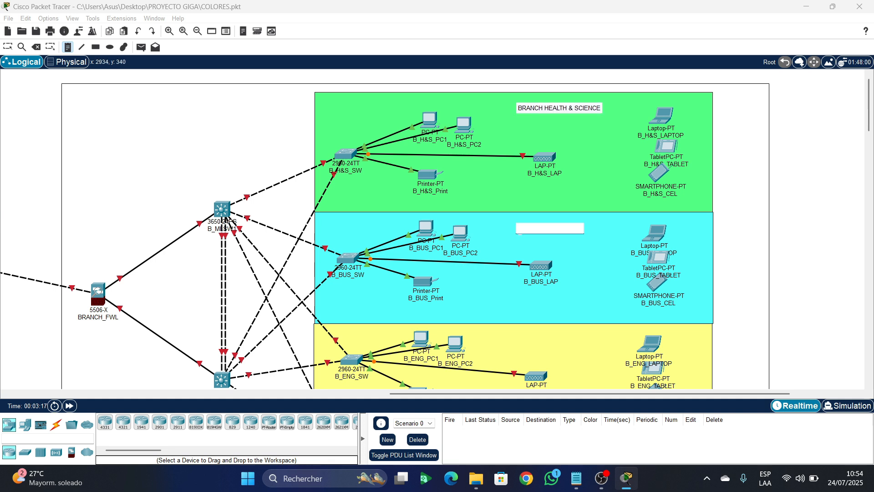
text(BRANCH BUSI)
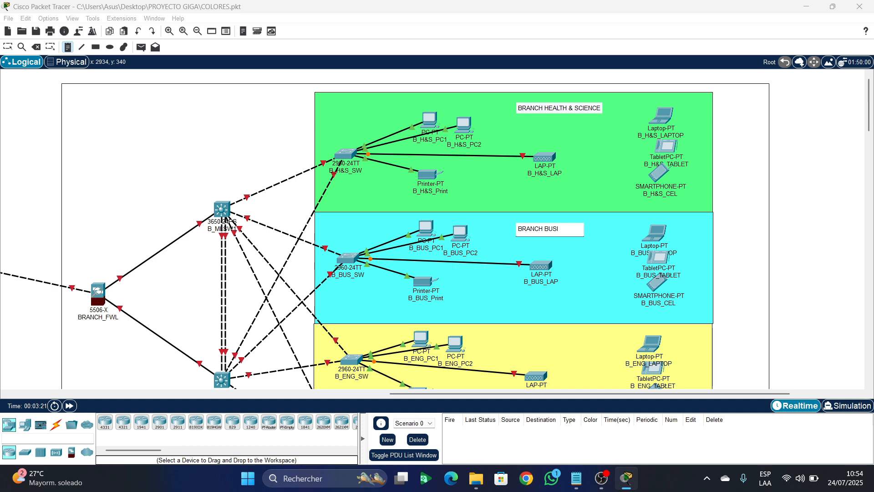
text(NESS)
- Add the notes "BRANCH ENGINEERING" and "BRANCH ART & DESIGN" inside the yellow and pink branch zones
click(525, 337)
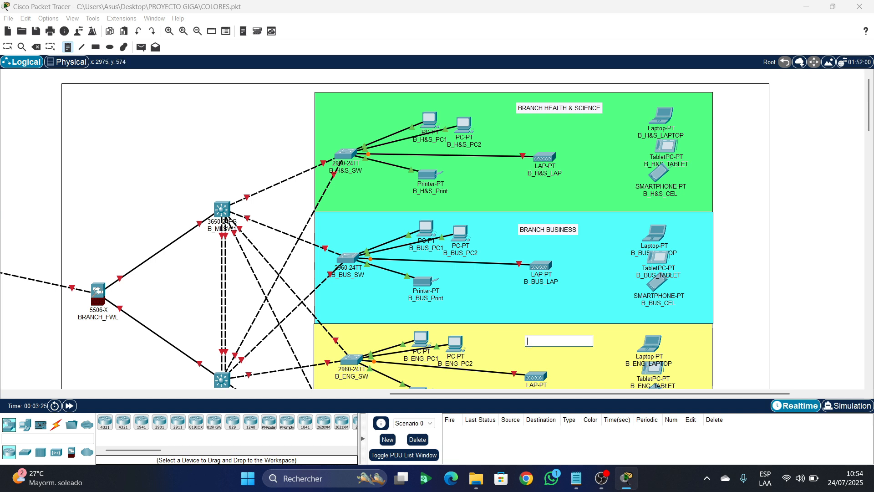
text(BRANCH)
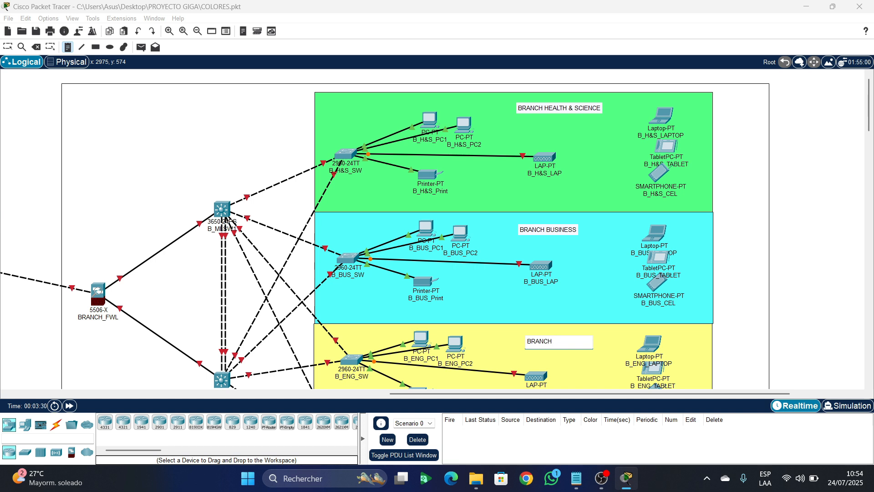
text(ENGINEERING)
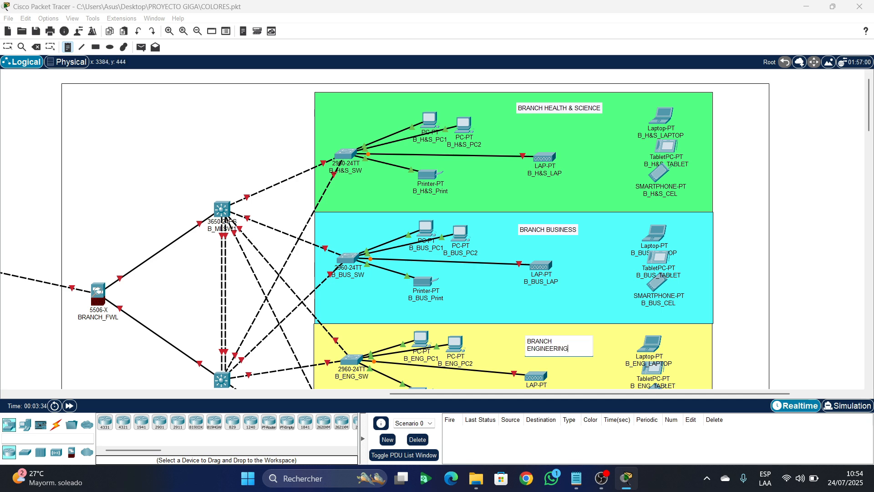
scroll(531, 274, down, 5)
click(535, 212)
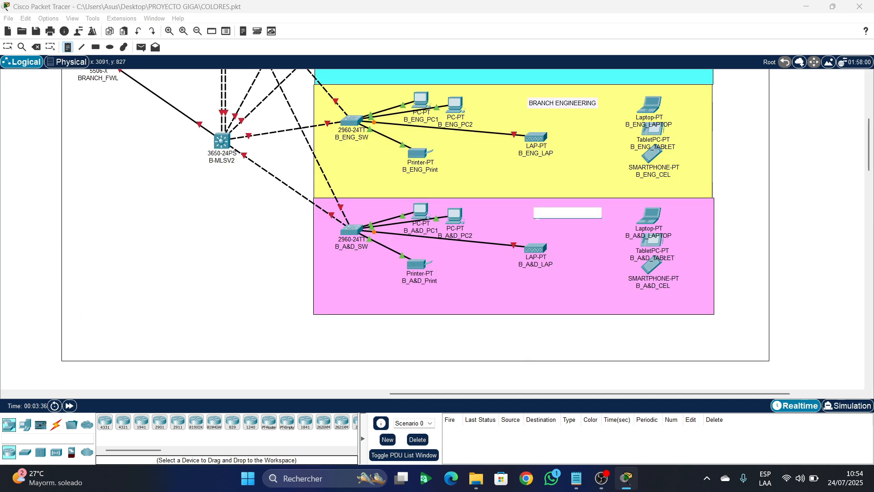
text(BRANCH)
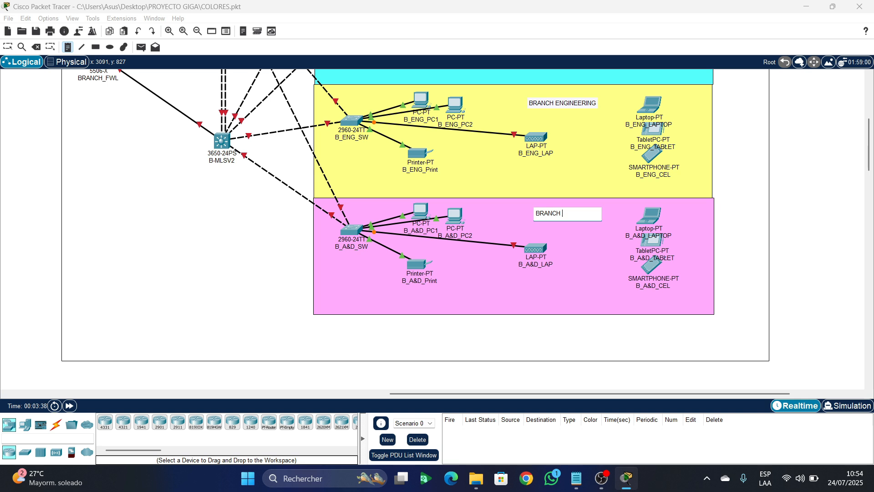
text(ART & DESIGN)
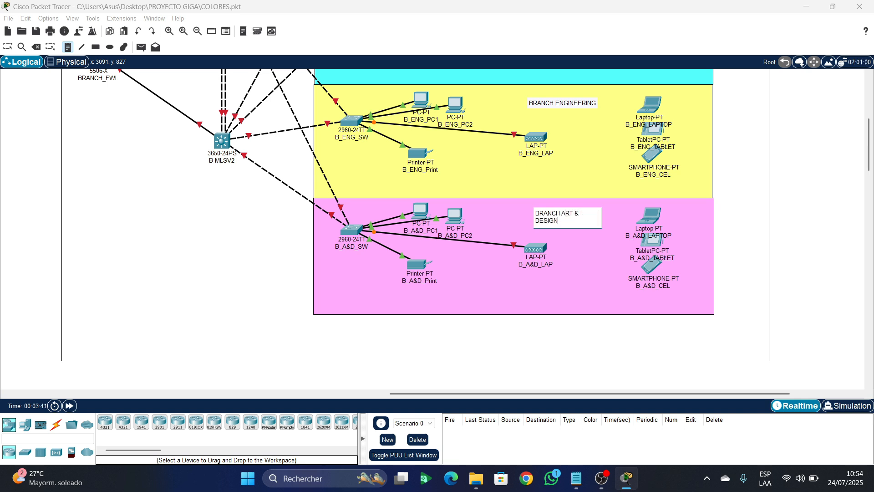
key(Escape)
- Shift the branch department notes so they line up vertically with the BRANCH ENGINEERING note
scroll(385, 228, up, 3)
scroll(385, 228, up, 3)
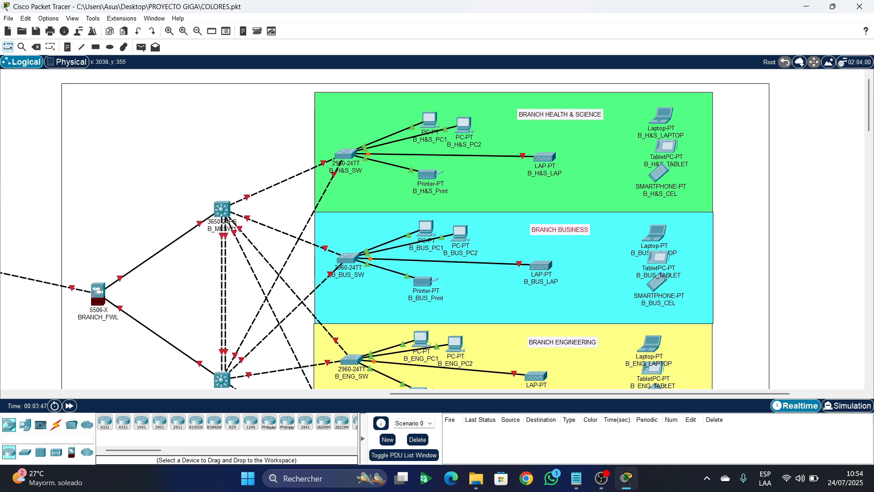
scroll(385, 228, down, 4)
drag(567, 262, 562, 263)
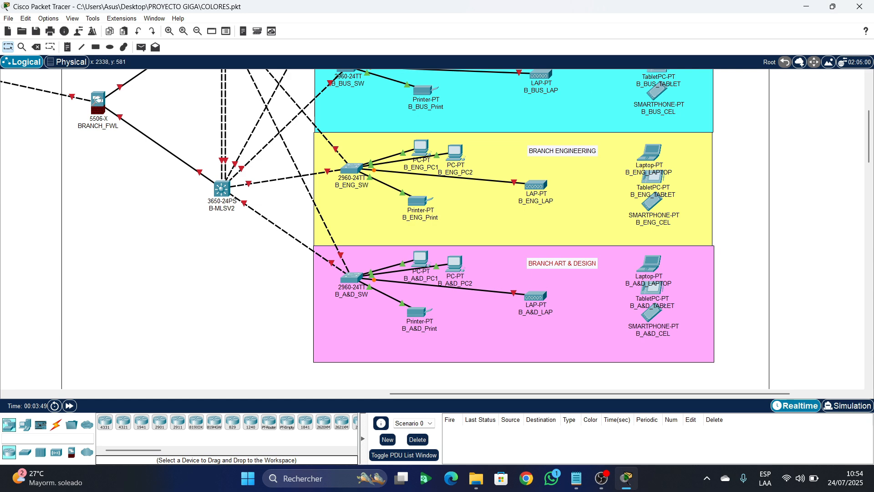
- Draw blue filled rectangles with a black outline behind the four branch department notes
click(97, 48)
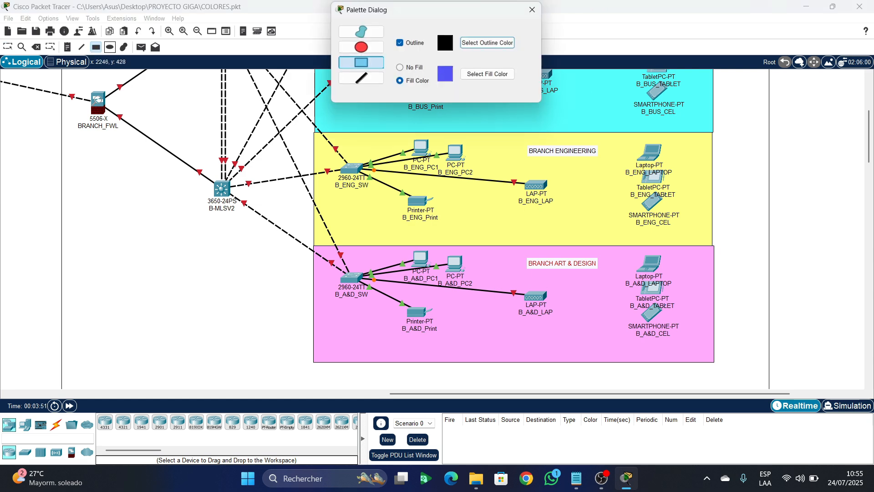
scroll(385, 228, up, 4)
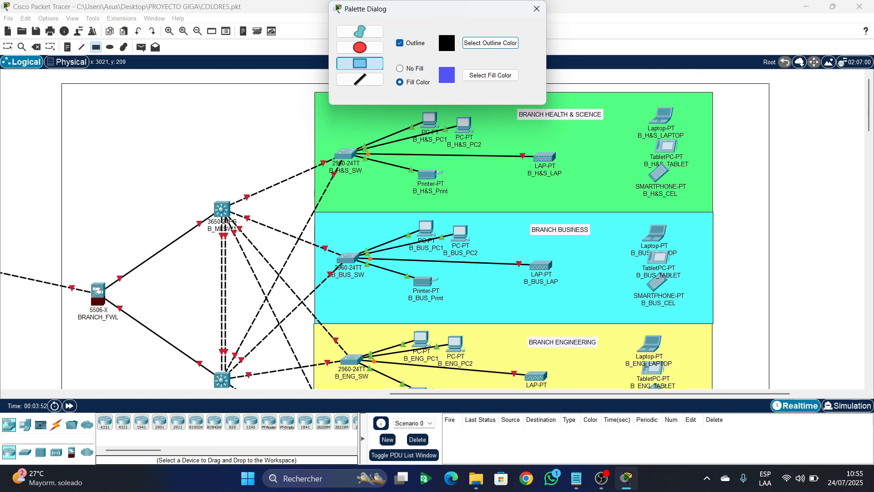
drag(410, 9, 281, 9)
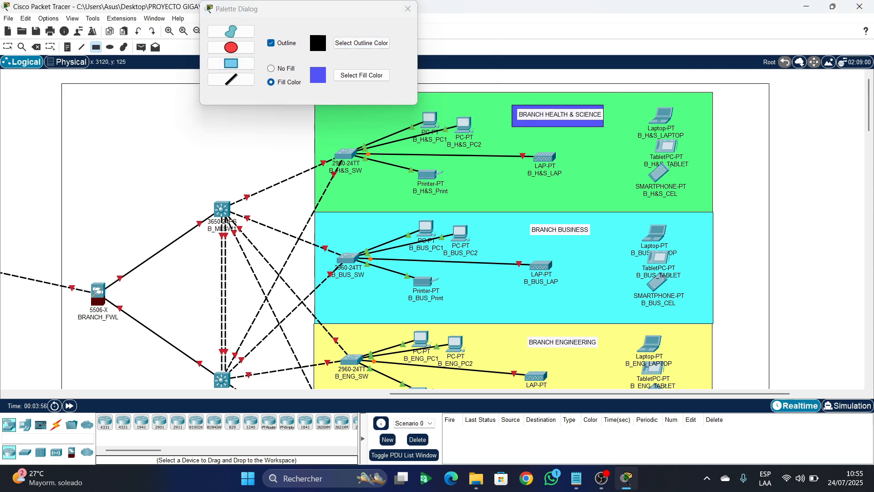
scroll(546, 137, down, 3)
mouse_move(525, 74)
mouse_down()
mouse_move(565, 98)
mouse_move(594, 97)
mouse_up()
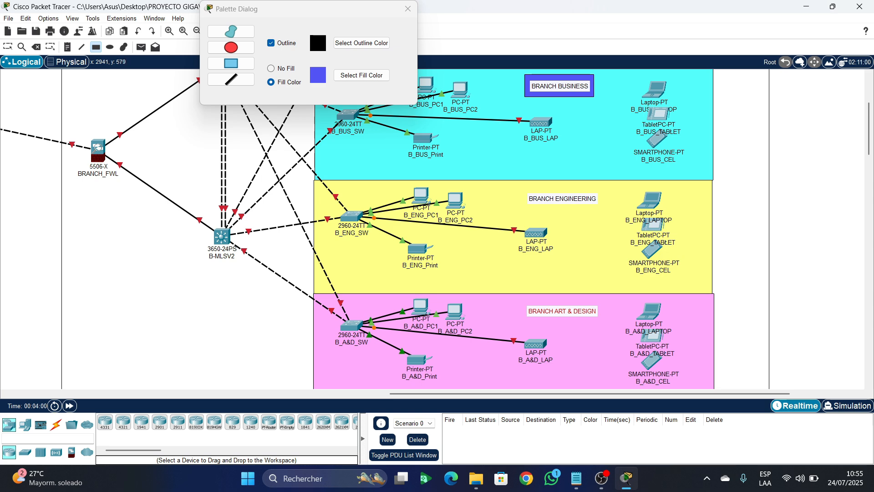
mouse_move(522, 188)
mouse_down()
mouse_move(579, 209)
mouse_move(601, 208)
mouse_up()
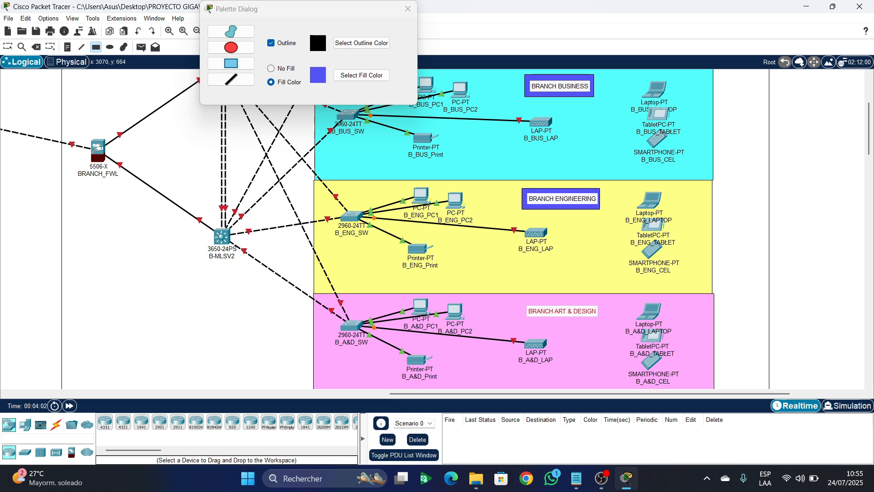
scroll(537, 219, down, 2)
mouse_move(520, 203)
mouse_down()
mouse_move(523, 220)
mouse_move(601, 227)
mouse_up()
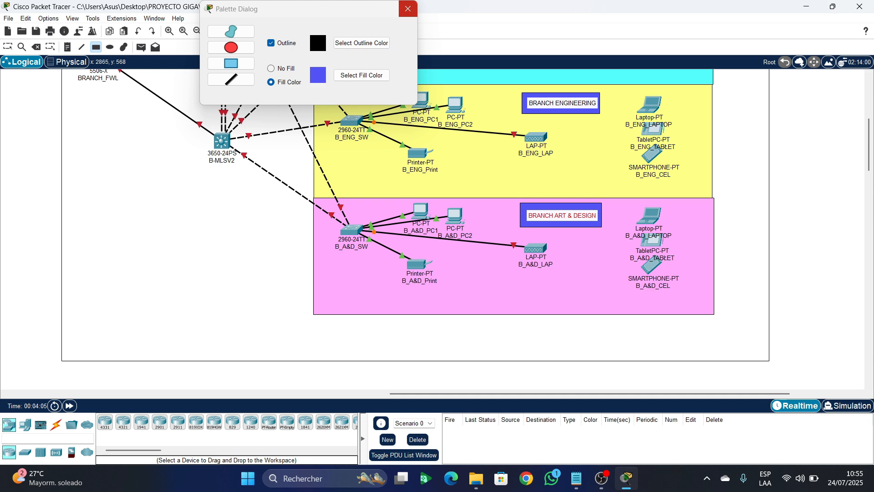
click(408, 9)
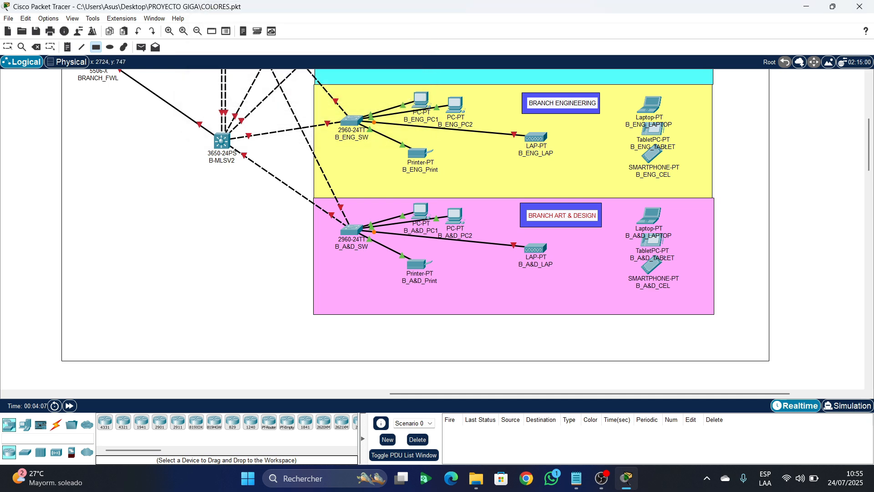
- Add the note "BRANCH CAMPUS NETWORK" in the upper-left corner of the branch area's outline
scroll(432, 227, up, 5)
drag(443, 394, 376, 393)
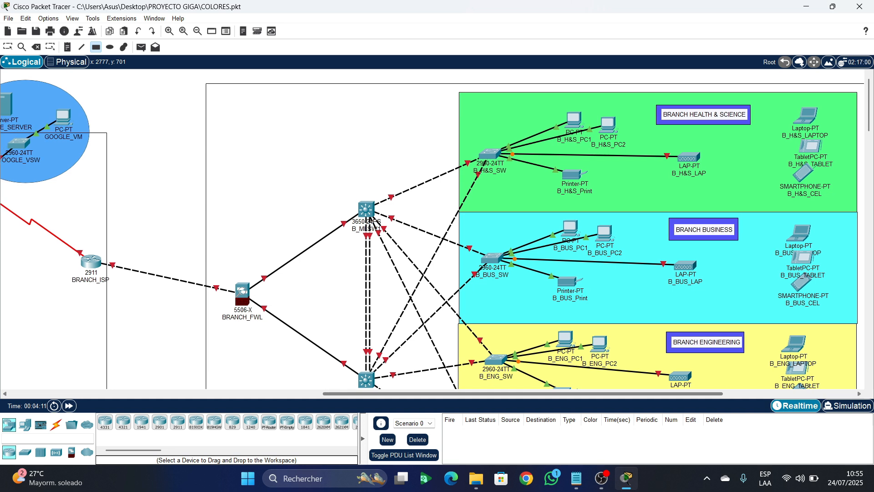
click(68, 47)
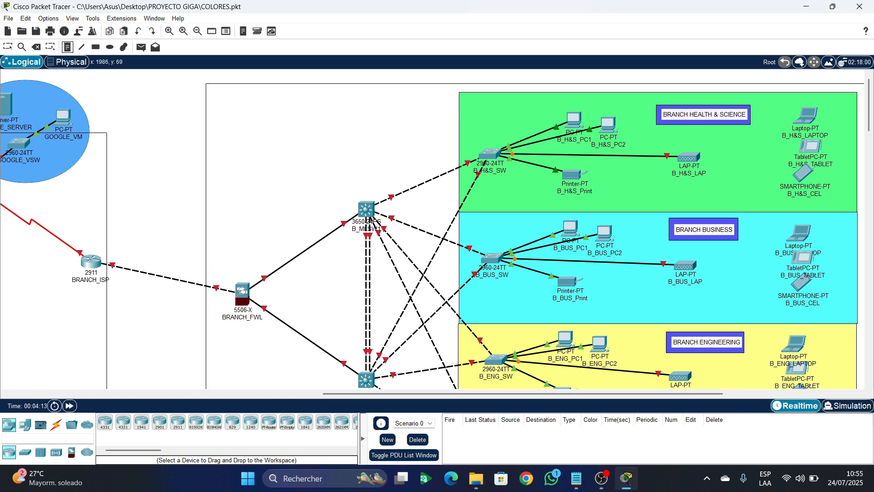
click(244, 111)
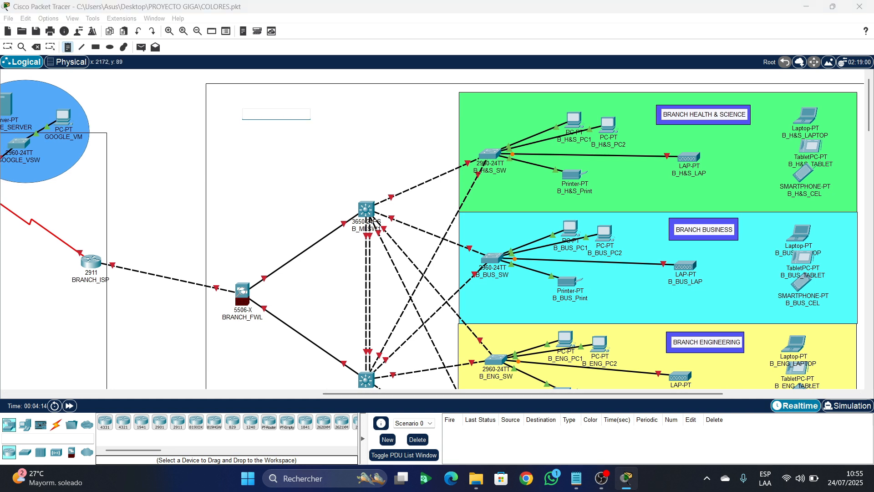
text(BRANCH)
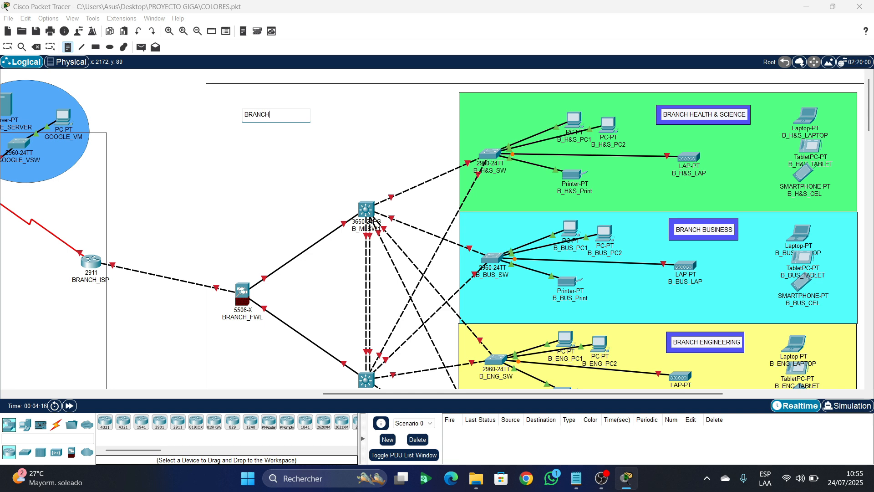
text( CAMPUS NETWORK)
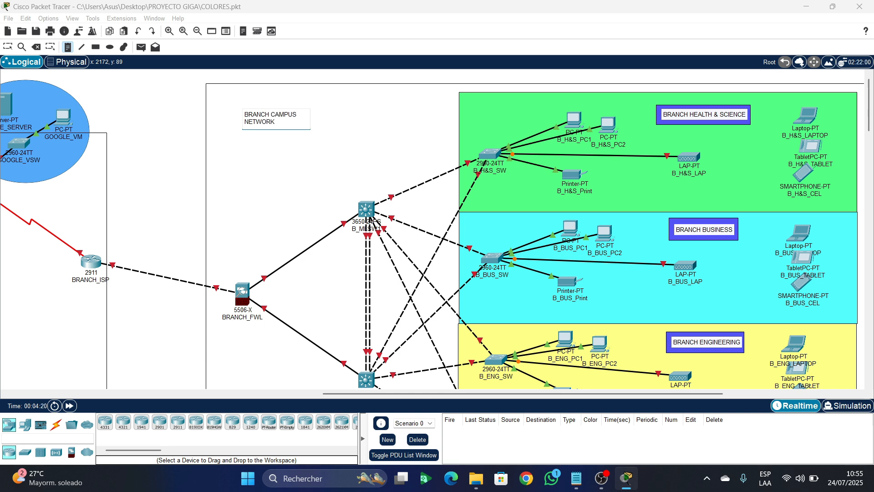
- Draw a light yellow filled rectangle with a black outline behind the BRANCH CAMPUS NETWORK note
click(96, 46)
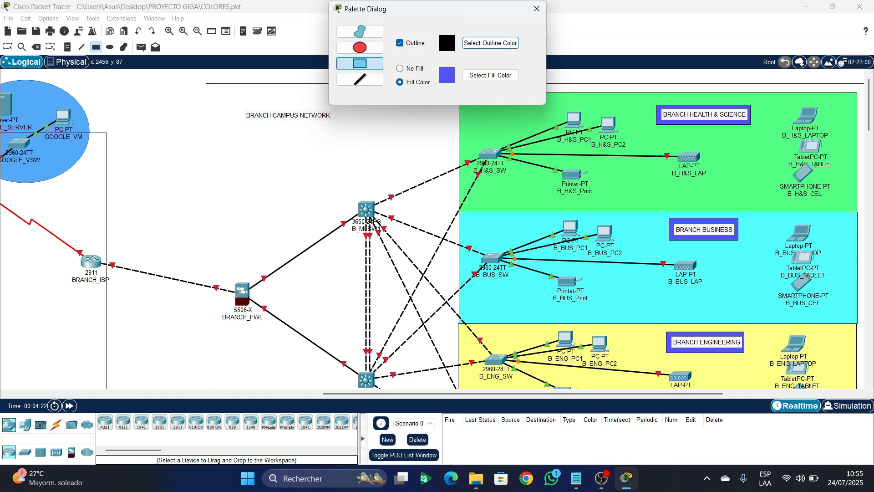
click(491, 75)
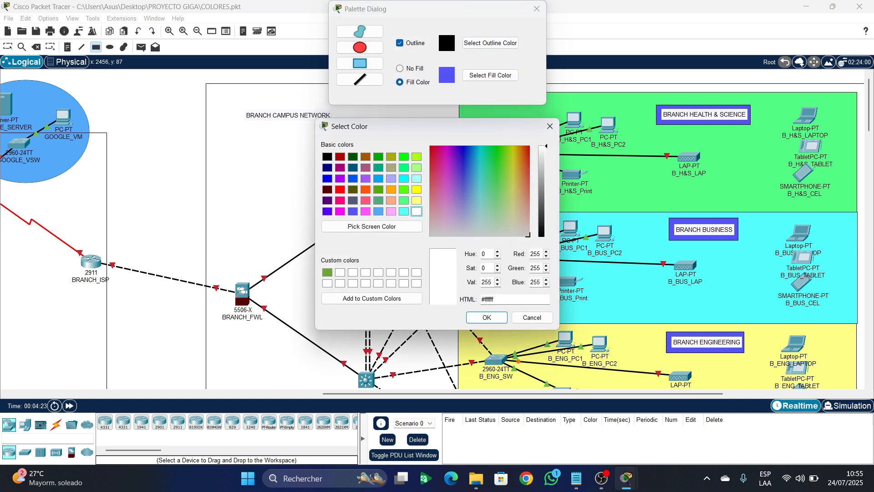
click(417, 201)
click(487, 317)
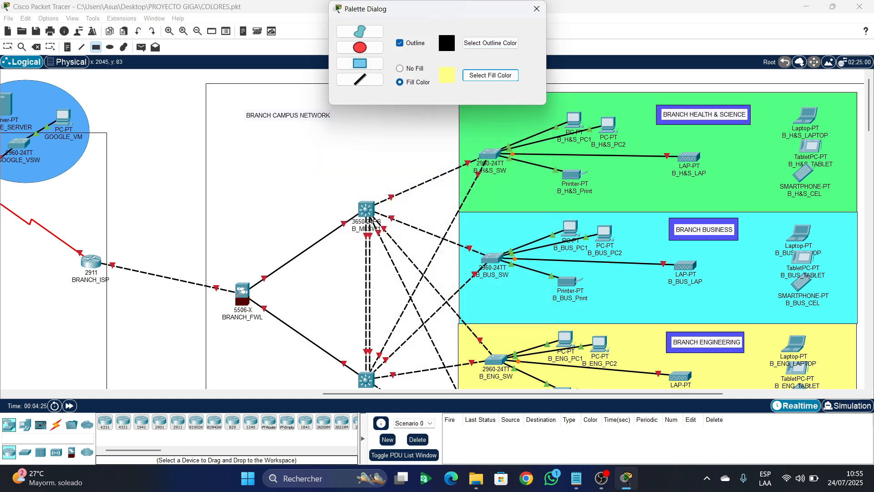
drag(237, 102, 336, 127)
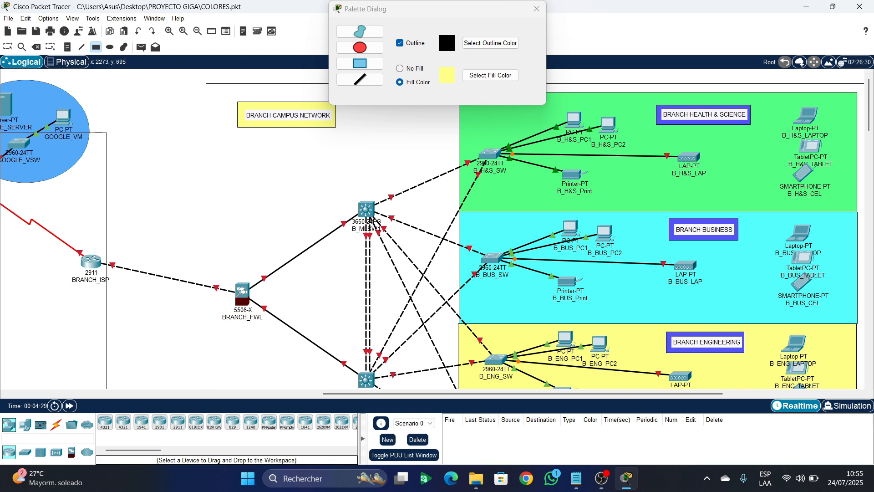
- Add the note "MAIN UNIVERSITY NETWORK" in the empty headquarters space to the right of the HQ_MLSW2 switch
drag(355, 394, 132, 394)
scroll(432, 228, down, 5)
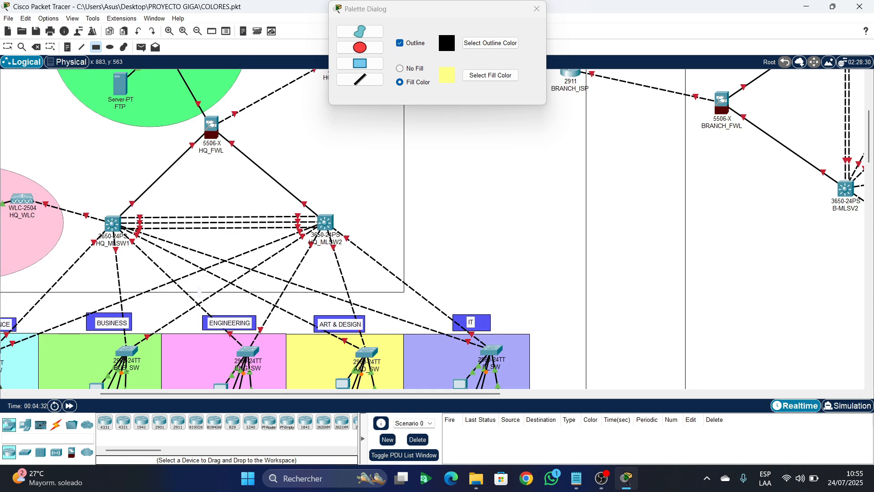
scroll(433, 227, up, 5)
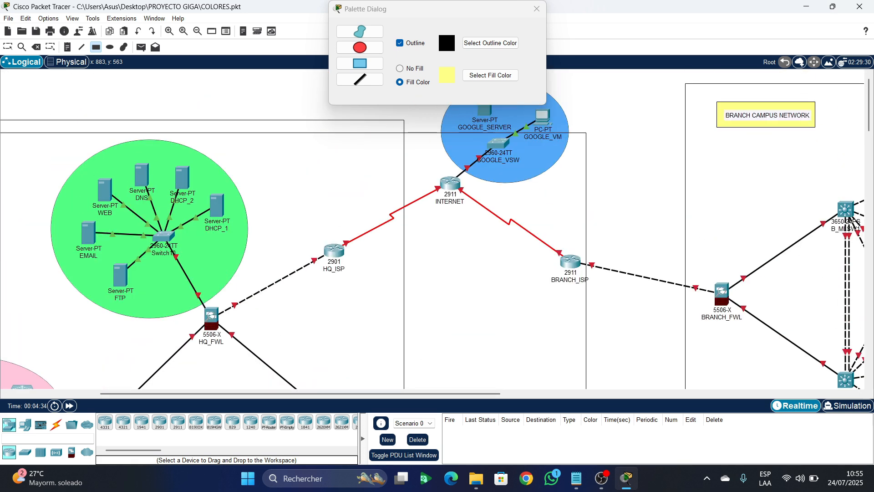
scroll(433, 227, down, 5)
scroll(432, 228, up, 5)
scroll(432, 228, down, 4)
scroll(433, 228, up, 1)
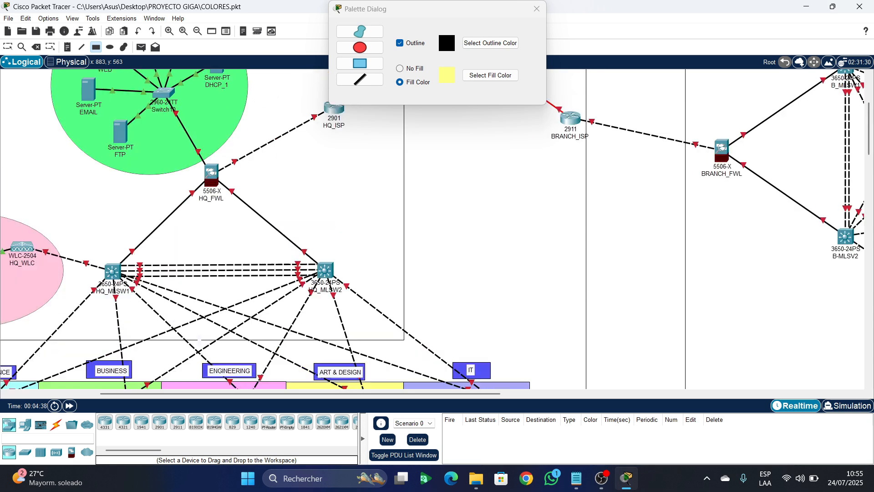
scroll(432, 227, up, 2)
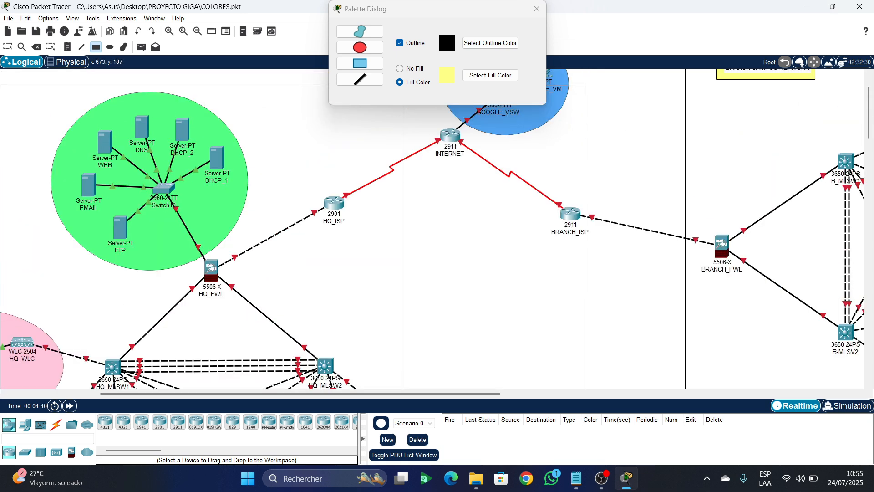
click(67, 47)
scroll(437, 228, down, 2)
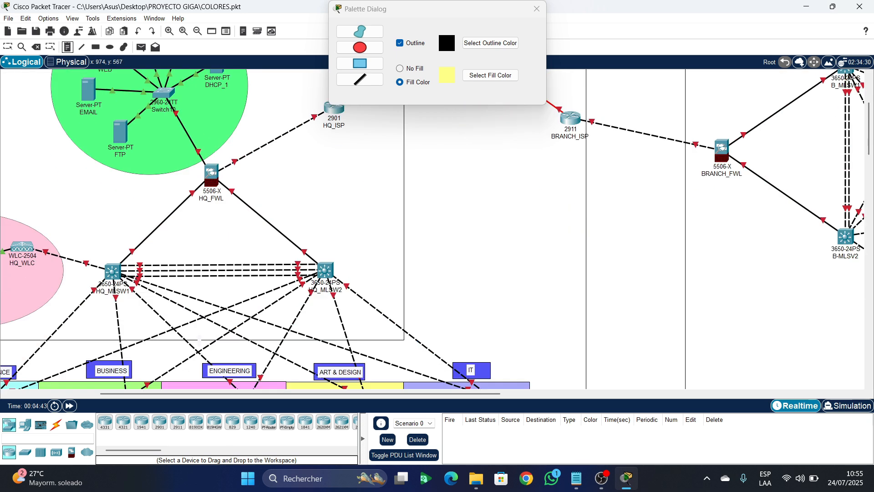
click(438, 227)
text(MAI)
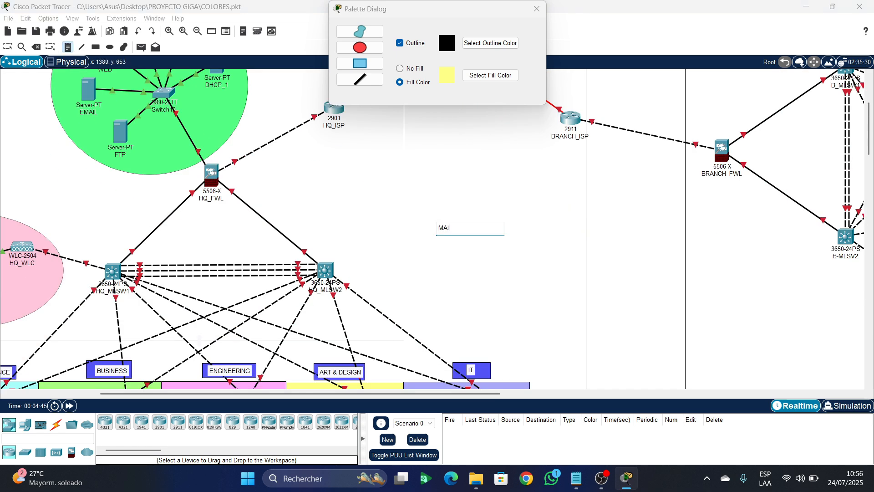
text(N UNIVERSITY NETWOR)
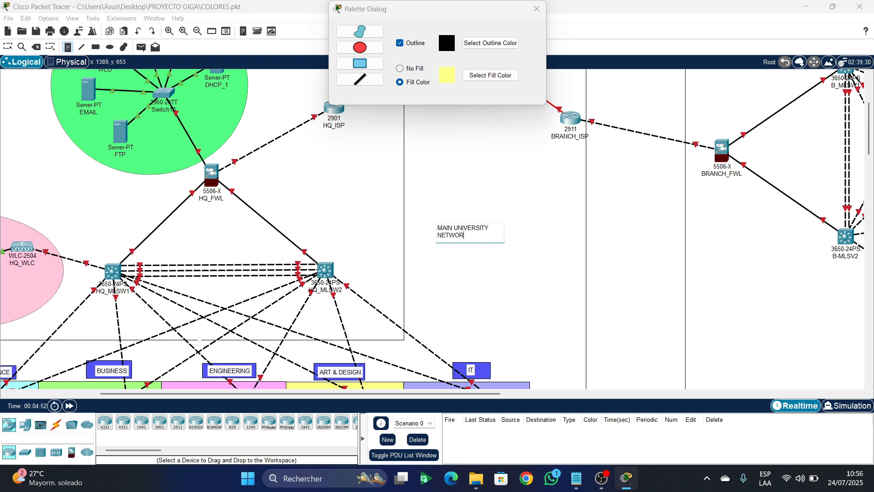
text(K)
- Move the MAIN UNIVERSITY NETWORK note to the empty space above the HQ_ISP router, beside the green server zone
click(359, 63)
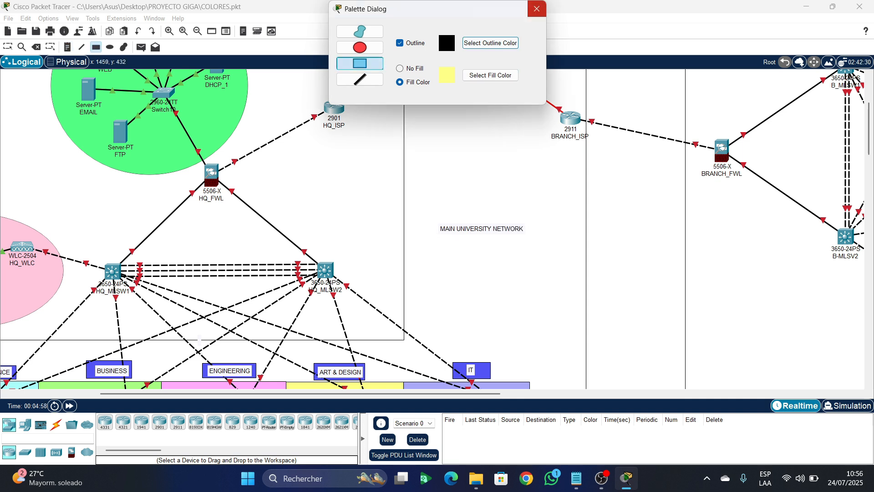
click(536, 8)
click(8, 47)
scroll(415, 237, down, 2)
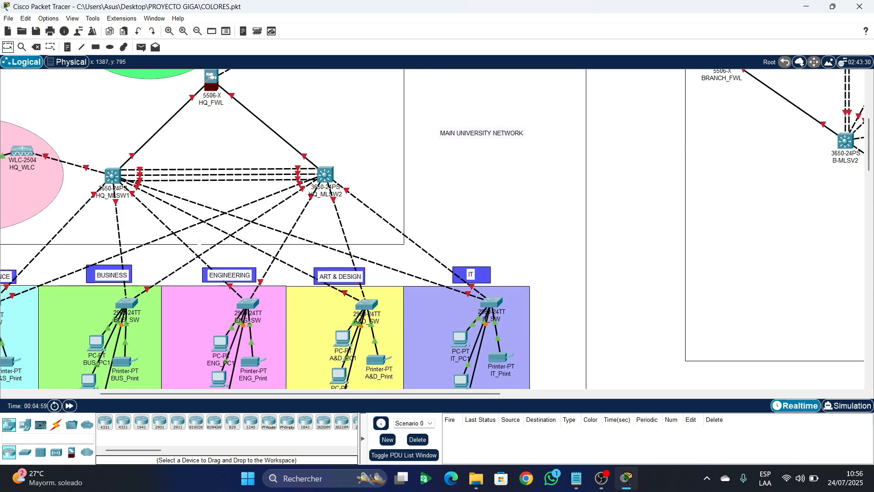
scroll(414, 136, up, 1)
drag(459, 181, 465, 105)
scroll(464, 105, up, 3)
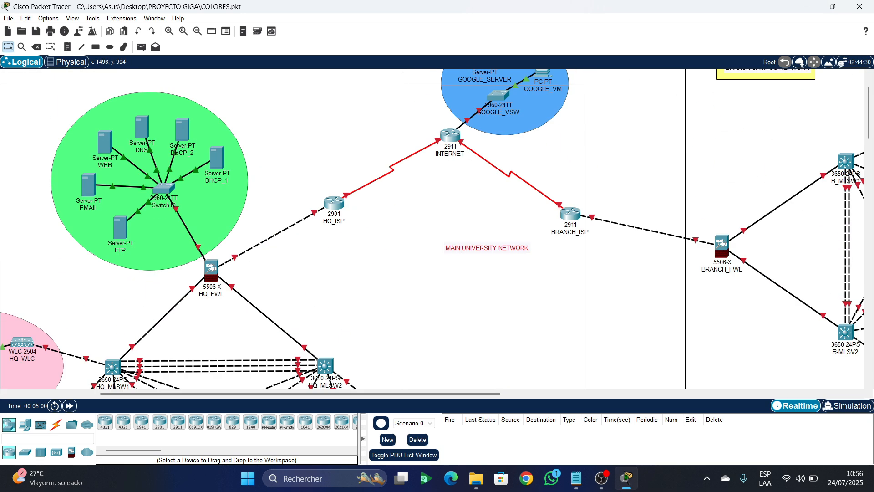
drag(488, 248, 339, 113)
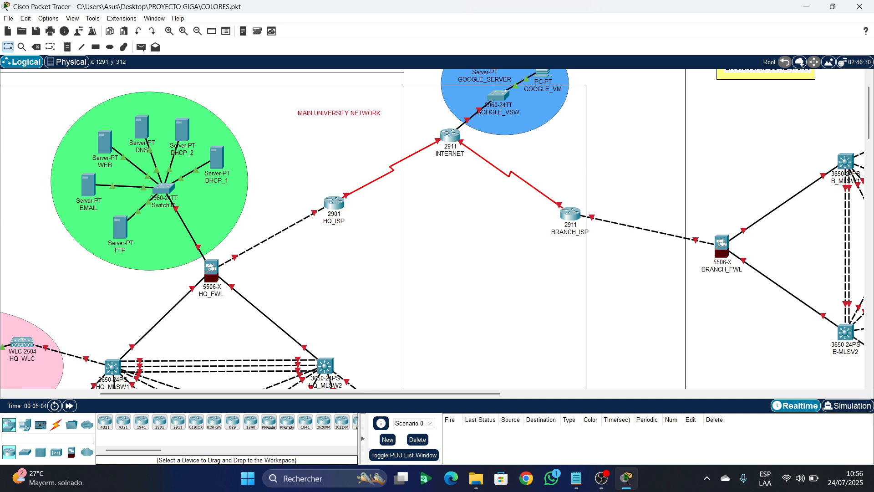
- Draw a light yellow filled rectangle with a black outline behind the MAIN UNIVERSITY NETWORK note
click(96, 47)
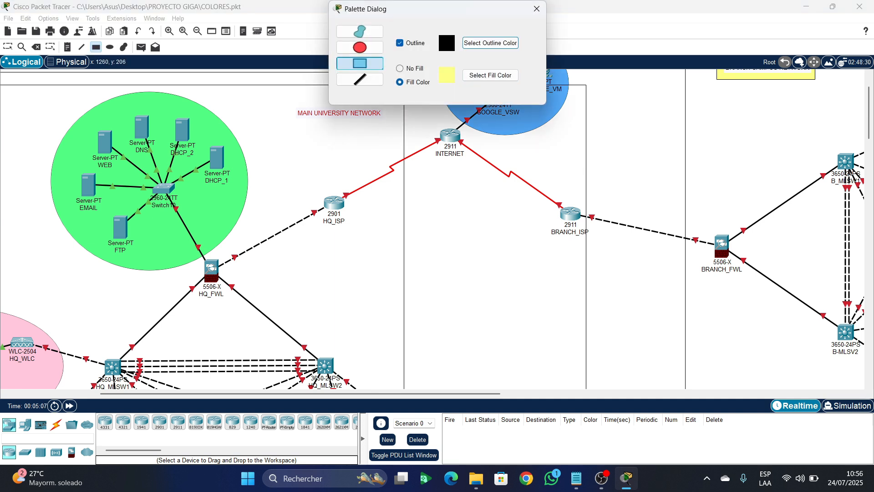
mouse_move(288, 99)
mouse_down()
mouse_move(309, 120)
mouse_move(396, 129)
mouse_move(389, 124)
mouse_up()
click(537, 9)
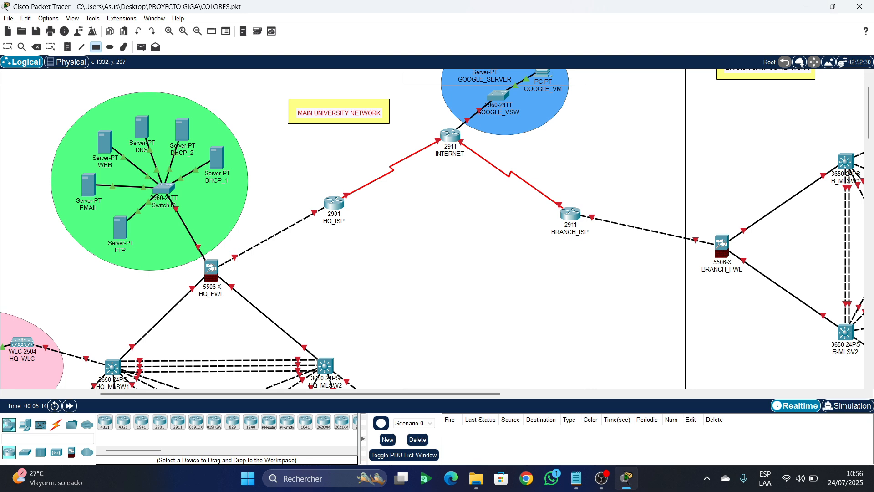
key(Escape)
- Start a note in the upper-left corner of the headquarters HEALTH & SCIENCE zone with the heading "VLAN" and a blank line below
scroll(459, 368, down, 3)
scroll(460, 368, down, 1)
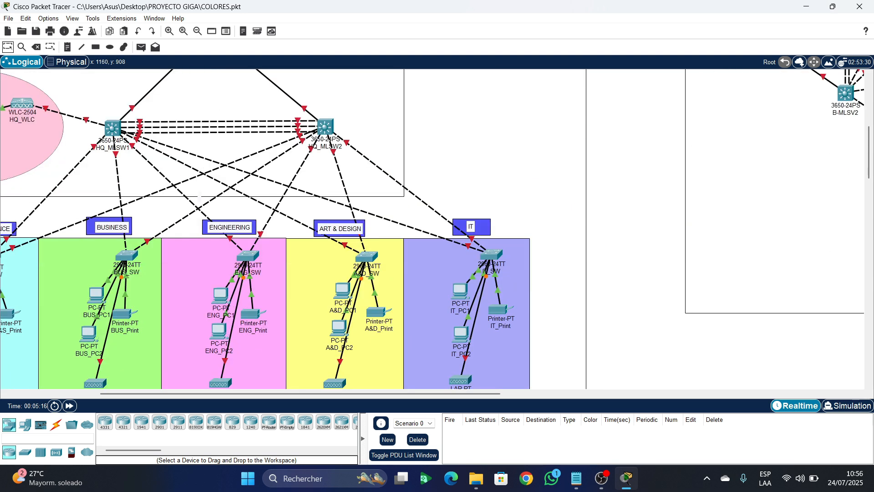
scroll(458, 277, left, 2)
scroll(458, 278, left, 2)
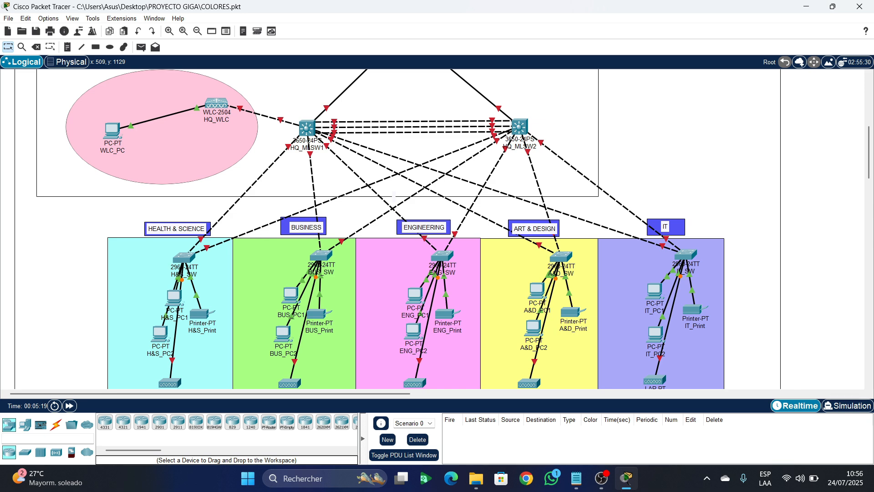
scroll(653, 321, down, 1)
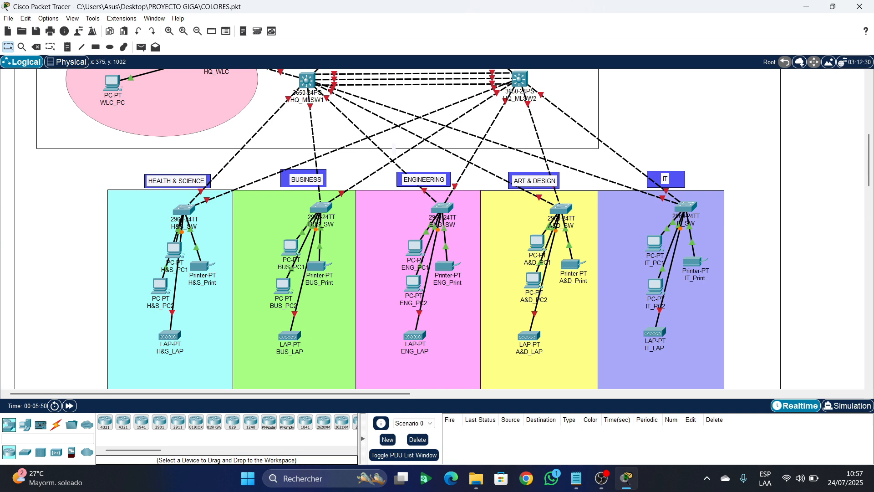
click(67, 46)
click(112, 201)
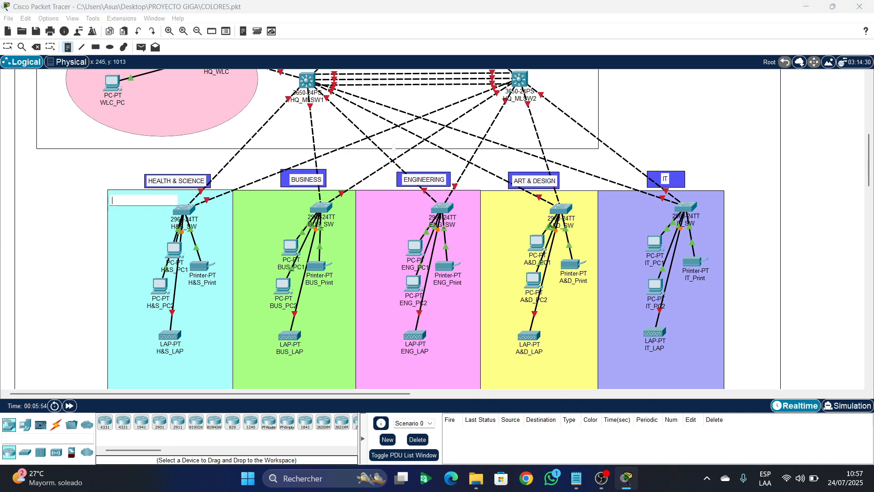
text(VLAN)
key(Return)
key(Return)
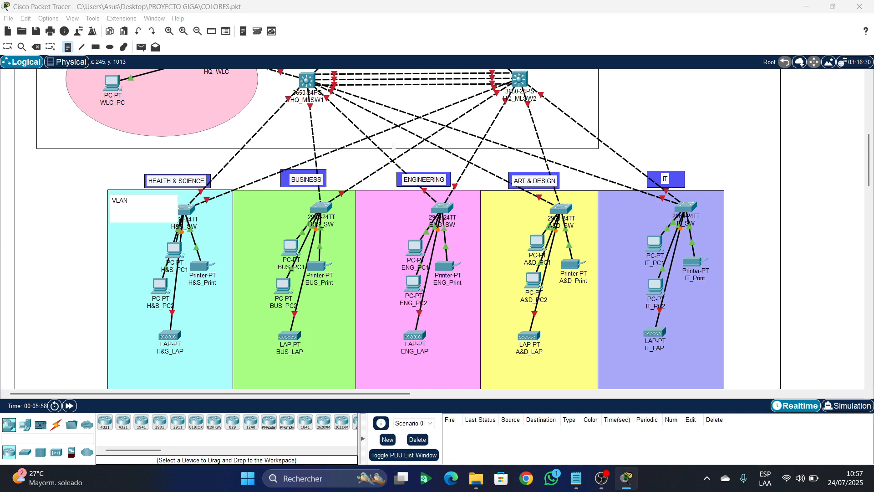
- Add the lines "MGT 99: 192.168.1.0/24" and "LAN 10: 172.16.10.0/16" to the HEALTH & SCIENCE VLAN note
text(MG)
text(T:)
text(99)
text(: 192.1)
text(68.1.0)
text(/)
text(24)
key(Return)
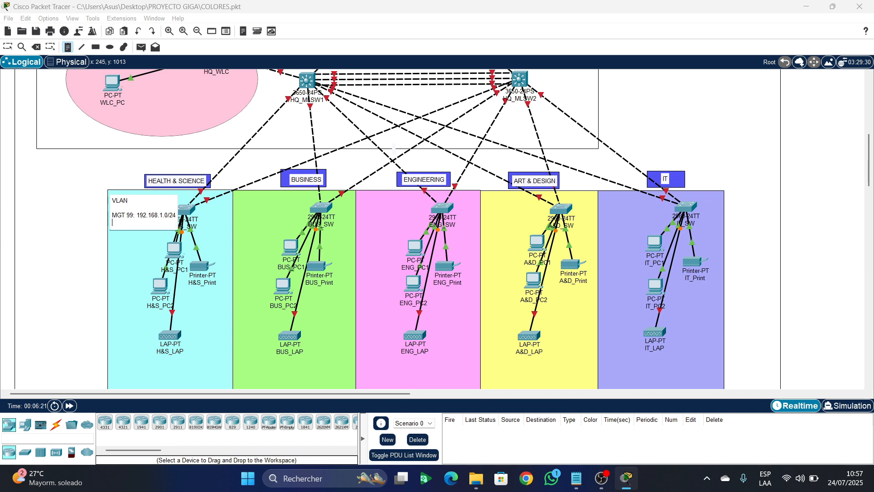
text(LAN 10: 172.16.10.0/16)
key(Return)
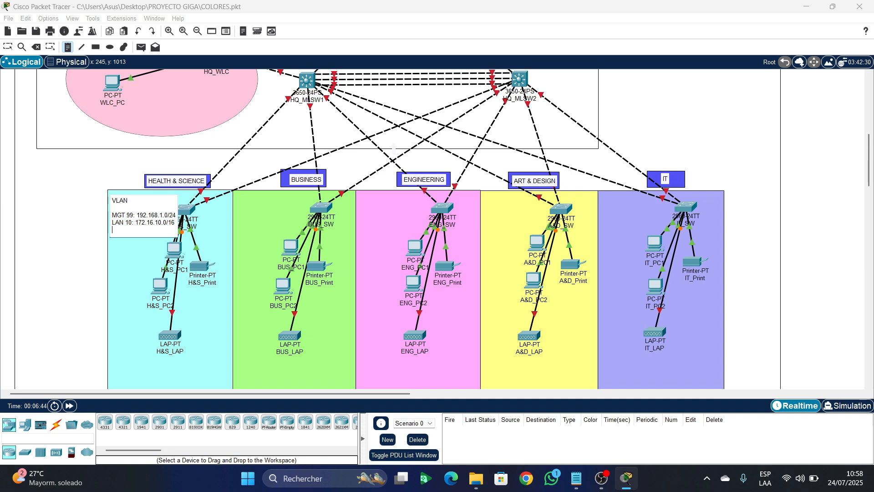
- Add the entry "WLAN 100:10.10.0.0/16" to the VLAN note, keeping it on a single line
text(WLAN 100)
text(: 10.10.0.0.)
key(BackSpace)
text(/16)
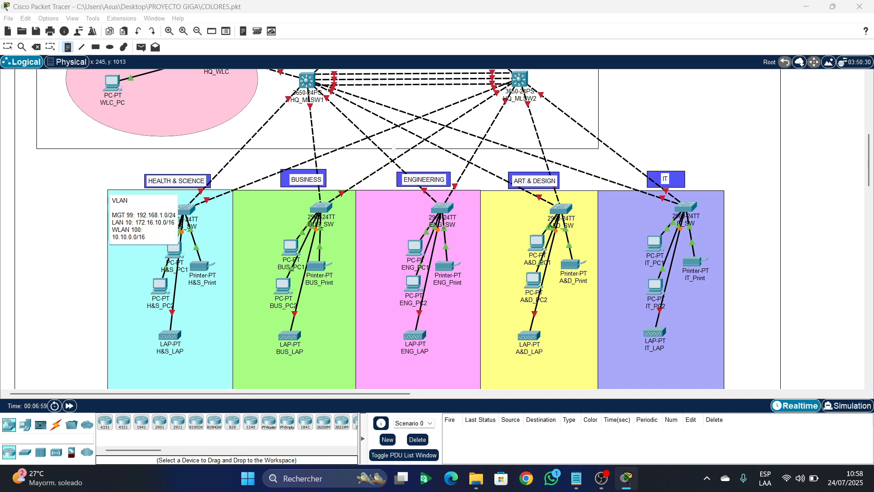
key(Return)
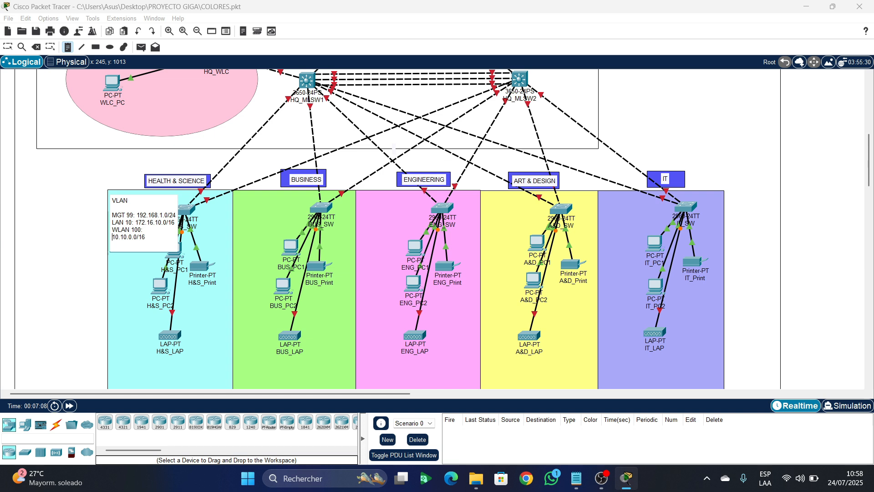
key(BackSpace)
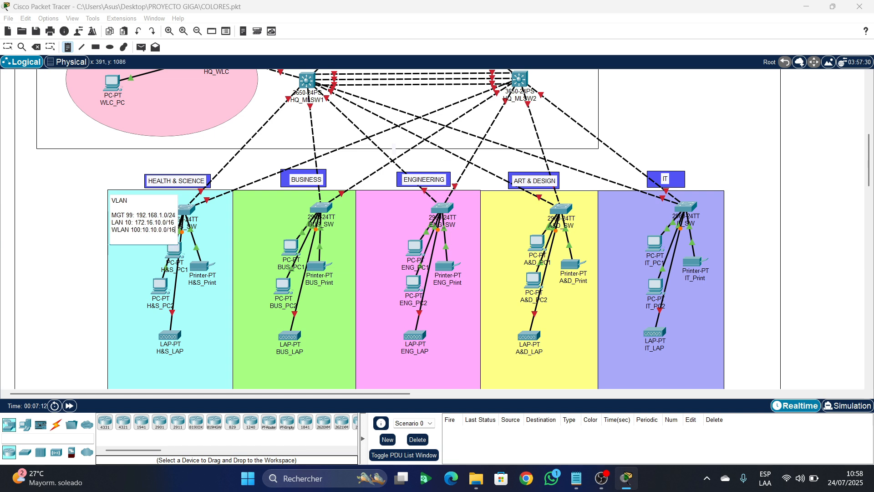
- Add the closing line "IP: DHCP" to the VLAN note and reopen the note for editing
key(Return)
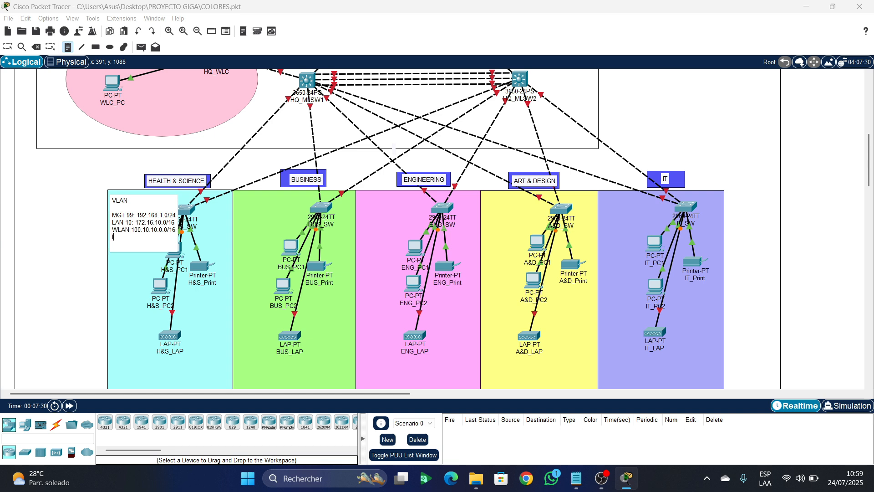
text(P: DHCP)
key(Escape)
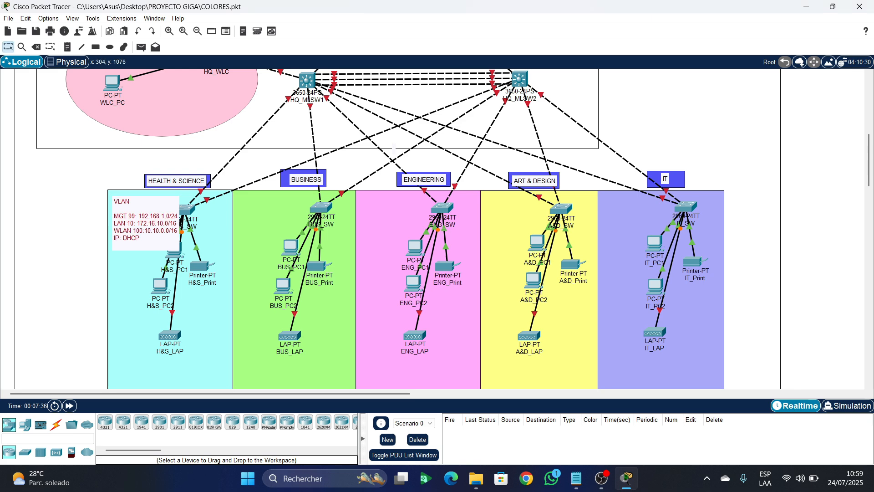
click(132, 224)
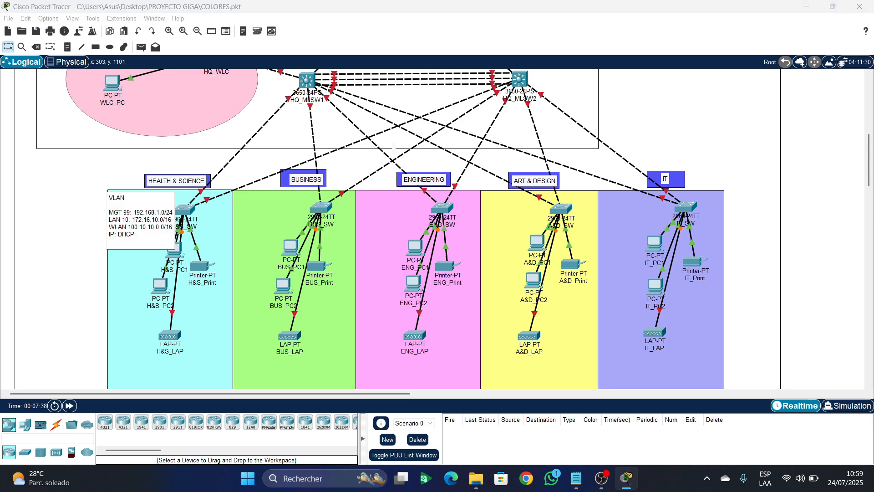
- Move the H&S_SW switch and the H&S_PC1 and H&S_PC2 computers clear of the HEALTH & SCIENCE VLAN note
click(393, 147)
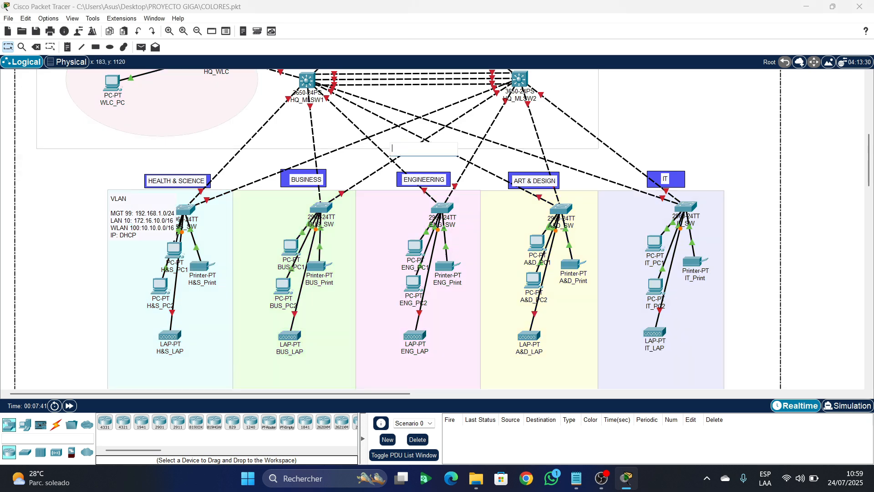
click(90, 242)
drag(136, 220, 189, 211)
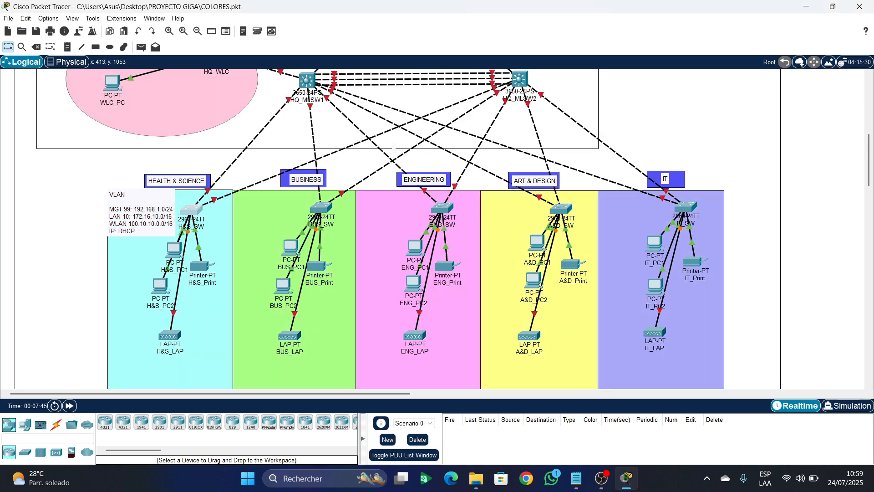
drag(174, 249, 154, 249)
drag(160, 286, 151, 294)
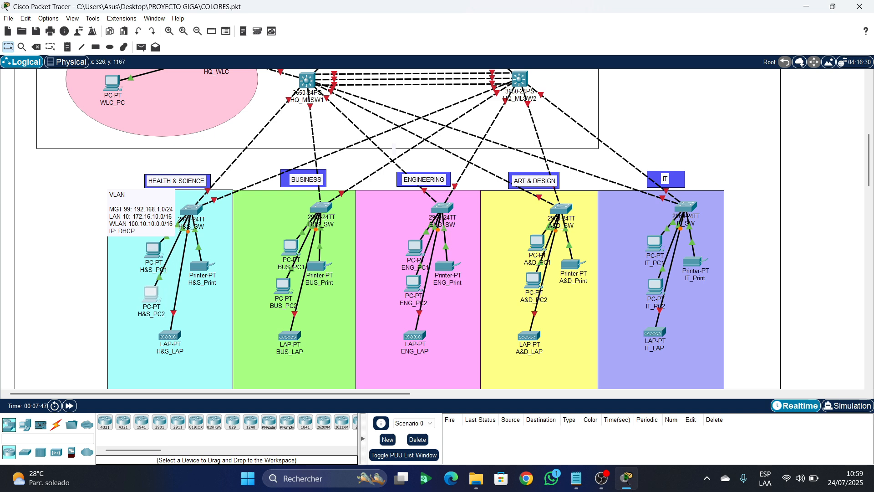
mouse_move(153, 249)
mouse_down()
mouse_move(151, 258)
mouse_move(158, 233)
mouse_up()
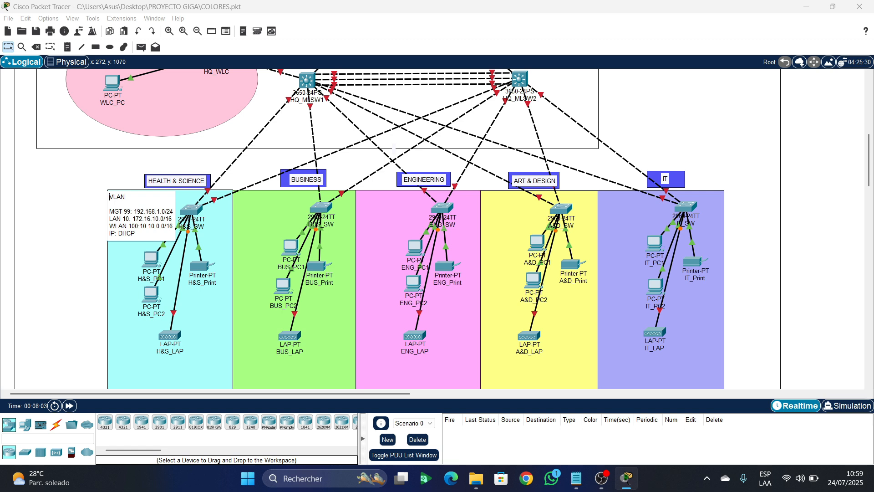
click(8, 47)
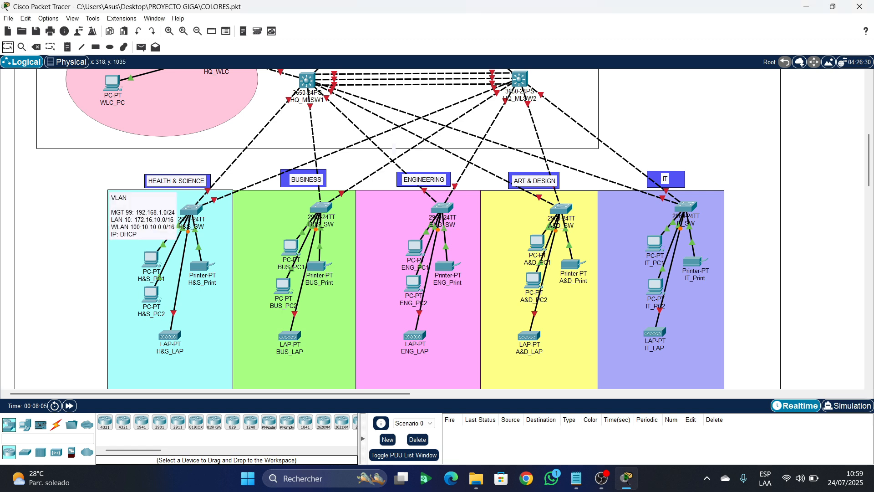
click(118, 198)
text(DHCP_1)
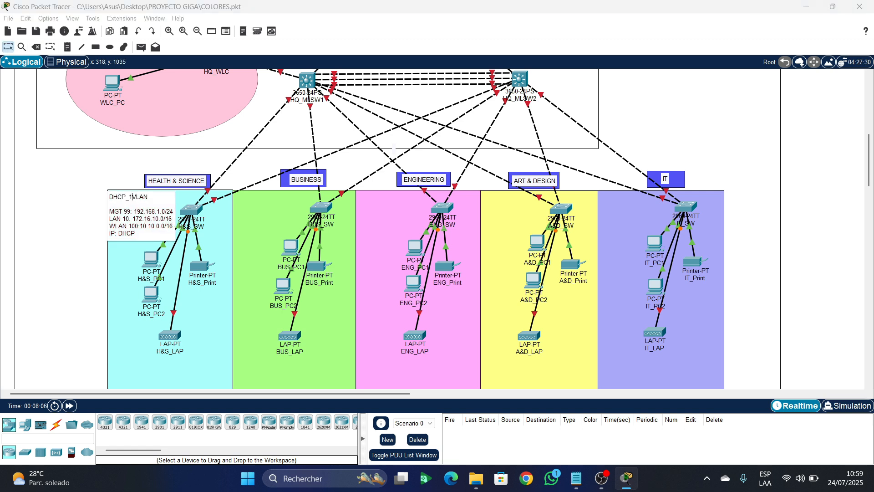
key(ctrl+z)
click(8, 47)
click(132, 205)
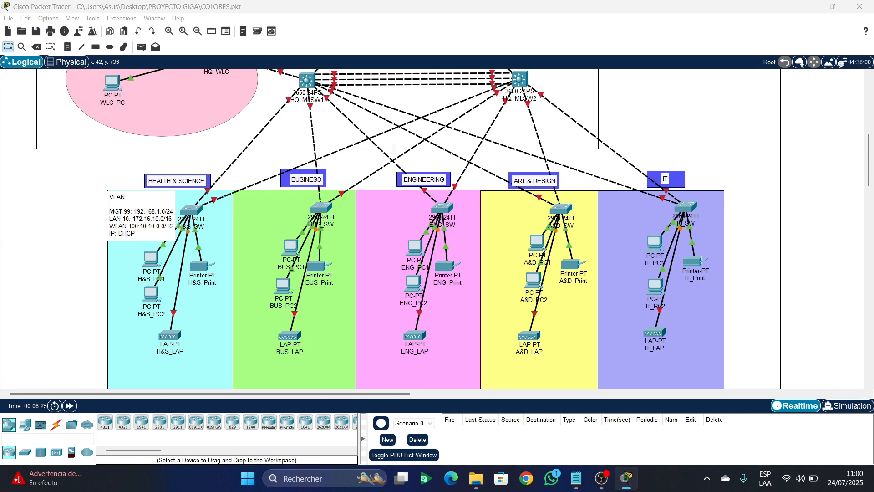
click(67, 47)
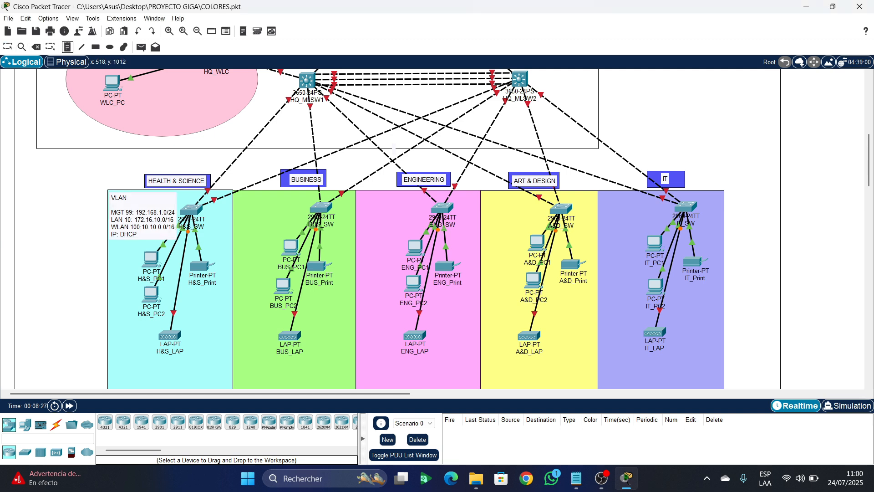
click(235, 196)
click(7, 47)
- Copy the full text of the HEALTH & SCIENCE VLAN note into a new note in the BUSINESS zone's upper-left corner
click(144, 208)
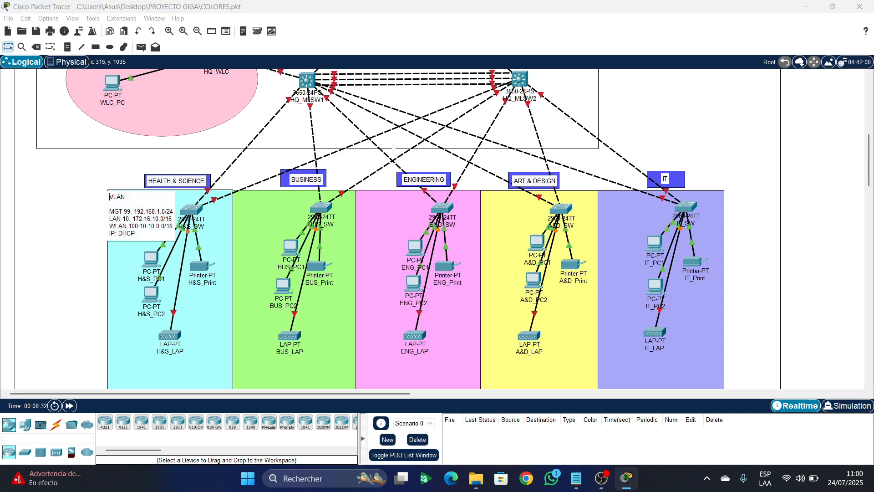
key(ctrl+a)
key(ctrl+c)
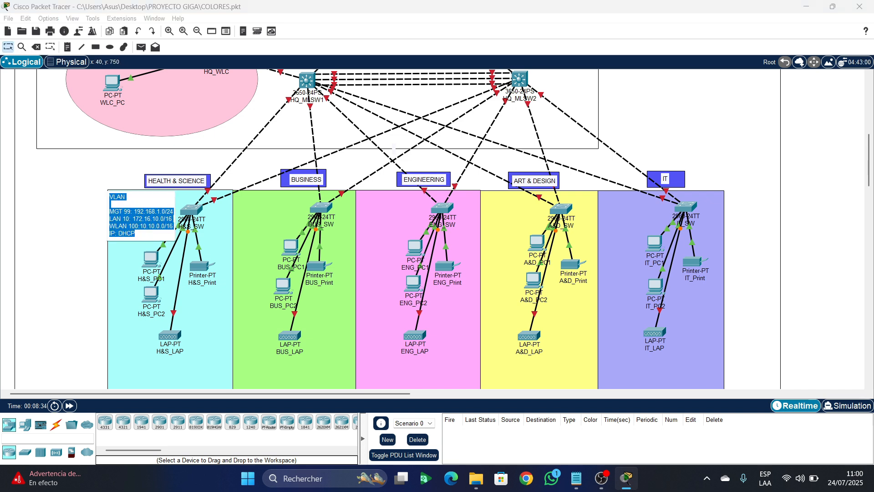
click(67, 47)
click(234, 196)
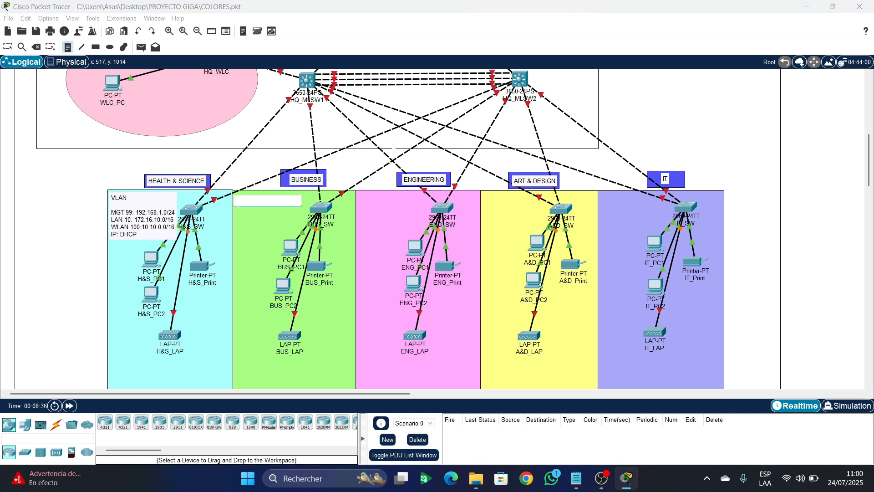
key(ctrl+v)
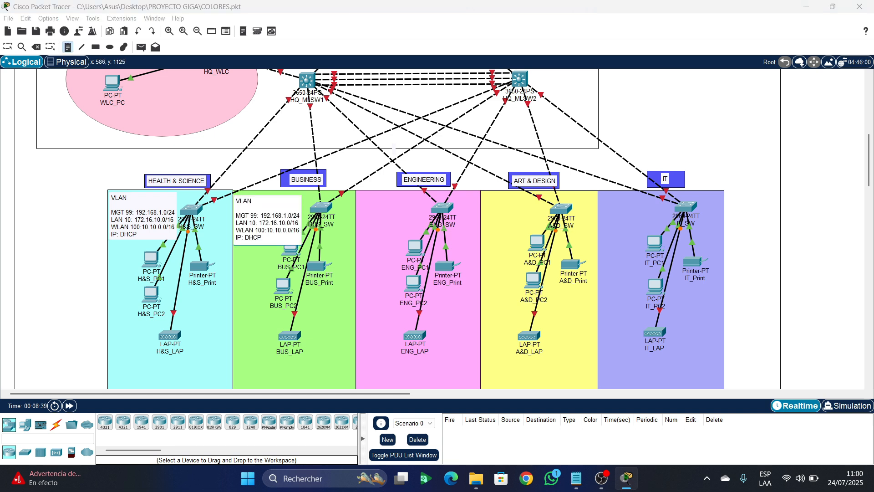
- Change the LAN entry of the BUSINESS VLAN note to "LAN 20: 172.16.20.0/16"
key(BackSpace)
text(2)
key(BackSpace)
text(2)
- Add copies of the VLAN note to ENGINEERING with "LAN 30: 172.16.30.0/16" and to ART & DESIGN with "LAN 40: 172.16.40.0/16"
click(359, 199)
key(ctrl+v)
text(3)
click(489, 199)
key(ctrl+v)
text(4)
- Add a copy of the VLAN note to the IT zone with the LAN entry "LAN 50: 172.16.50.0/16"
click(601, 200)
key(ctrl+v)
click(619, 227)
key(BackSpace)
text(5)
click(649, 228)
key(BackSpace)
text(5)
click(8, 47)
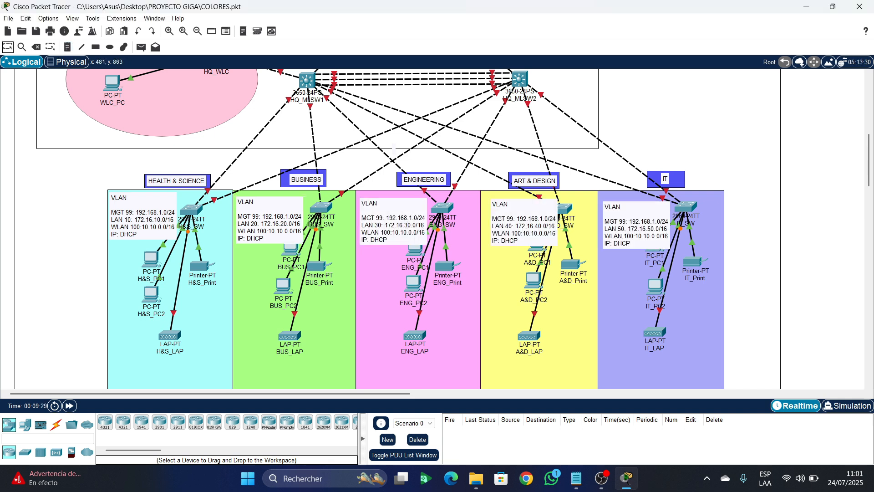
- Align the BUSINESS, ENGINEERING, ART & DESIGN and IT VLAN notes with the upper-left corners of their zones
drag(269, 221, 268, 217)
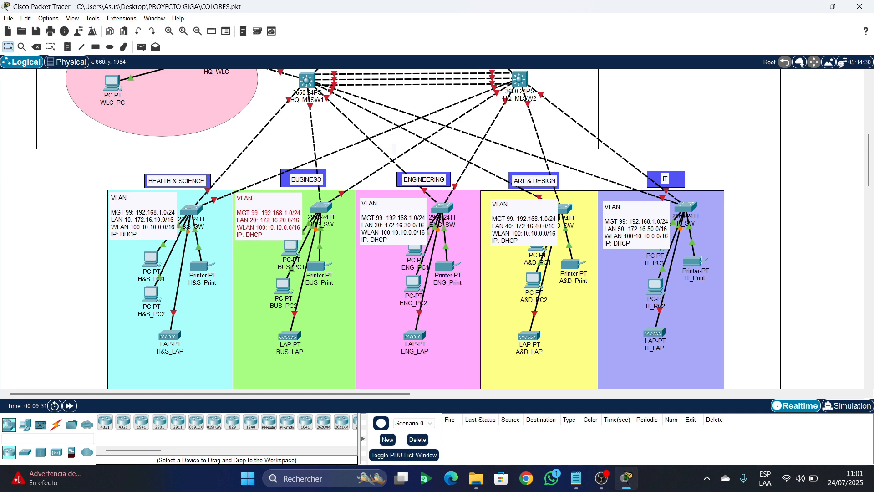
drag(392, 221, 392, 216)
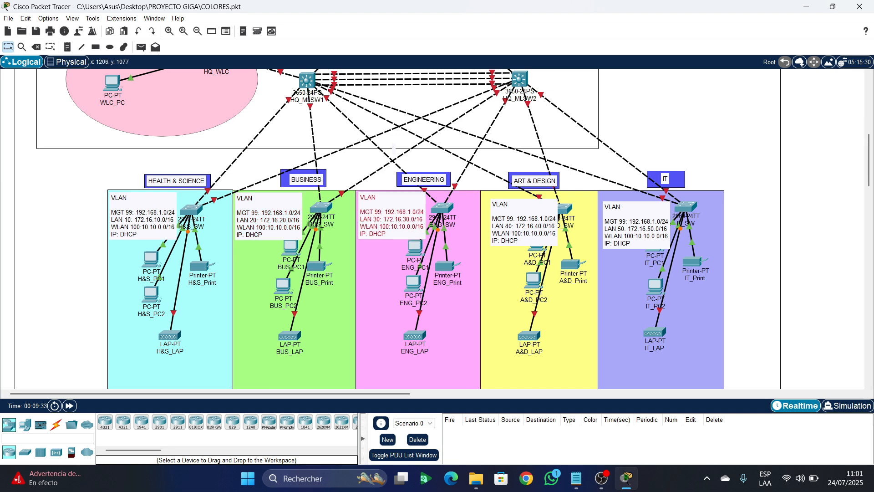
drag(529, 229, 522, 223)
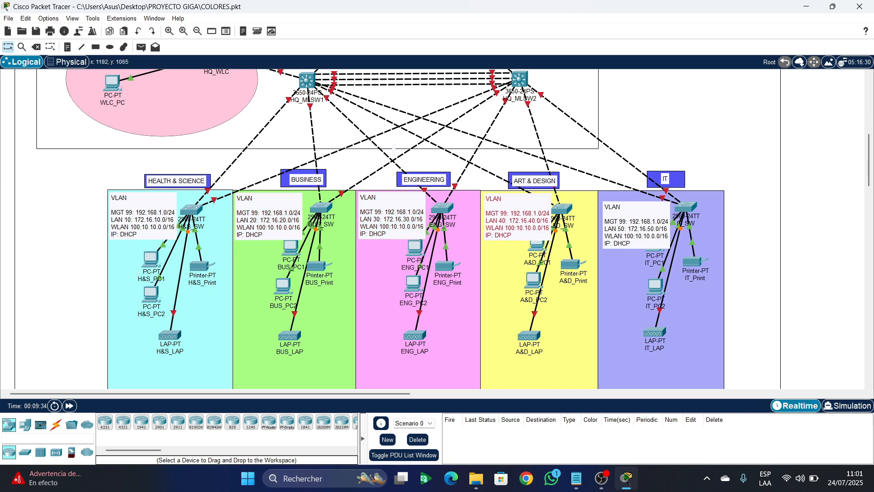
drag(627, 226, 624, 219)
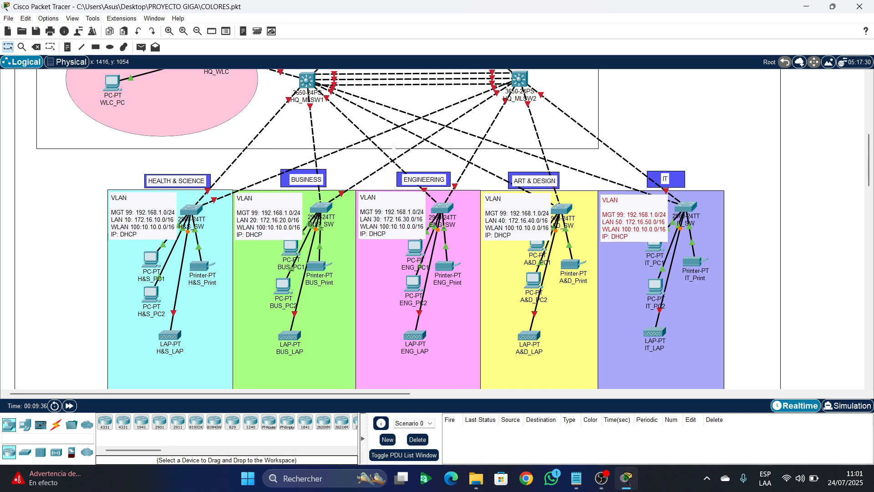
- Move the A&D_SW switch and the computers in ART & DESIGN, IT and ENGINEERING clear of the VLAN notes
drag(562, 210, 571, 210)
drag(537, 247, 518, 288)
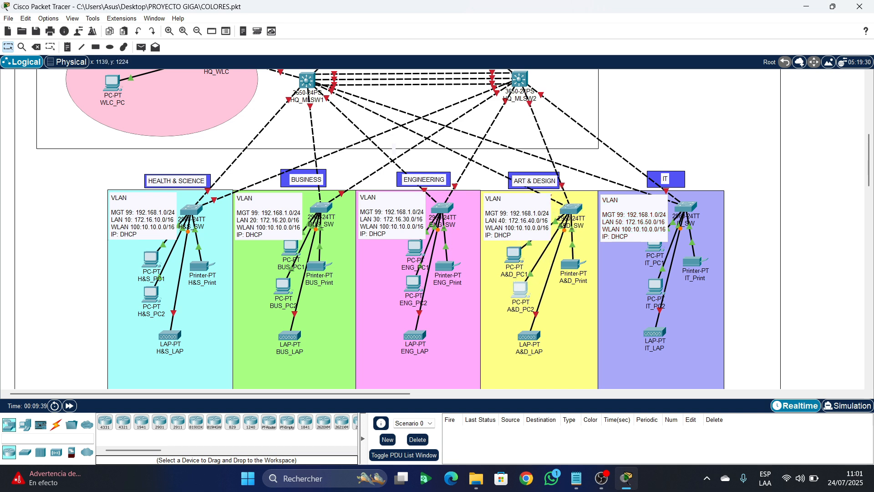
drag(655, 247, 634, 293)
drag(415, 247, 393, 250)
drag(413, 282, 401, 286)
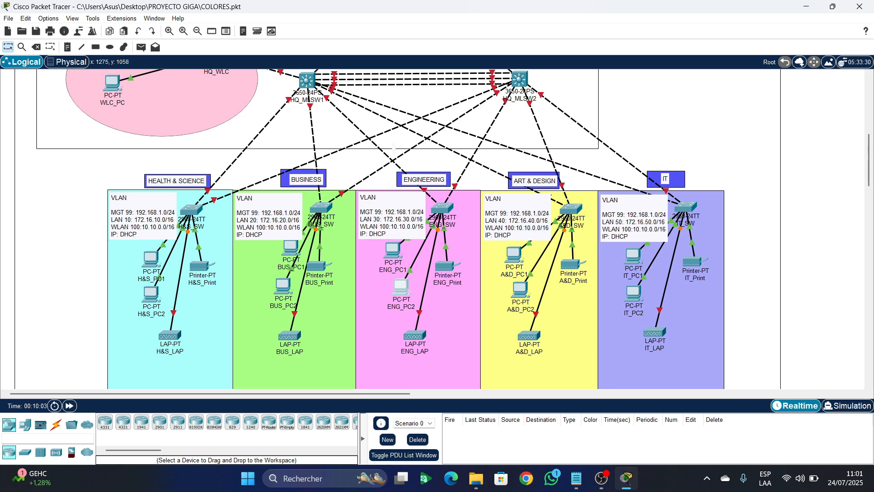
- Place a copy of the VLAN note in the upper-left corner of the BRANCH HEALTH & SCIENCE zone
scroll(632, 279, up, 1)
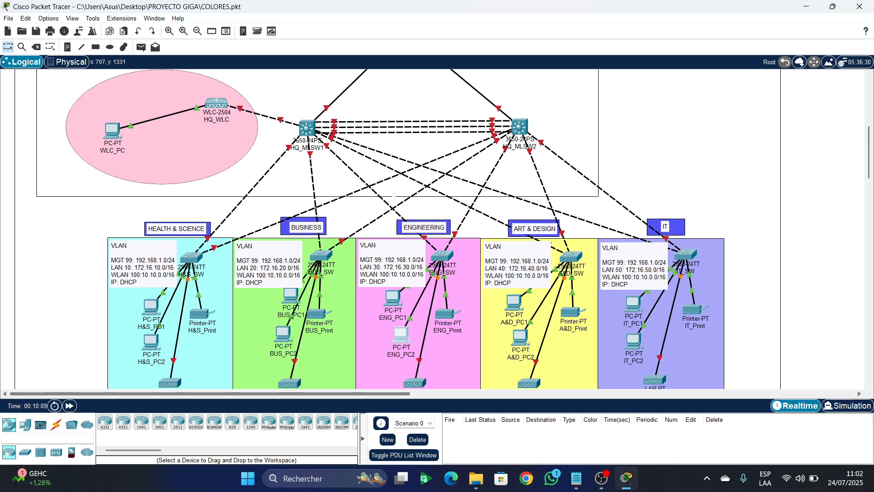
scroll(631, 327, right, 10)
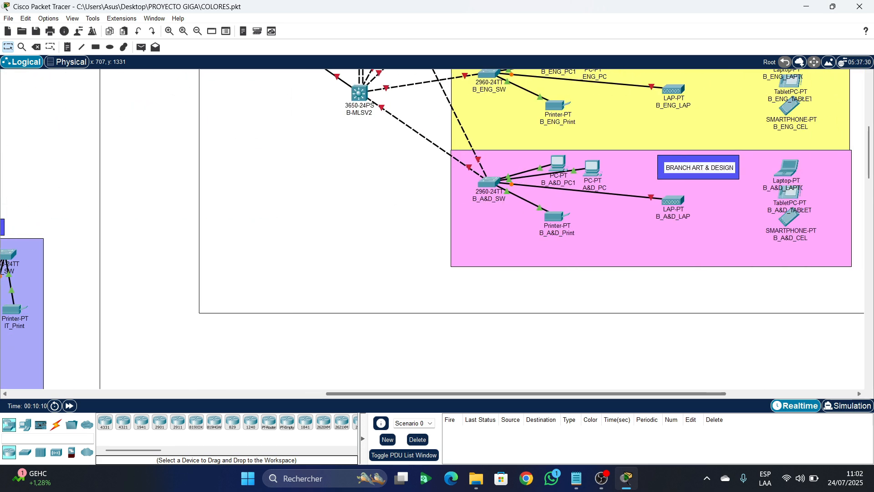
scroll(432, 233, right, 5)
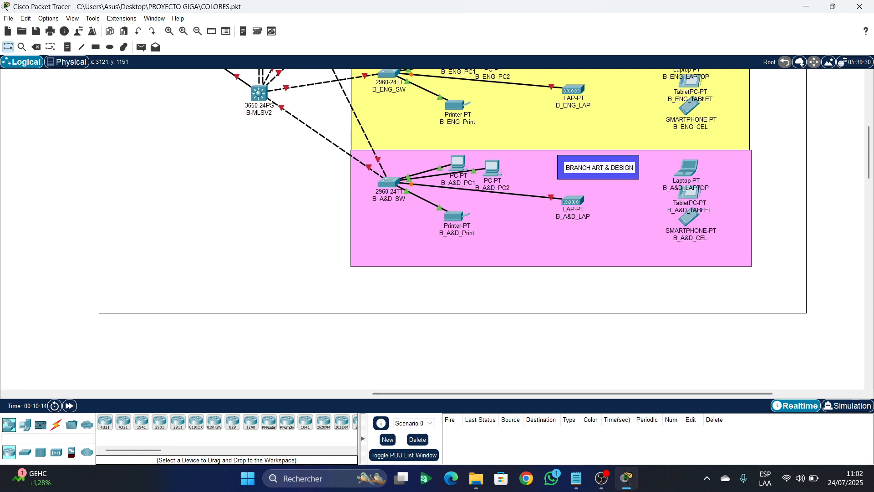
scroll(437, 228, up, 10)
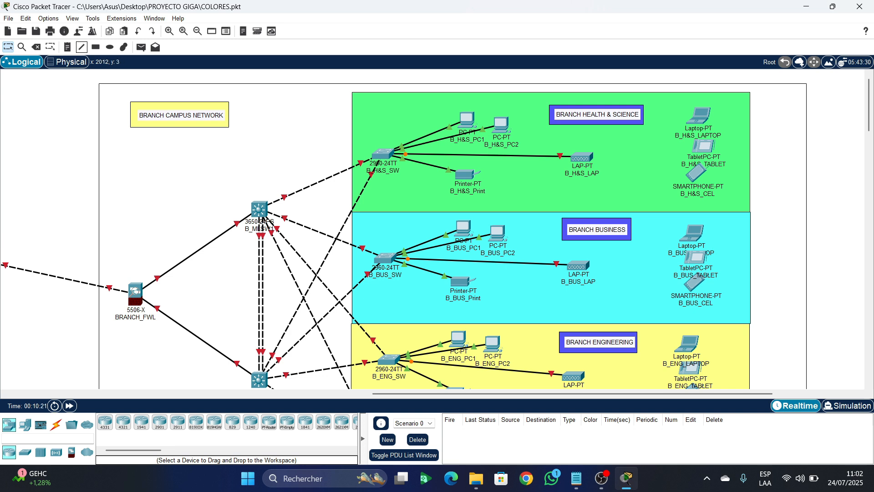
click(68, 47)
click(362, 100)
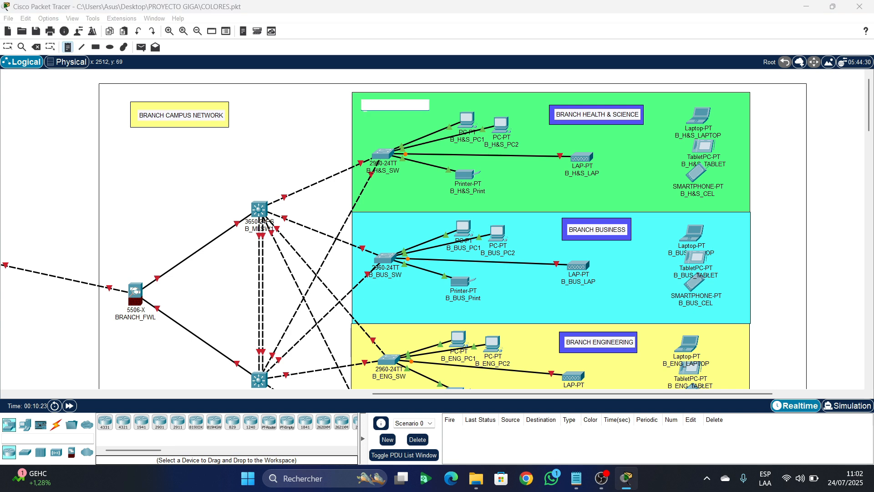
key(ctrl+v)
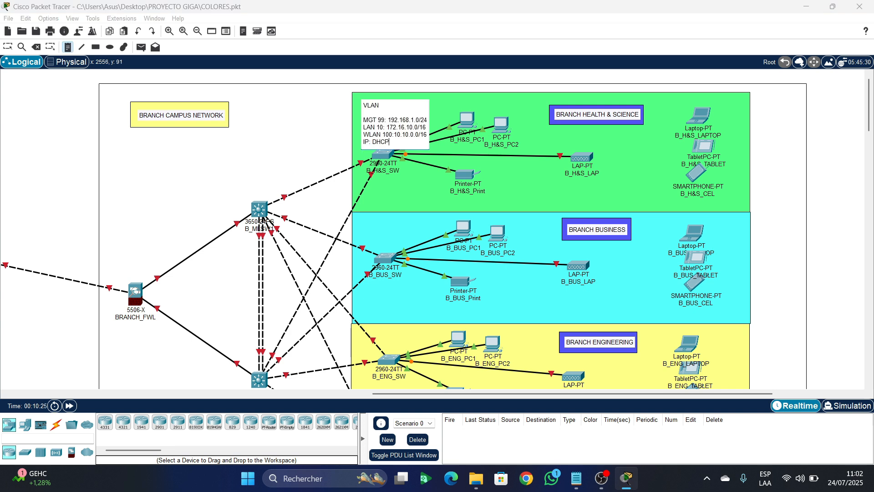
- Delete the "MGT 99: 192.168.1.0/24" line from the BRANCH HEALTH & SCIENCE VLAN note
drag(427, 121, 363, 120)
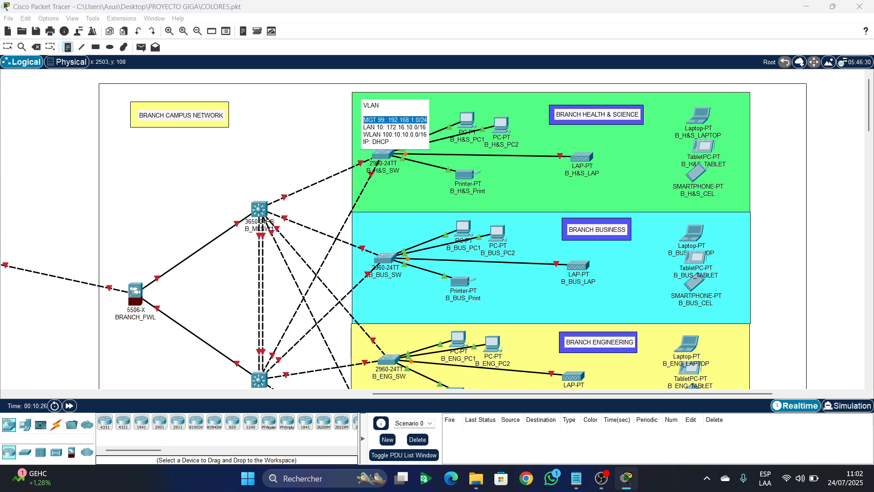
key(BackSpace)
key(BackSpace)
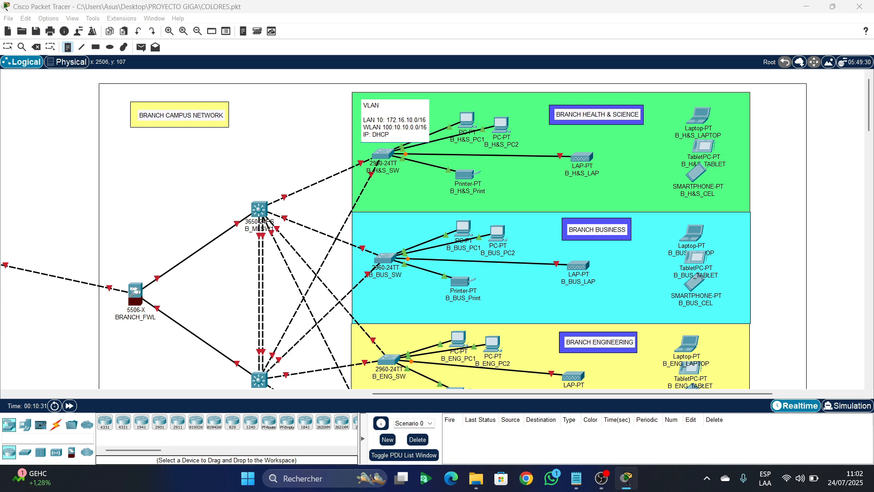
- Change the BRANCH HEALTH & SCIENCE note entries to "LAN 60: 172.16.60.0/16" and "WLAN 100:10.20.0.0/16"
key(BackSpace)
text(2)
key(BackSpace)
text(6)
key(BackSpace)
text(6)
- Copy the BRANCH HEALTH & SCIENCE note text into a new BRANCH BUSINESS note and set its LAN entry to "LAN 70: 172.16.70.0/16"
key(ctrl+a)
key(ctrl+c)
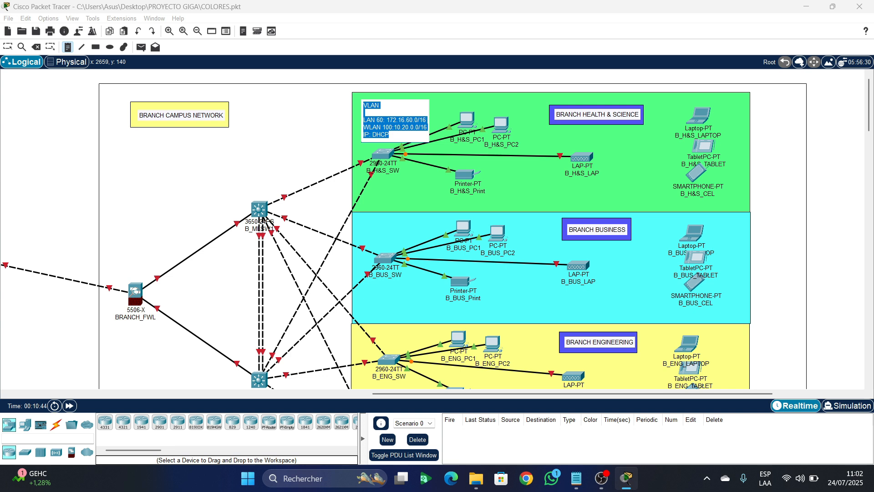
click(68, 47)
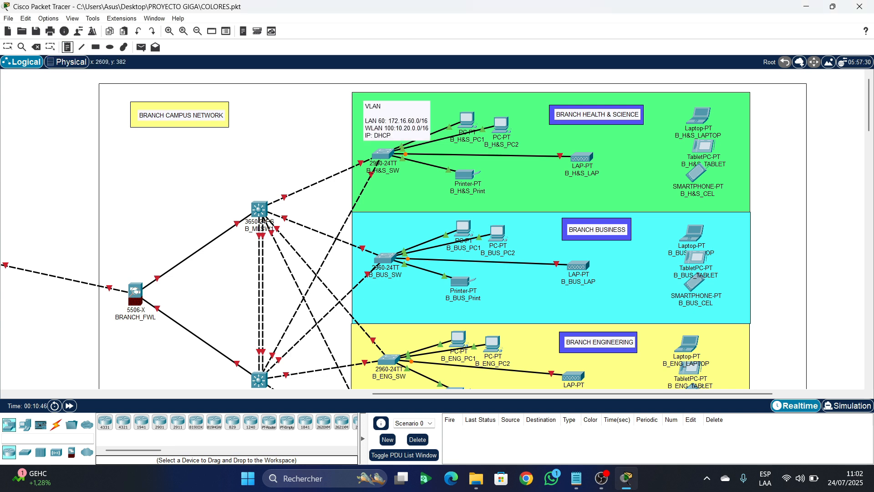
click(359, 220)
key(ctrl+v)
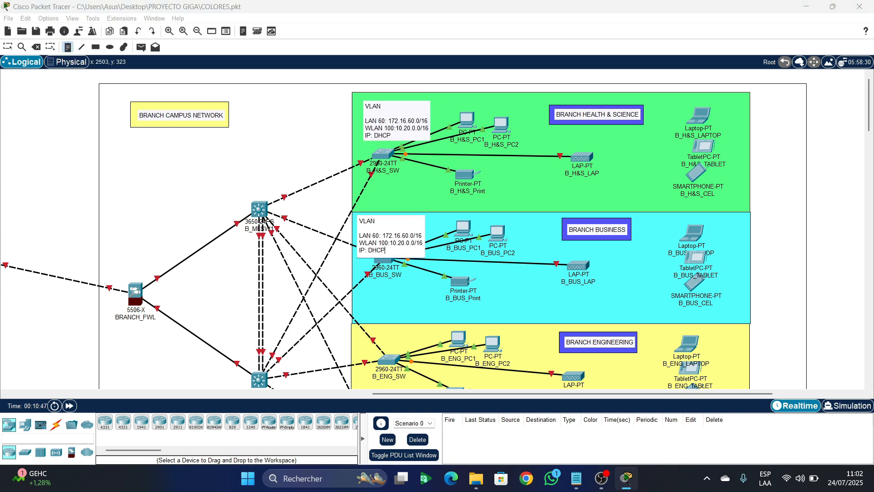
key(BackSpace)
text(7)
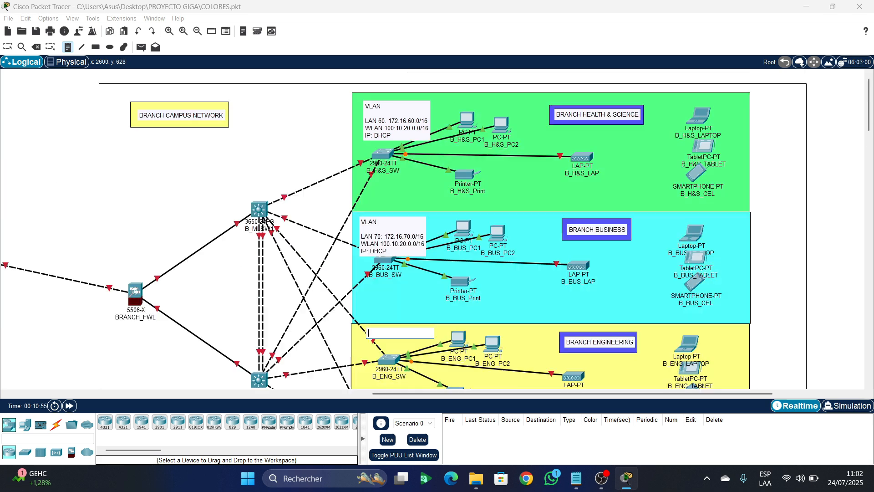
- Add copies of the branch VLAN note to BRANCH ENGINEERING with "LAN 80: 172.16.80.0/16" and BRANCH ART & DESIGN with "LAN 90: 172.16.90.0/16"
scroll(437, 228, down, 5)
key(Escape)
scroll(391, 273, up, 1)
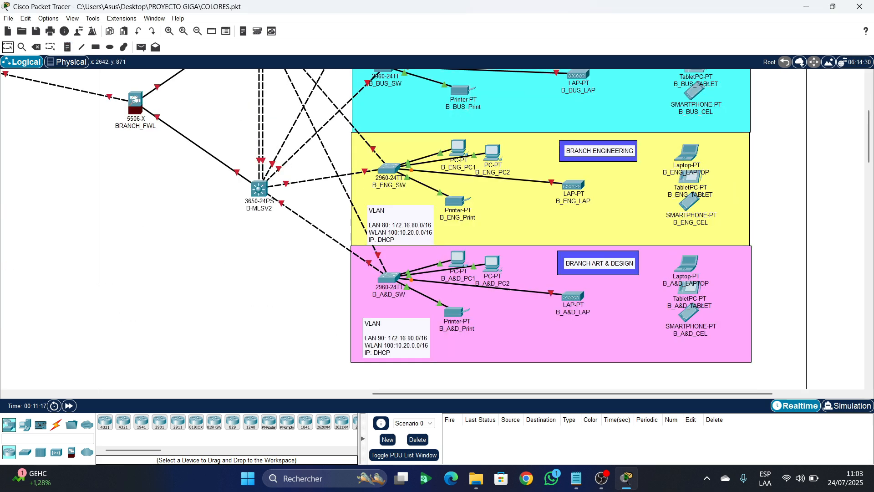
- Move the BRANCH ENGINEERING and BRANCH BUSINESS VLAN notes to the lower-left corners of their zones, below the switches
scroll(392, 255, down, 2)
key(Escape)
drag(373, 245, 371, 222)
scroll(378, 239, up, 2)
scroll(378, 218, up, 3)
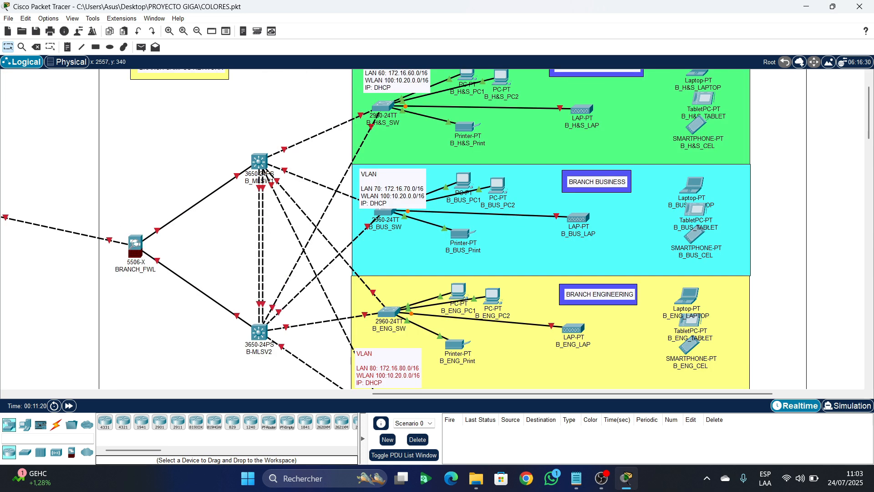
drag(378, 182, 375, 248)
scroll(375, 248, up, 1)
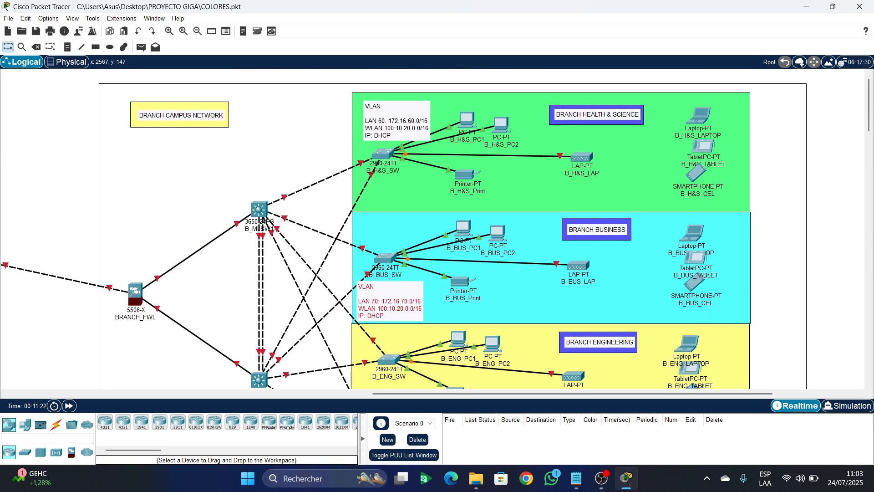
- Move the BRANCH HEALTH & SCIENCE VLAN note to the zone's lower-left corner and nudge the B_H&S_SW switch upward
drag(383, 154, 383, 152)
drag(388, 120, 380, 189)
drag(382, 146, 382, 140)
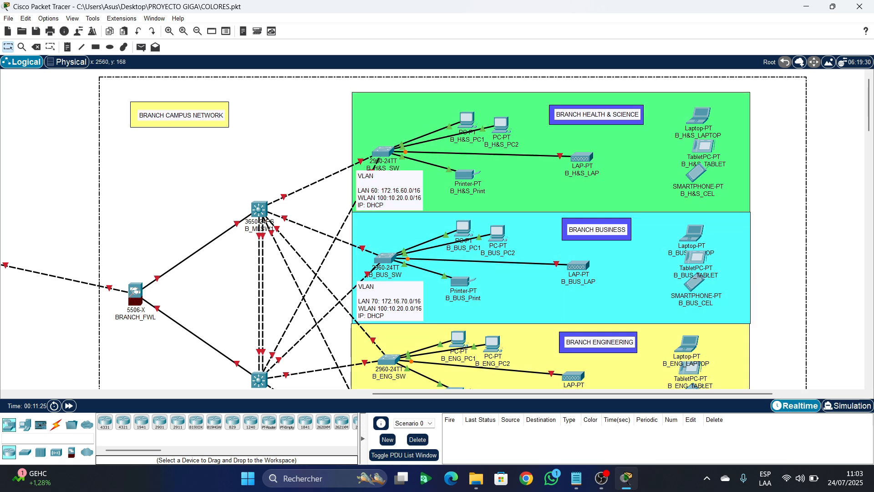
- Nudge the BRANCH HEALTH & SCIENCE VLAN note slightly up and left, just below the B_H&S_SW switch
scroll(403, 229, down, 5)
scroll(404, 229, up, 3)
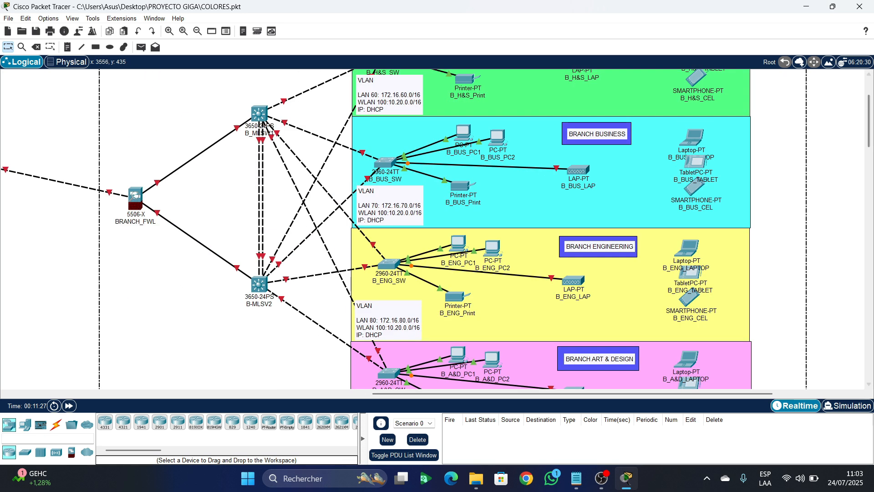
scroll(404, 229, up, 2)
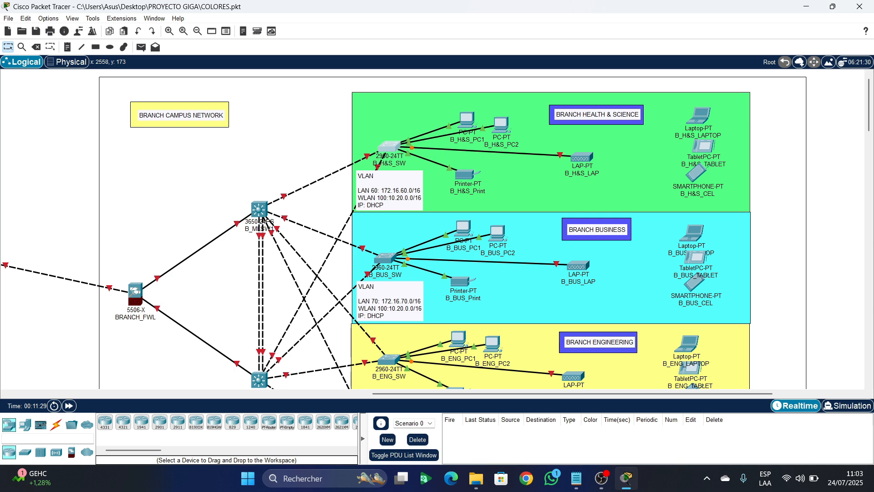
drag(391, 185, 390, 184)
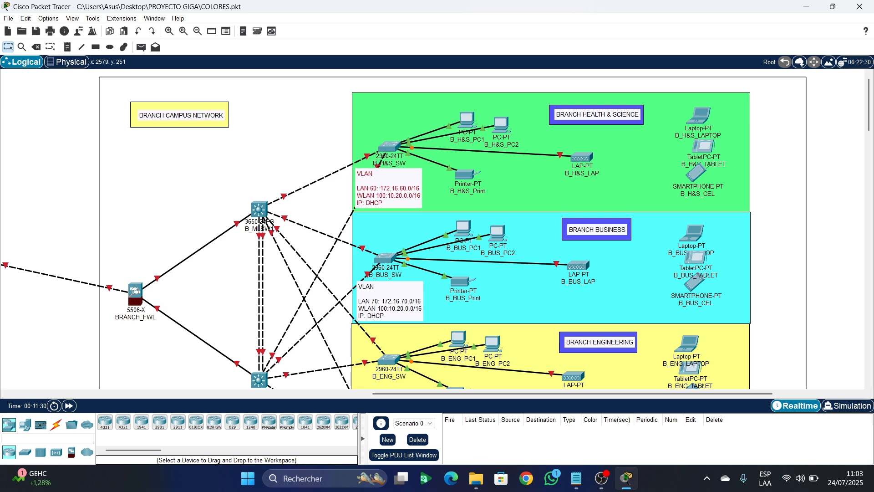
- Review the VLAN notes in all branch department zones and look over the neighbouring main university network
scroll(435, 229, down, 5)
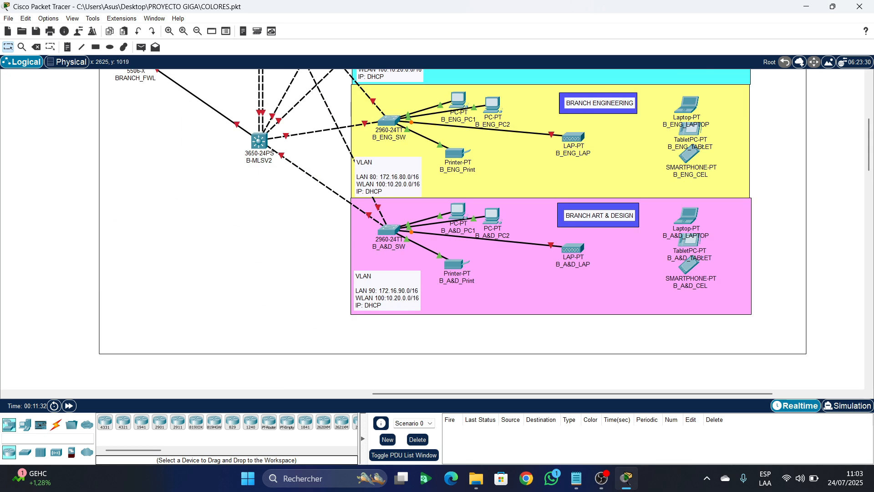
scroll(403, 229, up, 2)
scroll(403, 229, up, 2)
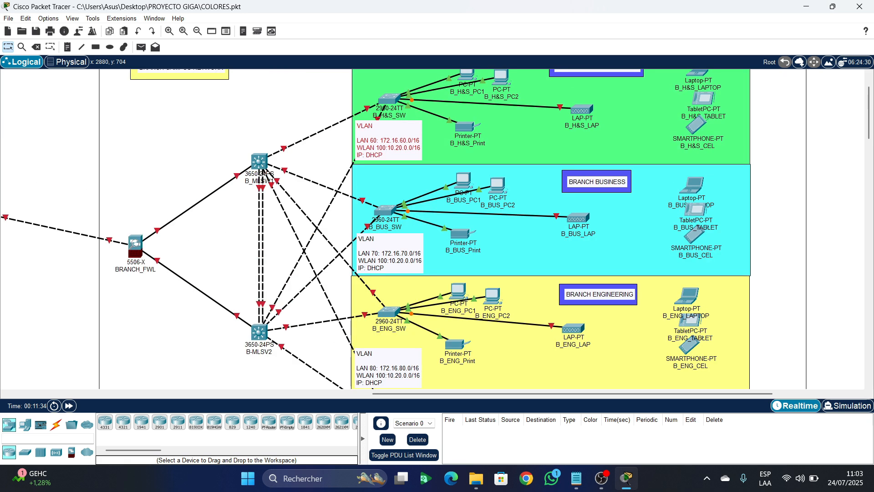
scroll(434, 229, up, 1)
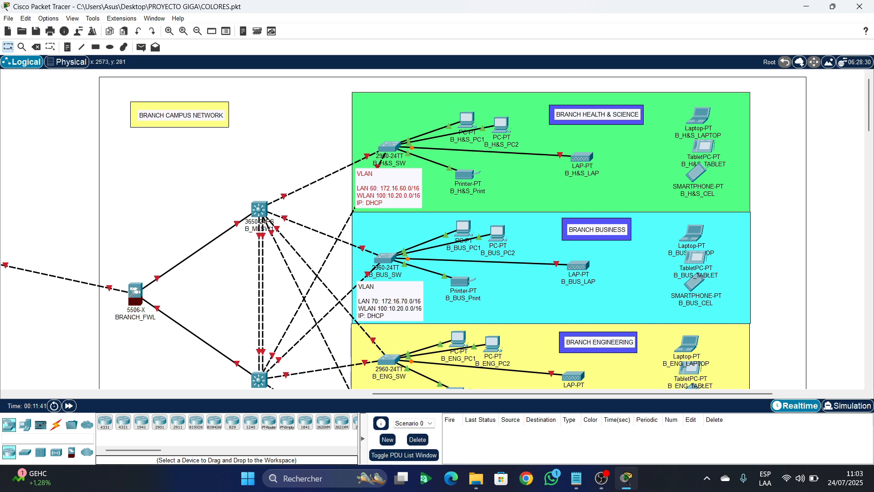
scroll(435, 229, down, 1)
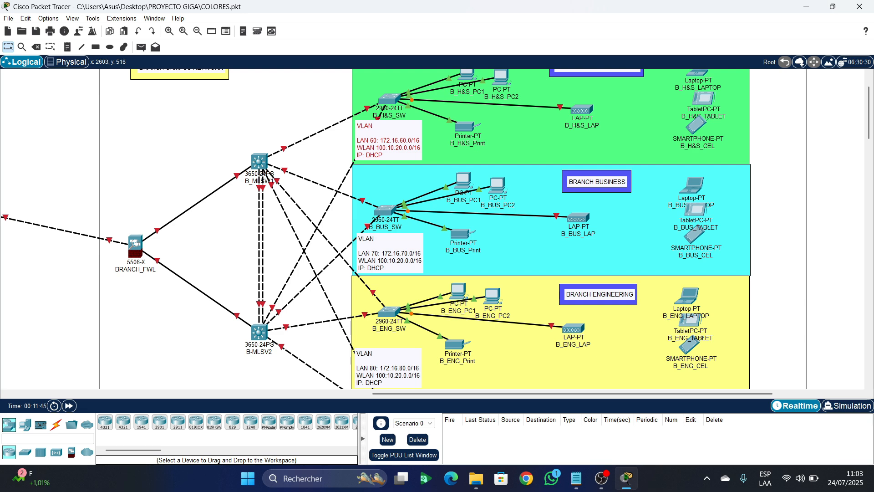
scroll(435, 229, down, 1)
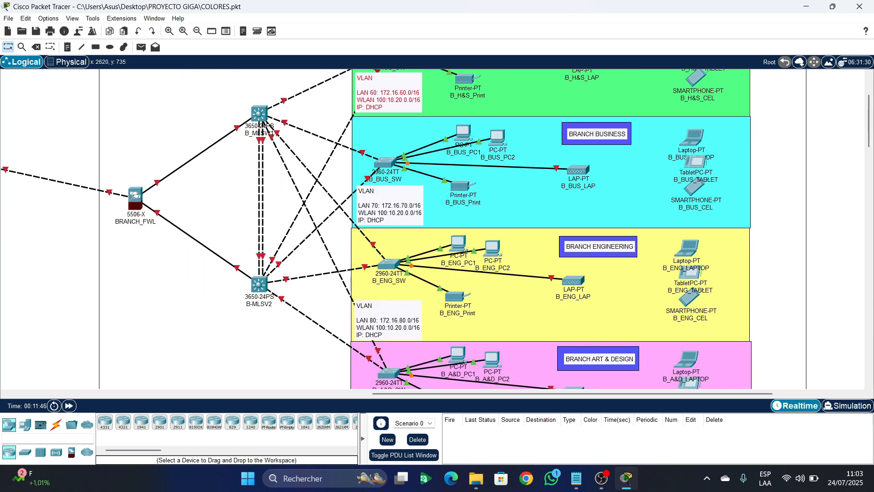
scroll(435, 229, down, 3)
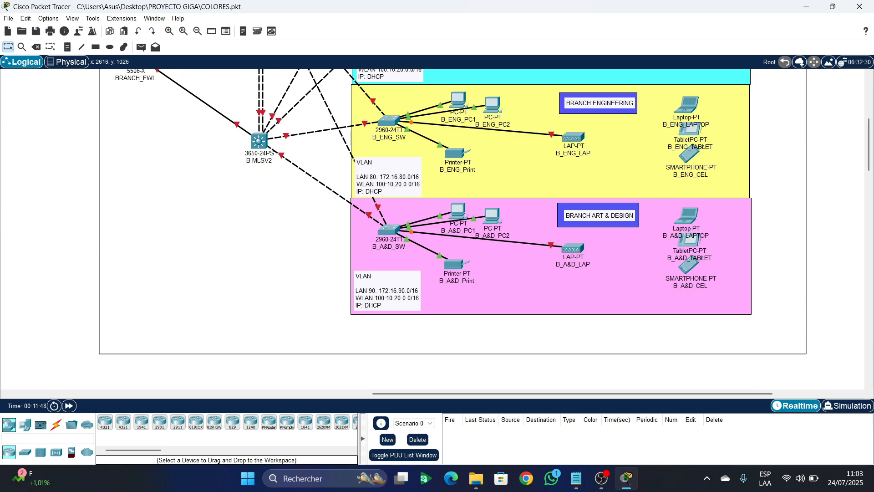
scroll(435, 229, up, 4)
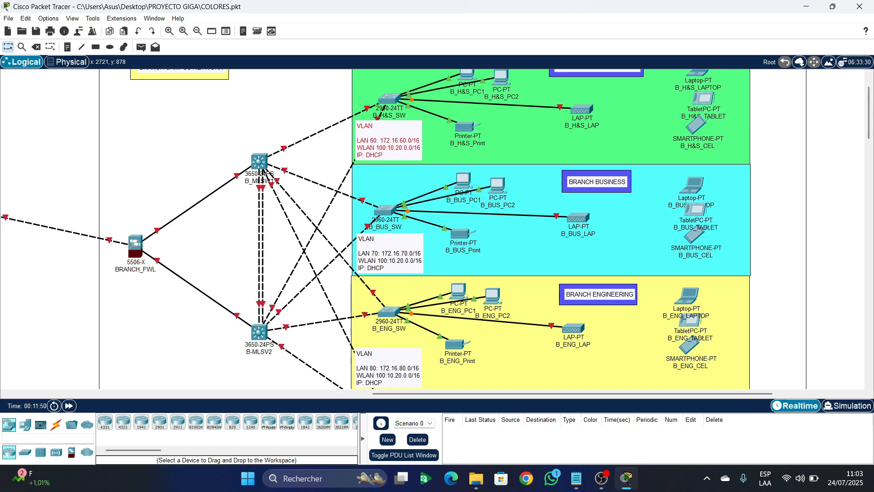
scroll(435, 229, up, 1)
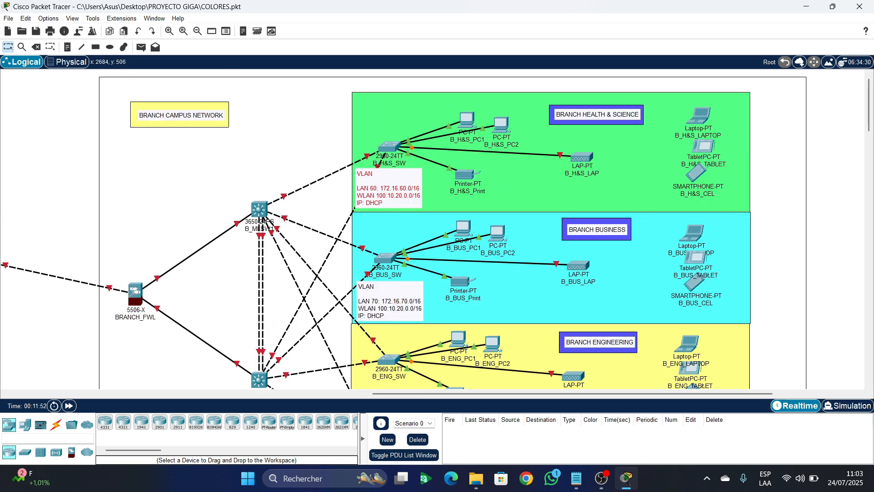
scroll(434, 229, left, 6)
scroll(435, 229, left, 5)
scroll(435, 229, right, 11)
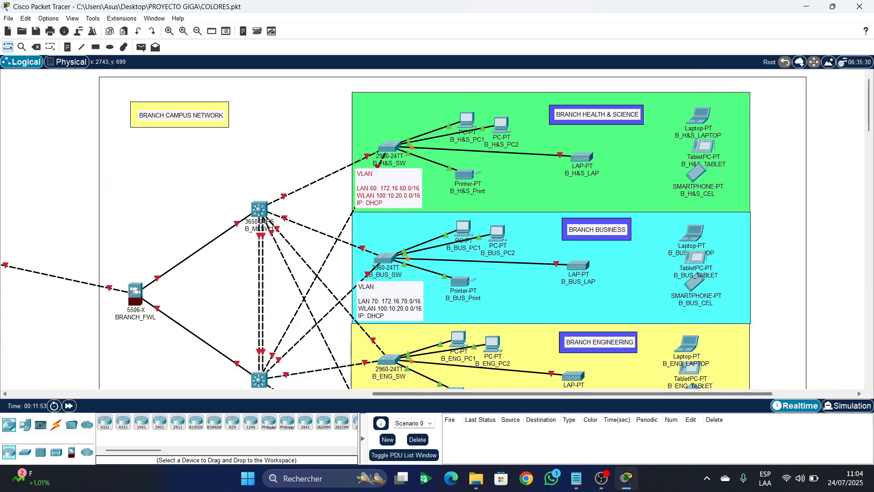
scroll(435, 229, left, 11)
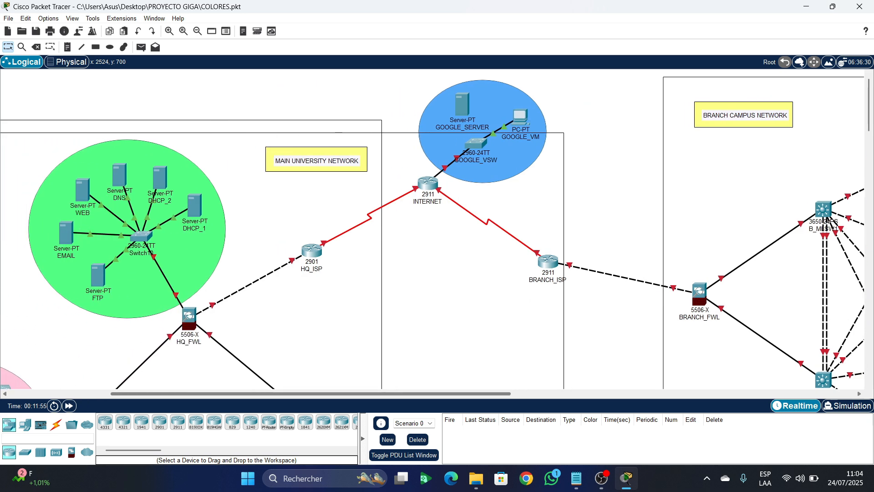
- Add a note above the IT zone reading "VLAN", a blank line, "NATIVE 666" and "BLACKHOLE 999"
scroll(434, 229, down, 4)
scroll(435, 229, right, 3)
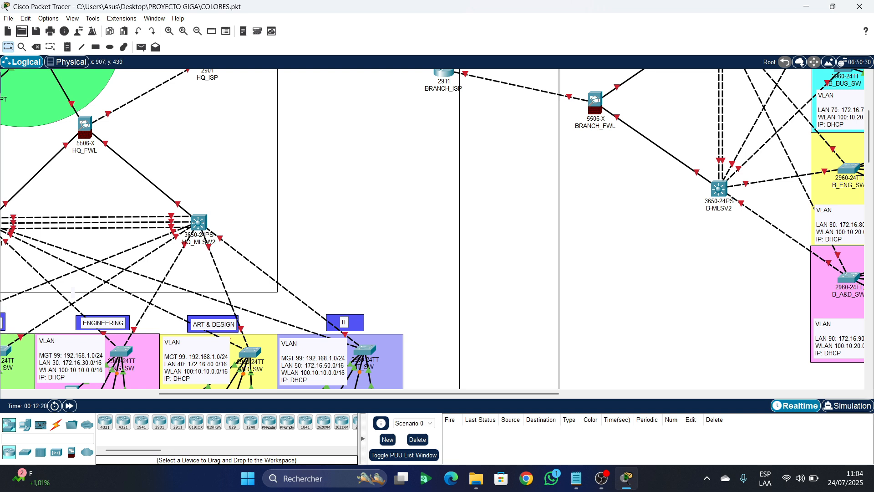
click(67, 47)
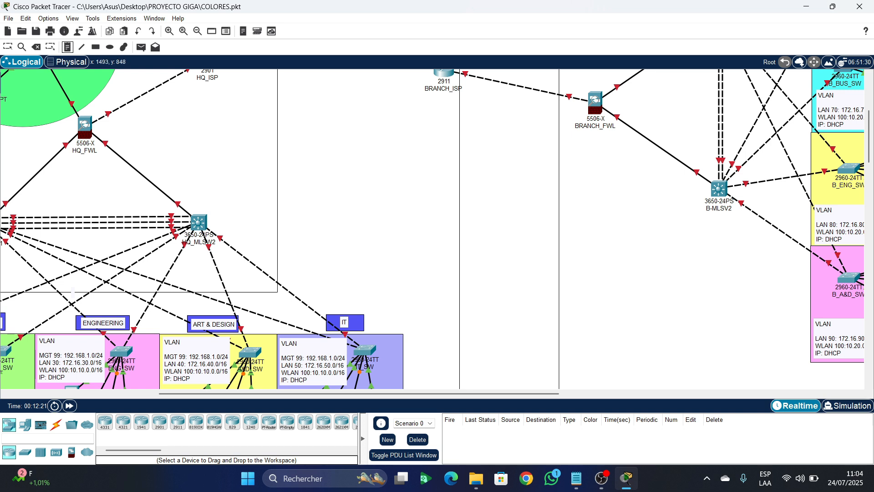
click(360, 265)
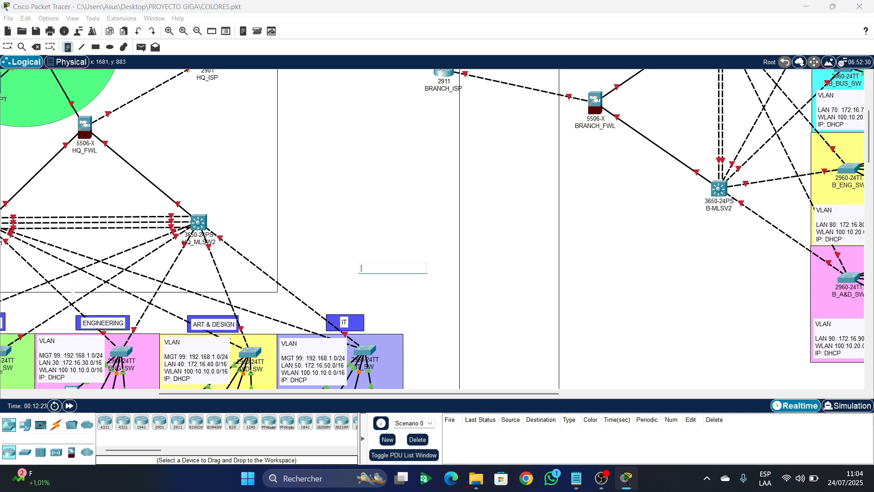
text(VLAN)
key(Return)
text(NATIVE)
key(BackSpace)
key(BackSpace)
key(BackSpace)
key(BackSpace)
key(BackSpace)
key(BackSpace)
key(Return)
text(NATIVE 666)
key(Return)
text(B)
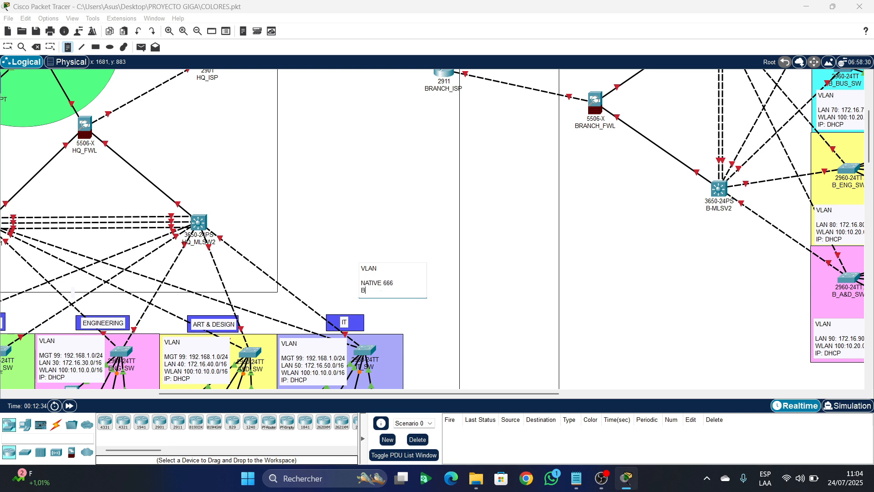
text(LACKHOLE 999)
click(96, 46)
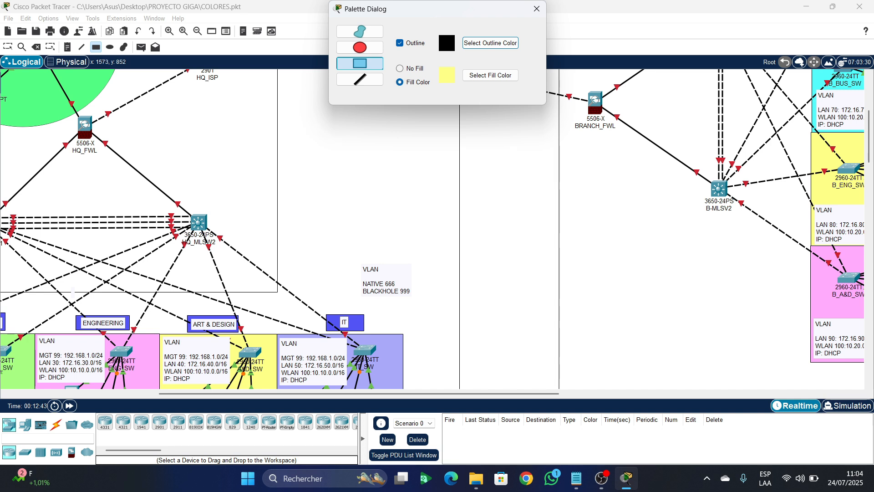
click(360, 263)
click(537, 9)
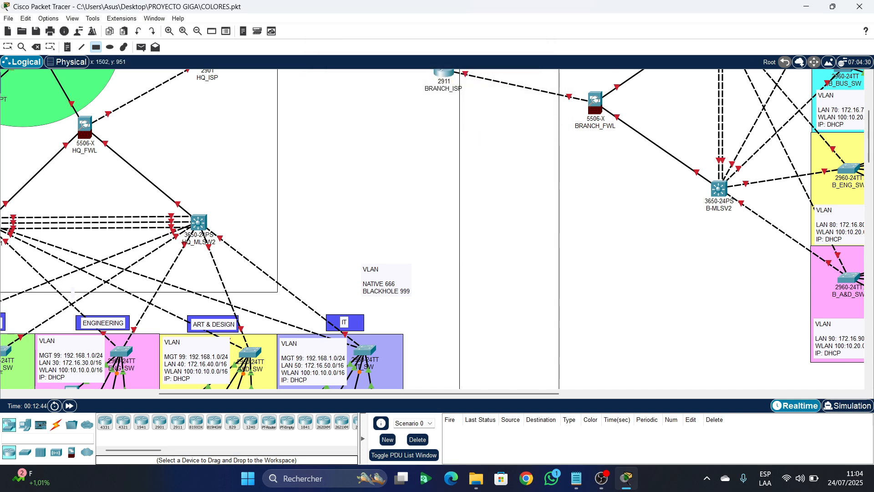
- Move the NATIVE/BLACKHOLE VLAN note upward and delete the tiny stray yellow square beneath it
click(8, 46)
drag(378, 278, 379, 234)
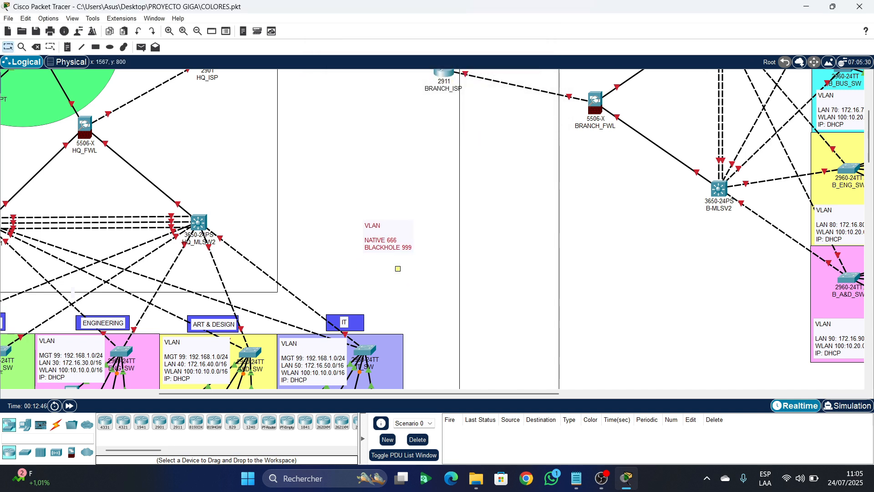
key(Delete)
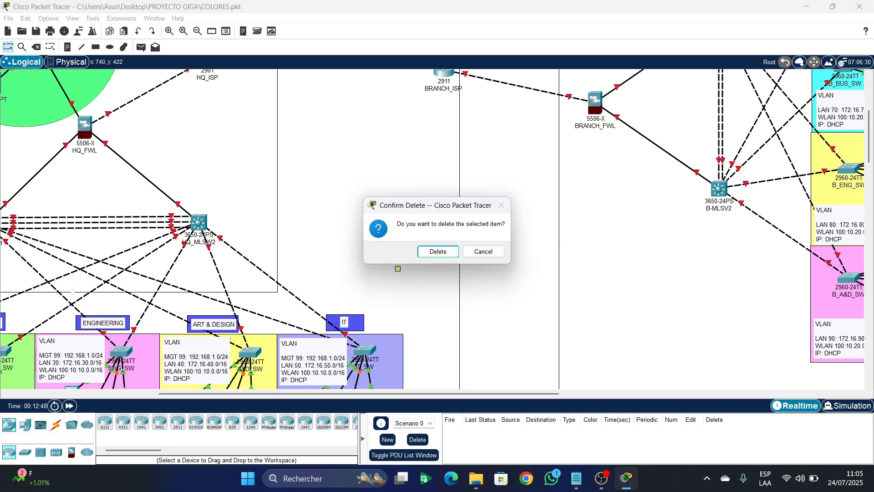
click(483, 250)
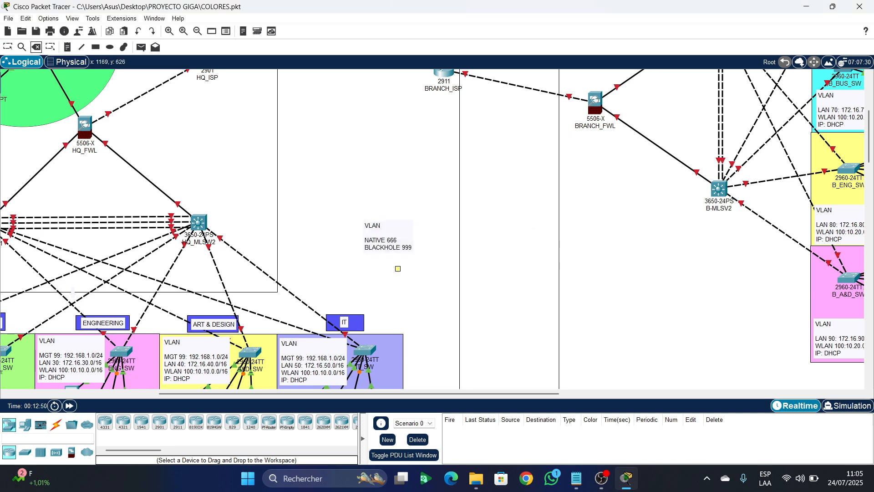
key(Delete)
key(Escape)
- Draw a black-outlined rectangle filled with magenta #ff55ff as a frame around the NATIVE/BLACKHOLE VLAN note
click(96, 47)
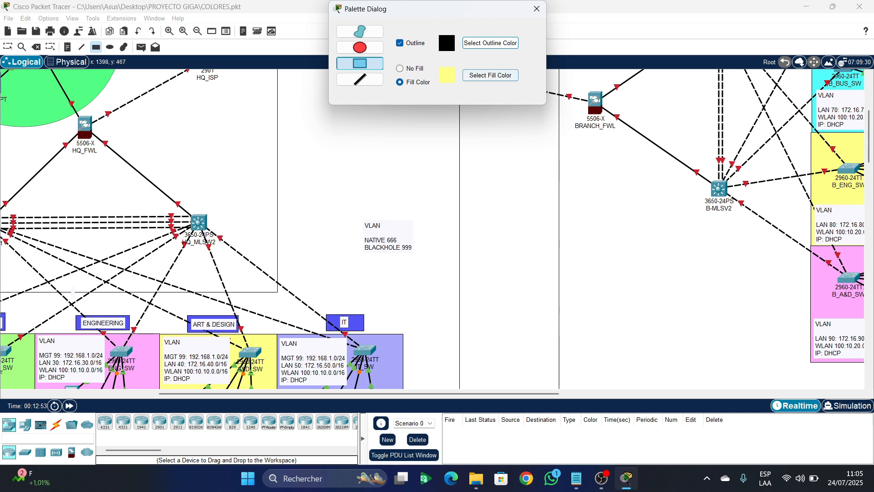
click(490, 75)
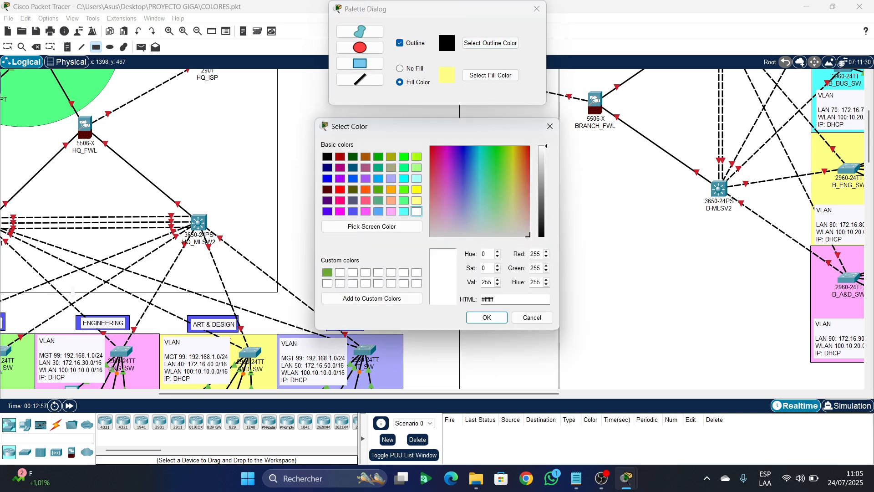
click(366, 212)
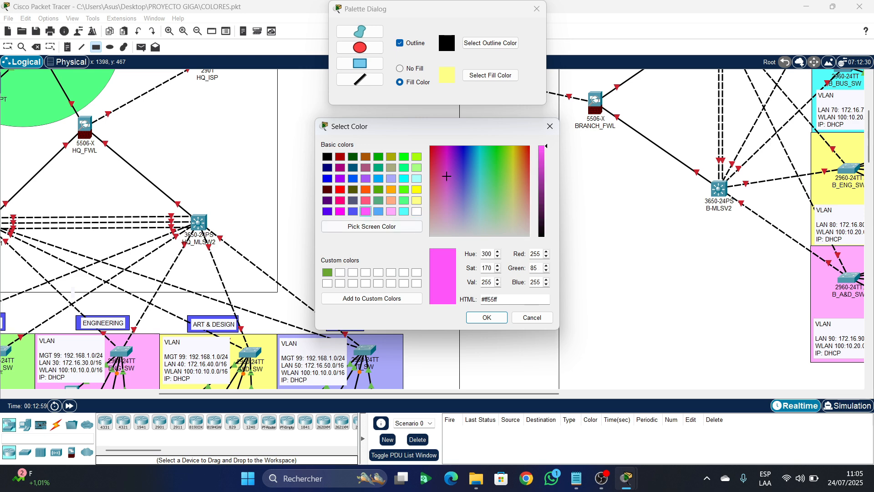
click(487, 317)
drag(352, 209, 421, 264)
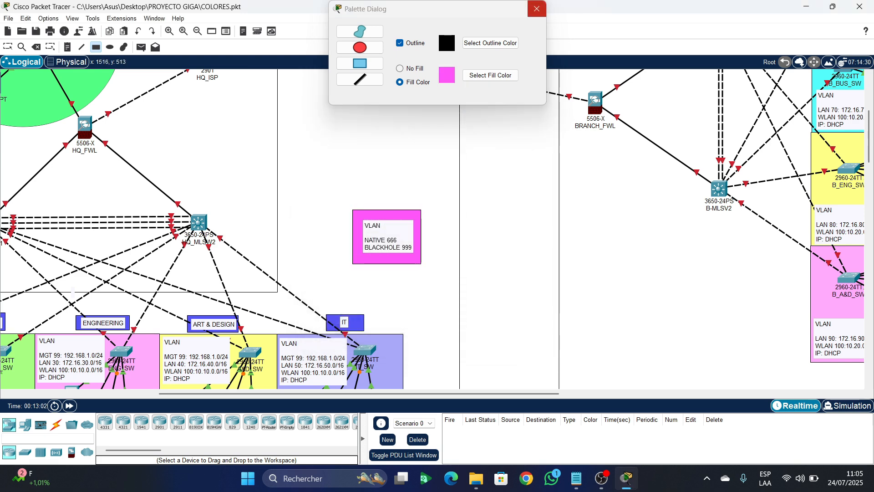
click(537, 8)
- Nudge the large headquarters outline rectangle slightly up and left, and check its lower edge below the department zones
scroll(433, 229, down, 1)
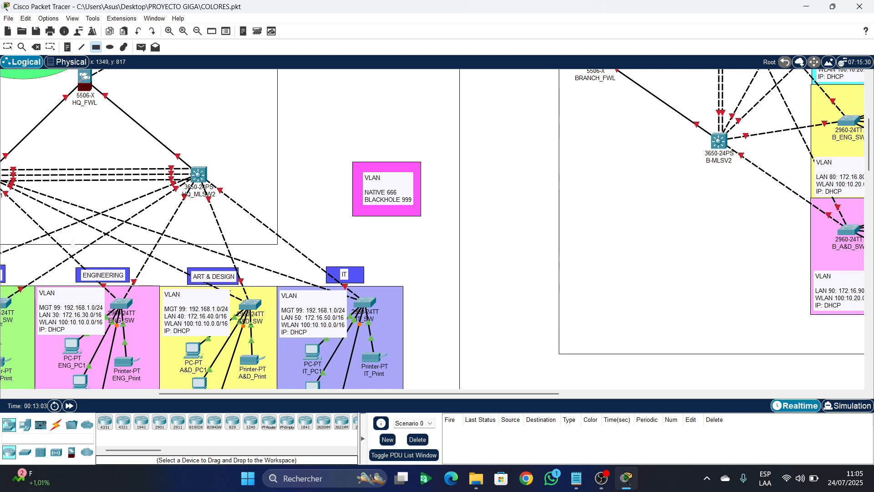
key(Escape)
mouse_move(459, 229)
mouse_down()
mouse_move(417, 176)
mouse_move(454, 202)
mouse_move(458, 218)
mouse_up()
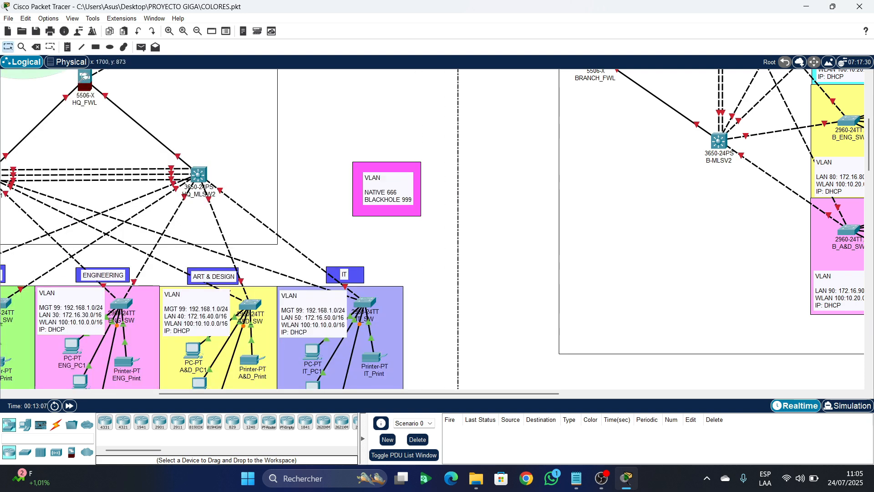
scroll(458, 218, down, 6)
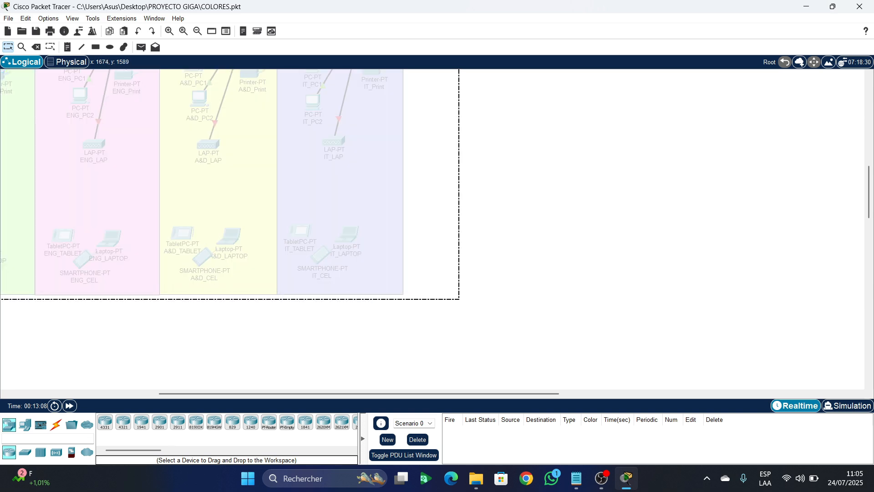
scroll(311, 89, up, 6)
scroll(433, 228, up, 2)
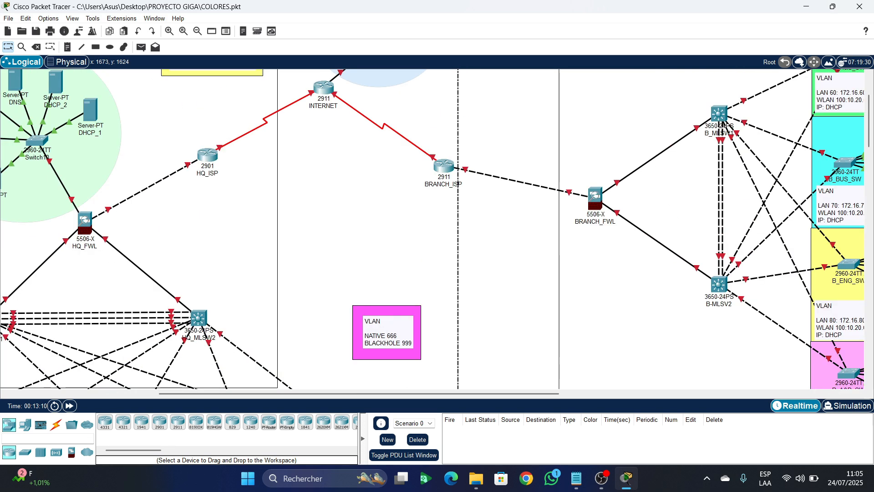
- Add a note below BRANCH_FWL inside the branch outline reading "VLAN", a blank line, "NATIVE 666" and "BLACKHOLE 999"
scroll(433, 227, down, 2)
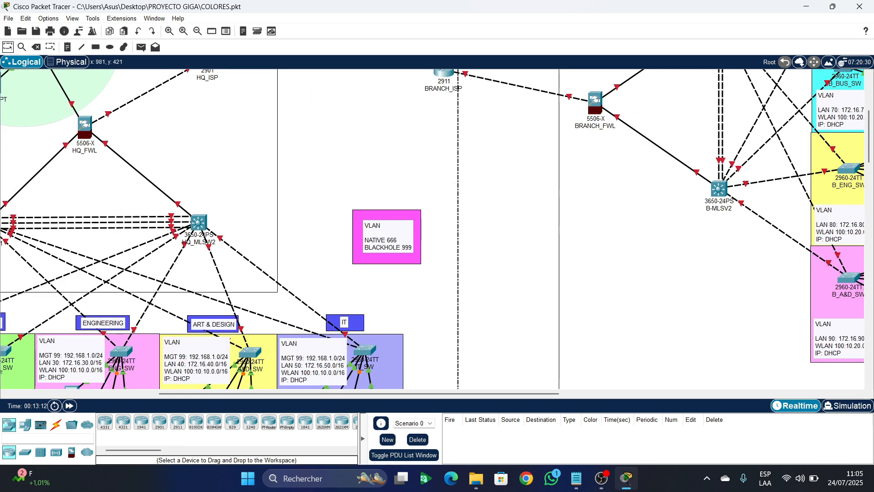
click(67, 47)
click(611, 296)
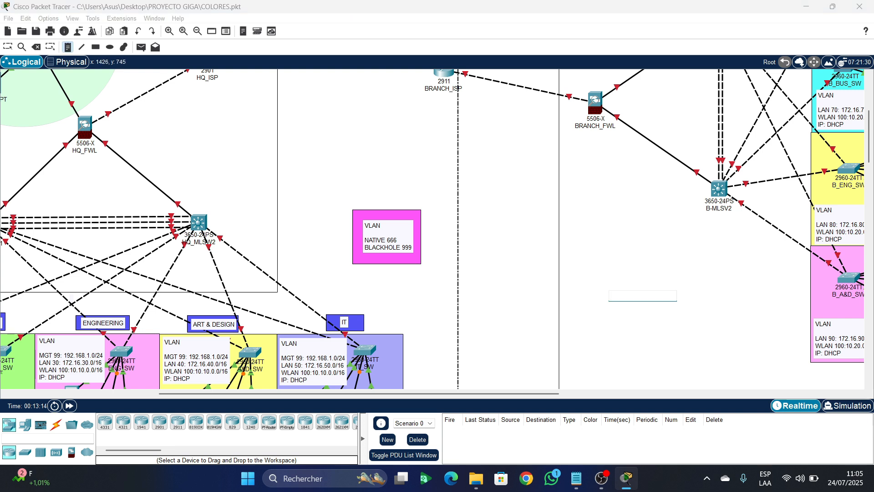
text(VLAN)
key(Return)
text(NATIVE)
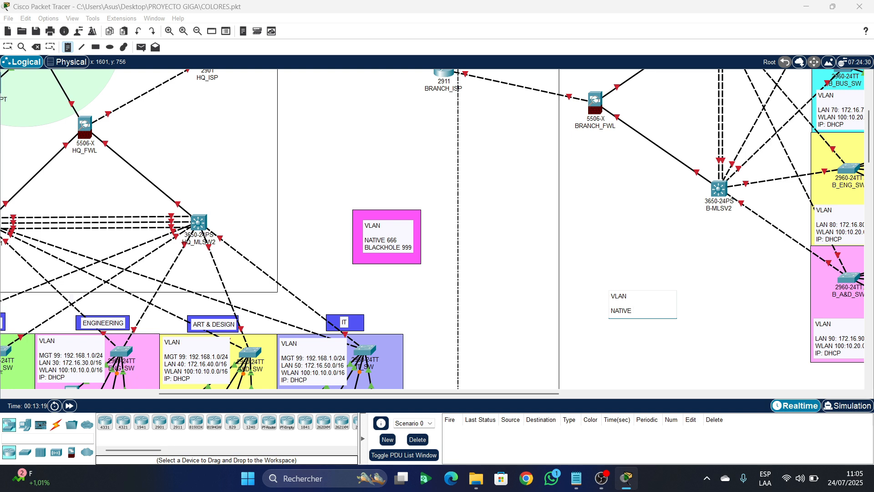
text( 666)
key(Return)
text(BLACKHOLE 999)
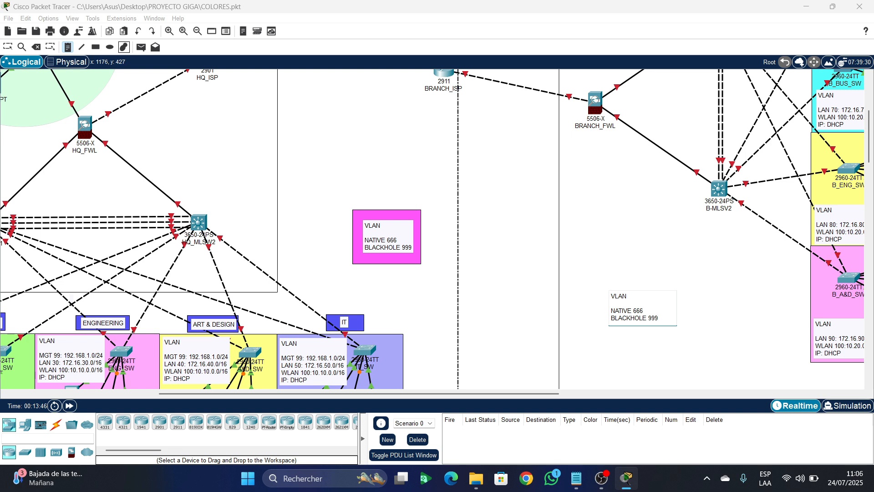
- Draw a black-outlined, magenta-filled rectangle as a frame around the branch NATIVE/BLACKHOLE VLAN note
click(95, 47)
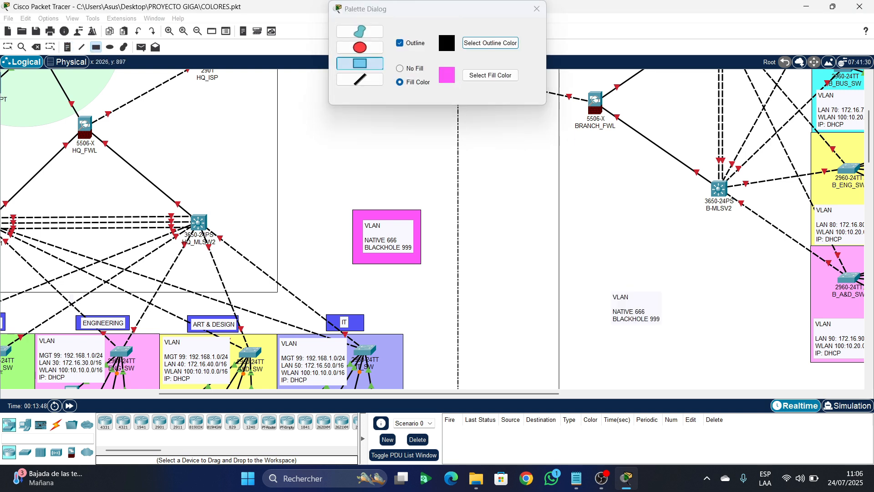
mouse_move(601, 287)
mouse_down()
mouse_move(670, 340)
mouse_move(667, 328)
mouse_up()
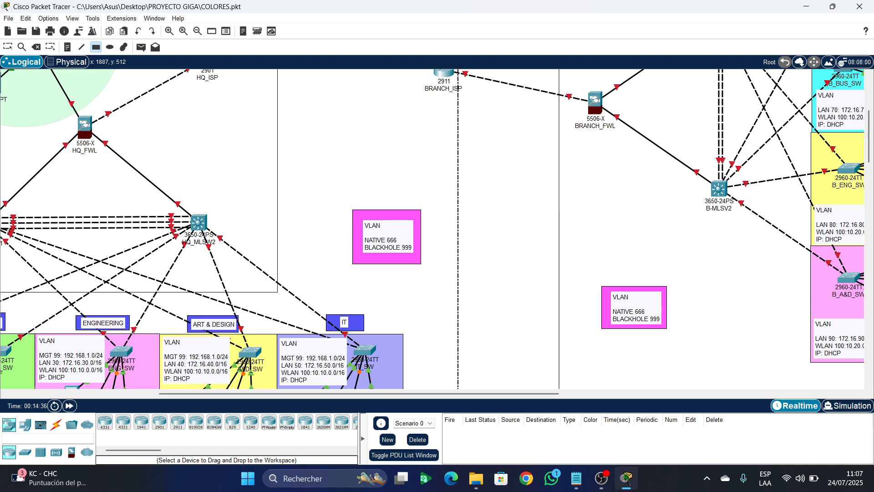
scroll(432, 228, up, 3)
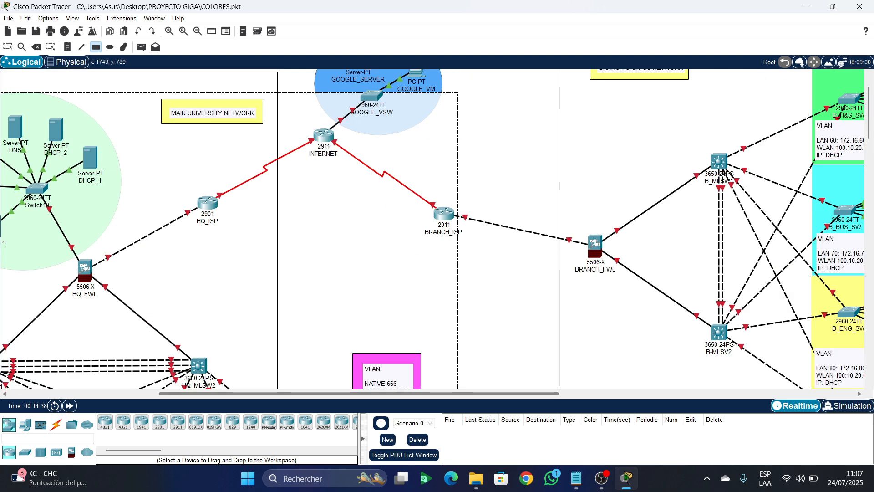
key(Escape)
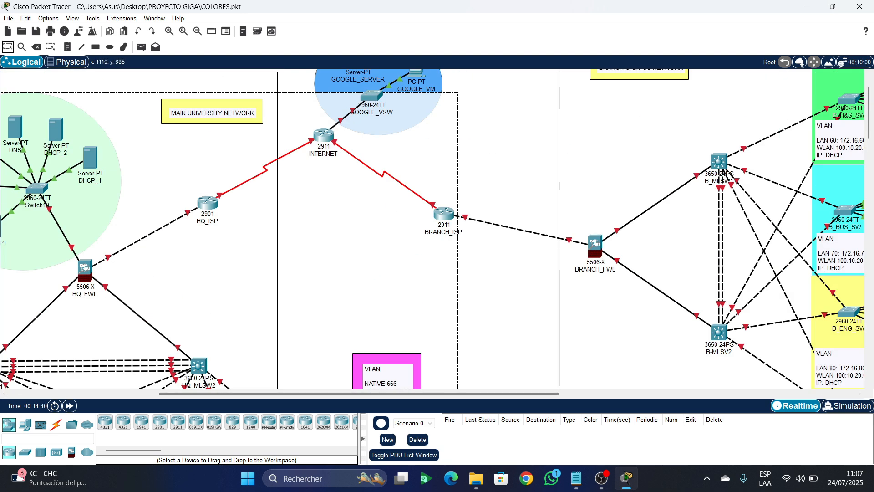
- Nudge the inner headquarters outline rectangle slightly down and the larger outer one slightly down and to the right
drag(283, 394, 130, 393)
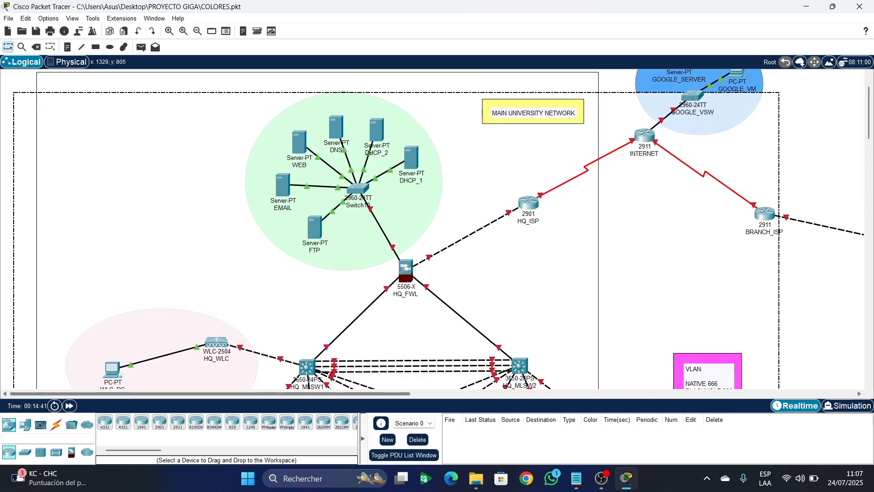
scroll(437, 228, up, 1)
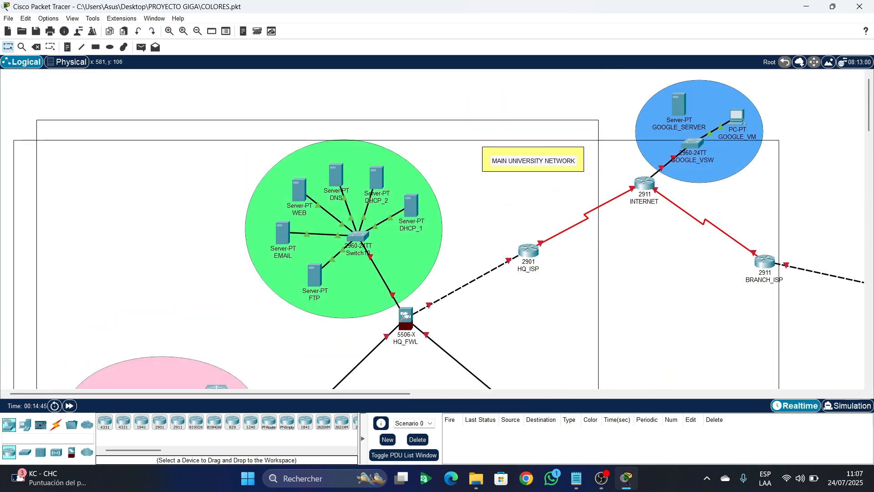
drag(323, 120, 322, 132)
scroll(323, 137, down, 1)
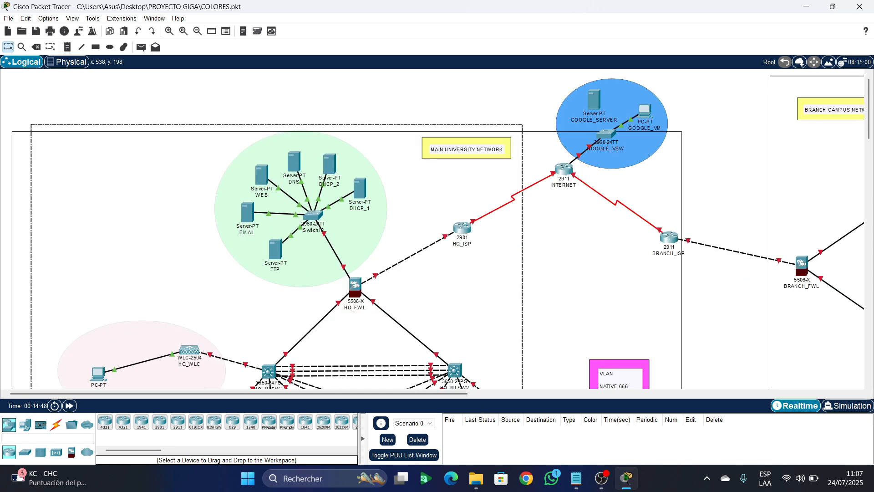
scroll(323, 137, down, 5)
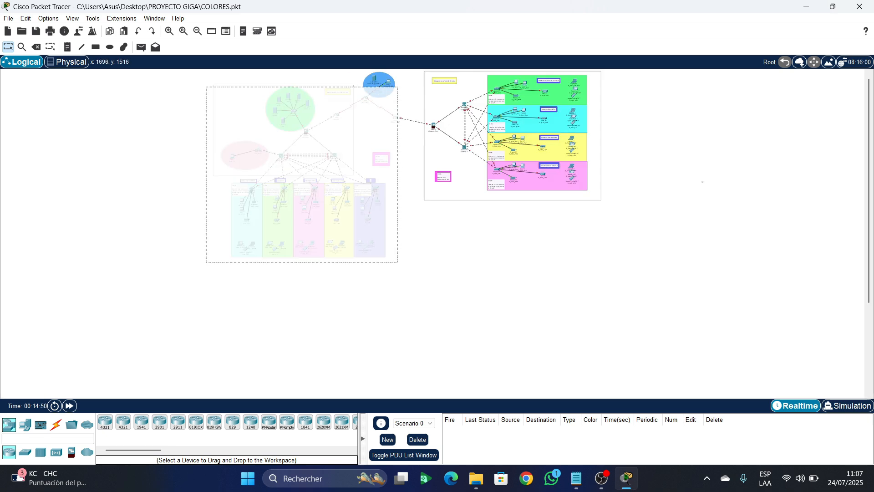
drag(355, 241, 400, 245)
scroll(324, 197, up, 5)
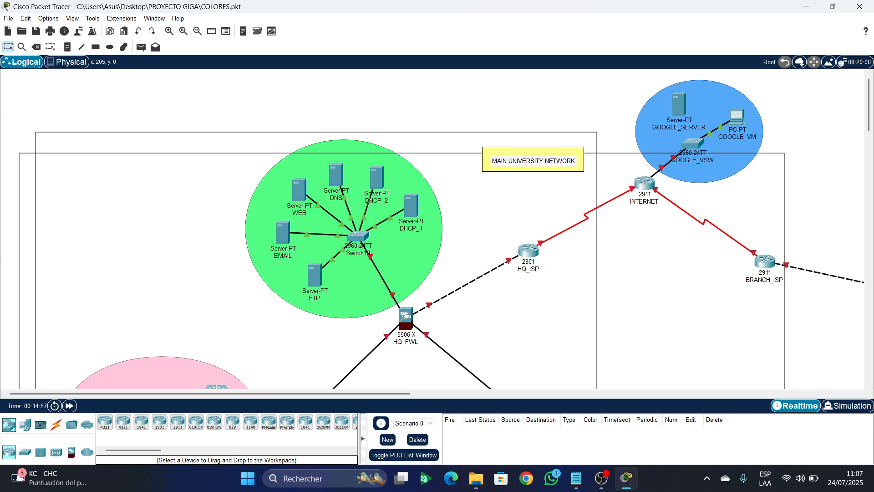
- Add a note on the green server zone reading "DMZ", a blank line, "SERVER FARM", "NET: 10.10.10.0/27" and "IP: STATIC"
click(67, 47)
click(250, 165)
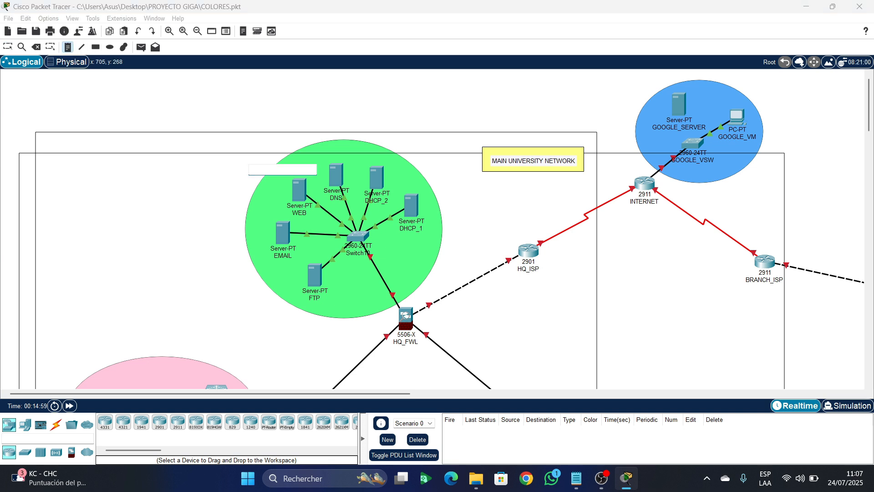
text(DMZ)
key(Return)
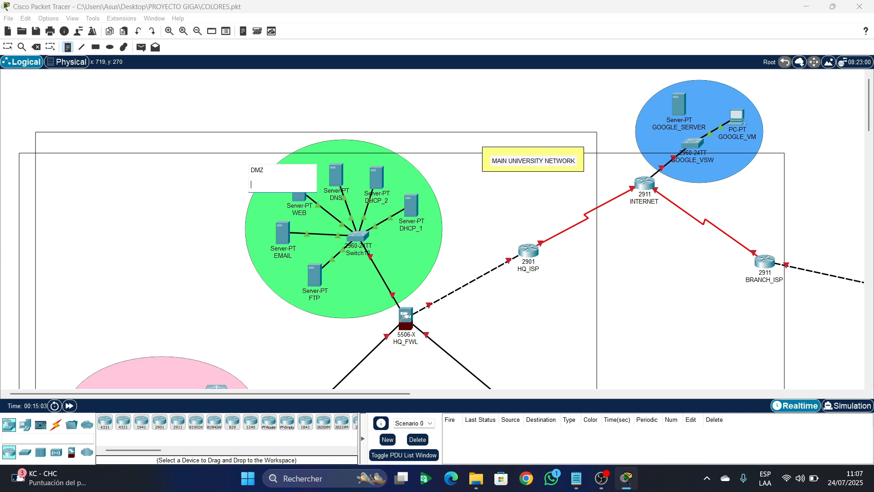
text(SERVER FARM)
key(Return)
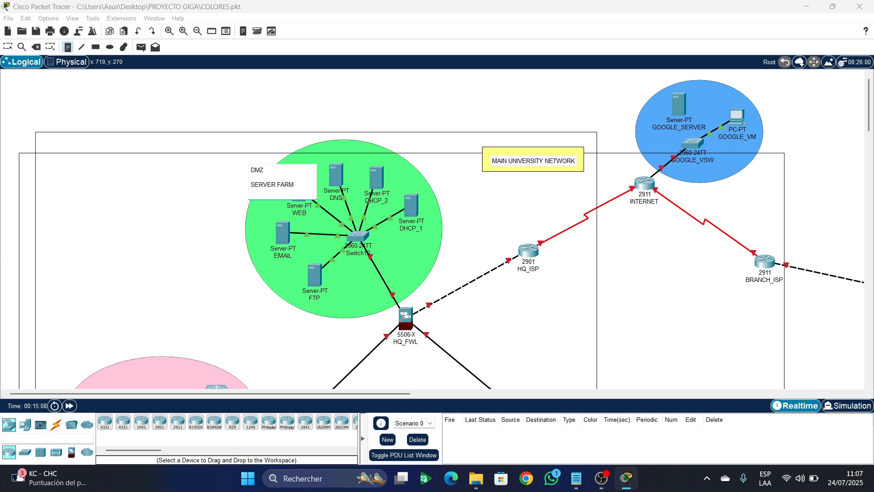
text(NET: 10.10.10.0/2)
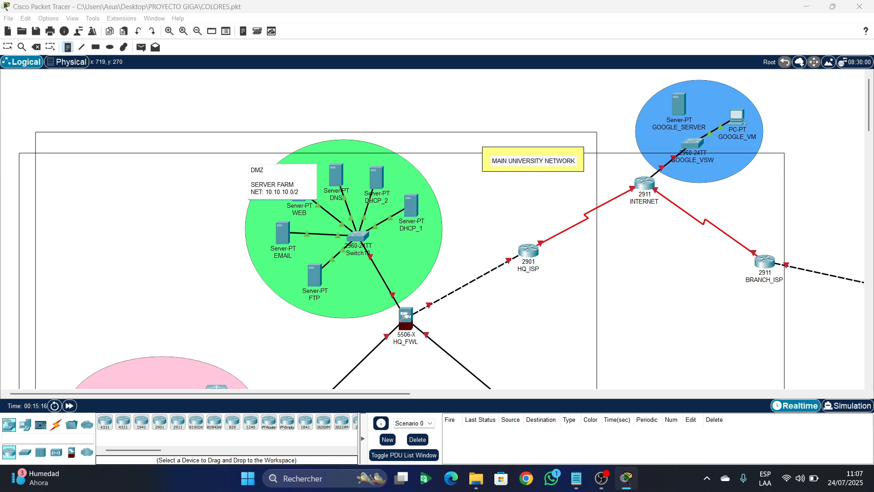
text(7)
key(Return)
text(IP)
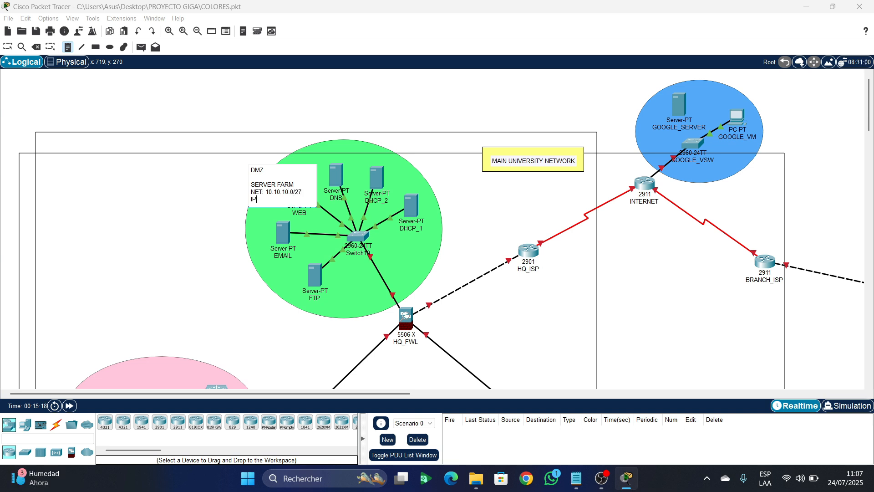
text(: STATIV)
key(BackSpace)
text(C)
- Add a "DEMILIRIZED ZONE" label inside the green zone beside its switch, and shift the DMZ note to the zone's left edge, clear of the servers
click(394, 259)
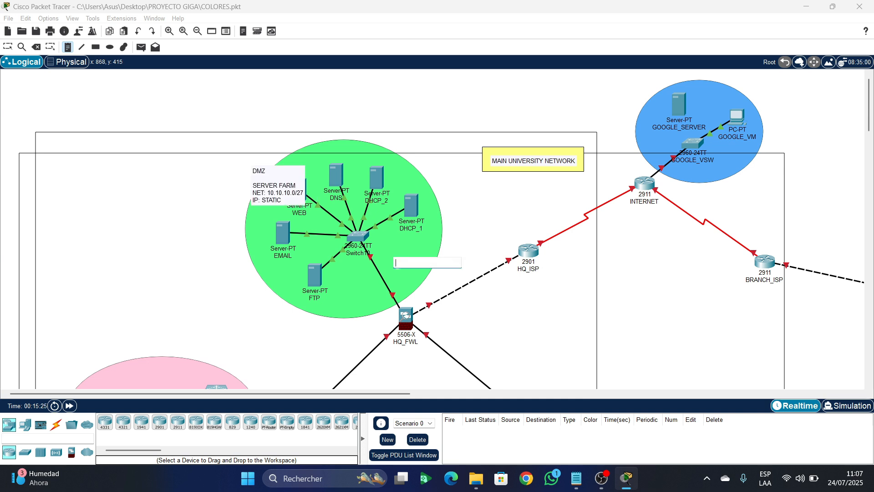
text(DEMILI)
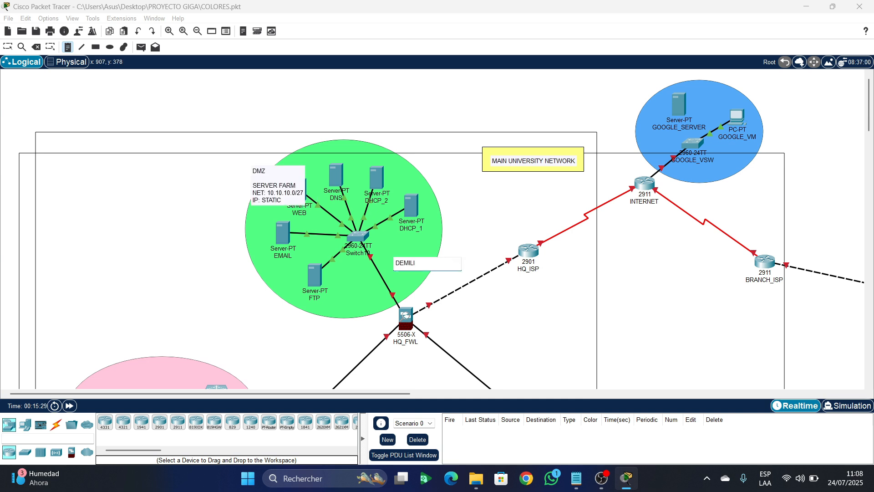
text(RIZED ZONE)
key(Escape)
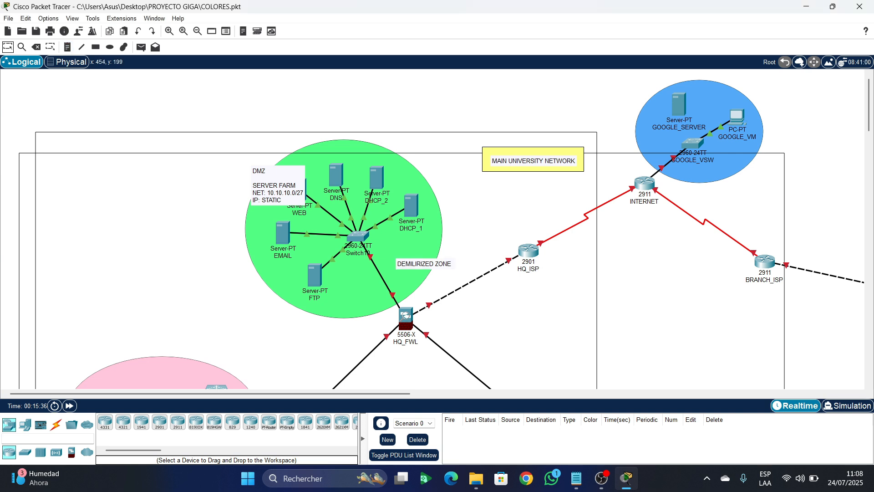
drag(278, 187, 245, 203)
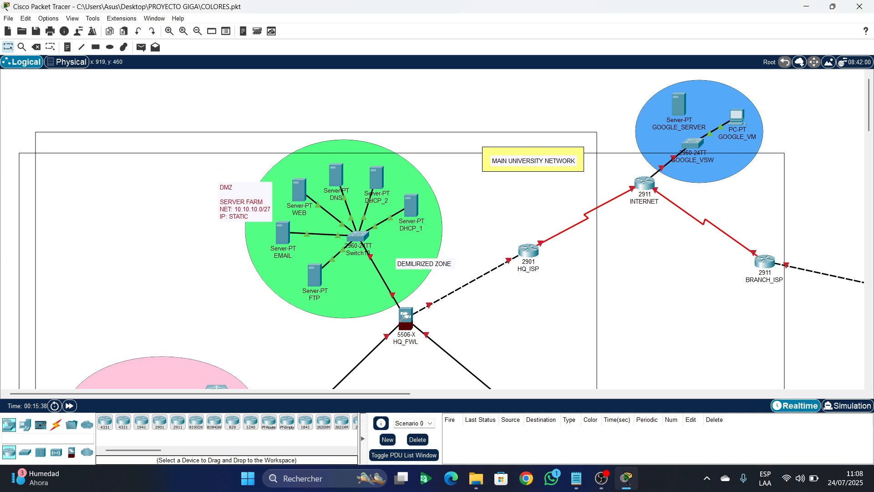
drag(424, 264, 404, 247)
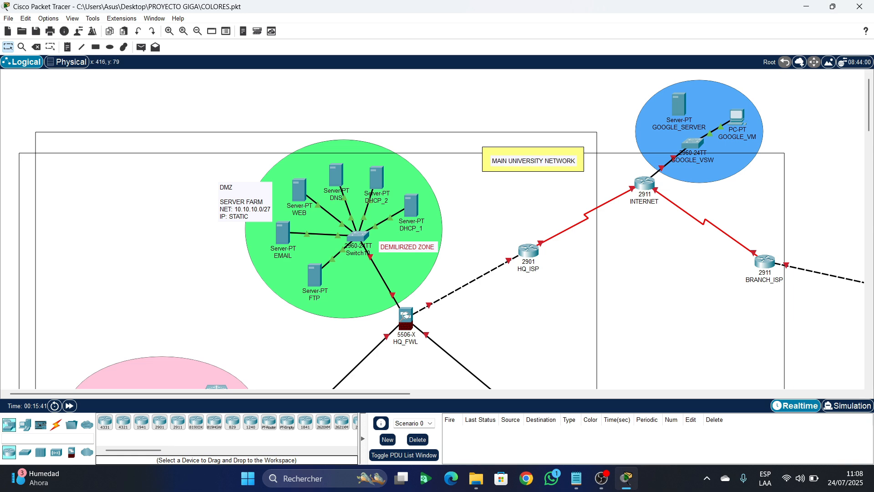
scroll(632, 280, down, 4)
scroll(632, 279, down, 4)
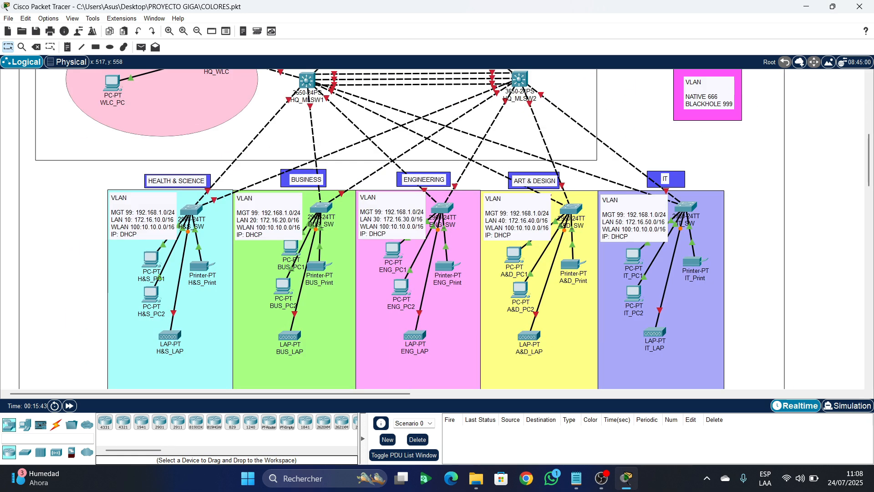
scroll(632, 280, up, 5)
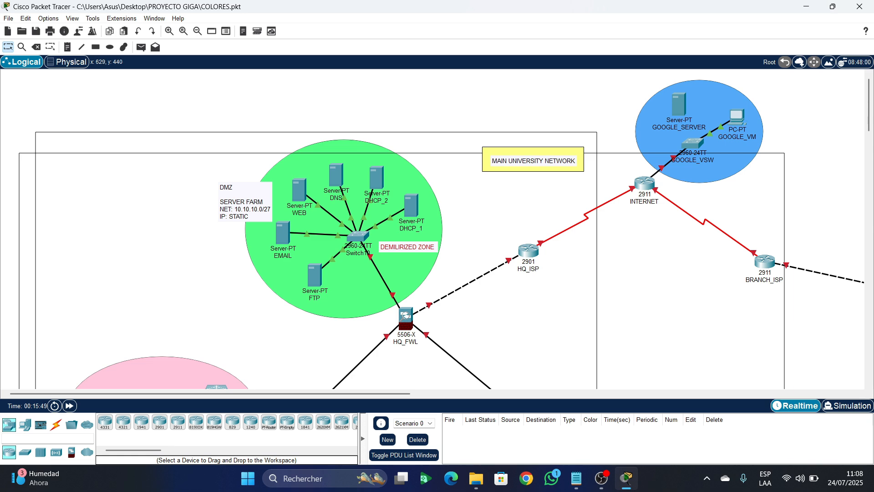
scroll(441, 228, down, 2)
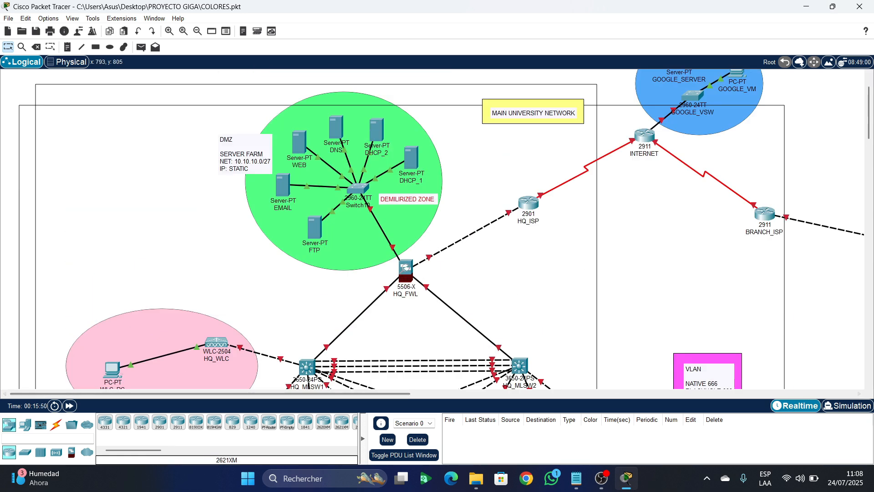
drag(361, 393, 512, 393)
scroll(432, 228, up, 2)
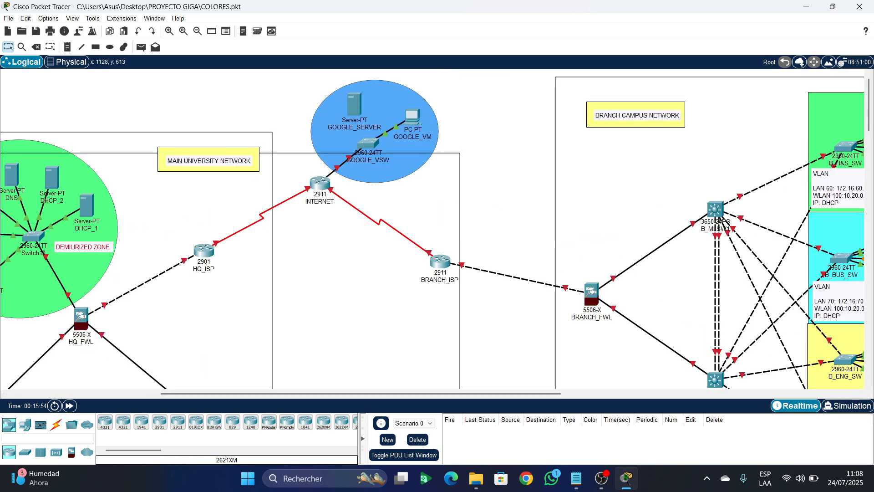
click(55, 424)
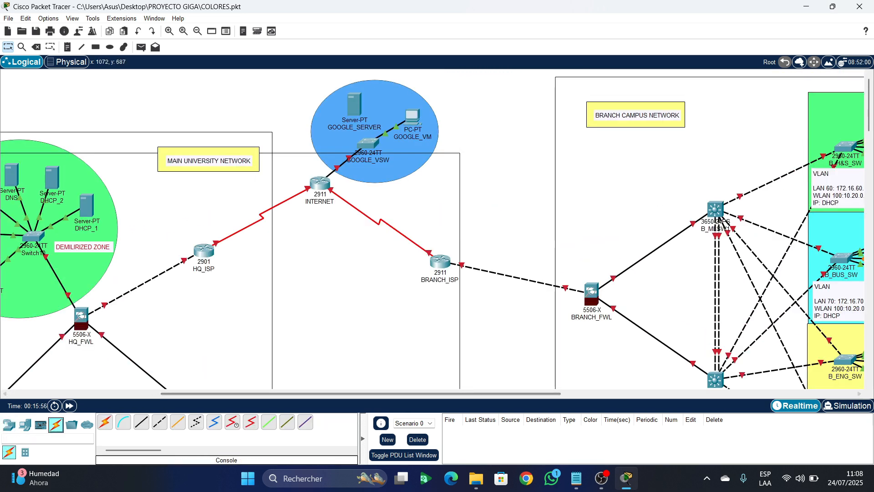
click(105, 421)
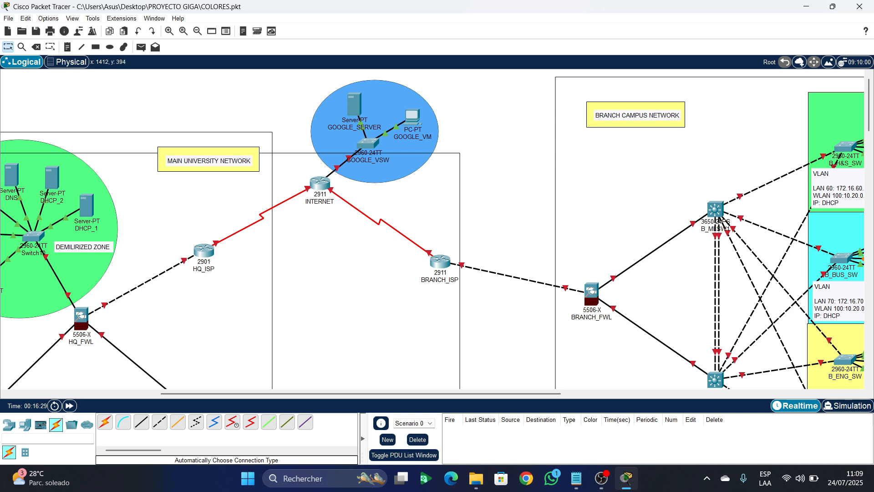
- Add a note reading "CLOUD AREA", "NET: 8.0.0.0" and "IP:STATIC", and position it at the upper edge of the blue Google zone
key(n)
click(390, 83)
text(CLOUD)
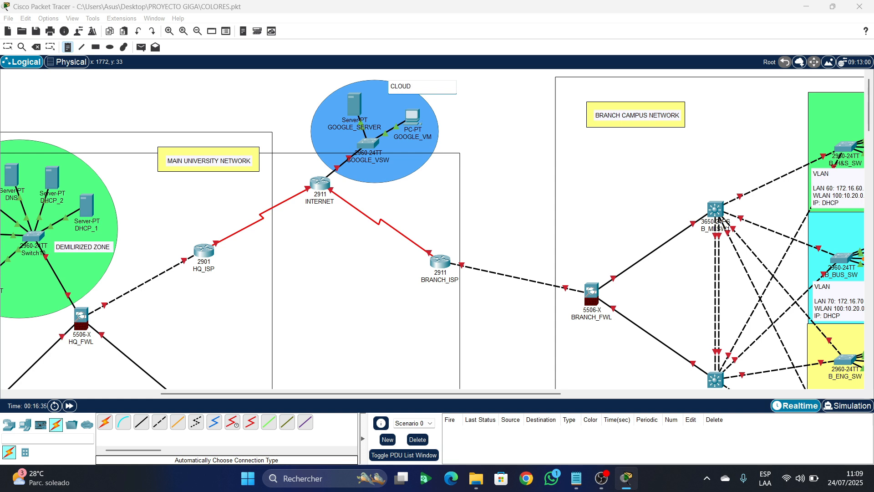
text( AREA)
key(Return)
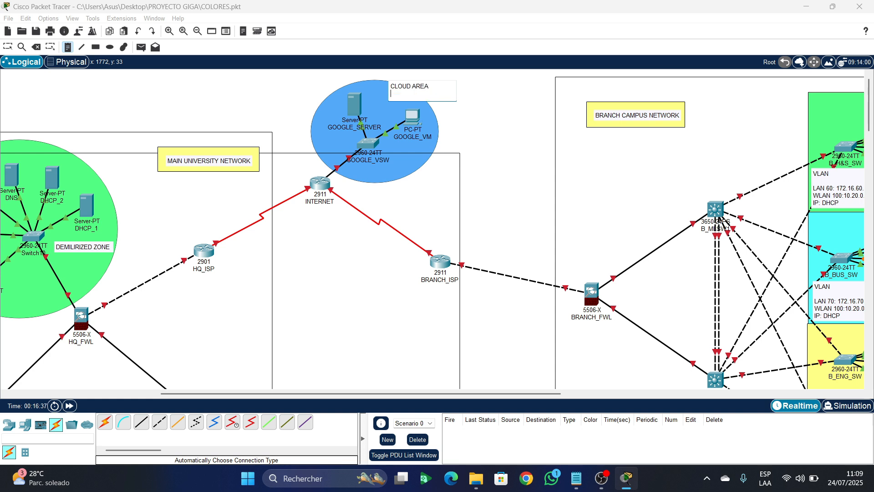
text(NET: 8.0.0.0)
key(Return)
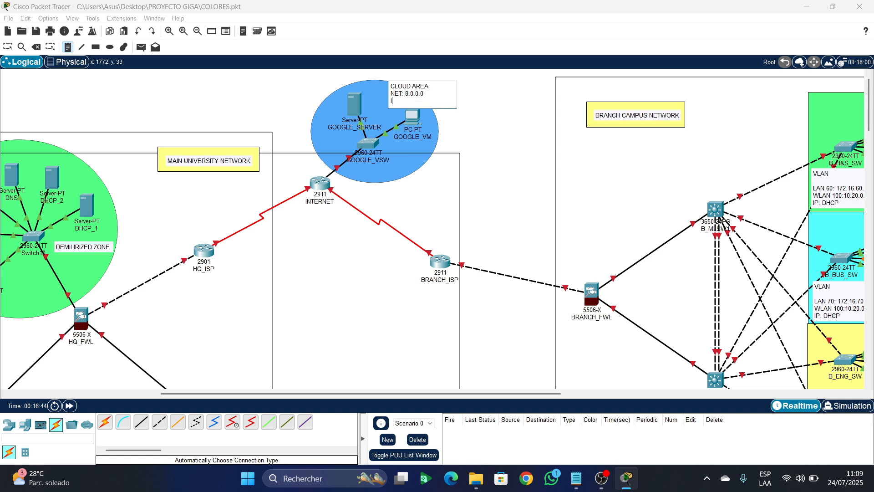
text(IP )
text(STATIC)
key(Return)
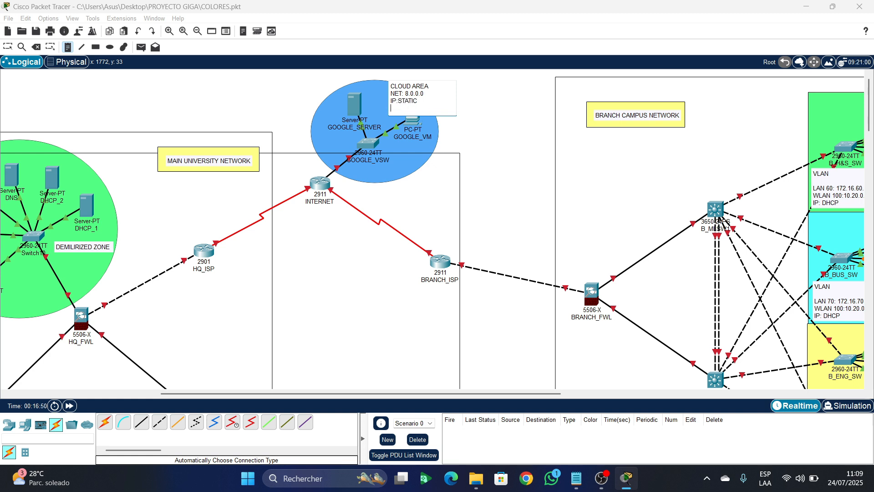
key(BackSpace)
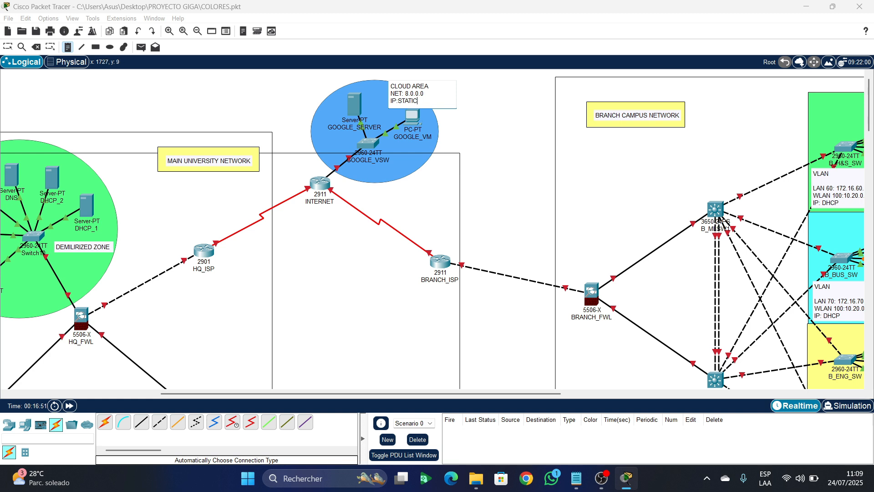
key(Escape)
drag(407, 92, 387, 86)
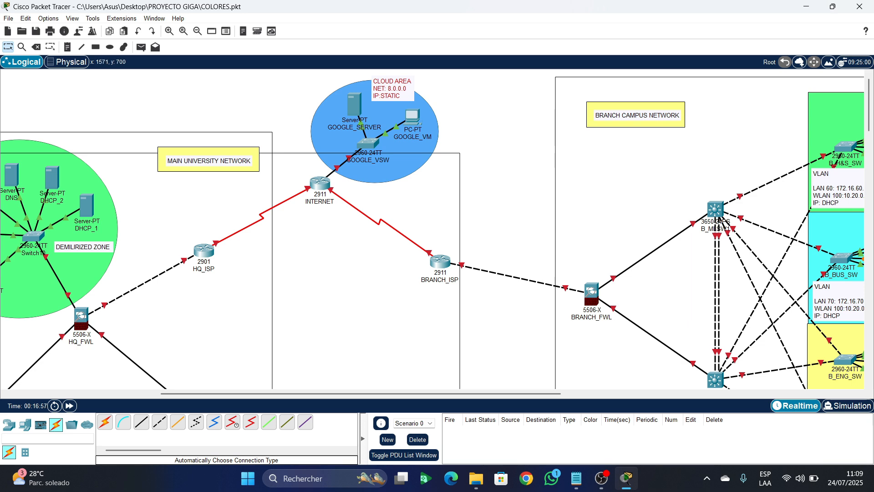
- Add a note reading "10.10.0.15" just above the HQ_WLC controller in the pink zone
drag(383, 393, 230, 393)
scroll(197, 329, down, 3)
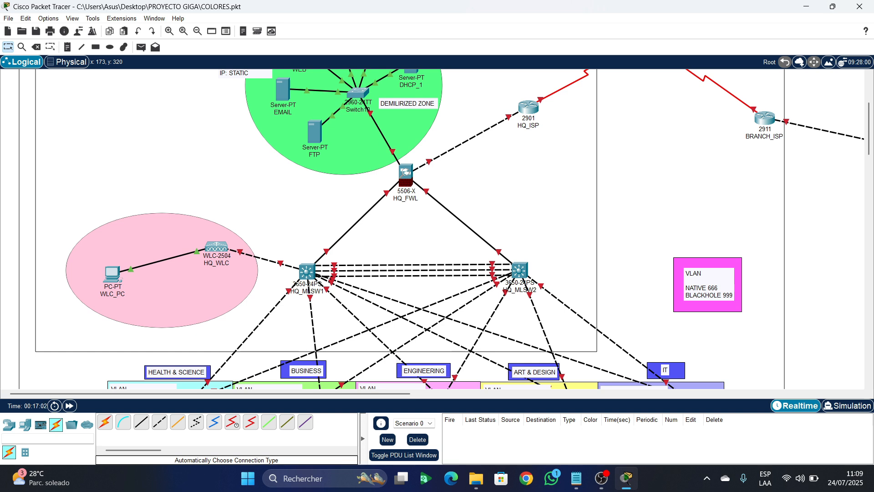
click(67, 47)
click(202, 229)
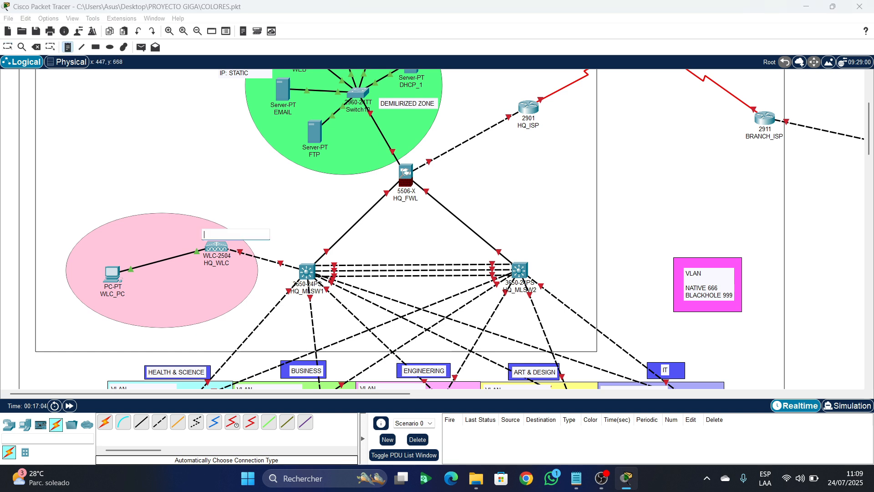
text(10.10.0.15)
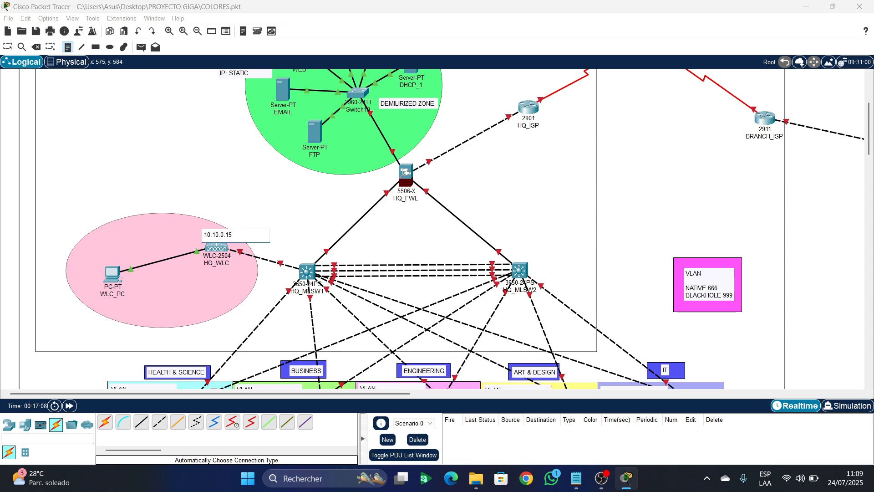
click(8, 47)
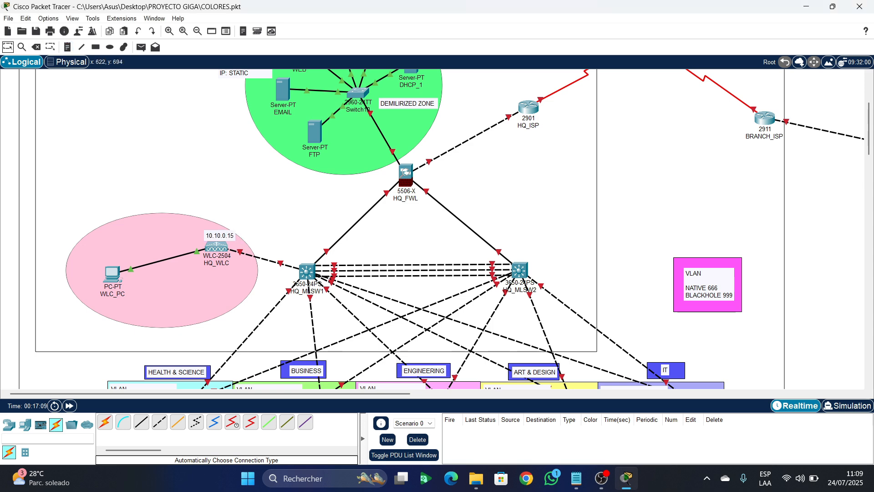
- Add a "WLC_ZONE" label in the upper part of the pink wireless controller zone, above the WLC_PC link
scroll(632, 280, down, 5)
scroll(632, 280, up, 4)
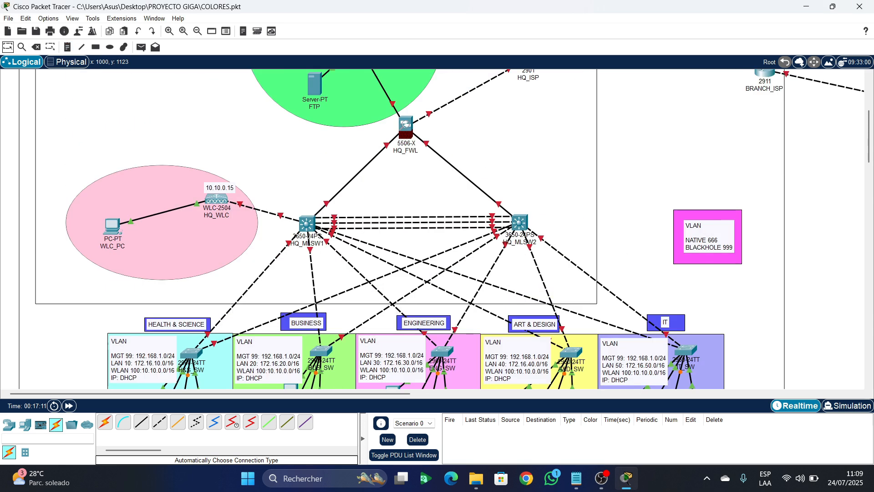
scroll(433, 227, right, 5)
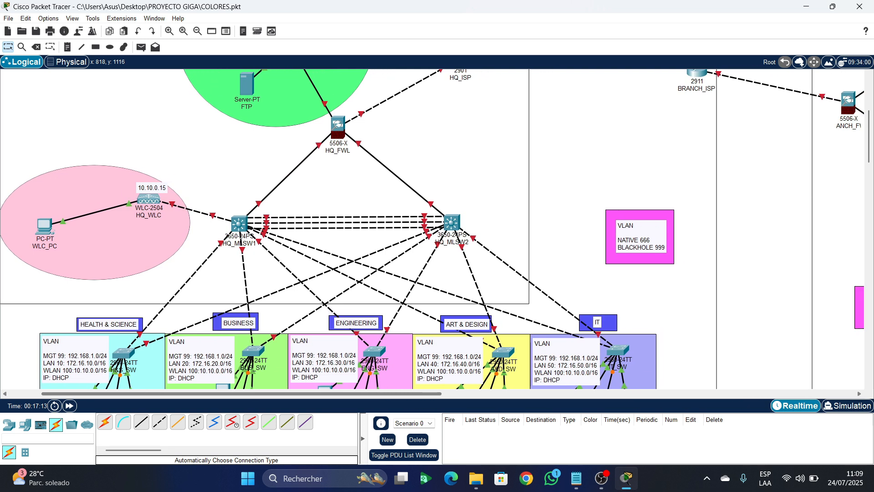
drag(414, 393, 372, 394)
click(67, 47)
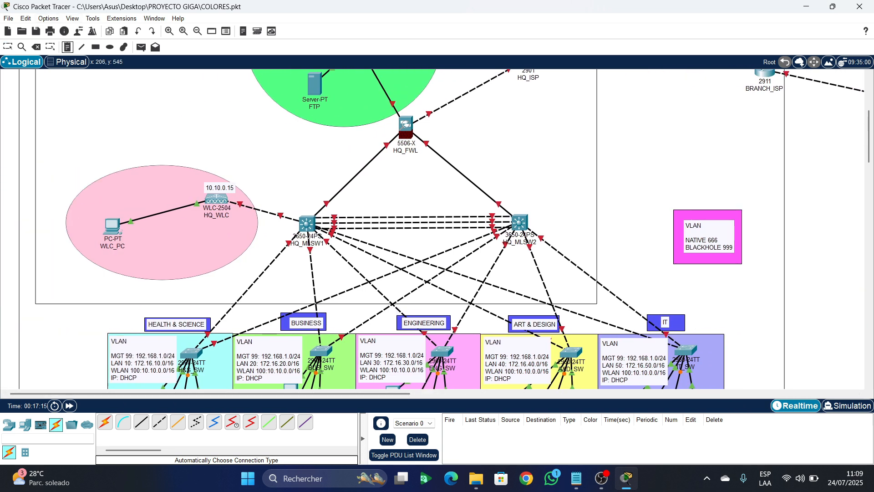
click(129, 179)
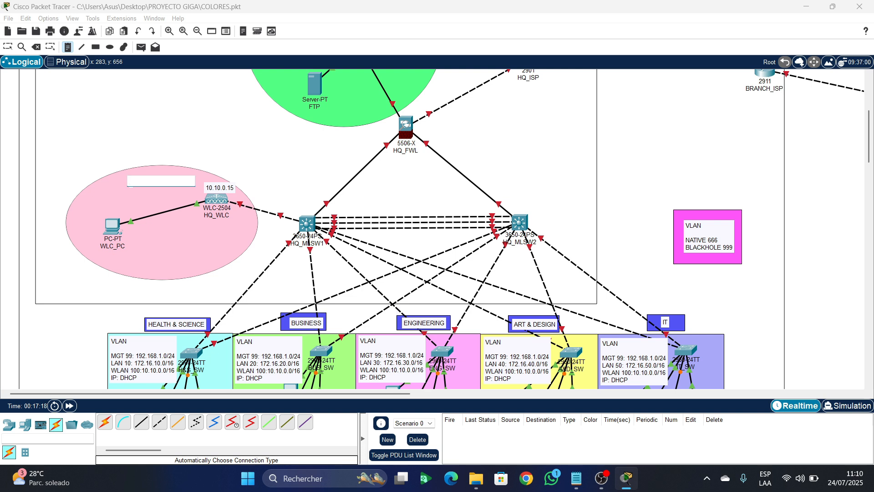
text(WLC_ZONE)
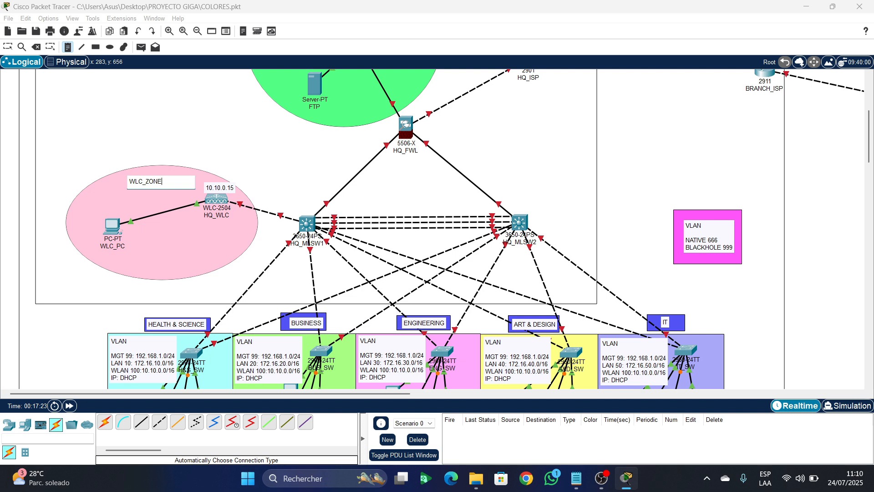
key(Return)
key(BackSpace)
click(8, 47)
drag(147, 182, 142, 188)
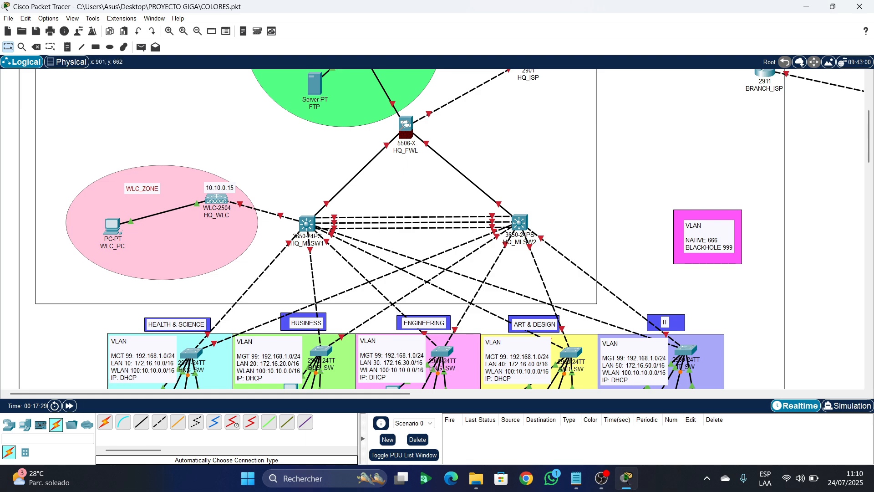
- Label the serial link between INTERNET and HQ_ISP with "1." at the INTERNET end and "2." at the HQ_ISP end
scroll(632, 279, down, 3)
scroll(632, 280, down, 3)
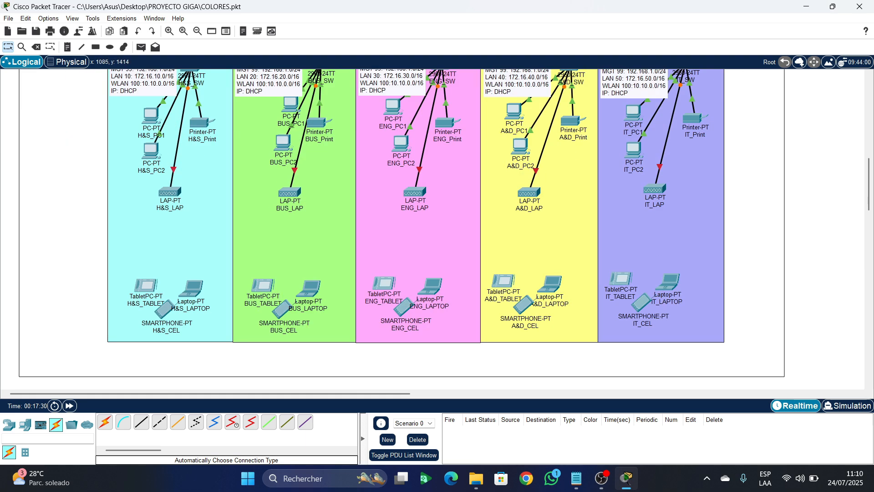
scroll(632, 280, up, 4)
scroll(632, 327, up, 6)
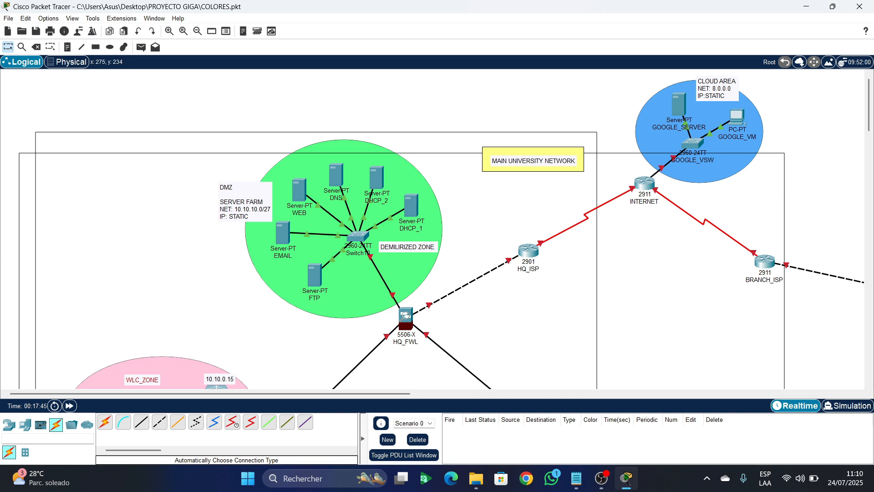
click(67, 47)
click(621, 178)
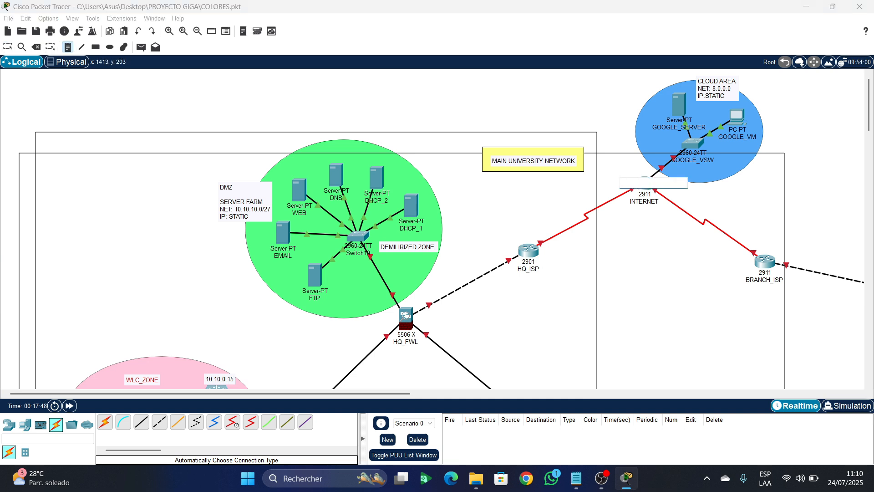
text(1.)
click(530, 230)
text(2)
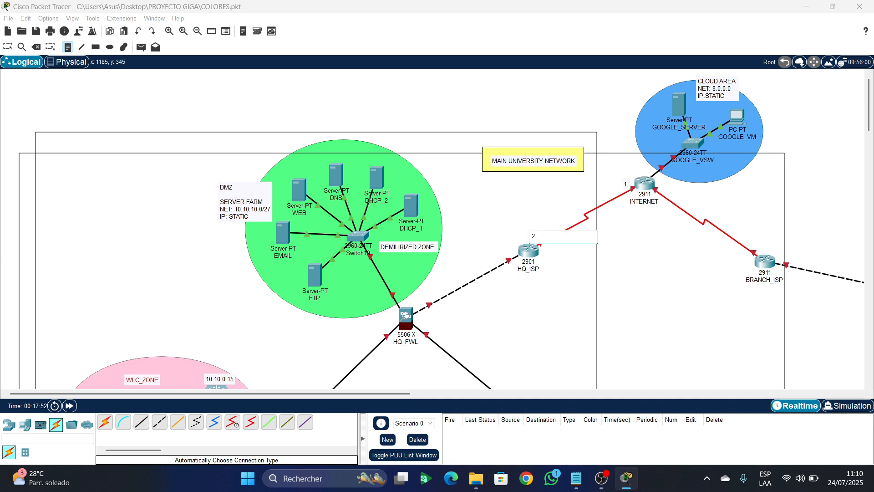
text(.)
- Label the link between HQ_ISP and HQ_FWL with "1." at the HQ_ISP end and "2." at the HQ_FWL end
click(504, 243)
text(1)
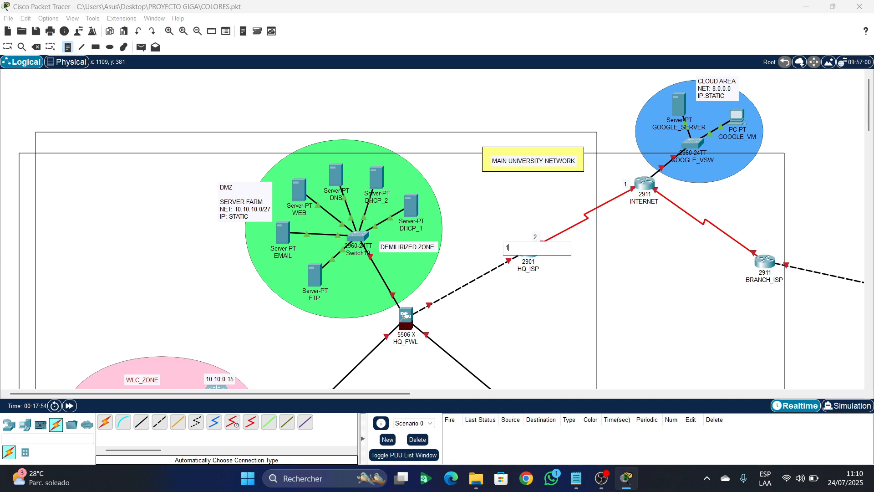
text(.)
click(417, 296)
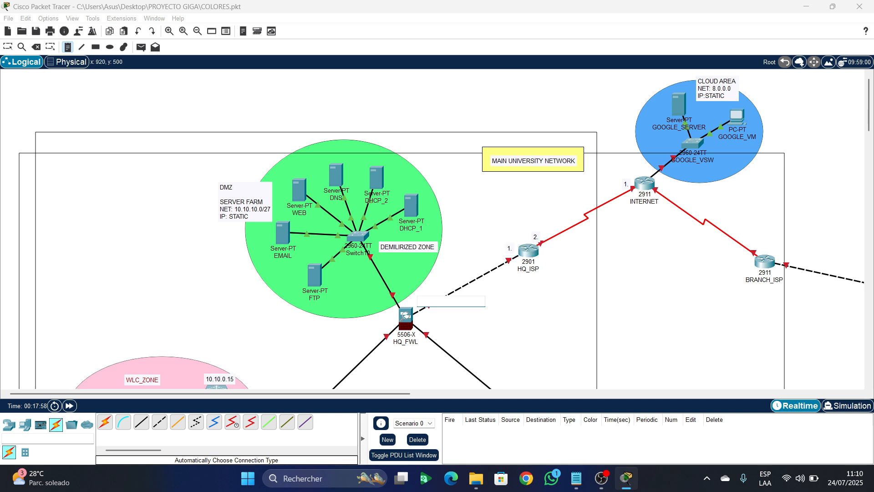
text(2.)
- Label the serial link between INTERNET and BRANCH_ISP with "1." at the INTERNET end and "2." at the BRANCH_ISP end
click(661, 186)
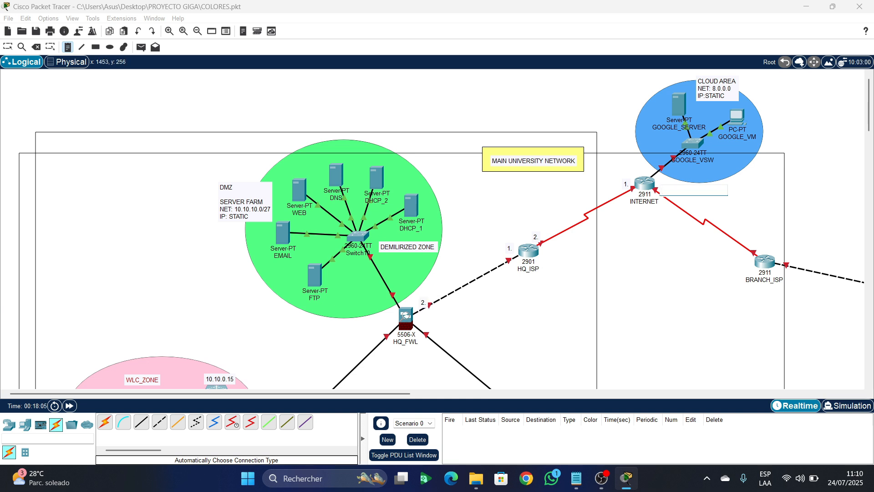
text(1.)
click(755, 240)
text(2.)
- Label the link between BRANCH_ISP and BRANCH_FWL with "1." at the BRANCH_ISP end and "2." at the BRANCH_FWL end
click(788, 253)
text(1.)
scroll(437, 227, down, 3)
scroll(437, 228, up, 1)
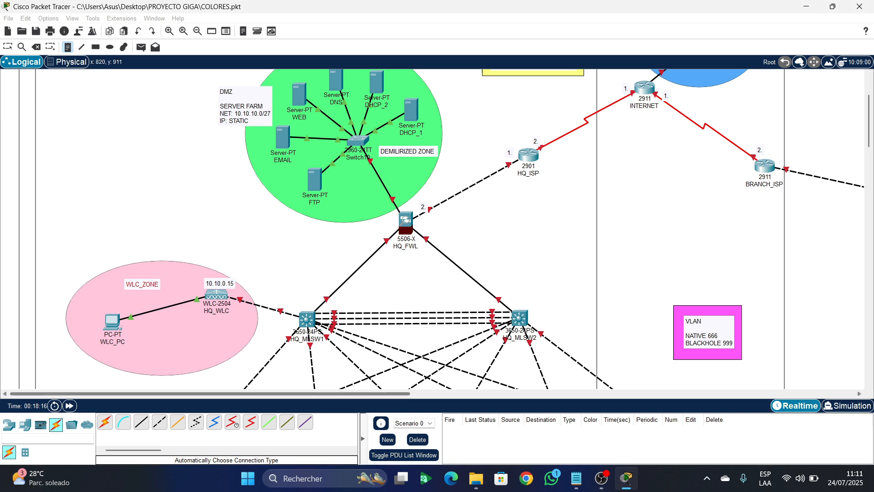
drag(371, 393, 575, 394)
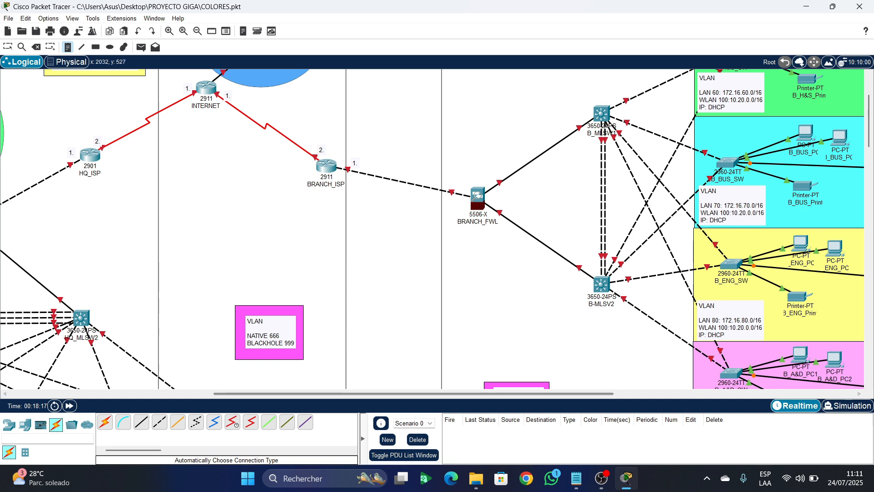
click(457, 184)
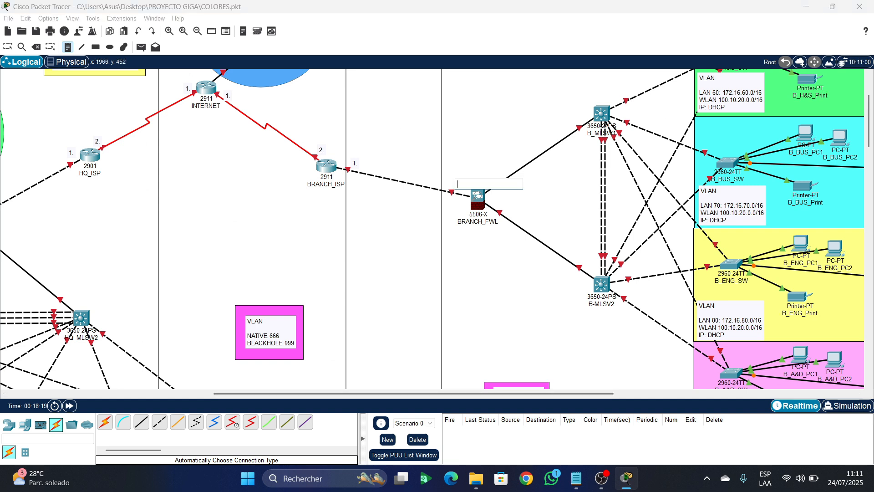
text(2)
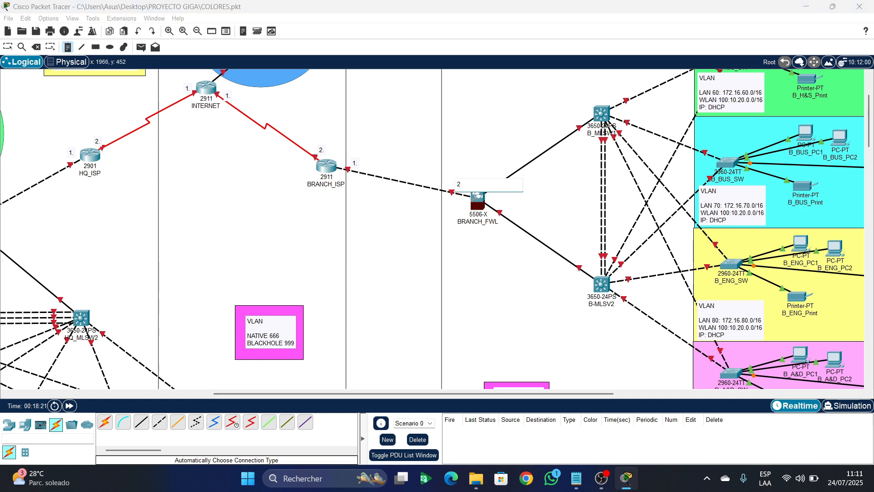
text(.)
- Label the link from BRANCH_FWL to the upper branch multilayer switch with "42." at the firewall and "41." at the switch
click(67, 46)
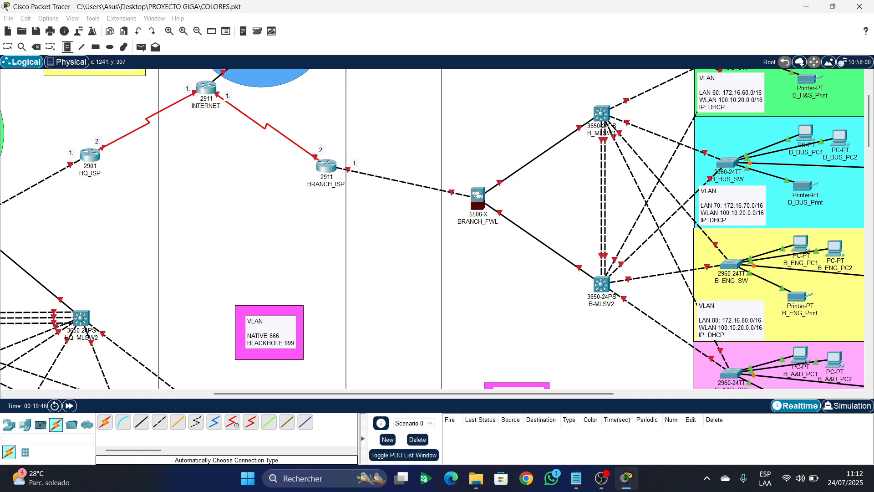
click(485, 173)
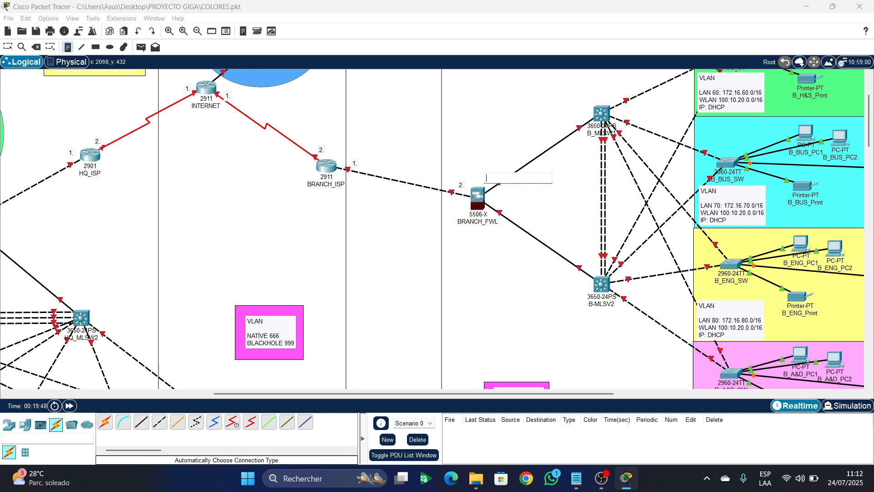
text(4)
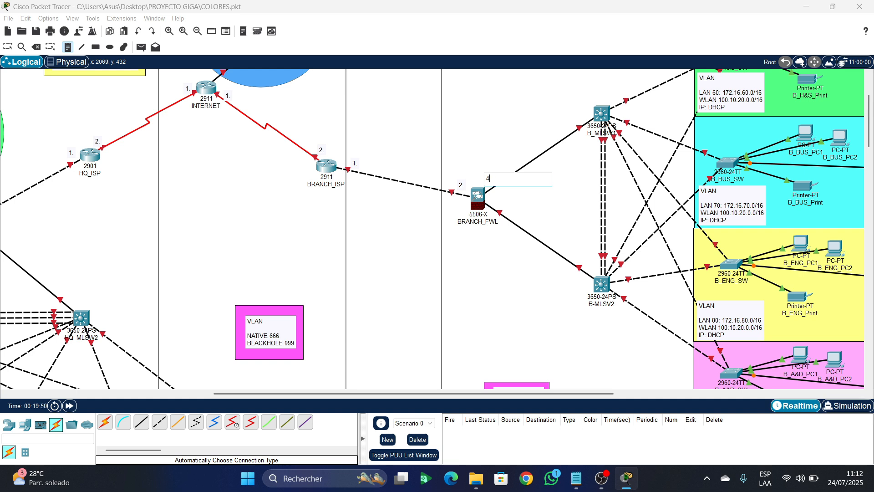
text(2.)
click(577, 118)
click(575, 110)
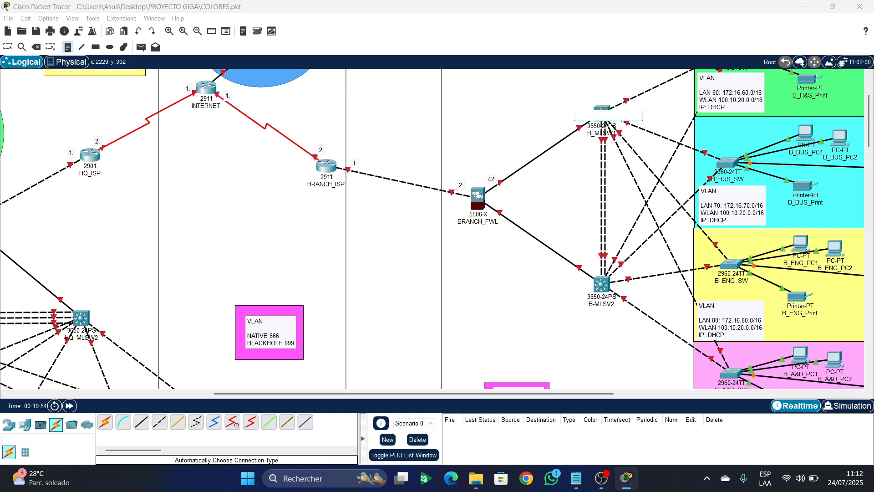
text(41.)
- Label the link from BRANCH_FWL to B-MLSV2 with "46." at the firewall and "45." at the switch
click(497, 228)
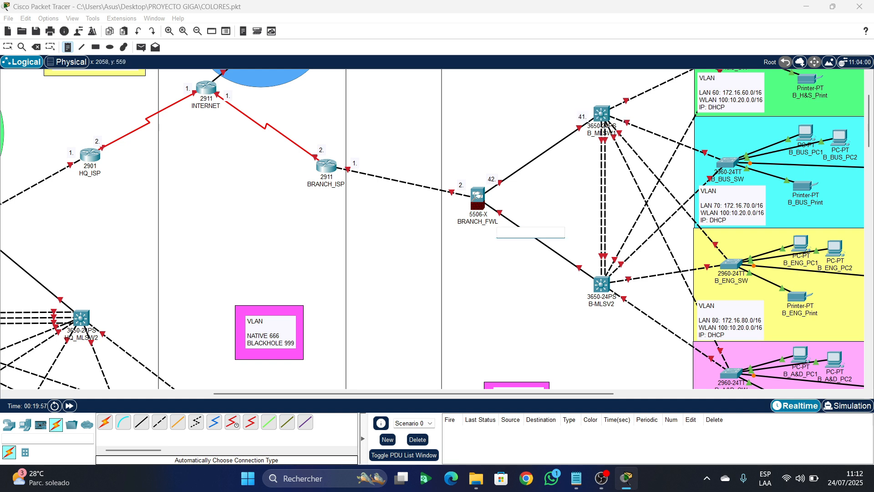
text(46.)
click(572, 273)
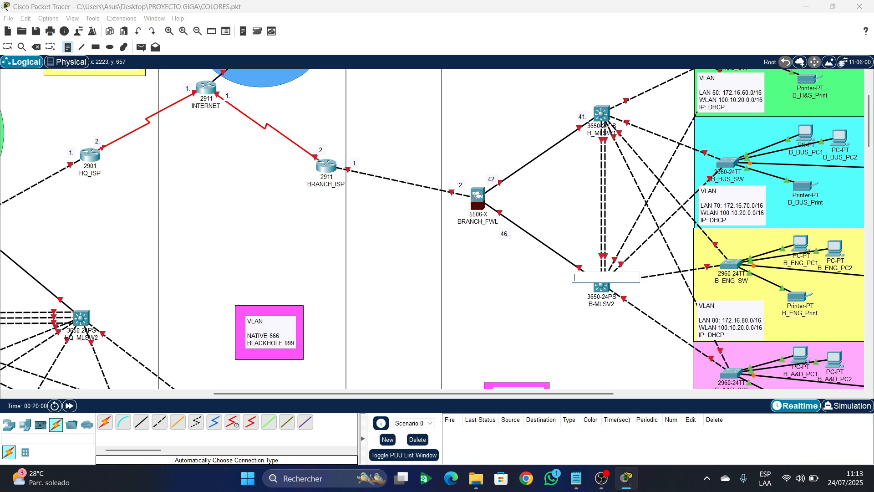
text(45.)
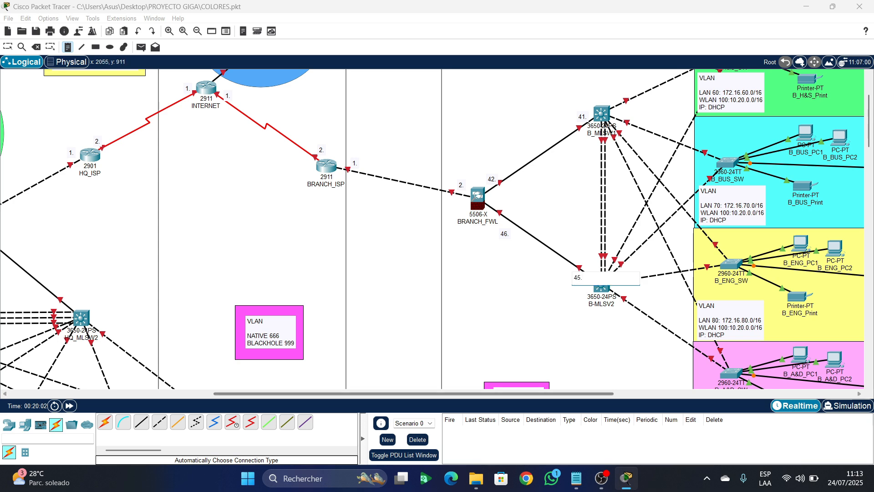
- Label the link from HQ_FWL to HQ_MLSW1 with "34." at the firewall and "33." at the switch
drag(495, 394, 303, 394)
scroll(276, 310, down, 3)
scroll(293, 326, up, 3)
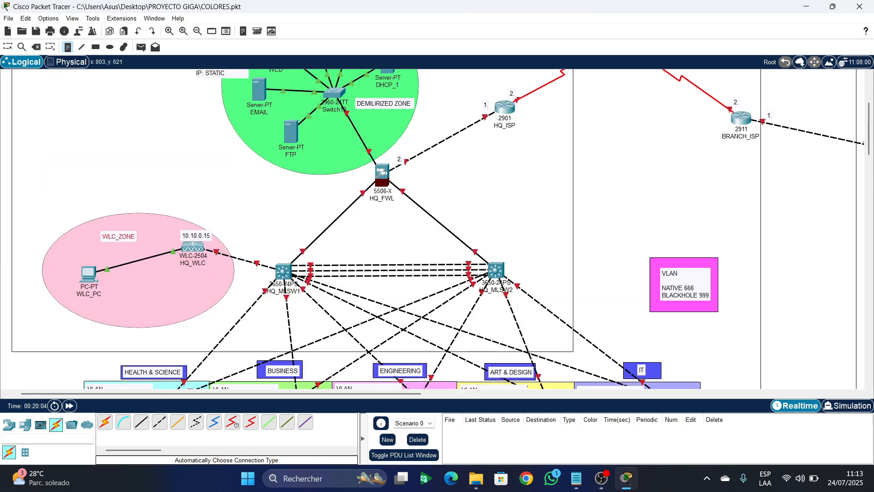
click(385, 187)
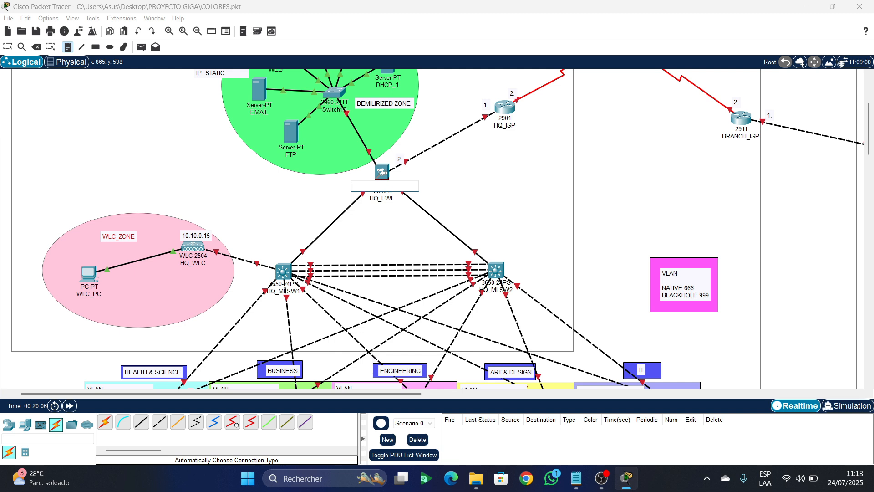
text(34.)
click(288, 241)
text(33.)
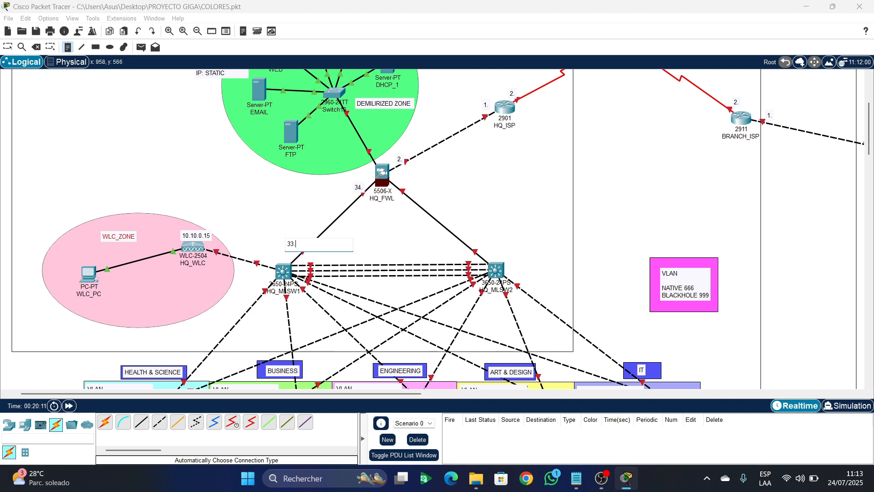
- Label the link from HQ_FWL to HQ_MLSW2 with "38." at the firewall and "37." at the switch
click(411, 184)
text(38.)
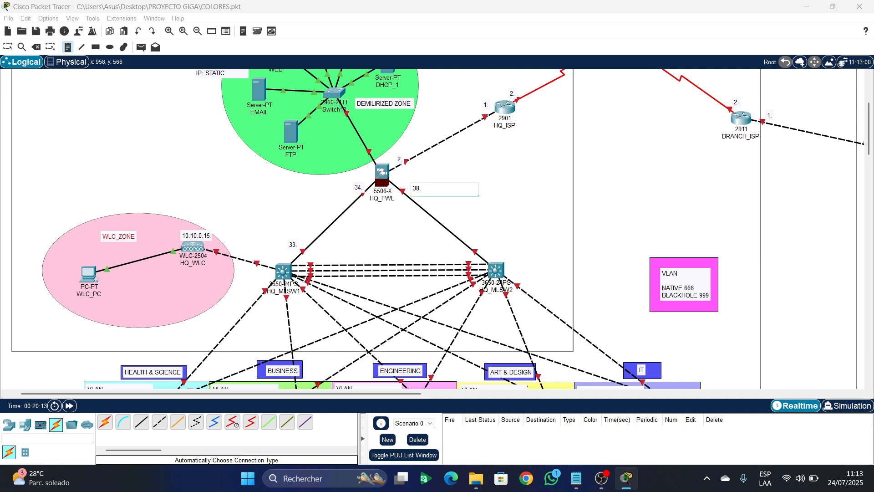
click(483, 242)
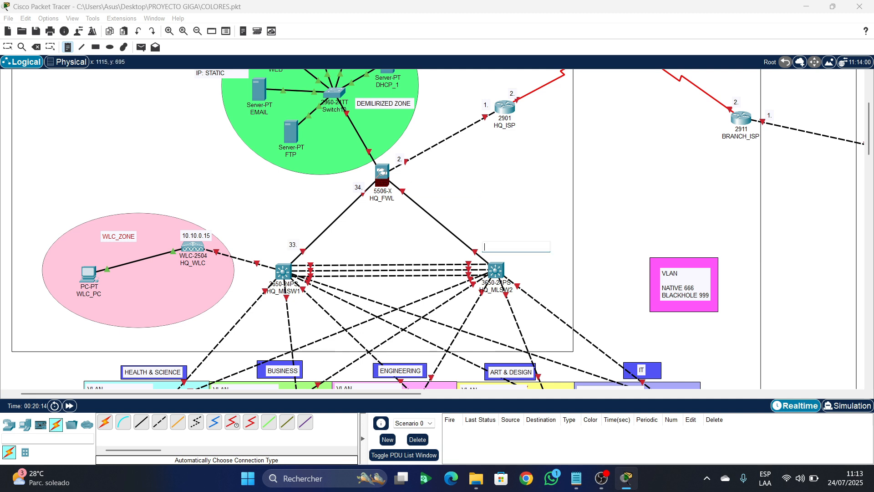
text(37.)
key(Escape)
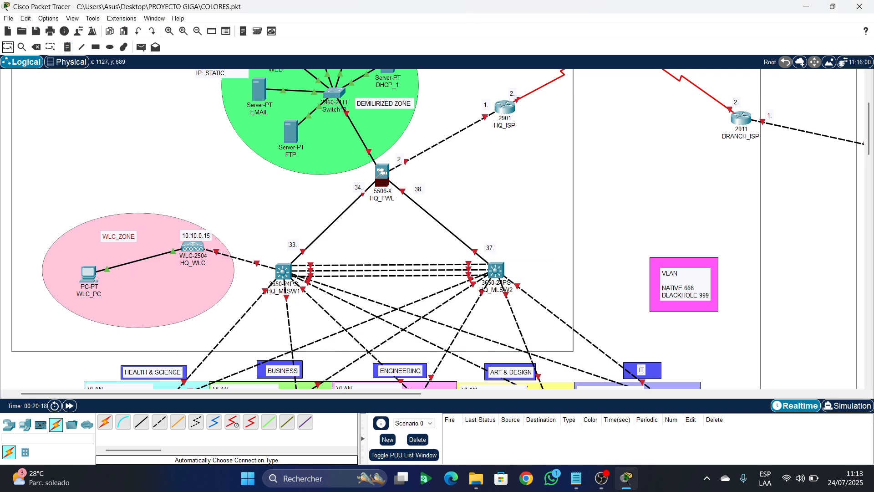
- Fine-tune the positions of the "37.", "38." and "34." labels and the "2." labels at HQ_FWL and HQ_ISP beside their link ends
drag(490, 248, 486, 244)
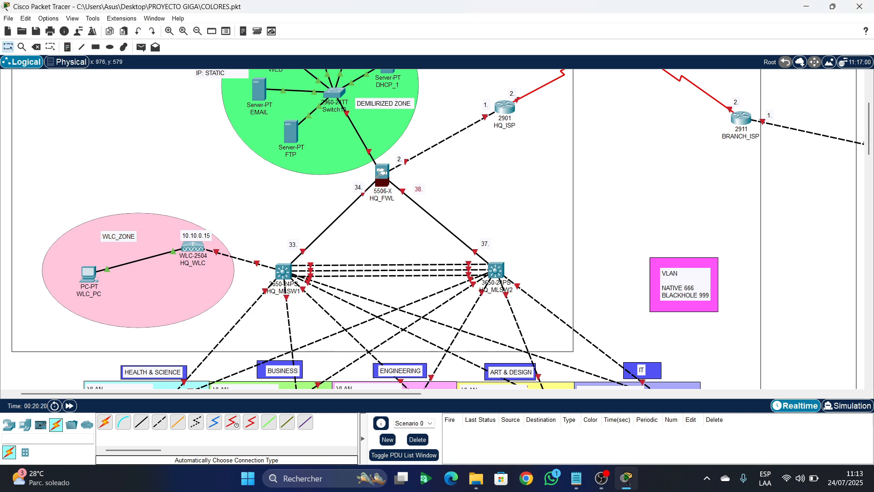
drag(418, 189, 411, 186)
drag(359, 187, 356, 186)
drag(400, 160, 402, 151)
drag(512, 91, 514, 88)
- Nudge the "1." label at INTERNET and the "2." label at BRANCH_ISP closer to the ends of their shared serial link
drag(387, 394, 485, 394)
scroll(456, 319, up, 3)
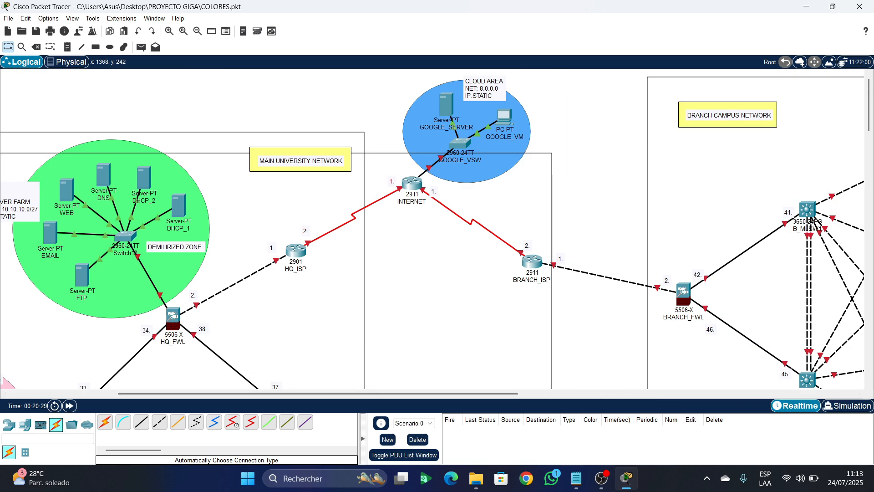
drag(435, 191, 433, 185)
drag(355, 393, 416, 394)
drag(396, 246, 395, 243)
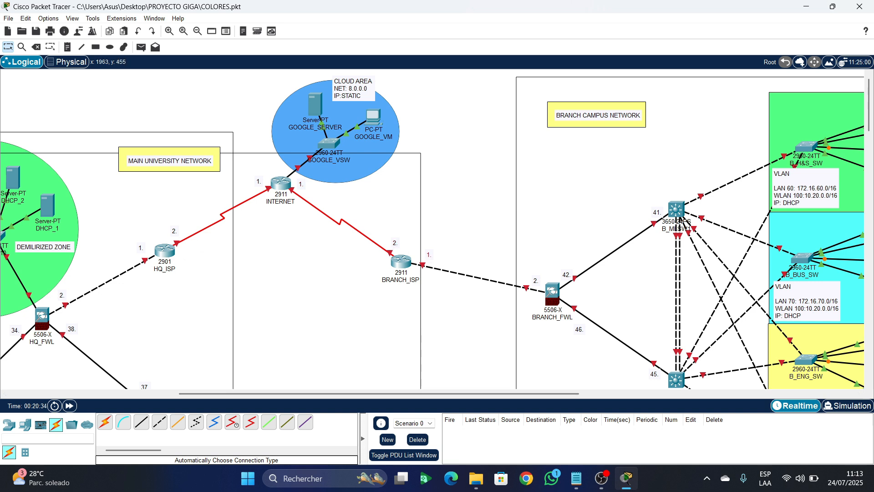
- Reposition the "2.", "42." and "46." labels around BRANCH_FWL and the "41." and "45." labels at the branch multilayer switches
drag(536, 280, 570, 268)
drag(657, 212, 647, 212)
drag(579, 329, 576, 324)
drag(654, 374, 648, 374)
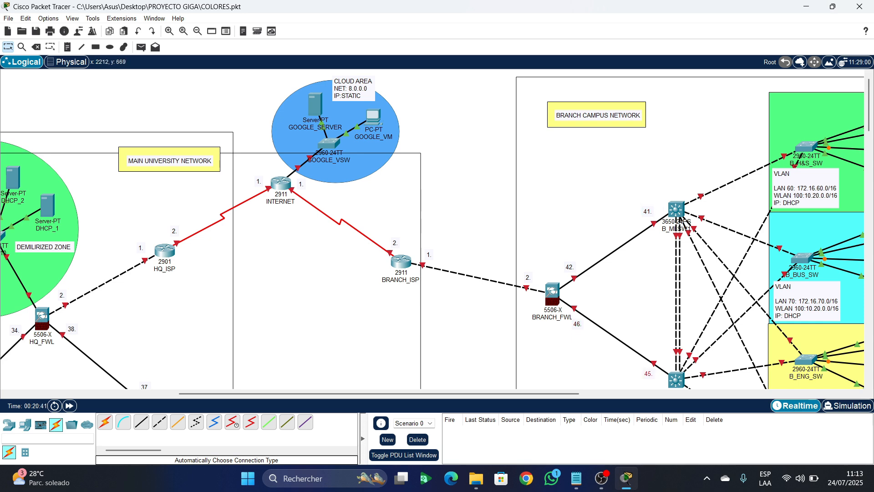
drag(547, 394, 390, 394)
scroll(379, 228, down, 10)
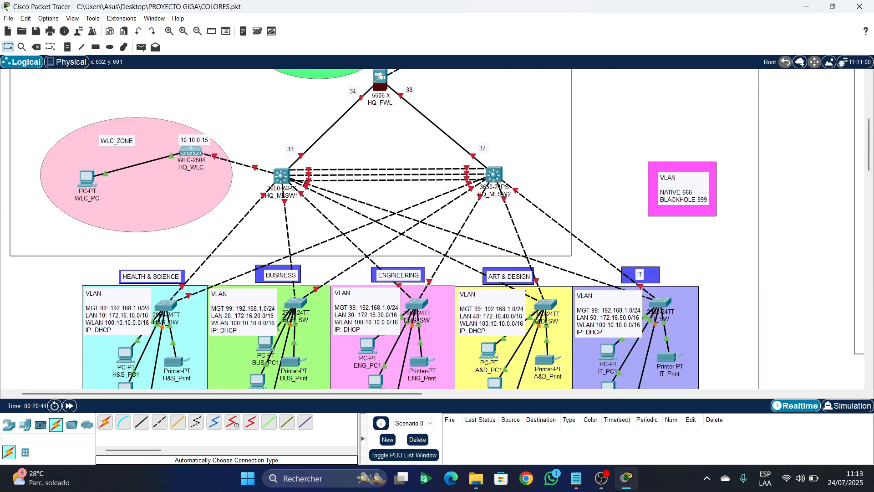
- Review the main university network's zones, department VLAN notes and link labels, from the department switches up to the DMZ and cloud area
scroll(380, 227, up, 2)
mouse_move(263, 241)
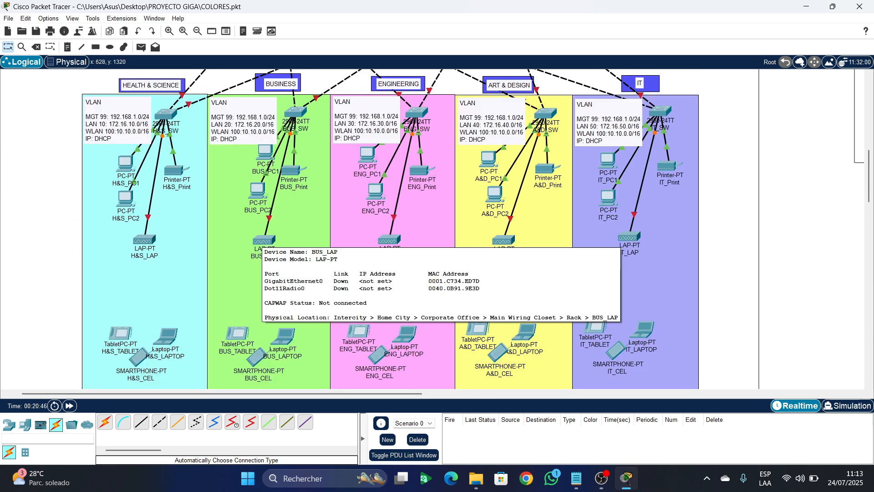
scroll(263, 240, up, 4)
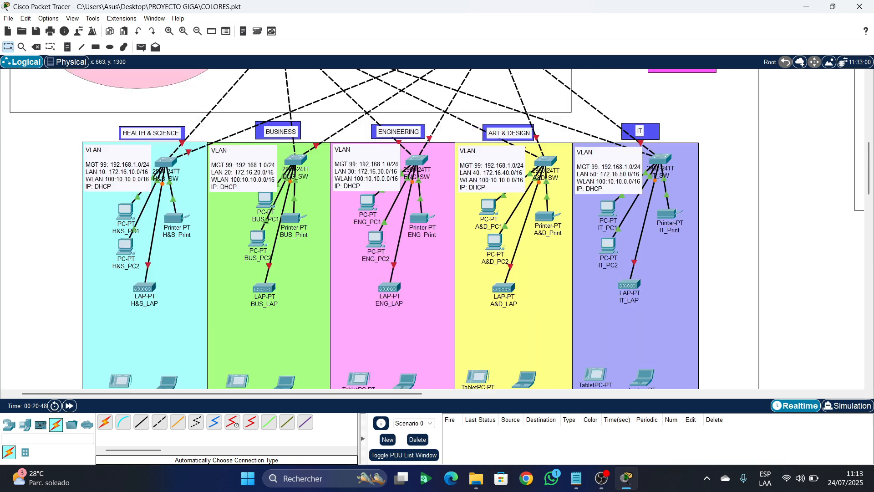
scroll(606, 279, up, 4)
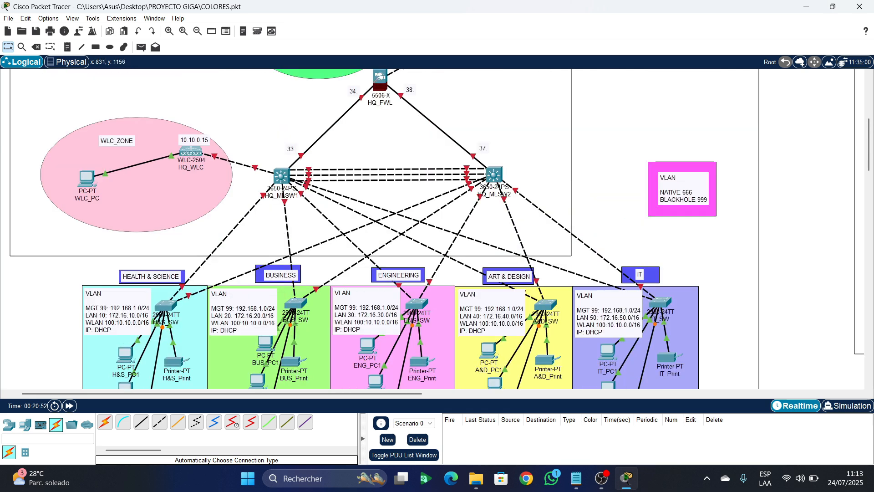
mouse_move(333, 394)
mouse_down()
mouse_move(351, 394)
mouse_move(323, 394)
mouse_up()
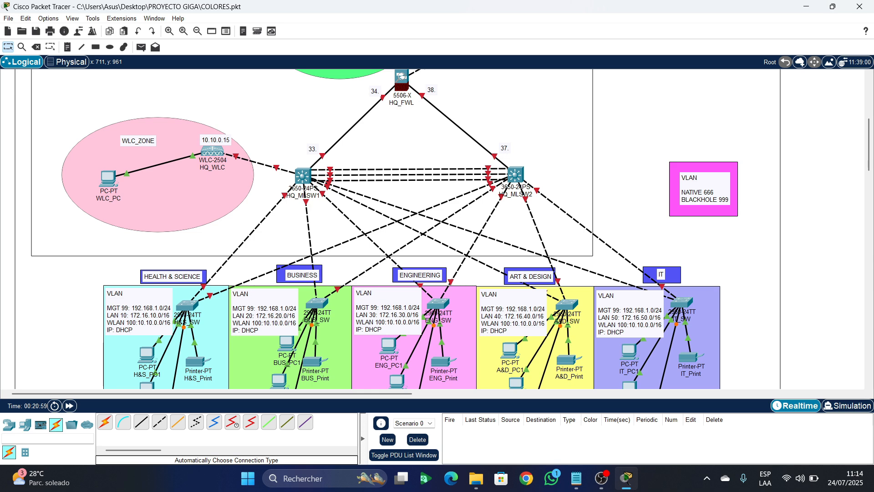
scroll(395, 368, up, 5)
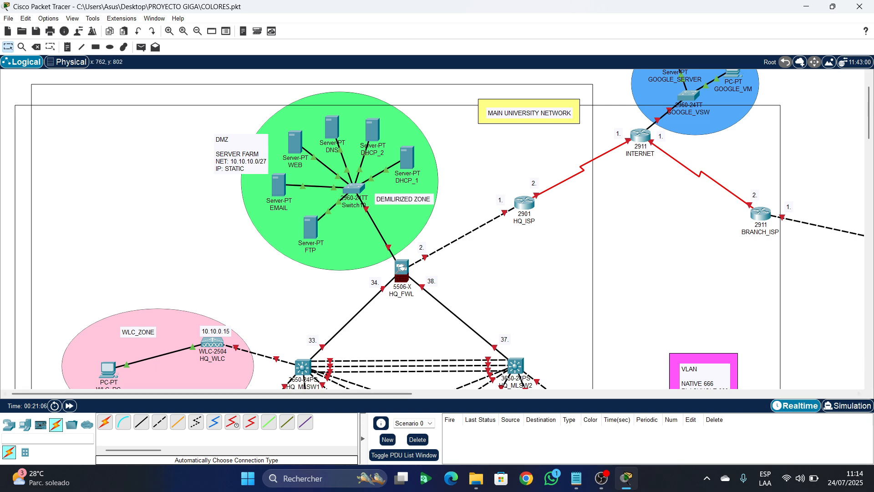
drag(390, 394, 503, 394)
scroll(403, 239, up, 1)
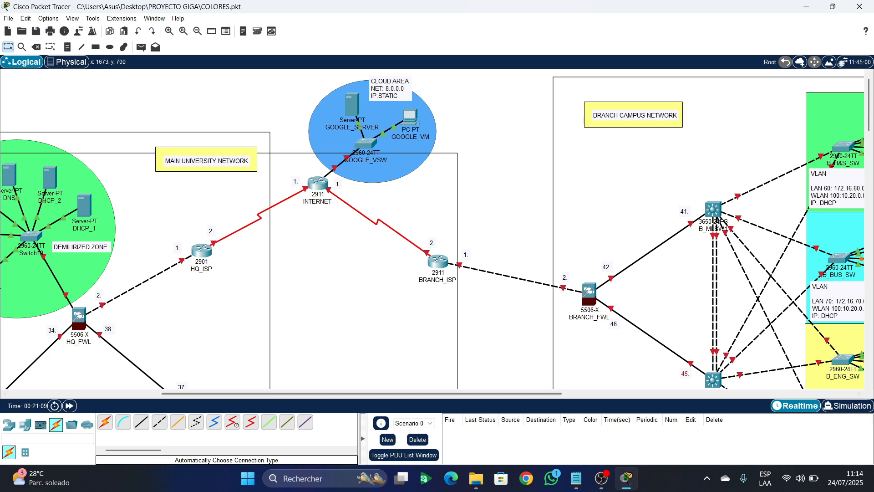
- Inspect the branch campus network's department zones, VLAN notes and link labels, and view the whole topology in overview
drag(409, 394, 640, 394)
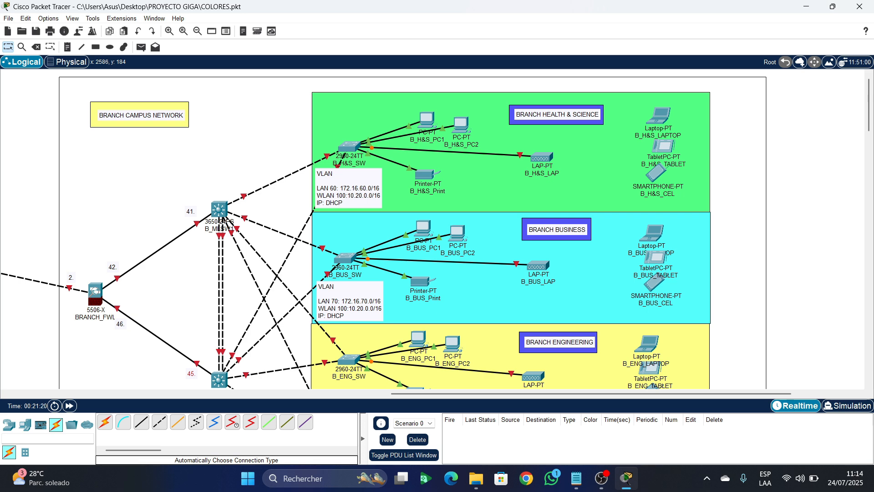
scroll(434, 228, down, 5)
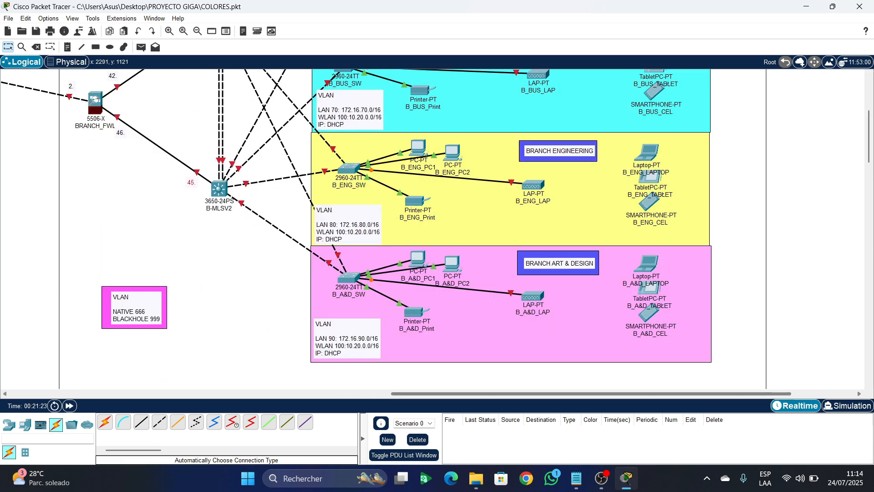
scroll(432, 228, left, 6)
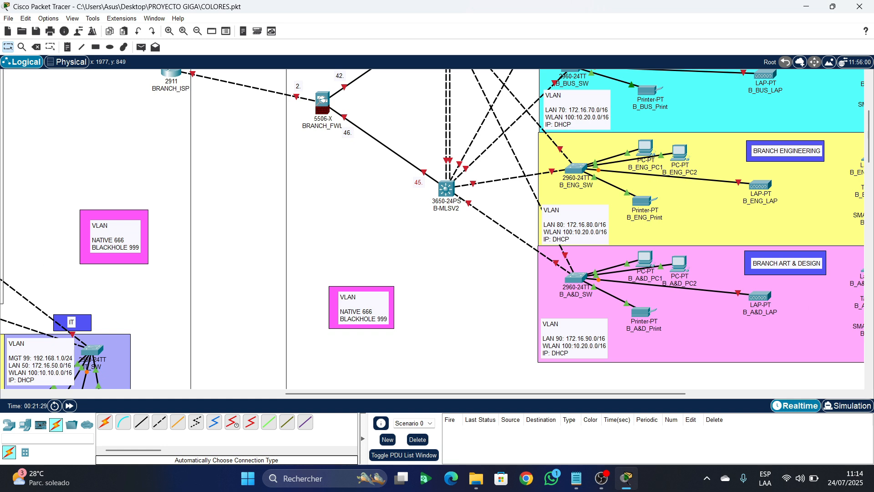
scroll(432, 227, left, 5)
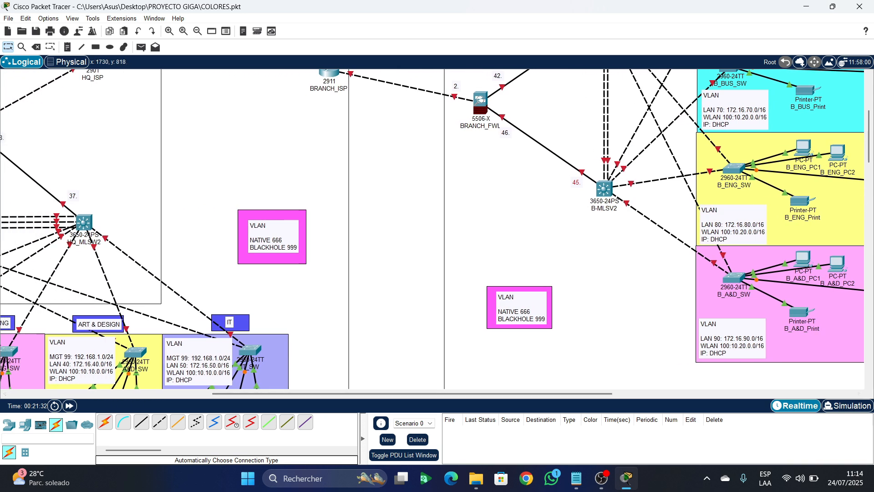
scroll(344, 251, down, 4)
scroll(343, 252, up, 4)
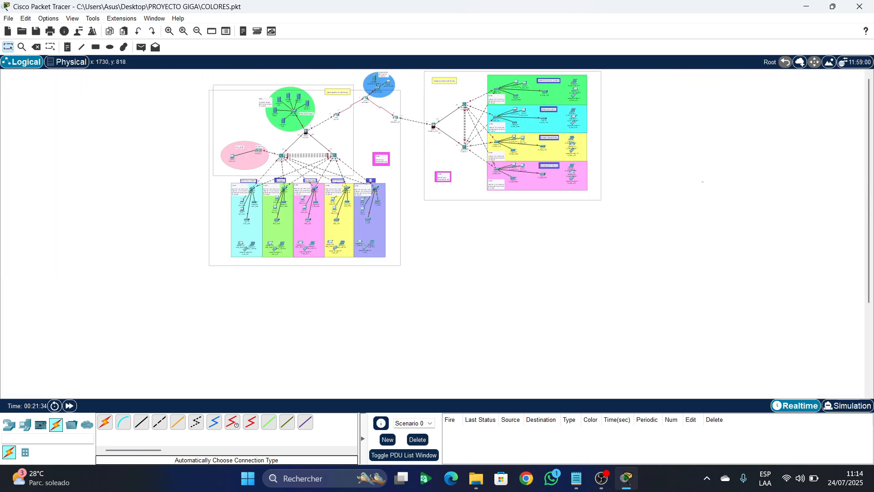